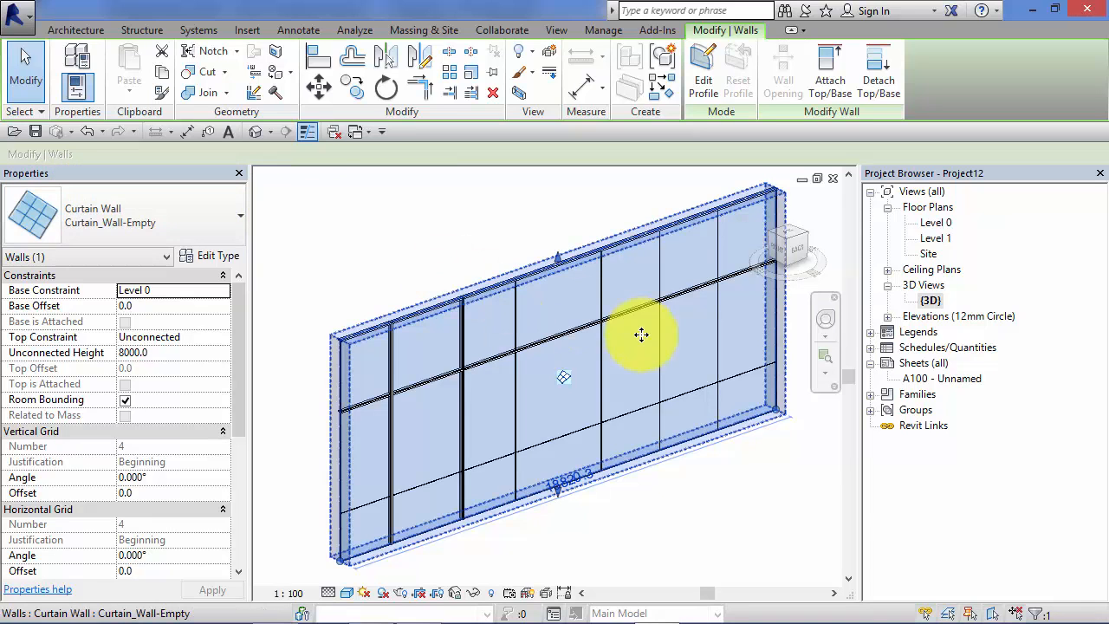
Move the curtain wall's middle vertical grid line to about 4090 mm from one neighbouring grid line and 2143 mm from the other
{"action": "left_click", "coordinate": [661, 517]}
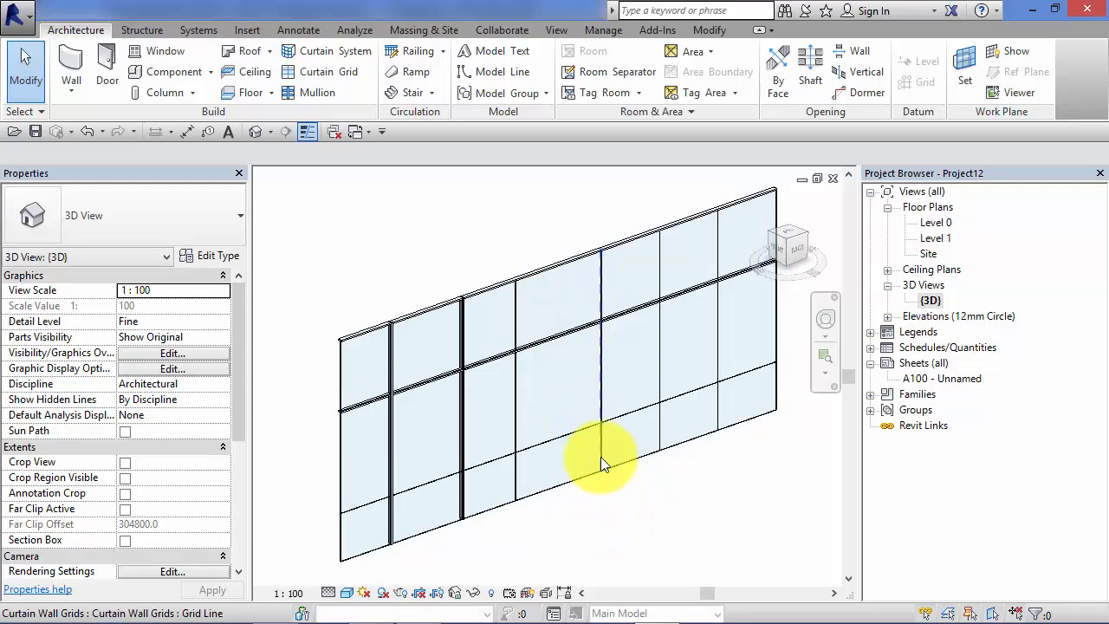
{"action": "left_click", "coordinate": [600, 405]}
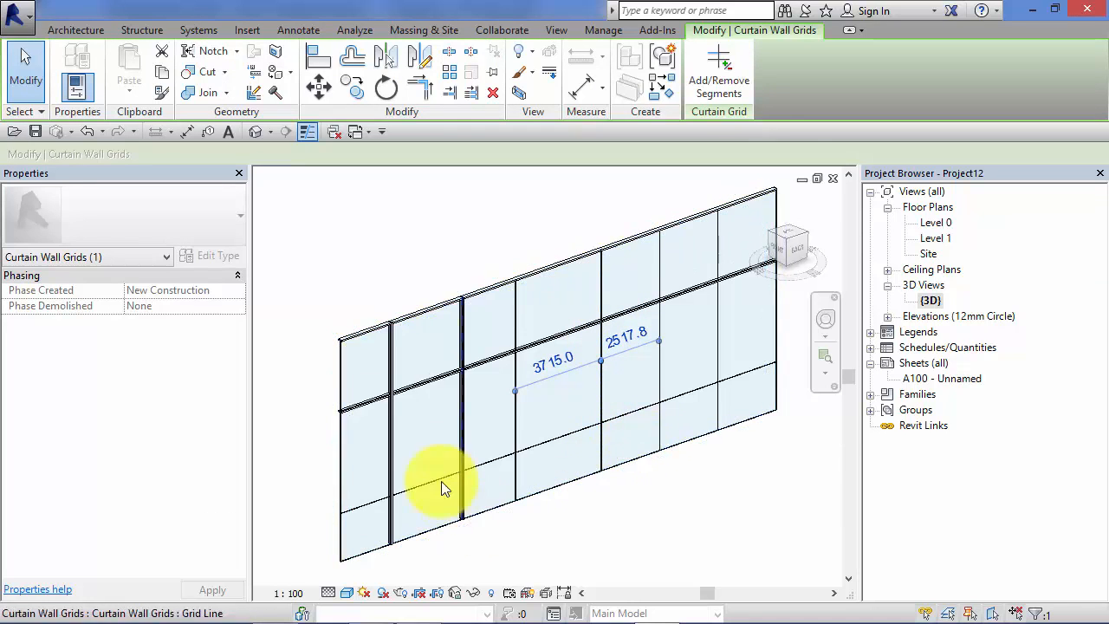
{"action": "mouse_move", "coordinate": [602, 386]}
{"action": "left_mouse_down"}
{"action": "mouse_move", "coordinate": [627, 317]}
{"action": "mouse_move", "coordinate": [569, 408]}
{"action": "mouse_move", "coordinate": [605, 398]}
{"action": "left_mouse_up"}
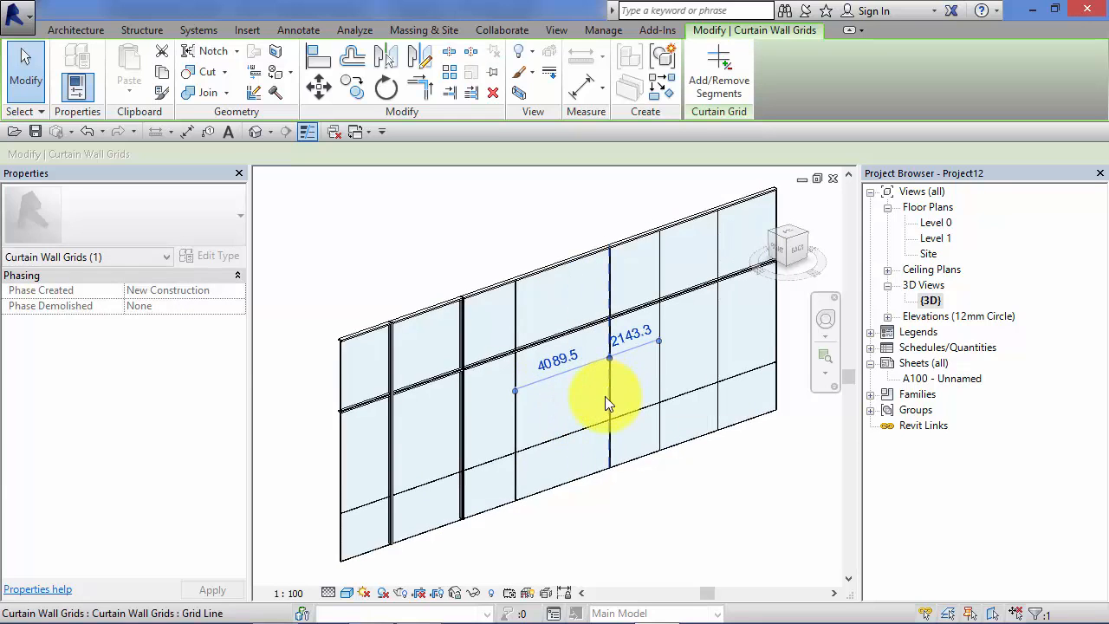
{"action": "left_click", "coordinate": [633, 499]}
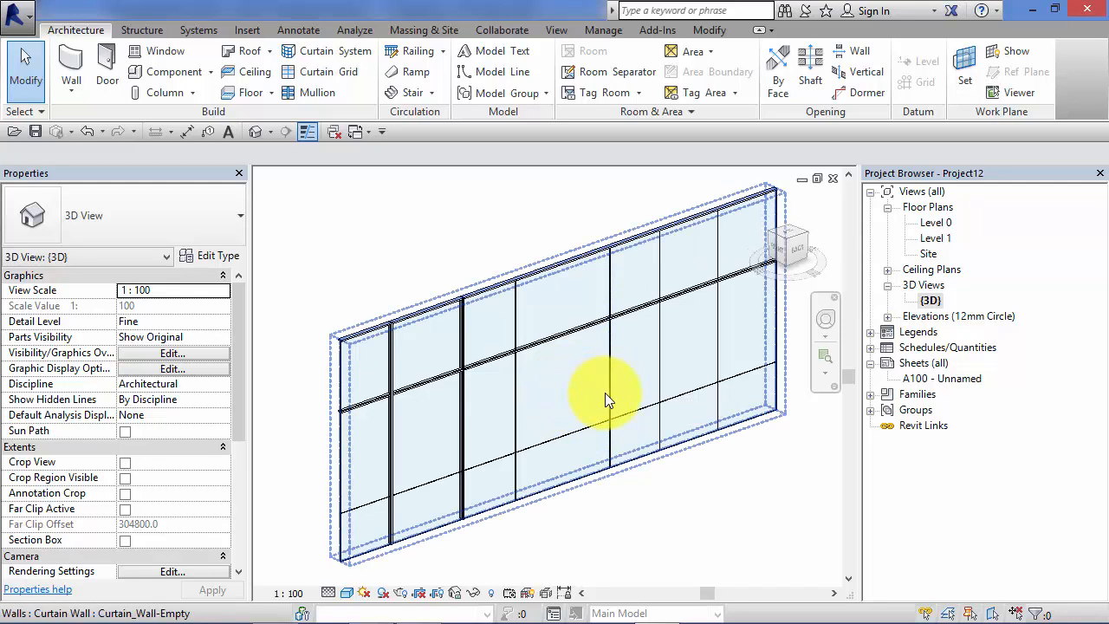
Select the glazed system panel beside the moved grid line and inspect its panel type
{"action": "key", "text": "Tab"}
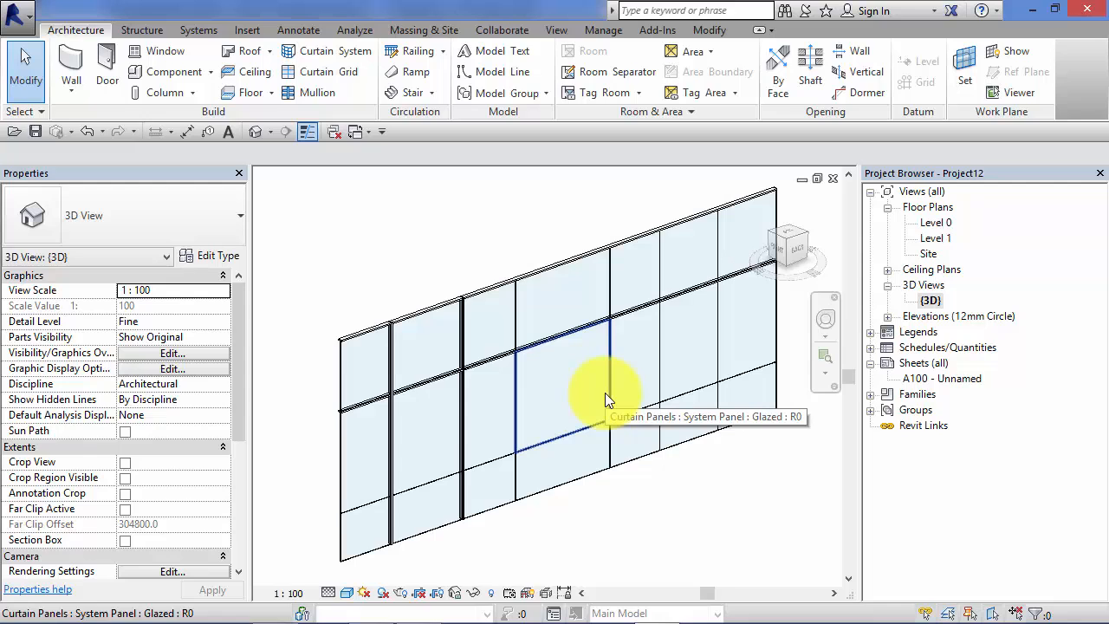
{"action": "left_click", "coordinate": [604, 392]}
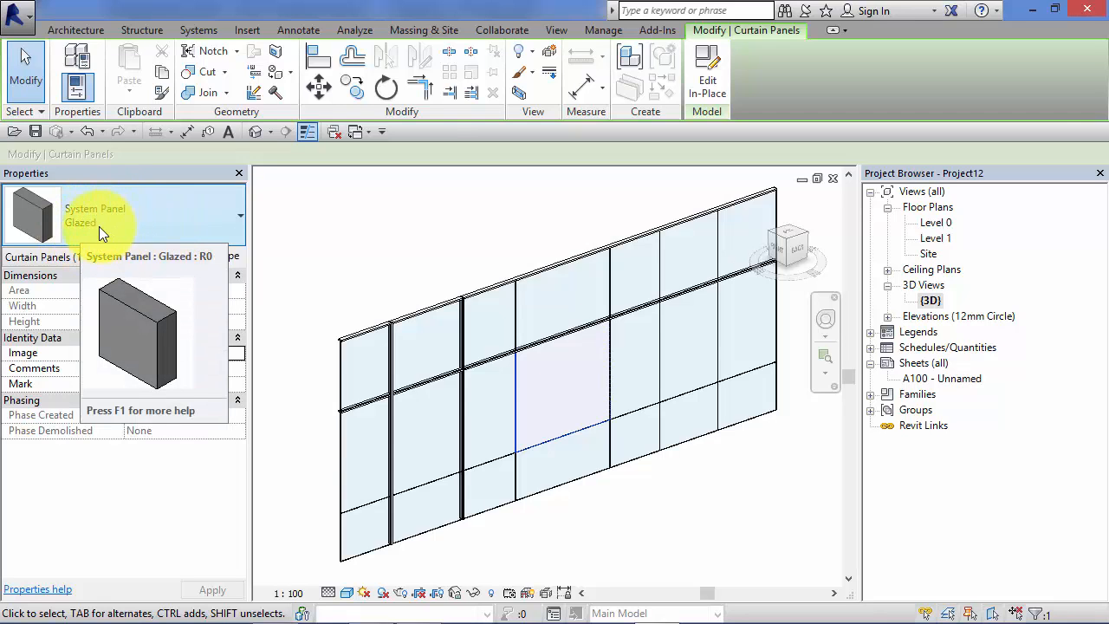
{"action": "left_click", "coordinate": [466, 257]}
Select the upper segment of the second vertical mullion and review the available mullion types without changing it
{"action": "scroll", "coordinate": [514, 544], "scroll_direction": "up", "scroll_amount": 2}
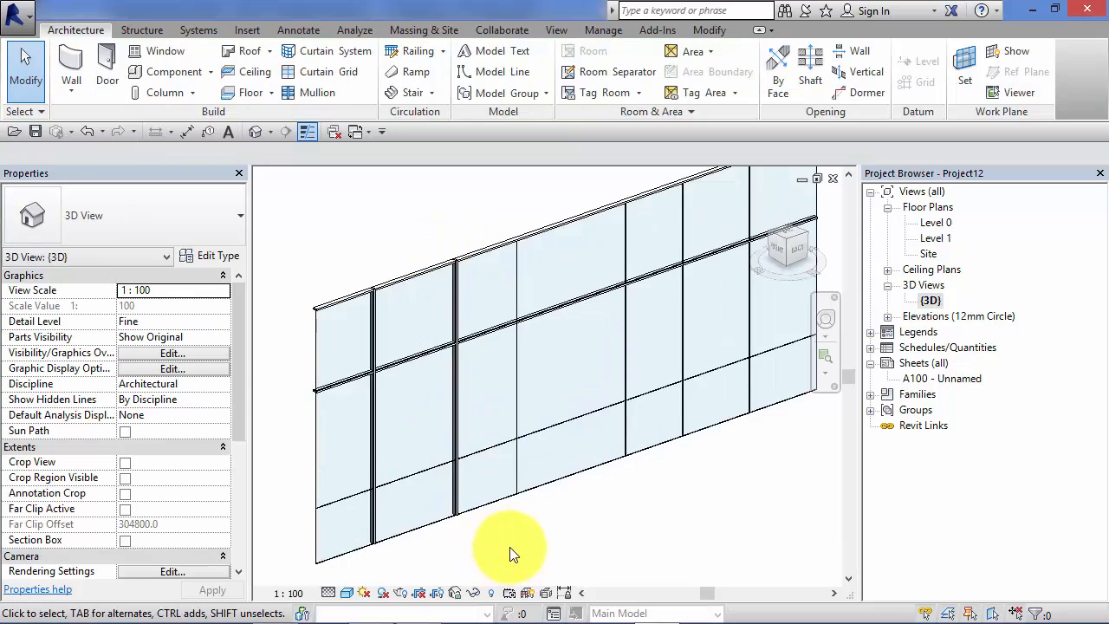
{"action": "middle_click_drag", "start_coordinate": [537, 547], "coordinate": [564, 586]}
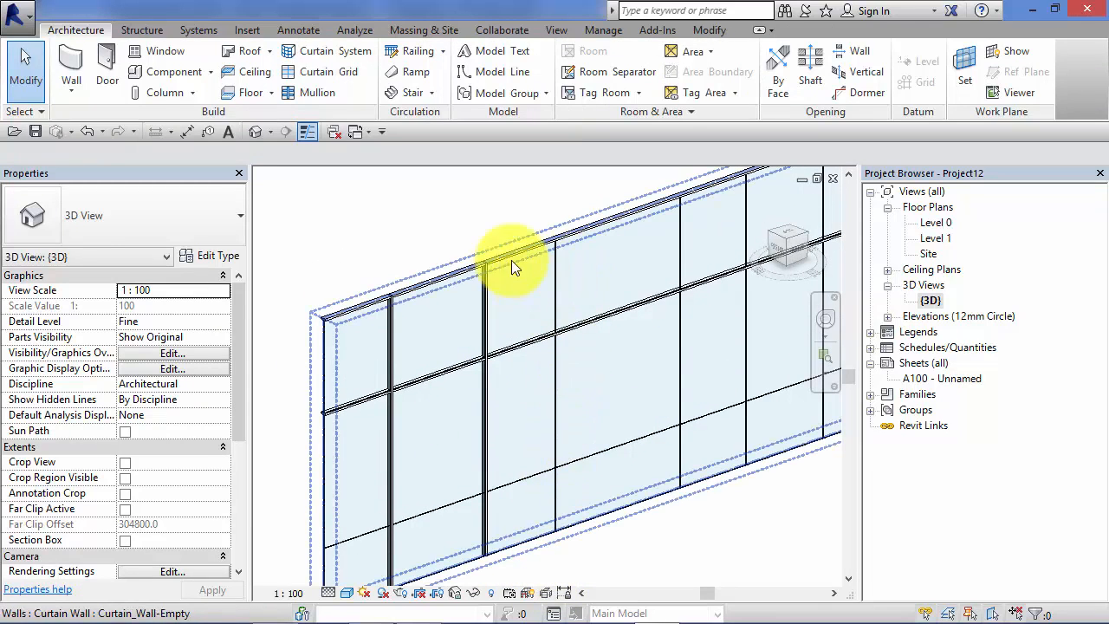
{"action": "left_click", "coordinate": [486, 298]}
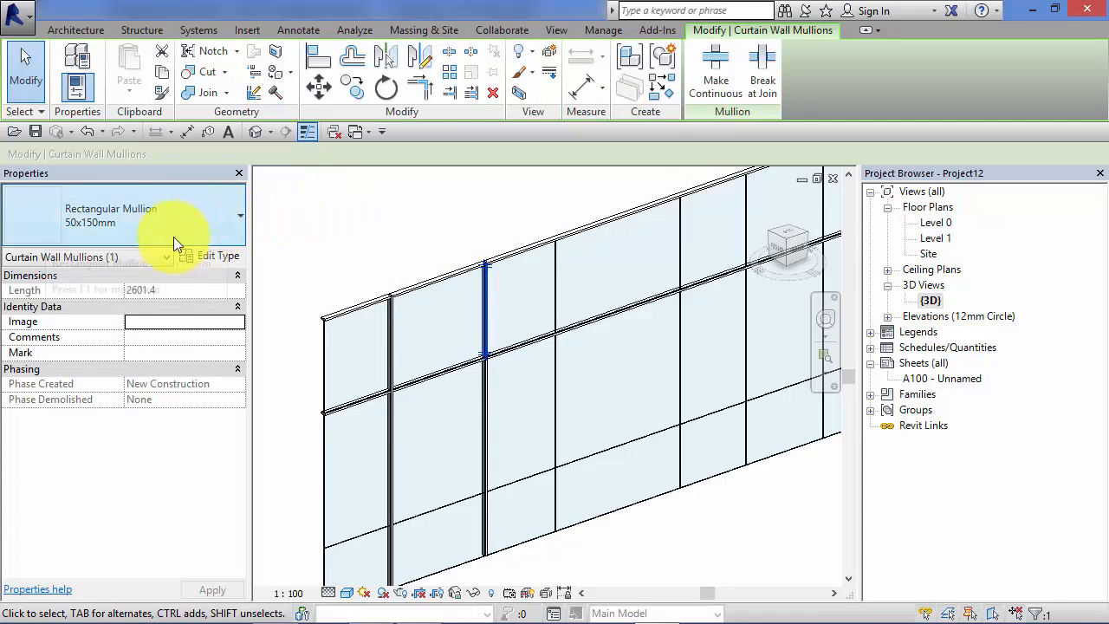
{"action": "left_click", "coordinate": [229, 211]}
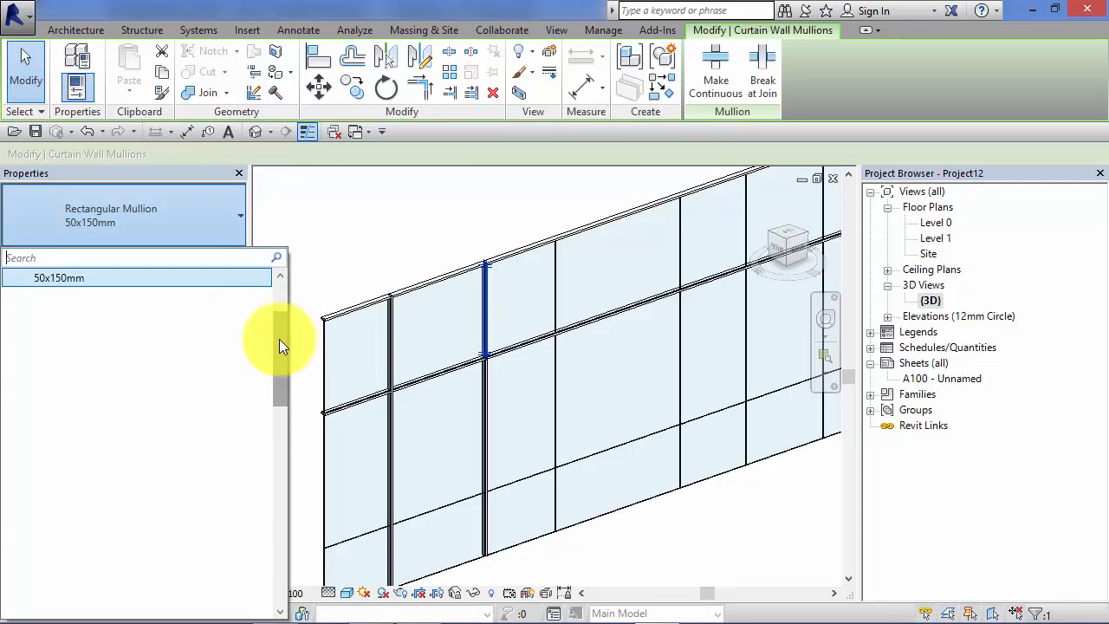
{"action": "left_click_drag", "start_coordinate": [279, 339], "coordinate": [288, 283]}
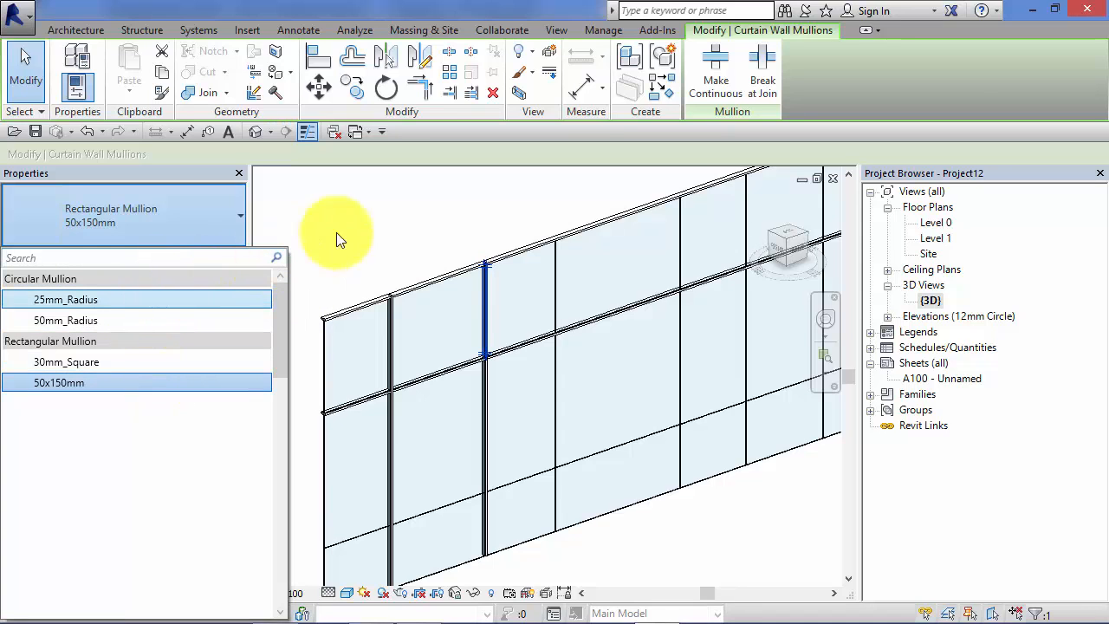
{"action": "left_click", "coordinate": [417, 217]}
{"action": "left_click", "coordinate": [385, 234]}
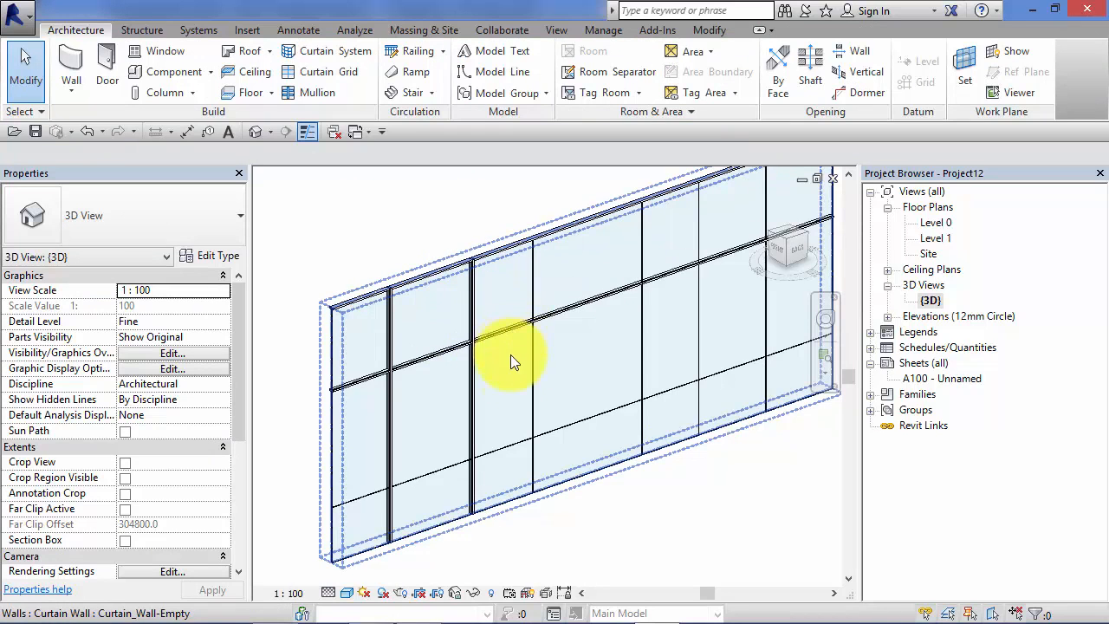
{"action": "scroll", "coordinate": [594, 520], "scroll_direction": "down", "scroll_amount": 3}
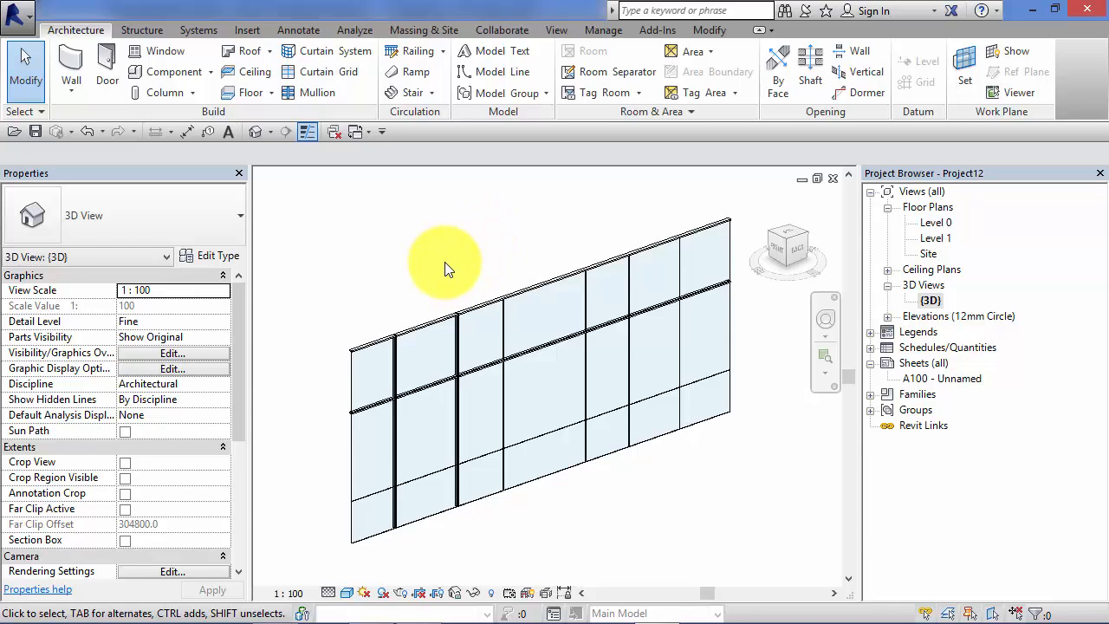
{"action": "scroll", "coordinate": [444, 271], "scroll_direction": "up", "scroll_amount": 4}
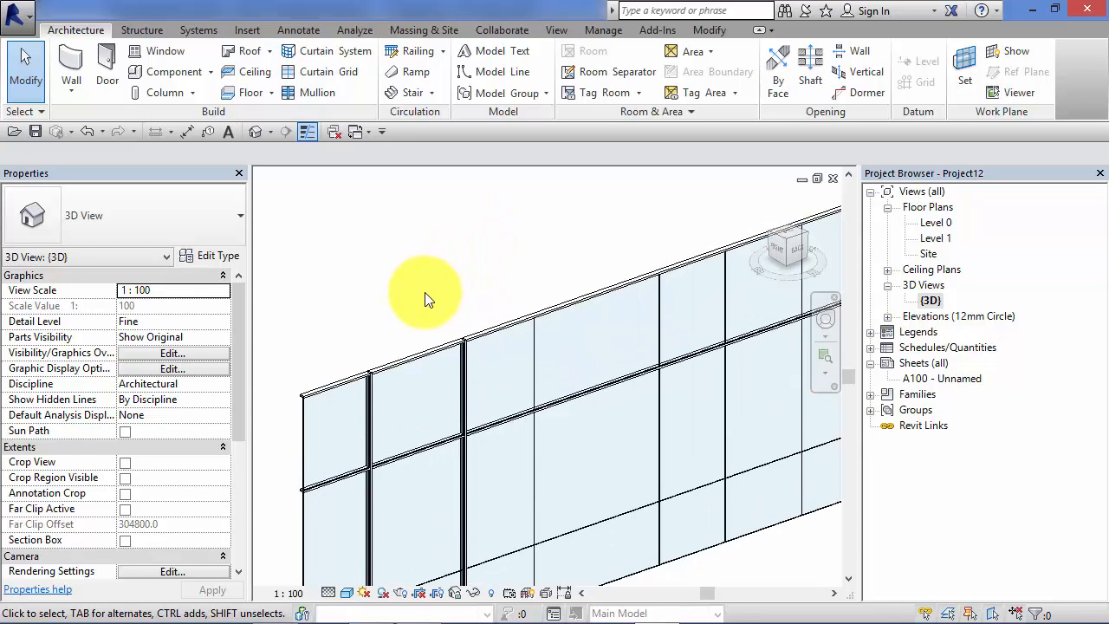
{"action": "middle_click_drag", "start_coordinate": [425, 298], "coordinate": [479, 194]}
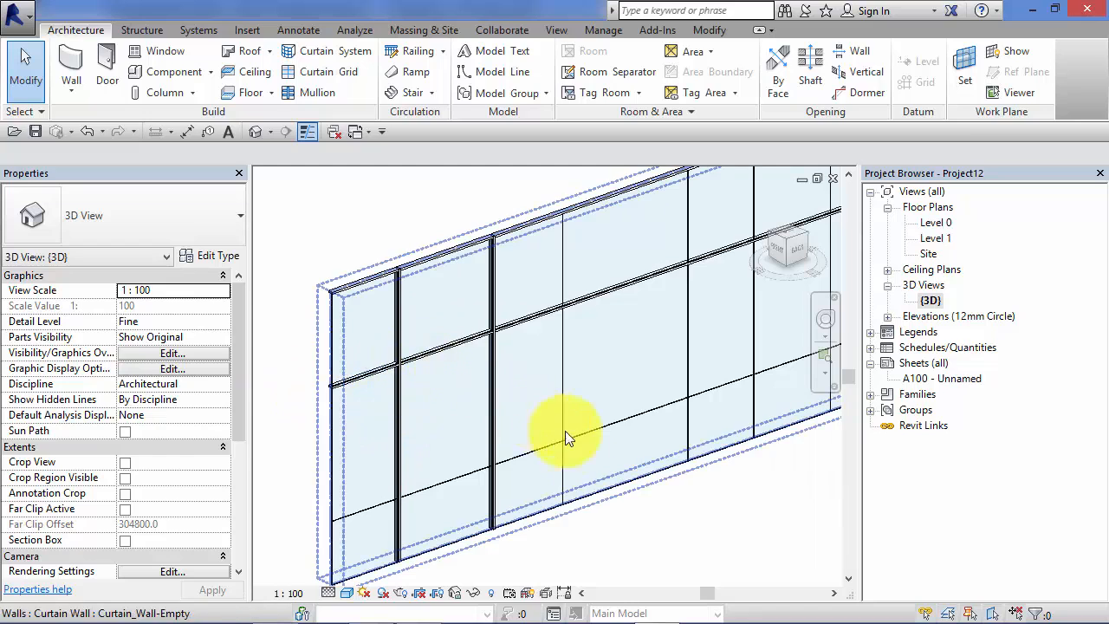
{"action": "scroll", "coordinate": [713, 527], "scroll_direction": "down", "scroll_amount": 4}
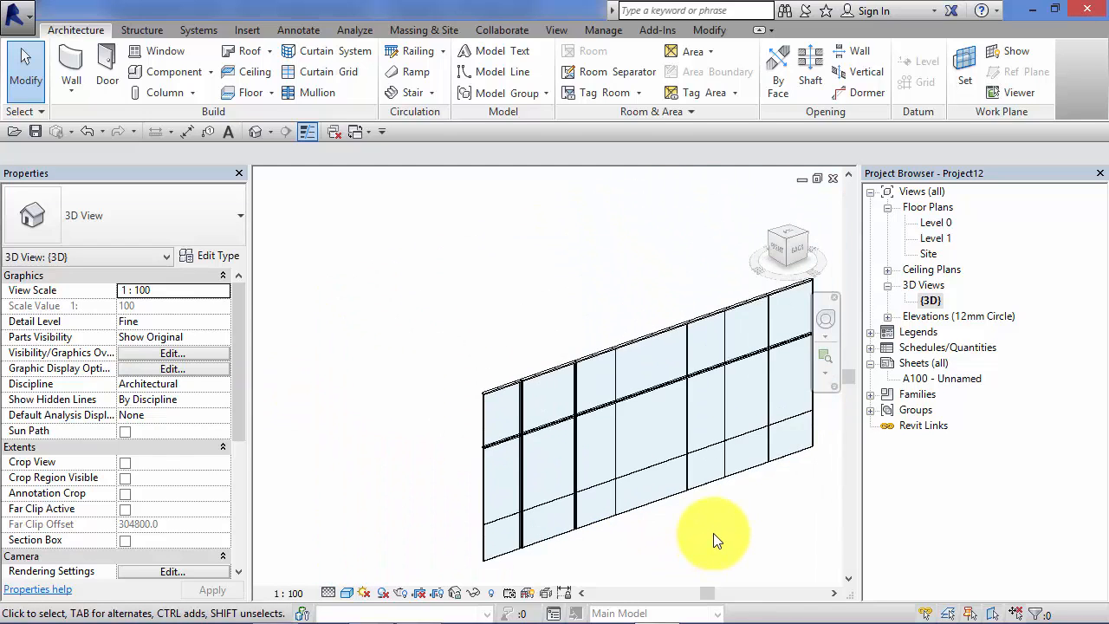
{"action": "middle_click_drag", "start_coordinate": [713, 532], "coordinate": [580, 517]}
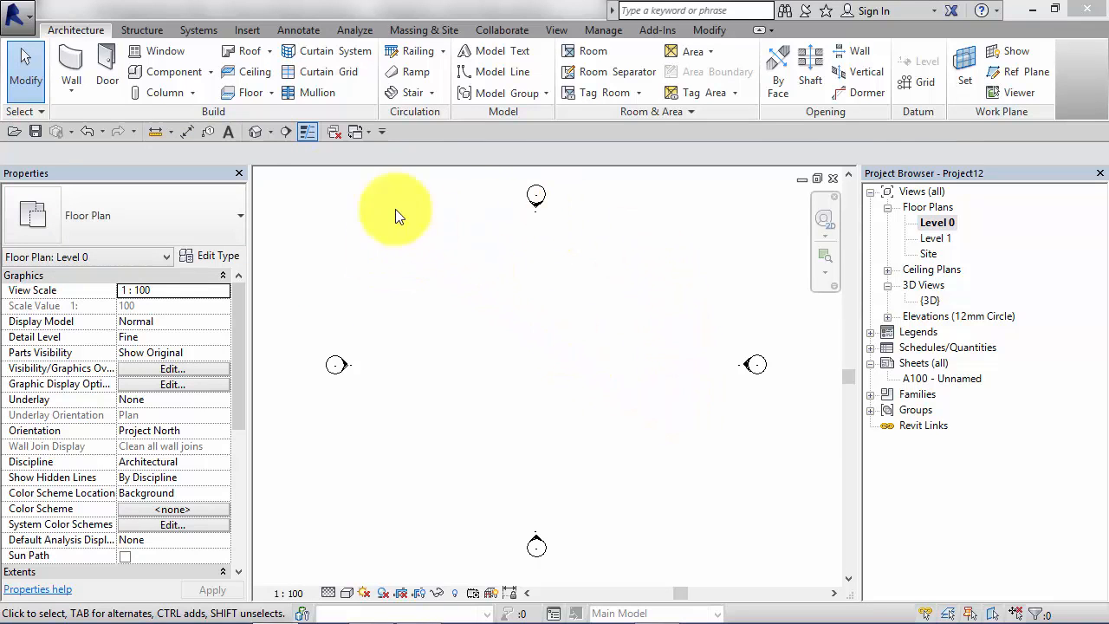
Draw a straight horizontal Curtain_Wall-Empty wall with 8000 mm unconnected height between the west and east elevation markers on Level 0
{"action": "left_click", "coordinate": [78, 33]}
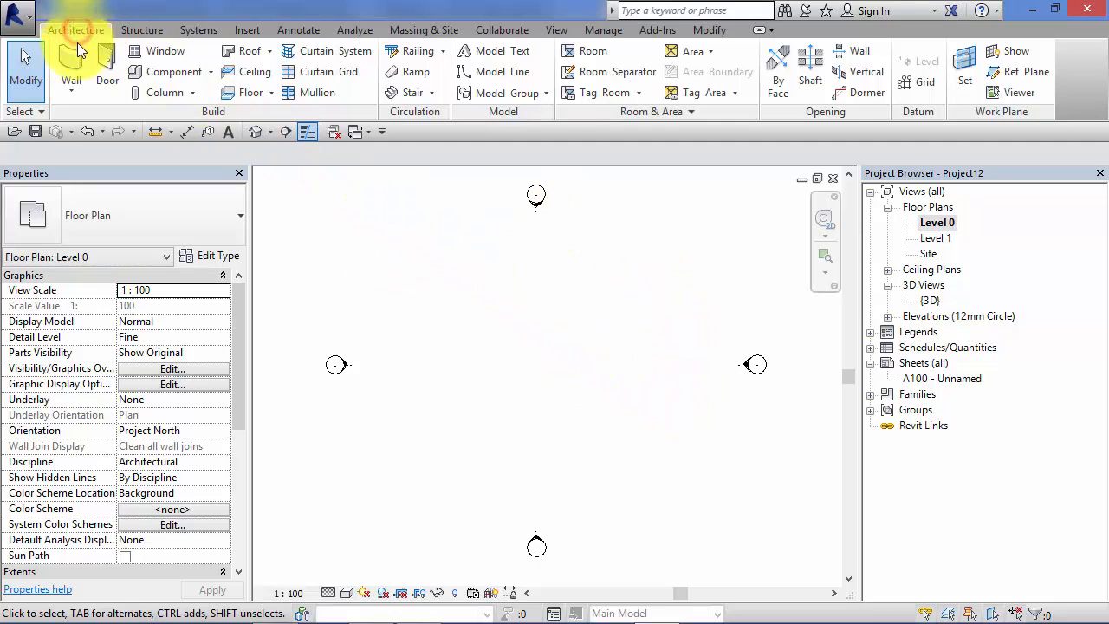
{"action": "left_click", "coordinate": [68, 65]}
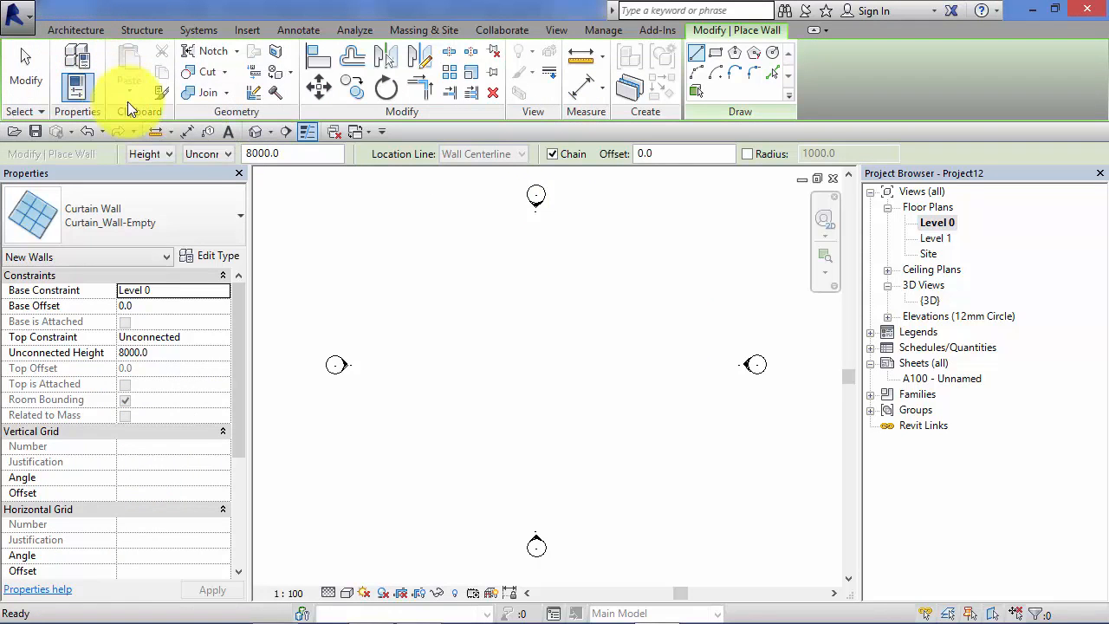
{"action": "left_click", "coordinate": [232, 216]}
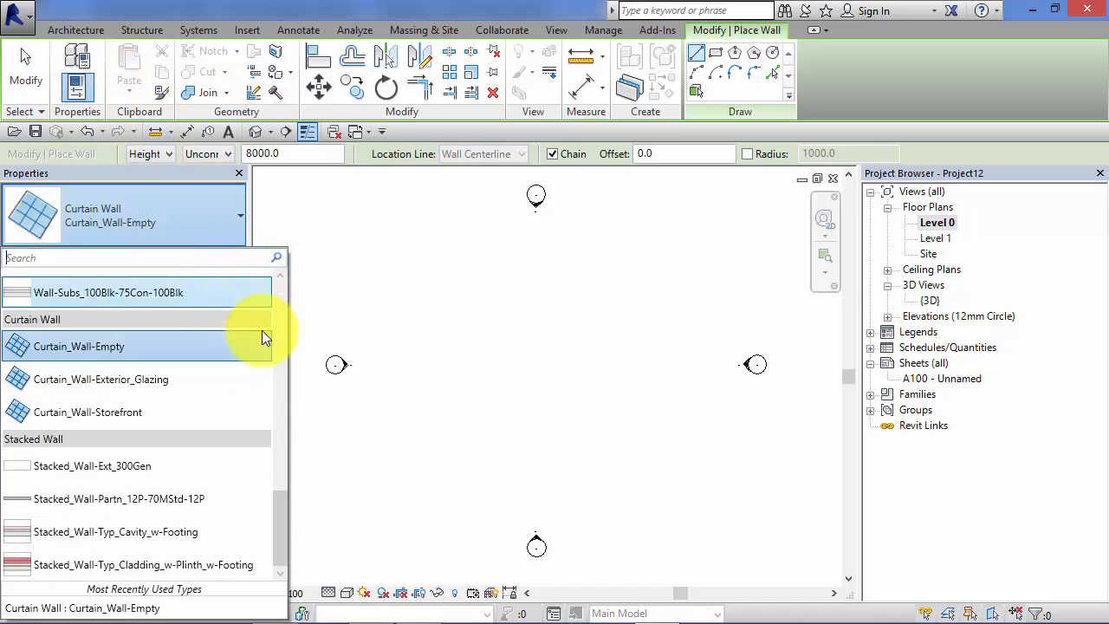
{"action": "mouse_move", "coordinate": [278, 539]}
{"action": "left_mouse_down"}
{"action": "mouse_move", "coordinate": [288, 310]}
{"action": "mouse_move", "coordinate": [289, 433]}
{"action": "mouse_move", "coordinate": [266, 543]}
{"action": "left_mouse_up"}
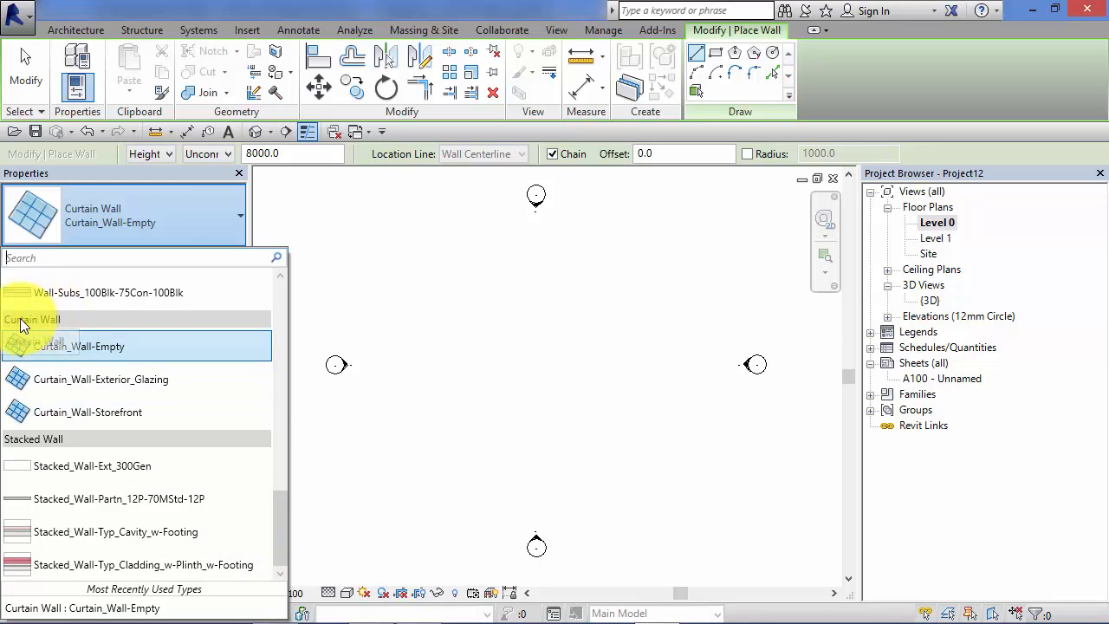
{"action": "left_click", "coordinate": [125, 345]}
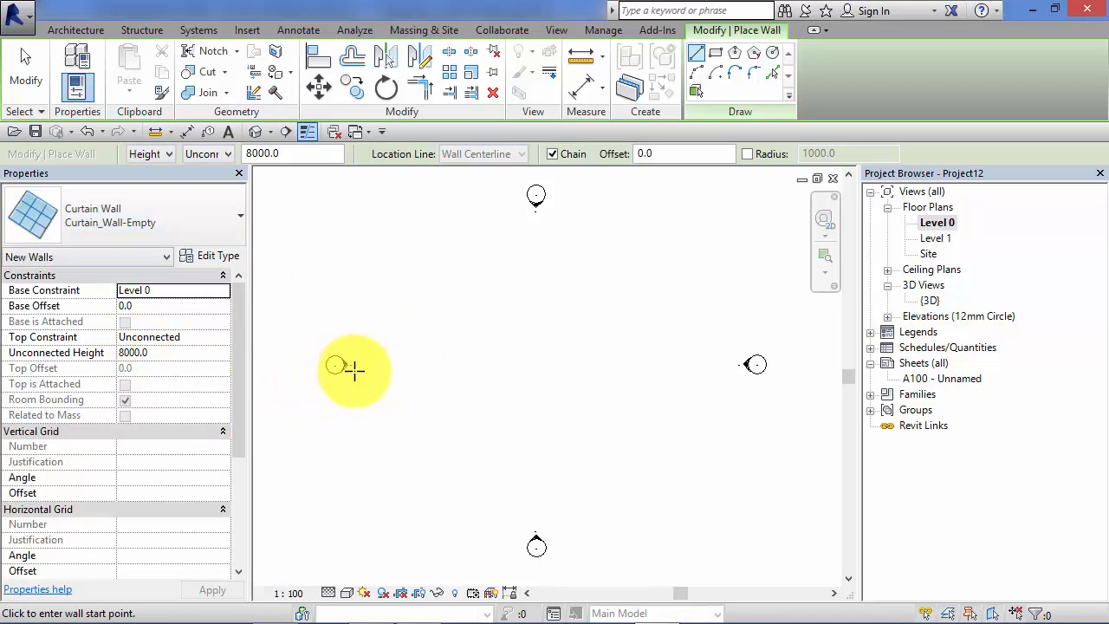
{"action": "left_click", "coordinate": [404, 369]}
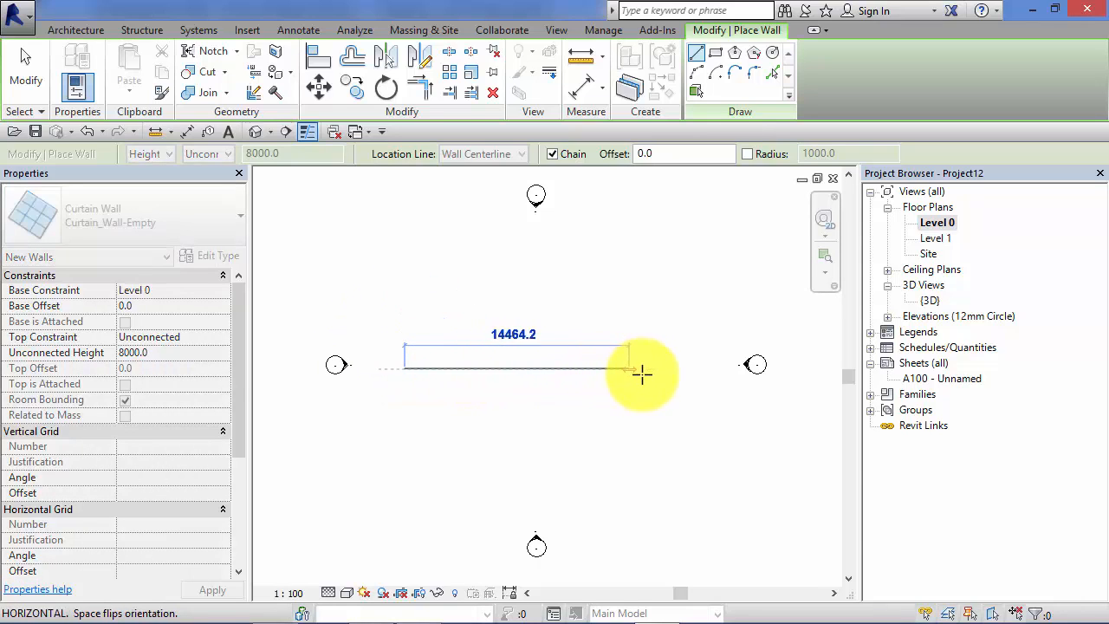
{"action": "left_click", "coordinate": [678, 369]}
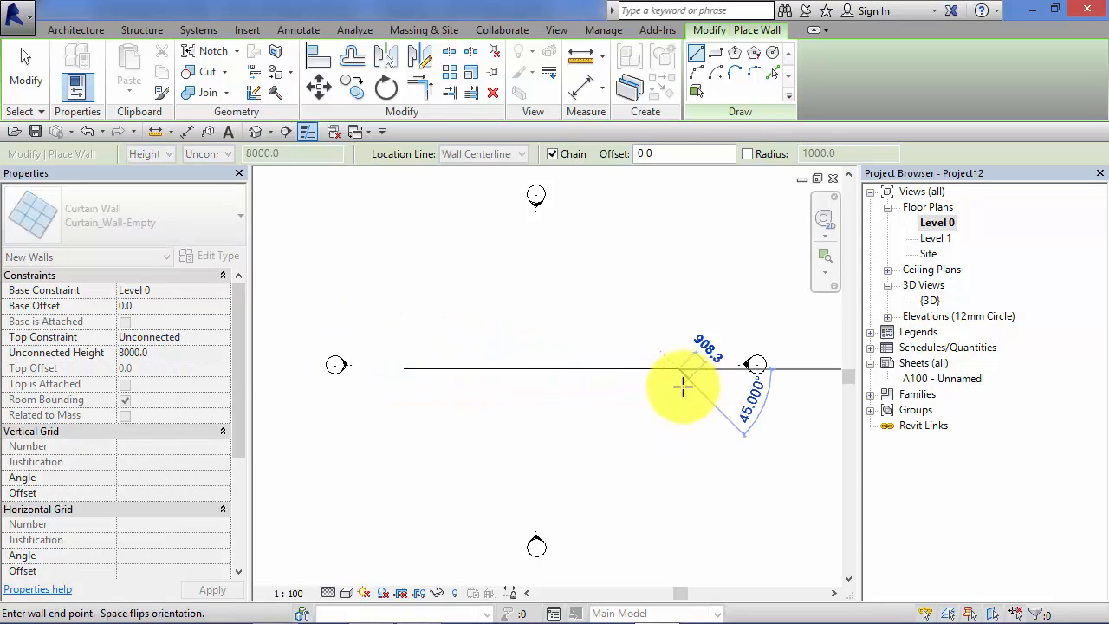
{"action": "key", "text": "Escape"}
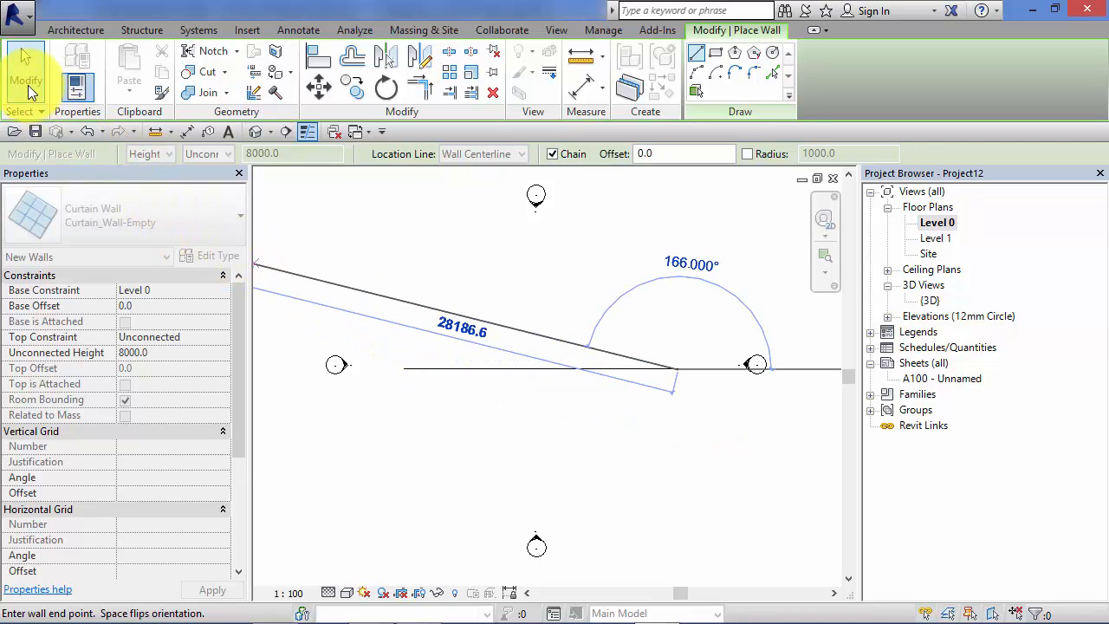
{"action": "left_click", "coordinate": [26, 65]}
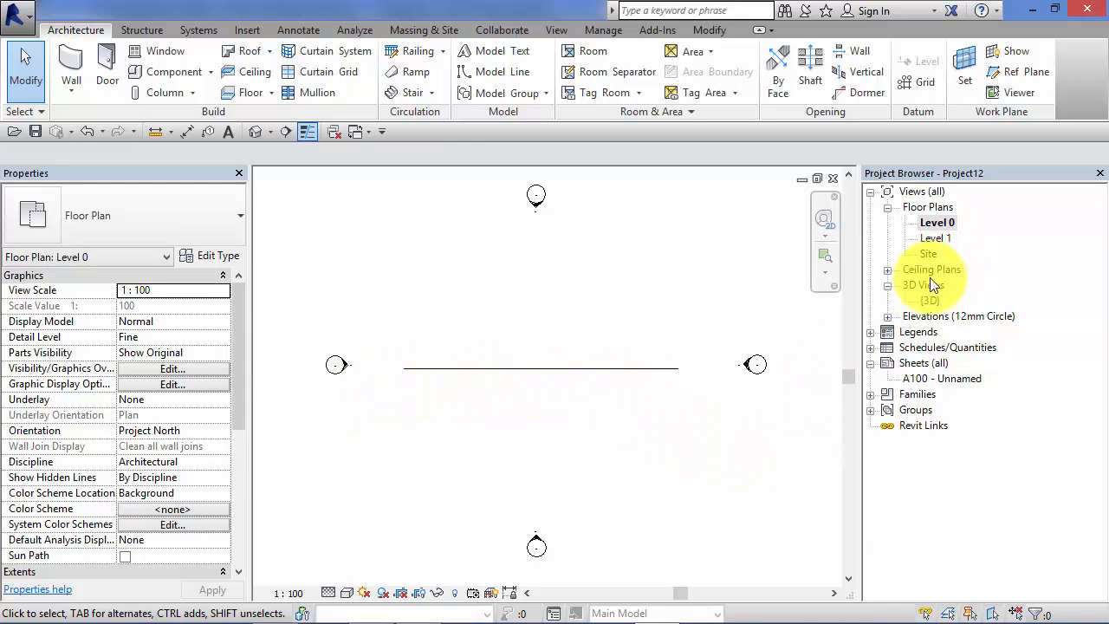
Open the {3D} view and examine the new curtain wall's single undivided panel and its upper corner
{"action": "double_click", "coordinate": [929, 300]}
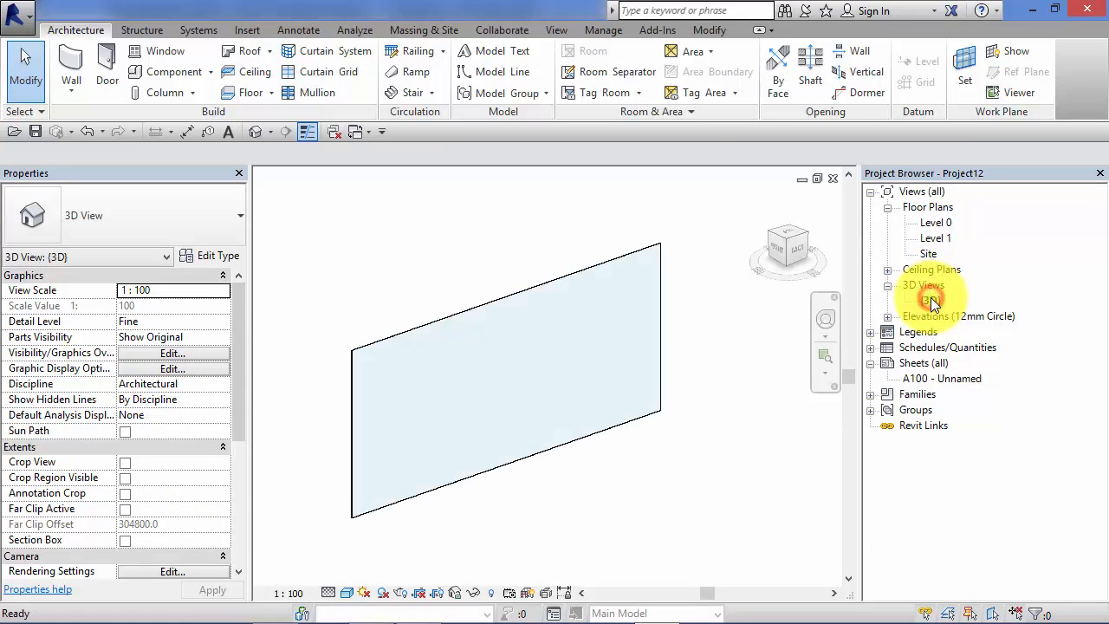
{"action": "middle_click_drag", "start_coordinate": [613, 524], "coordinate": [641, 528]}
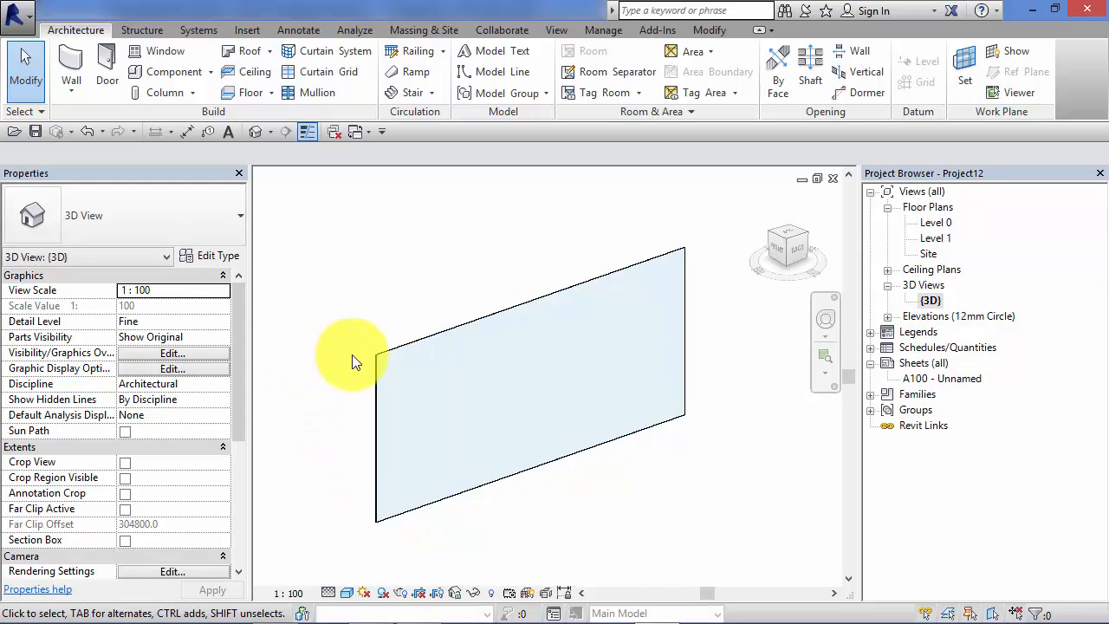
{"action": "scroll", "coordinate": [356, 359], "scroll_direction": "up", "scroll_amount": 5}
{"action": "middle_click_drag", "start_coordinate": [382, 347], "coordinate": [491, 341], "text": "shift"}
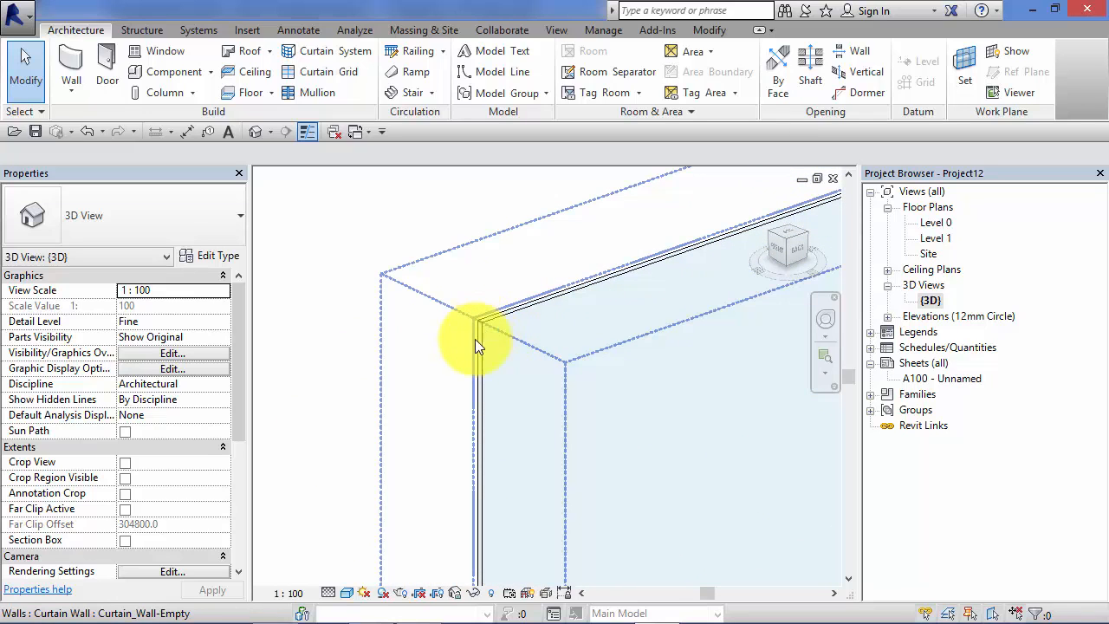
{"action": "scroll", "coordinate": [472, 324], "scroll_direction": "down", "scroll_amount": 5}
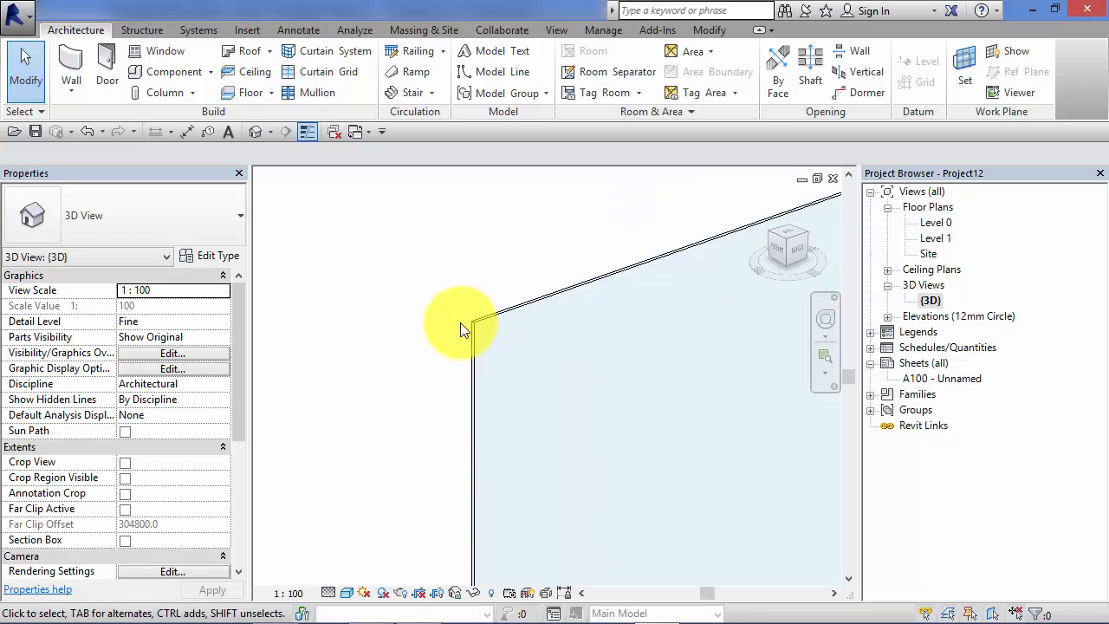
{"action": "scroll", "coordinate": [441, 328], "scroll_direction": "down", "scroll_amount": 3}
{"action": "scroll", "coordinate": [598, 452], "scroll_direction": "up", "scroll_amount": 1}
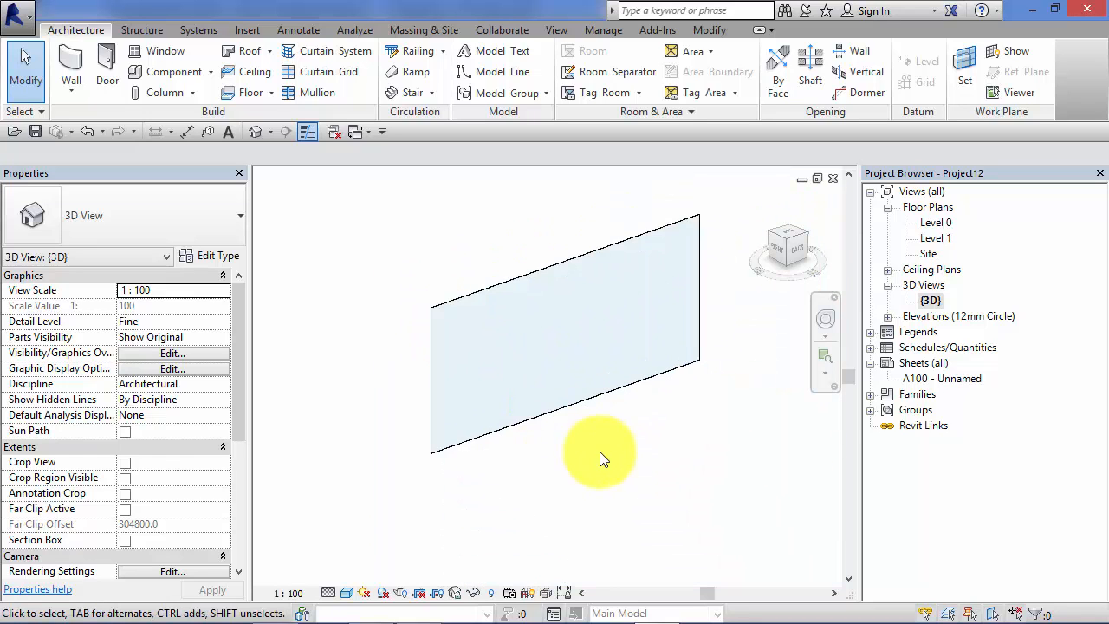
{"action": "middle_click_drag", "start_coordinate": [589, 444], "coordinate": [552, 517]}
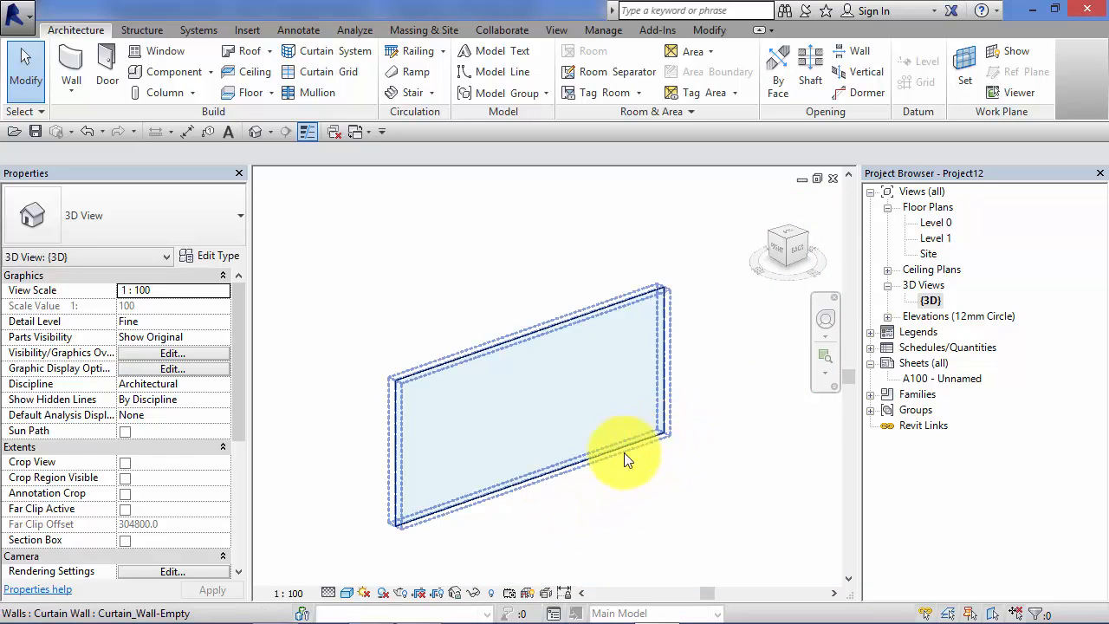
{"action": "left_click", "coordinate": [405, 523]}
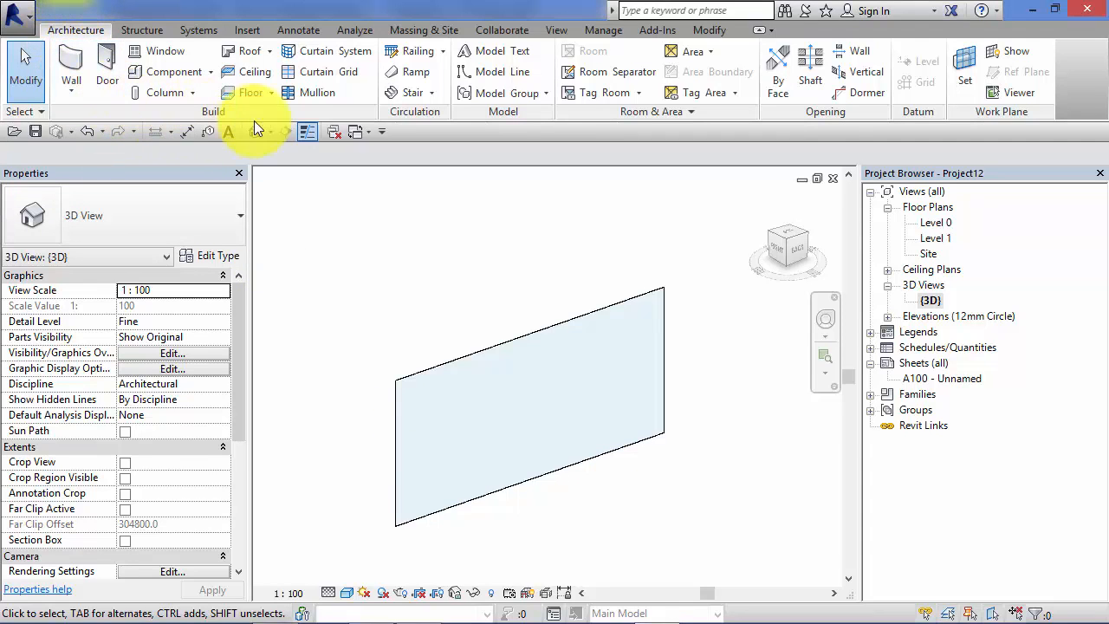
Place six full-height vertical curtain grid lines across the wall, at successive spacings of about 2265, 2905, 3130, 3116, 3116 and 1558 mm
{"action": "left_click", "coordinate": [322, 71]}
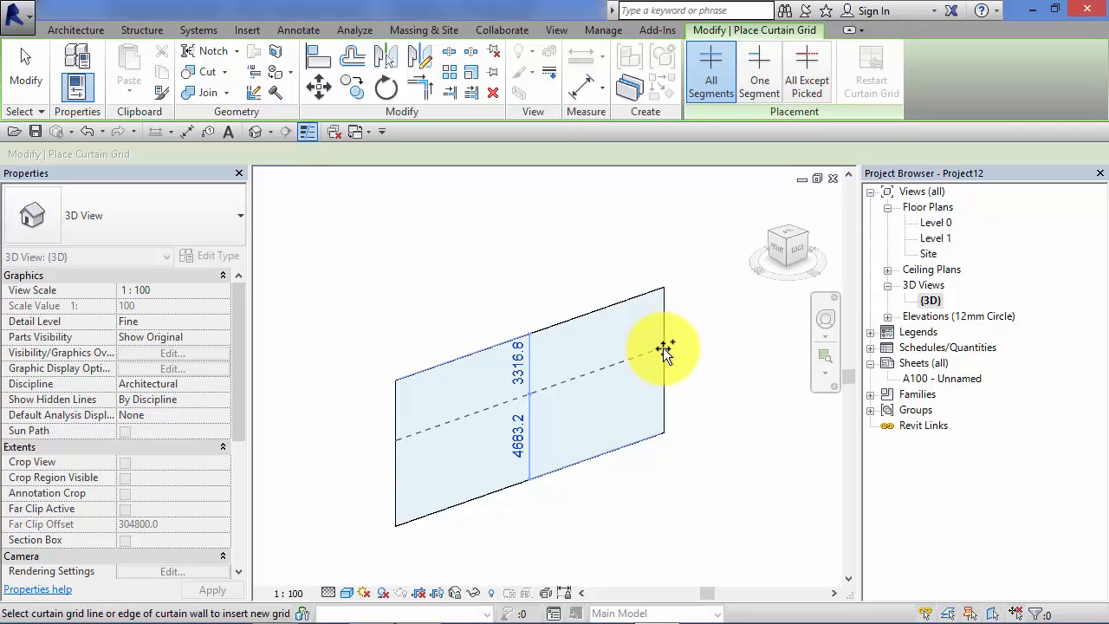
{"action": "left_click", "coordinate": [666, 392]}
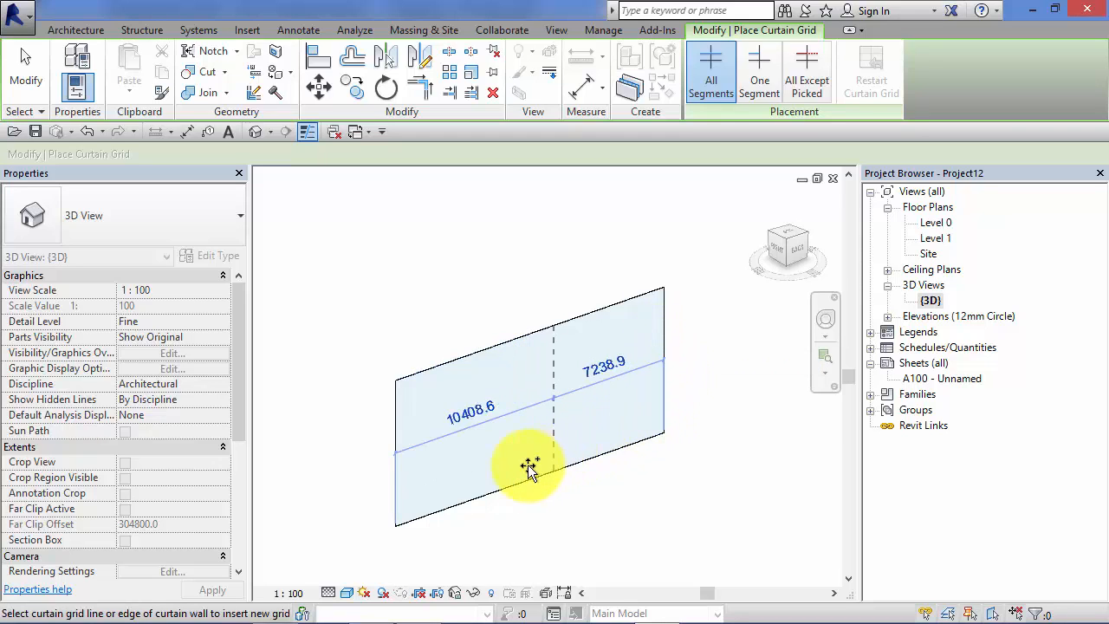
{"action": "left_click", "coordinate": [428, 512]}
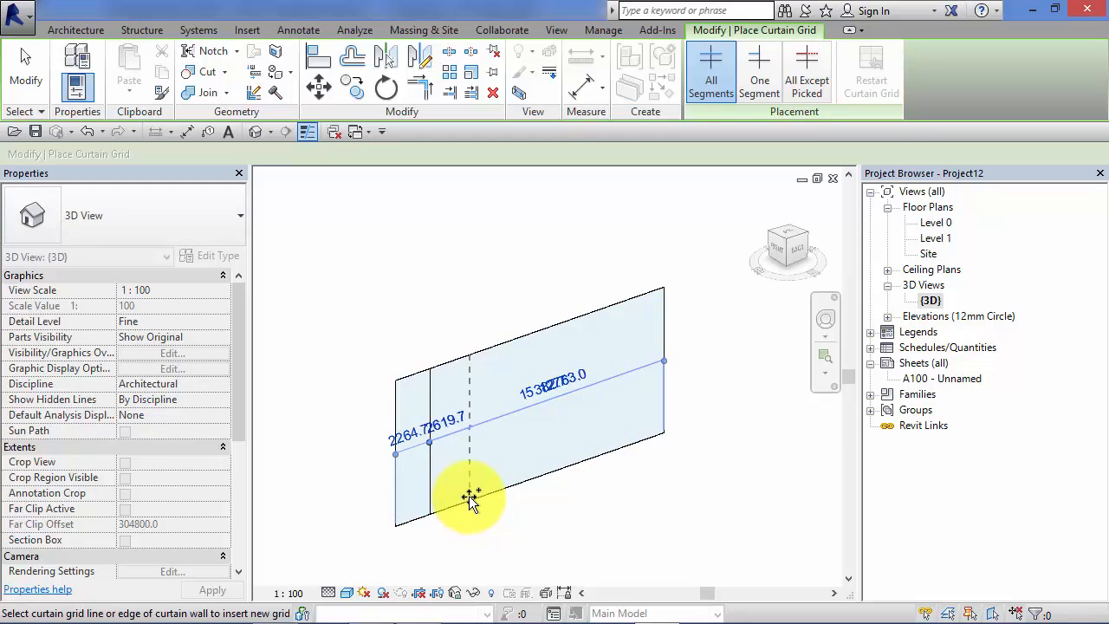
{"action": "left_click", "coordinate": [475, 501]}
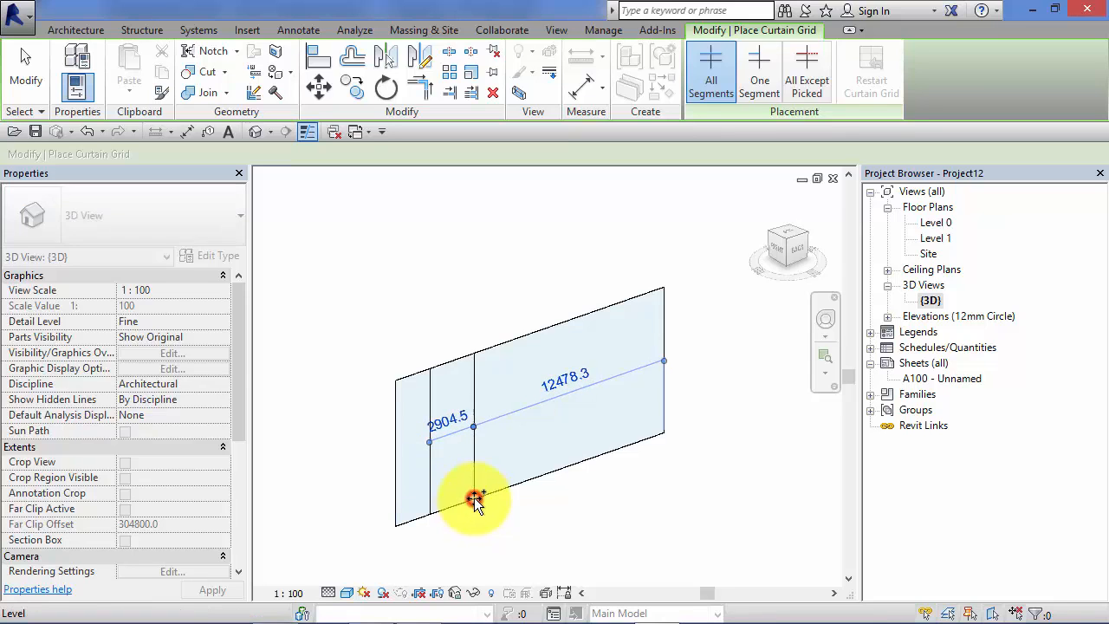
{"action": "left_click", "coordinate": [521, 482]}
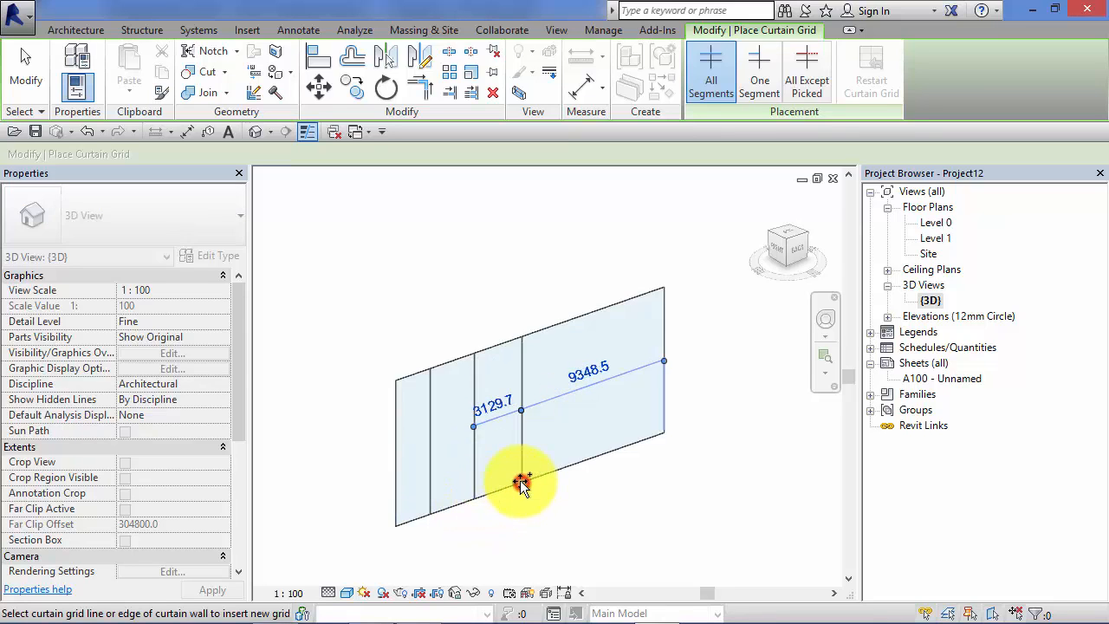
{"action": "left_click", "coordinate": [569, 468]}
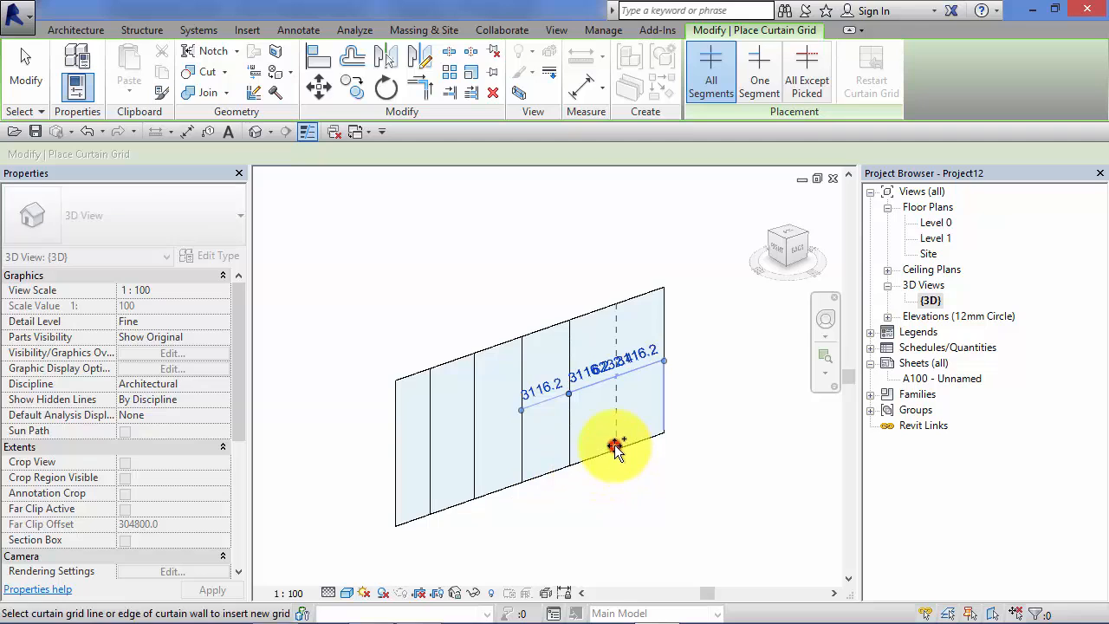
{"action": "left_click", "coordinate": [639, 442]}
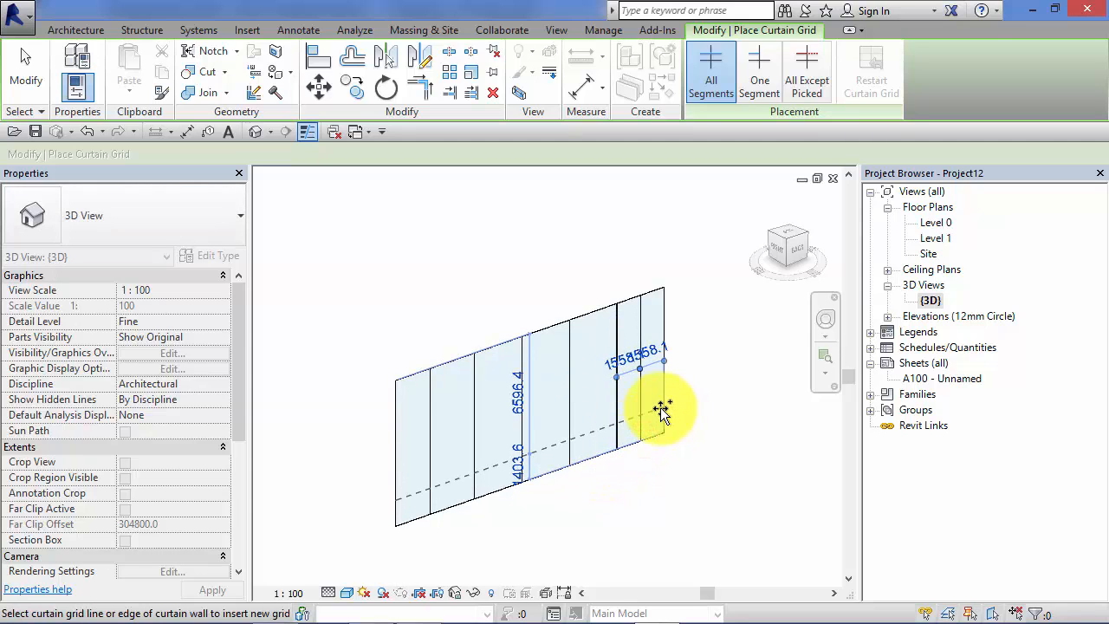
Place four full-width horizontal curtain grid lines from the base upward, spaced about 1404, 1805, 1597 and 1597 mm, and finish the placement
{"action": "left_click", "coordinate": [660, 406]}
{"action": "left_click", "coordinate": [662, 374]}
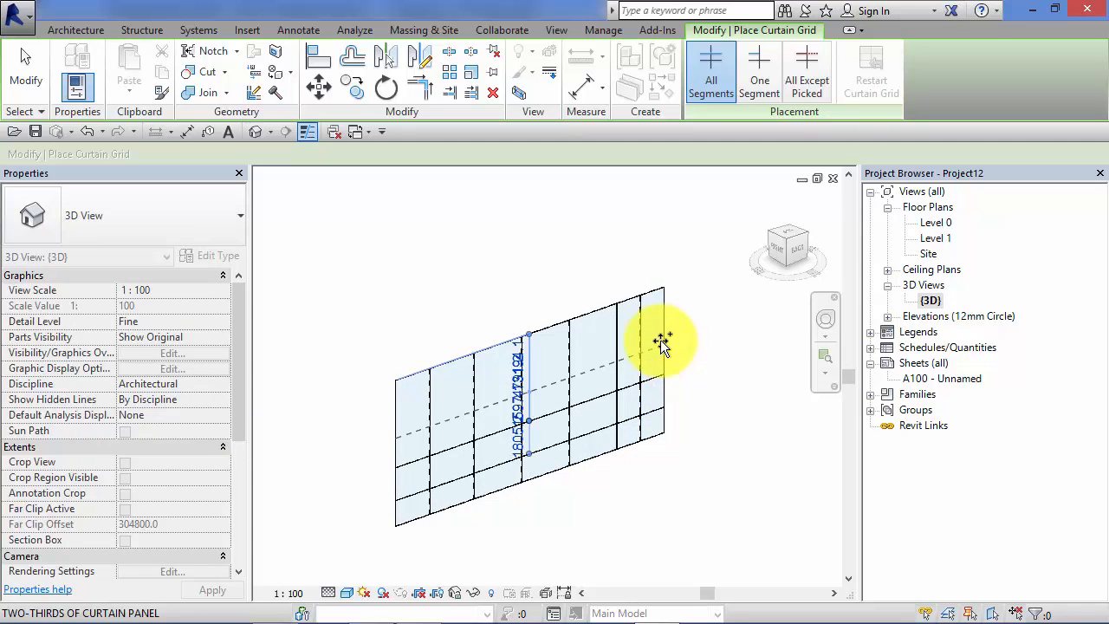
{"action": "left_click", "coordinate": [660, 340]}
{"action": "left_click", "coordinate": [660, 312]}
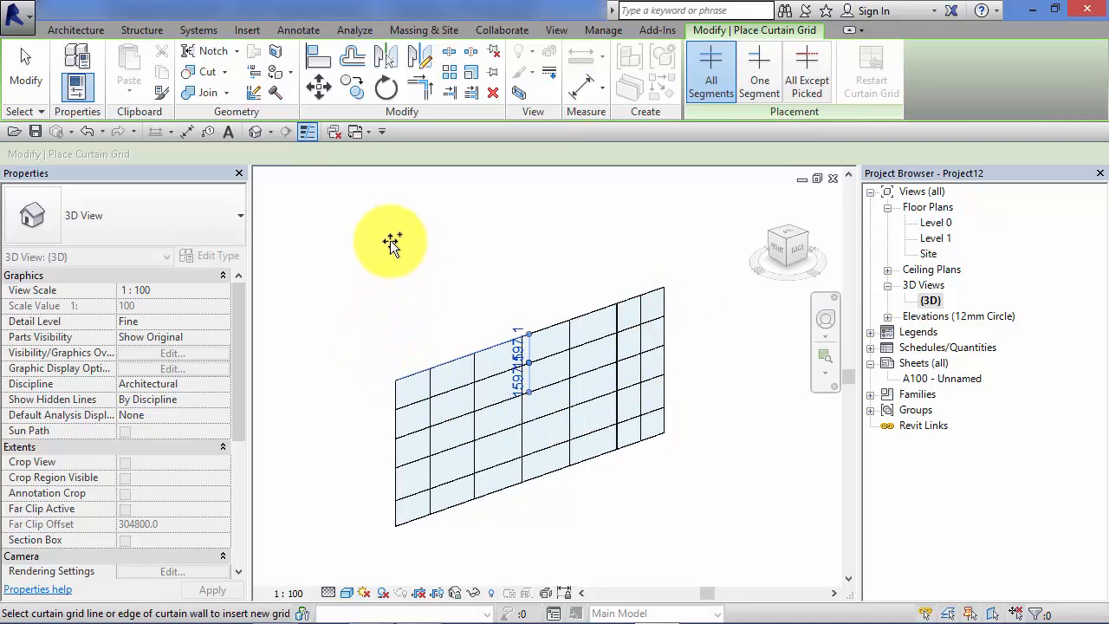
{"action": "left_click", "coordinate": [25, 74]}
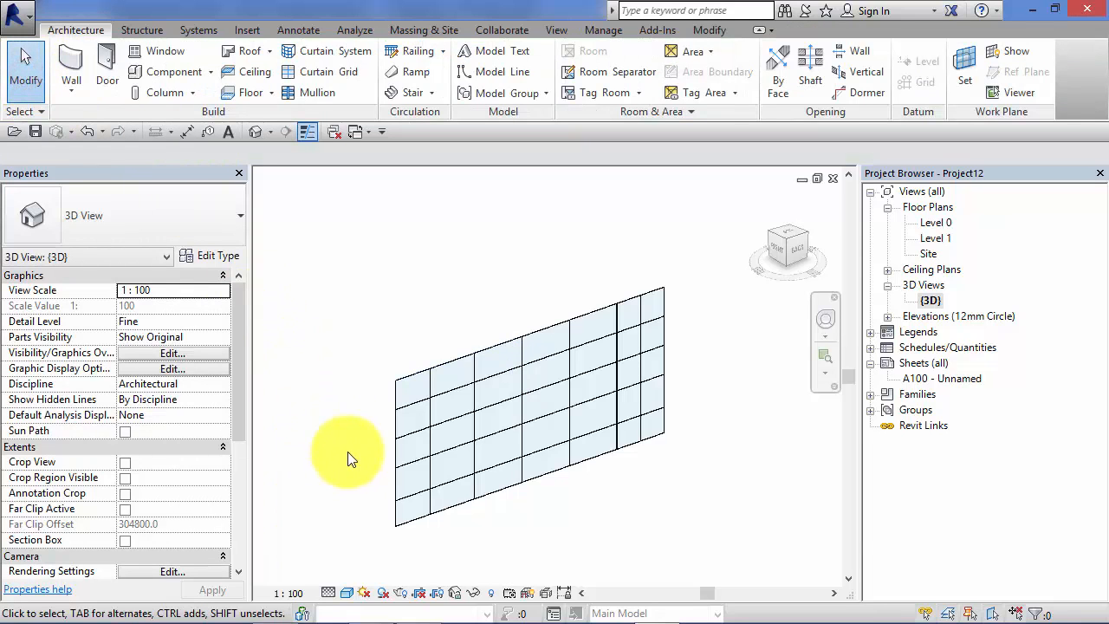
Examine the wall's upper corner and the gap between adjacent panels where the first vertical grid line meets the top edge
{"action": "scroll", "coordinate": [485, 596], "scroll_direction": "up", "scroll_amount": 4}
{"action": "scroll", "coordinate": [529, 576], "scroll_direction": "up", "scroll_amount": 1}
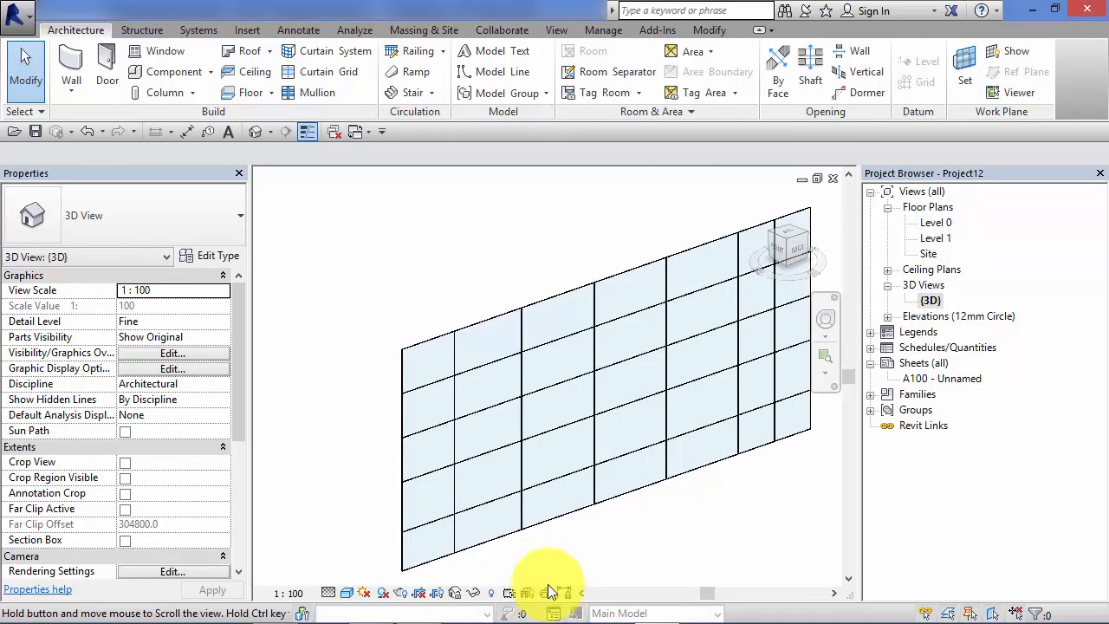
{"action": "scroll", "coordinate": [390, 321], "scroll_direction": "up", "scroll_amount": 4}
{"action": "scroll", "coordinate": [477, 408], "scroll_direction": "up", "scroll_amount": 2}
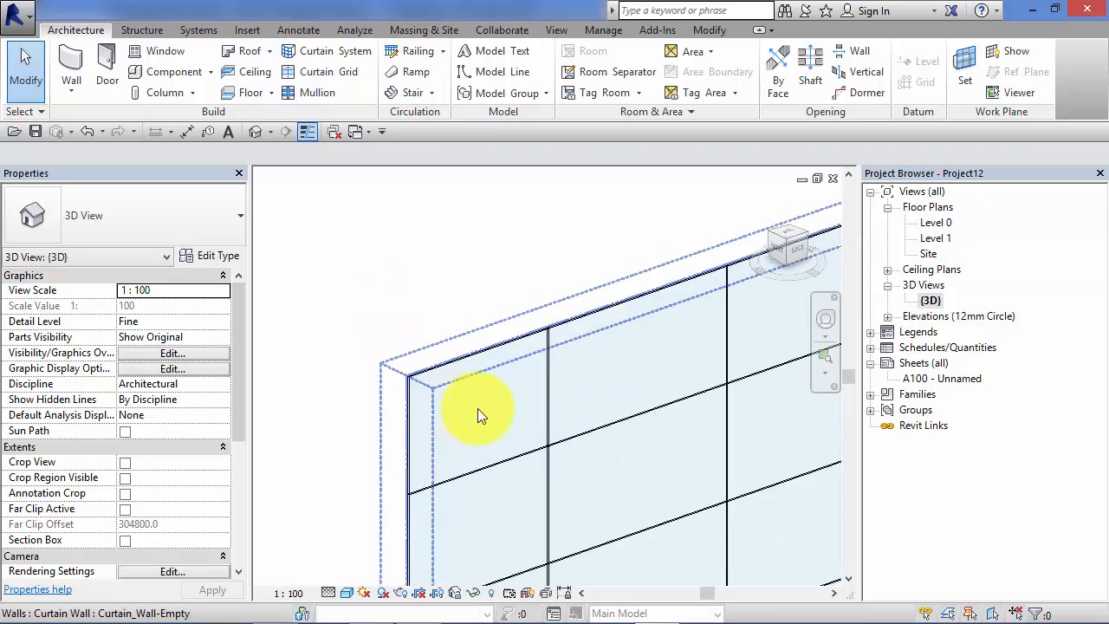
{"action": "scroll", "coordinate": [506, 377], "scroll_direction": "up", "scroll_amount": 2}
{"action": "scroll", "coordinate": [563, 303], "scroll_direction": "up", "scroll_amount": 1}
{"action": "scroll", "coordinate": [598, 259], "scroll_direction": "up", "scroll_amount": 4}
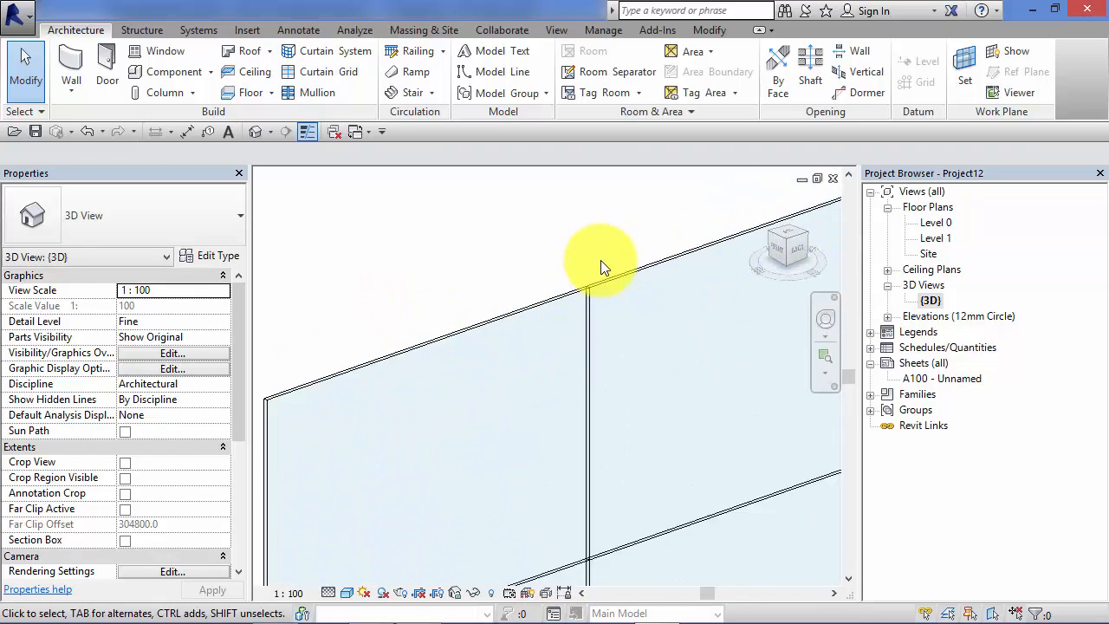
{"action": "scroll", "coordinate": [598, 281], "scroll_direction": "up", "scroll_amount": 2}
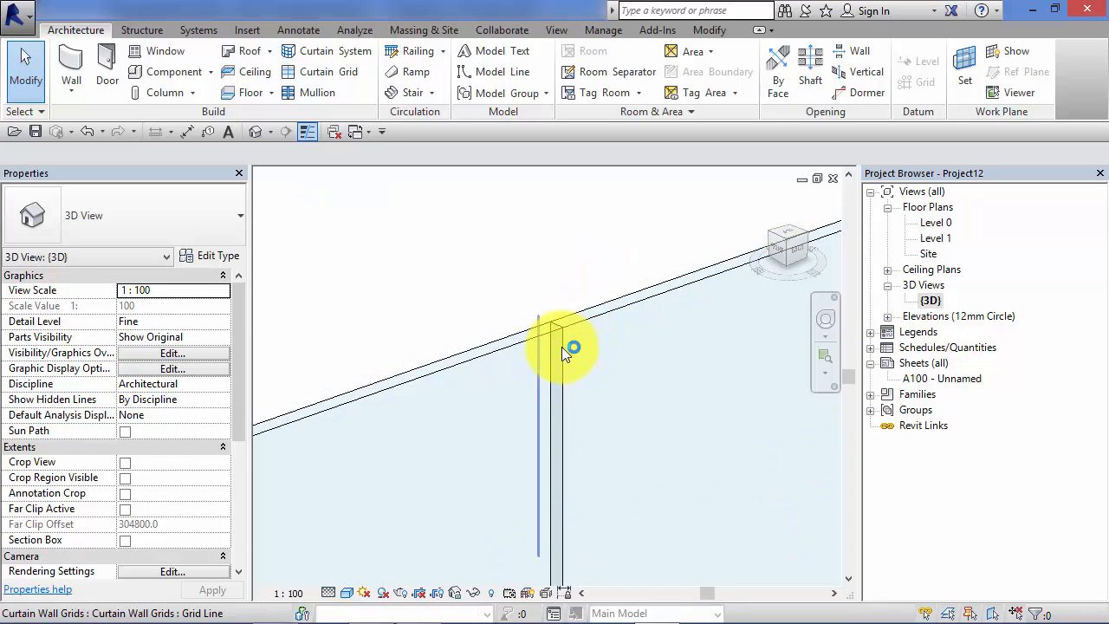
{"action": "scroll", "coordinate": [543, 346], "scroll_direction": "down", "scroll_amount": 3}
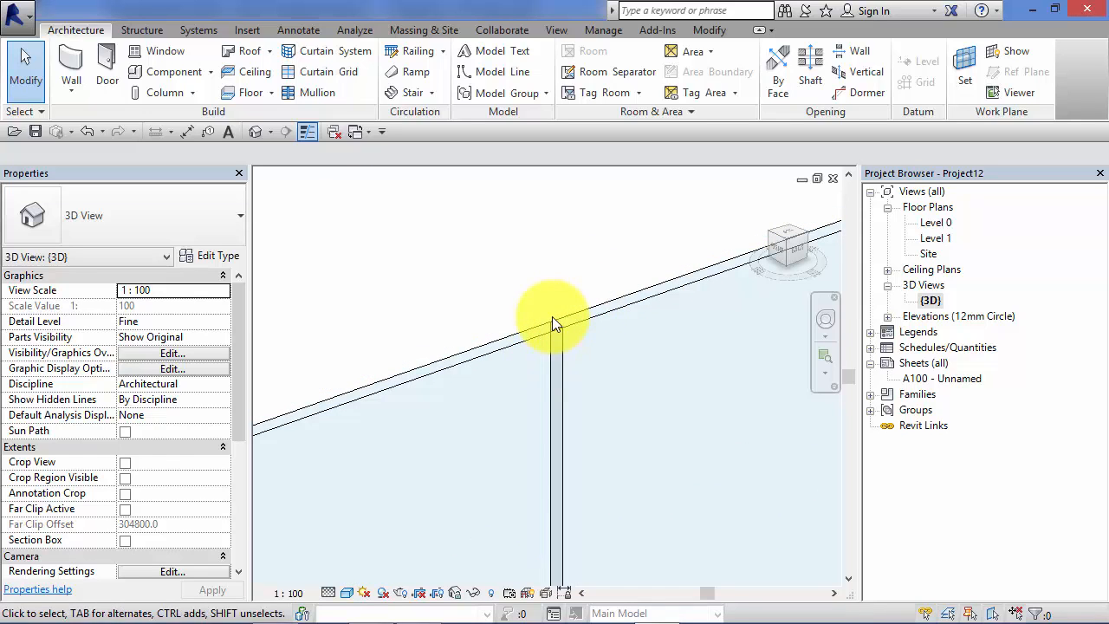
{"action": "scroll", "coordinate": [524, 332], "scroll_direction": "down", "scroll_amount": 5}
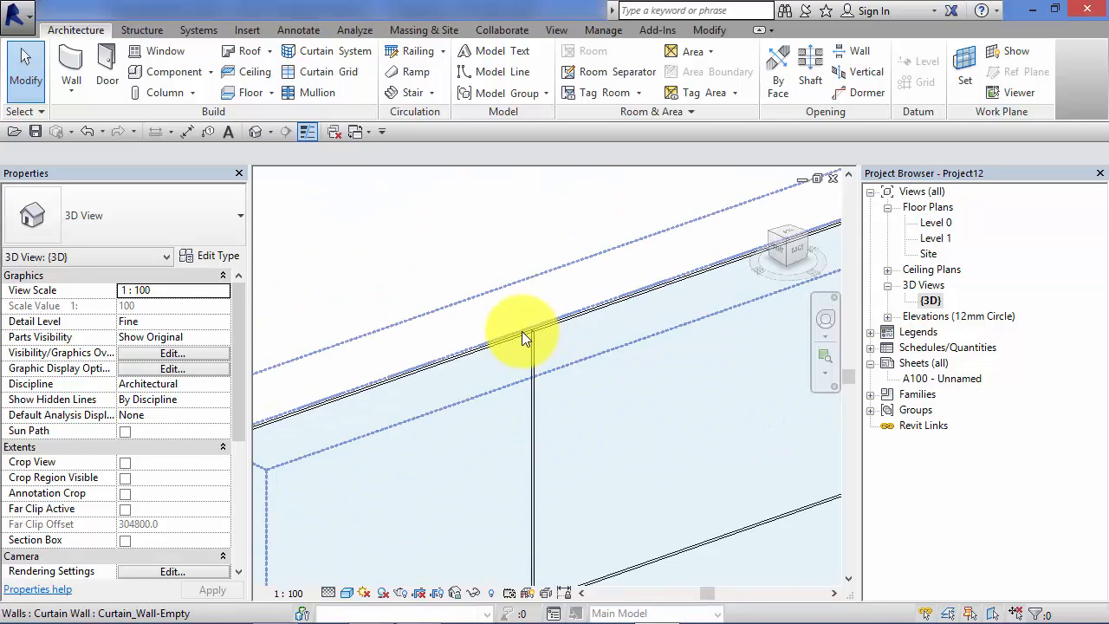
{"action": "scroll", "coordinate": [516, 330], "scroll_direction": "down", "scroll_amount": 4}
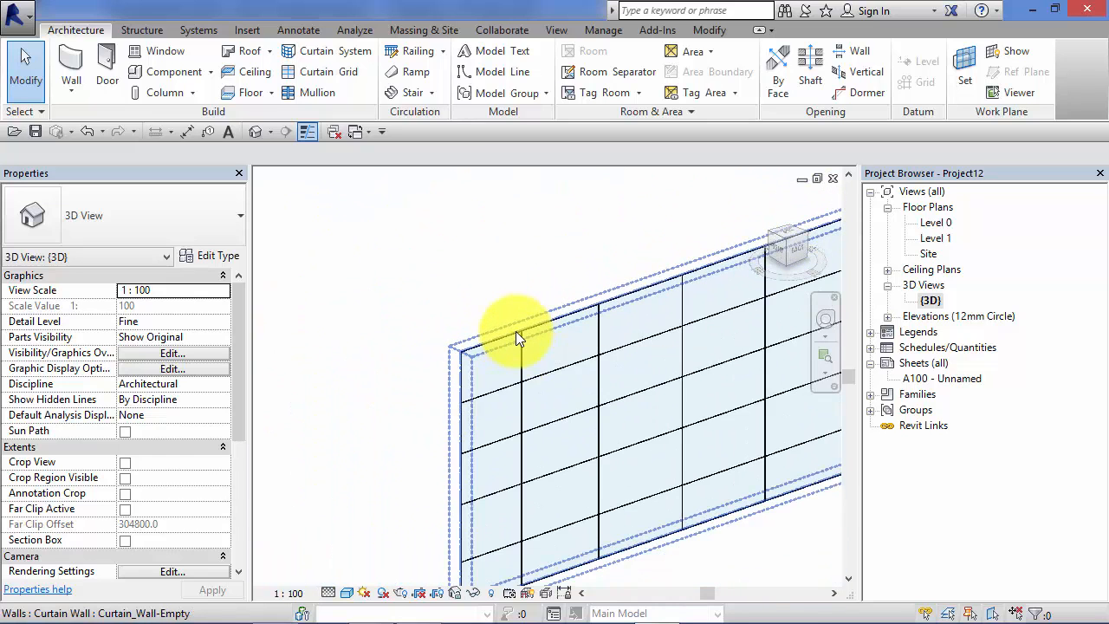
{"action": "middle_click_drag", "start_coordinate": [529, 333], "coordinate": [499, 364]}
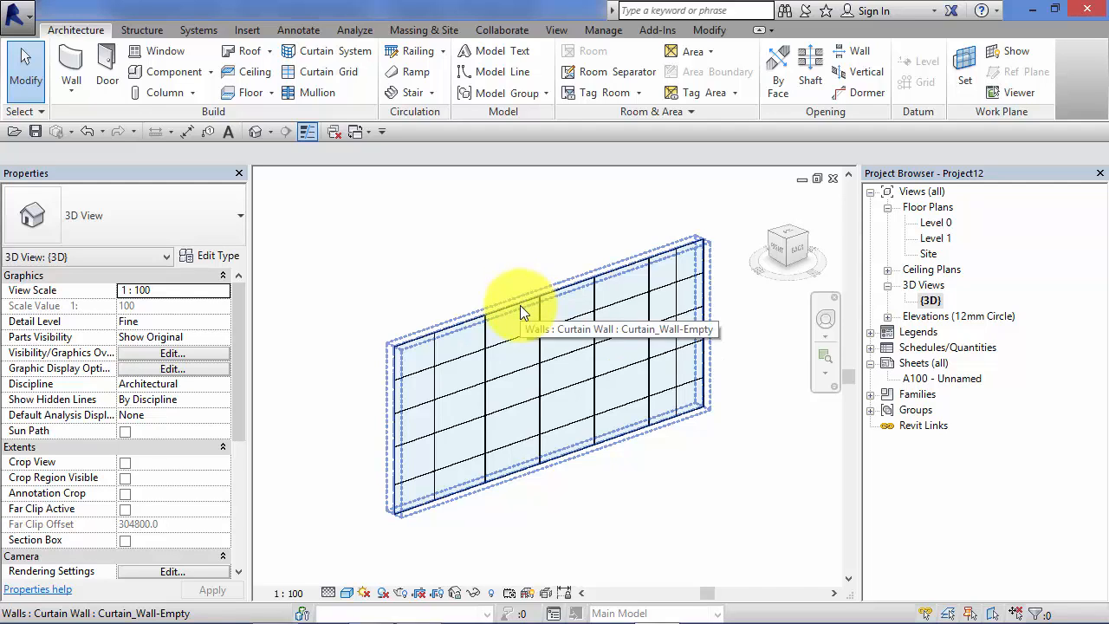
Cycle the highlight at the wall's top edge through the overlapping elements to reach a single glazed panel
{"action": "key", "text": "Tab"}
{"action": "key", "text": "Tab"}
{"action": "key", "text": "Tab"}
{"action": "key", "text": "Tab"}
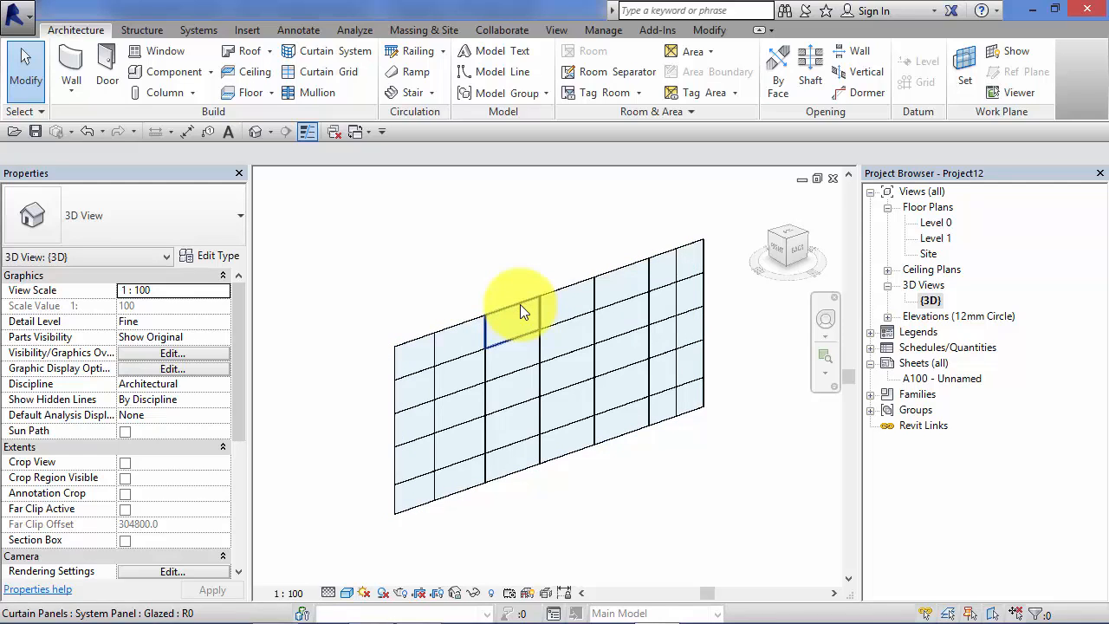
{"action": "key", "text": "Tab"}
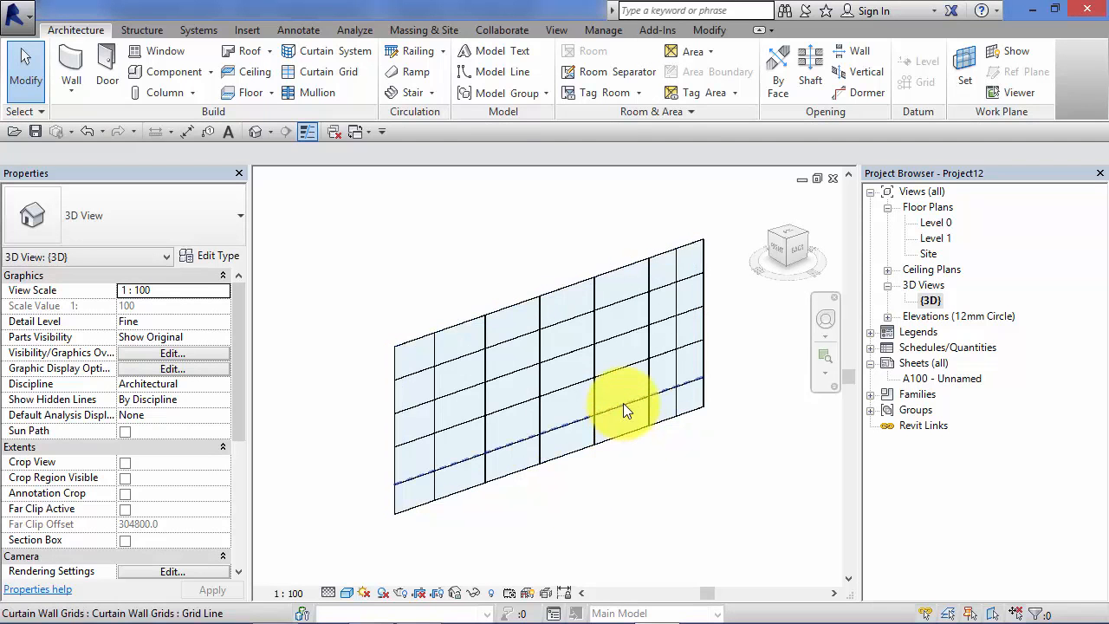
Select a glazed system panel in the second row from the base and review its available types and type properties without changing them
{"action": "key", "text": "Tab"}
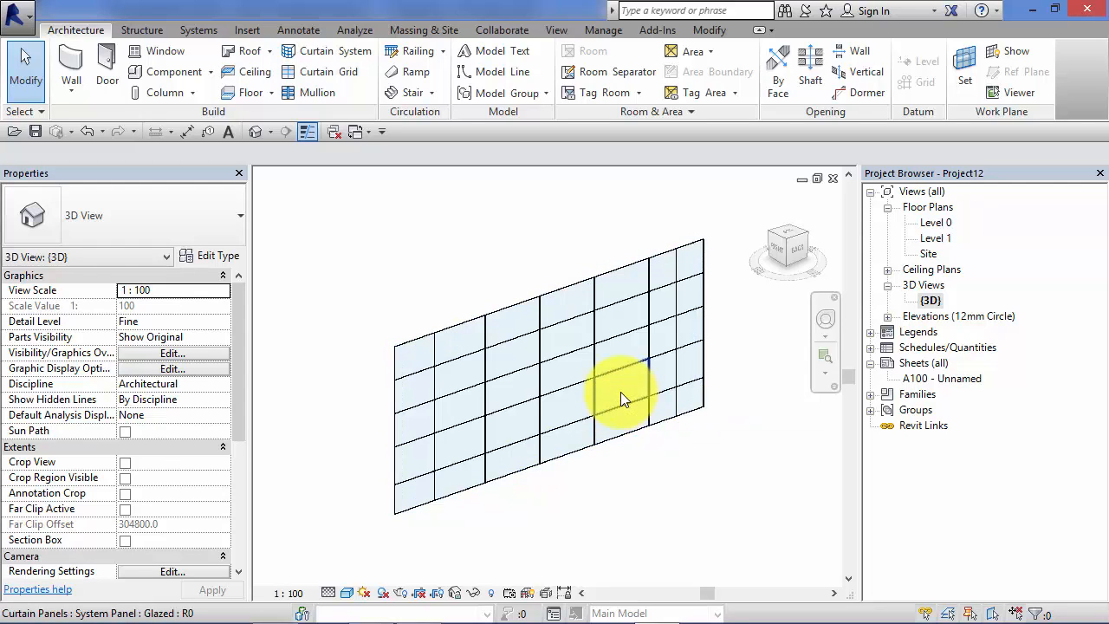
{"action": "left_click", "coordinate": [619, 392]}
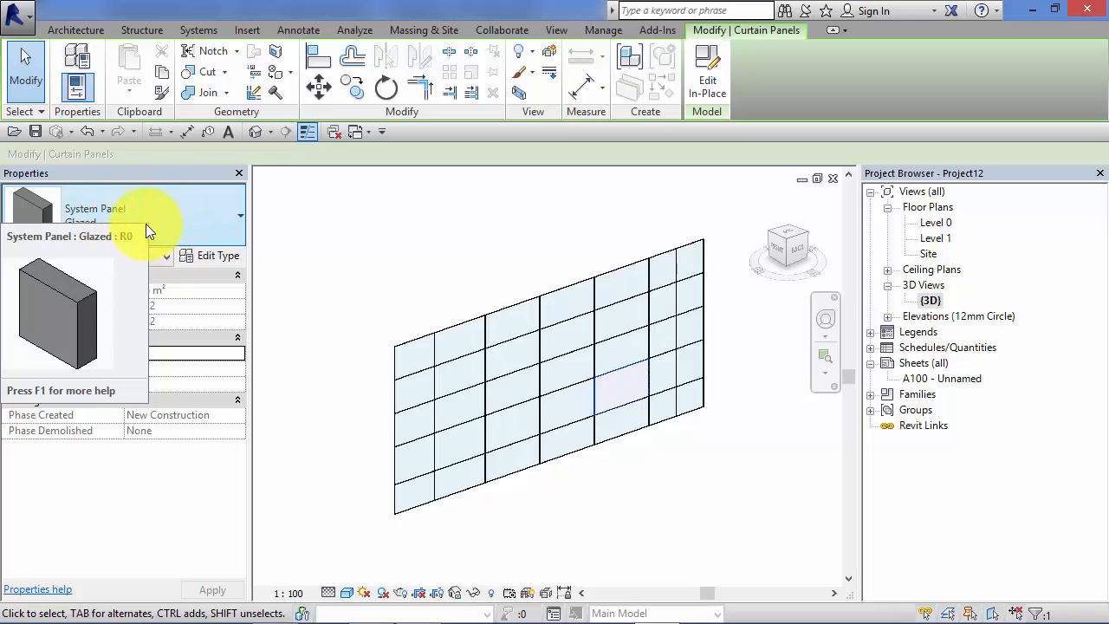
{"action": "left_click", "coordinate": [228, 221]}
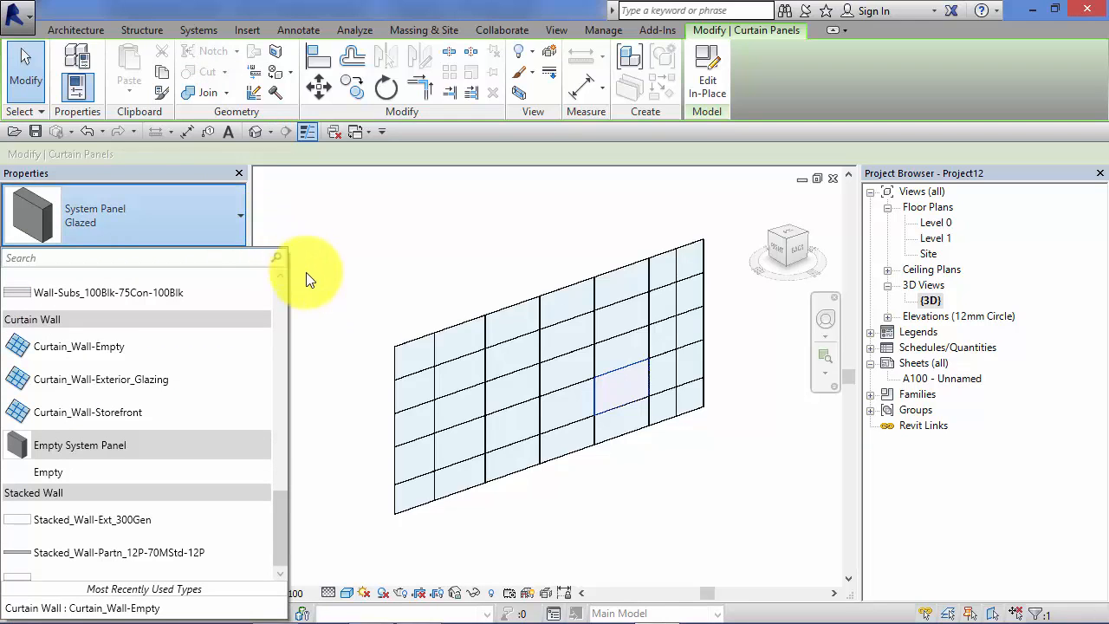
{"action": "left_click", "coordinate": [212, 217]}
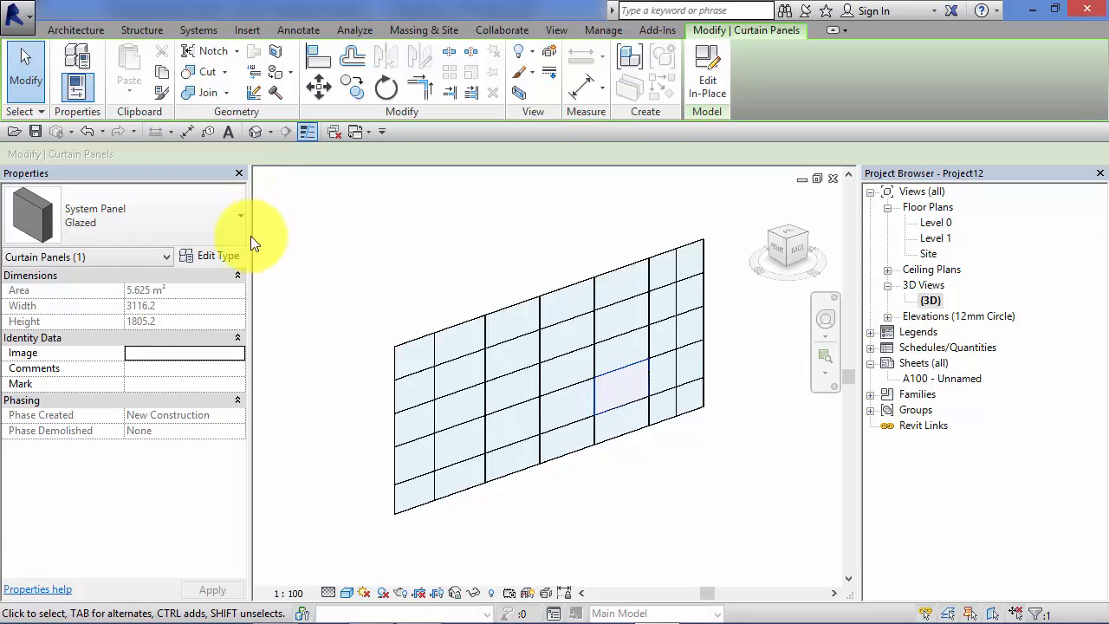
{"action": "left_click", "coordinate": [217, 256]}
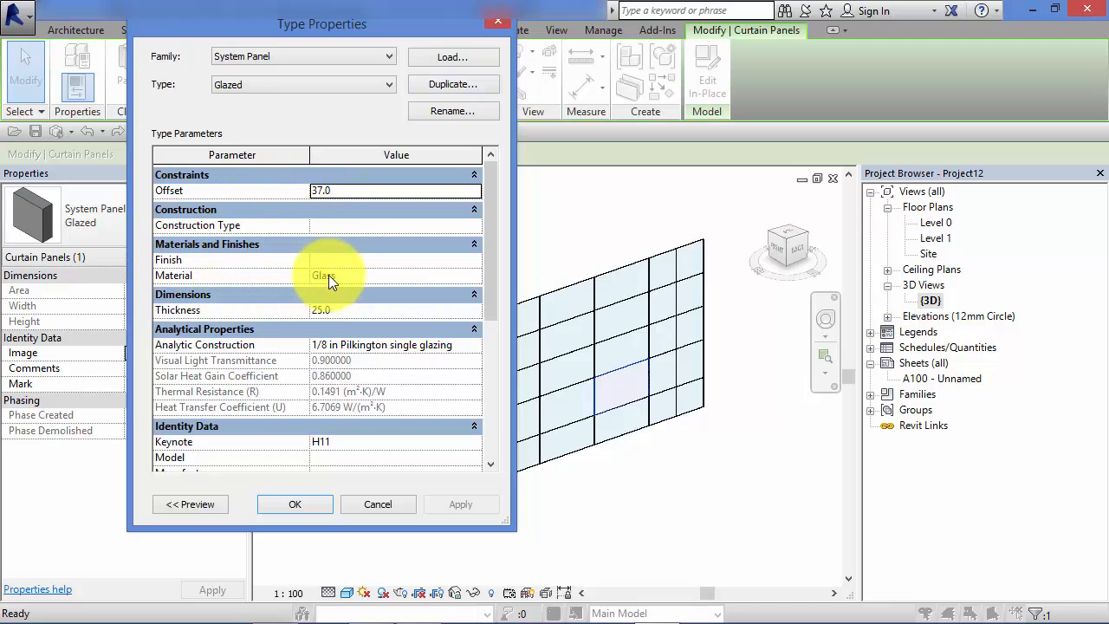
{"action": "left_click", "coordinate": [388, 504]}
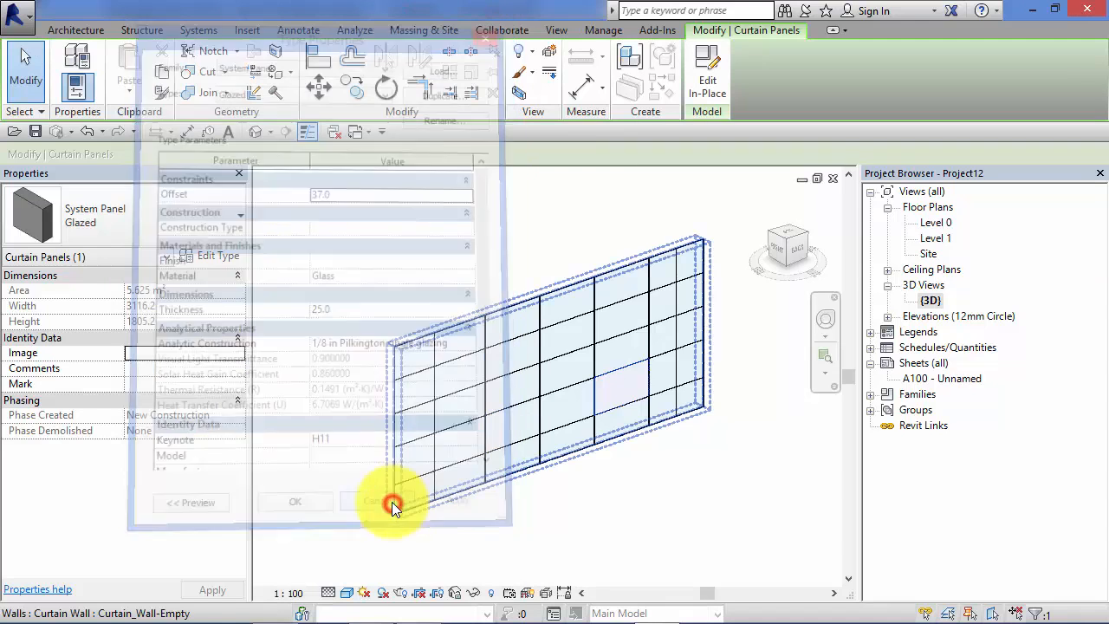
{"action": "left_click", "coordinate": [506, 286]}
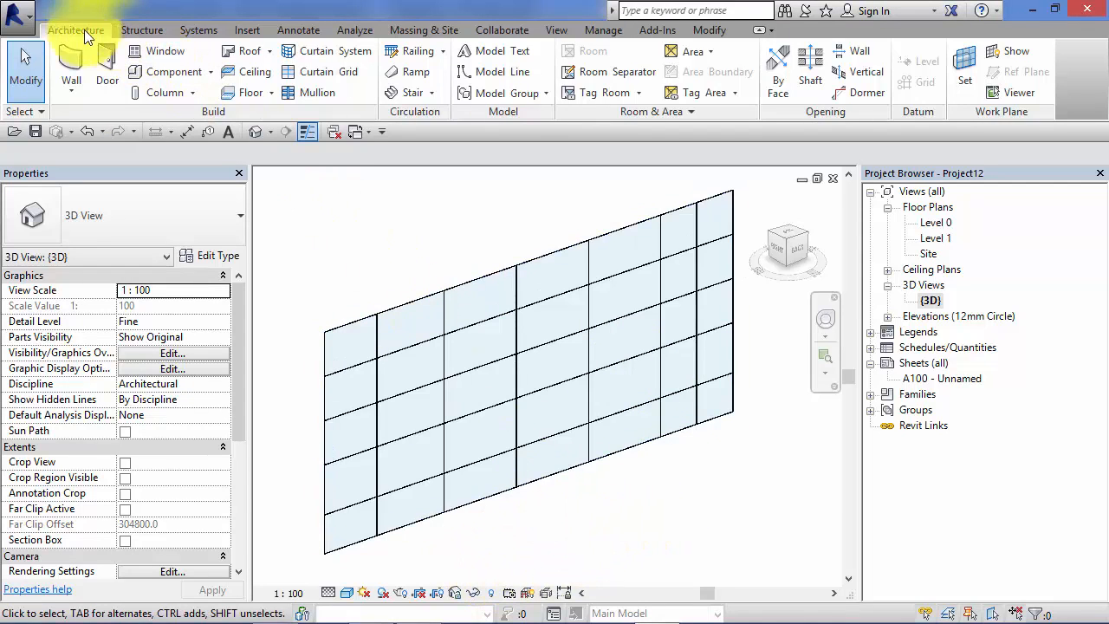
Place a 50x150mm Rectangular Mullion along the wall's leftmost vertical edge and inspect its top end up close
{"action": "left_click", "coordinate": [310, 93]}
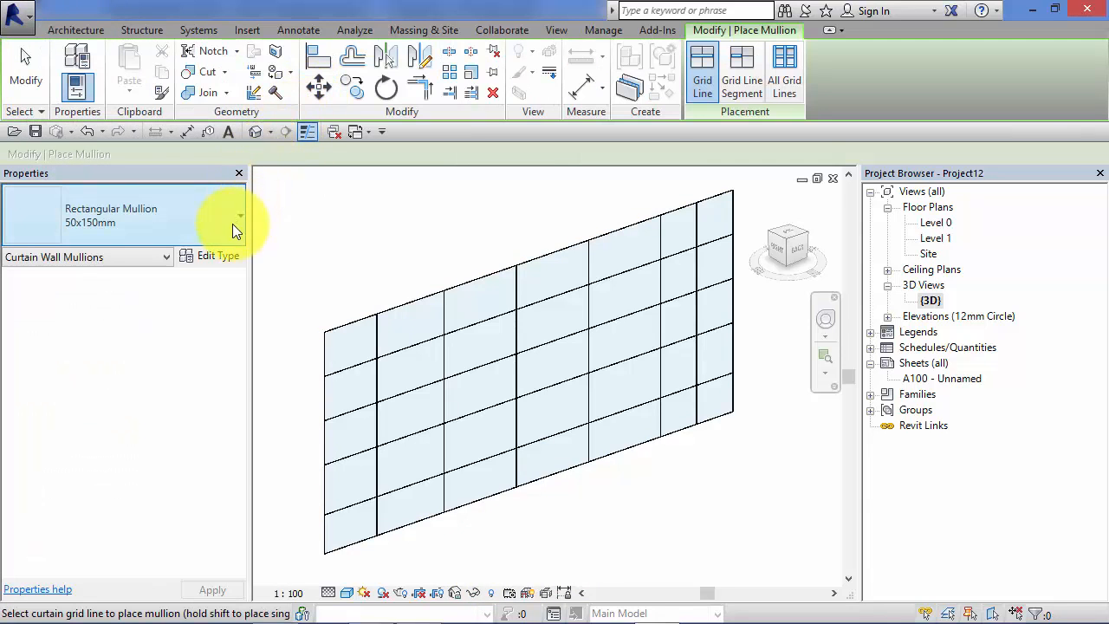
{"action": "left_click", "coordinate": [230, 213]}
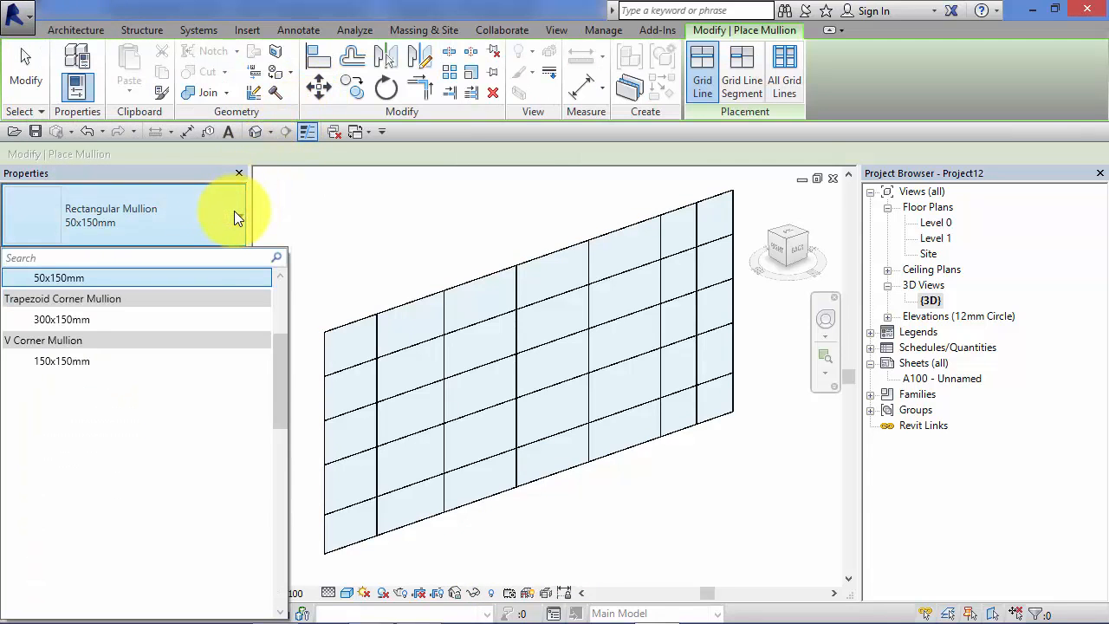
{"action": "left_click_drag", "start_coordinate": [282, 366], "coordinate": [296, 305]}
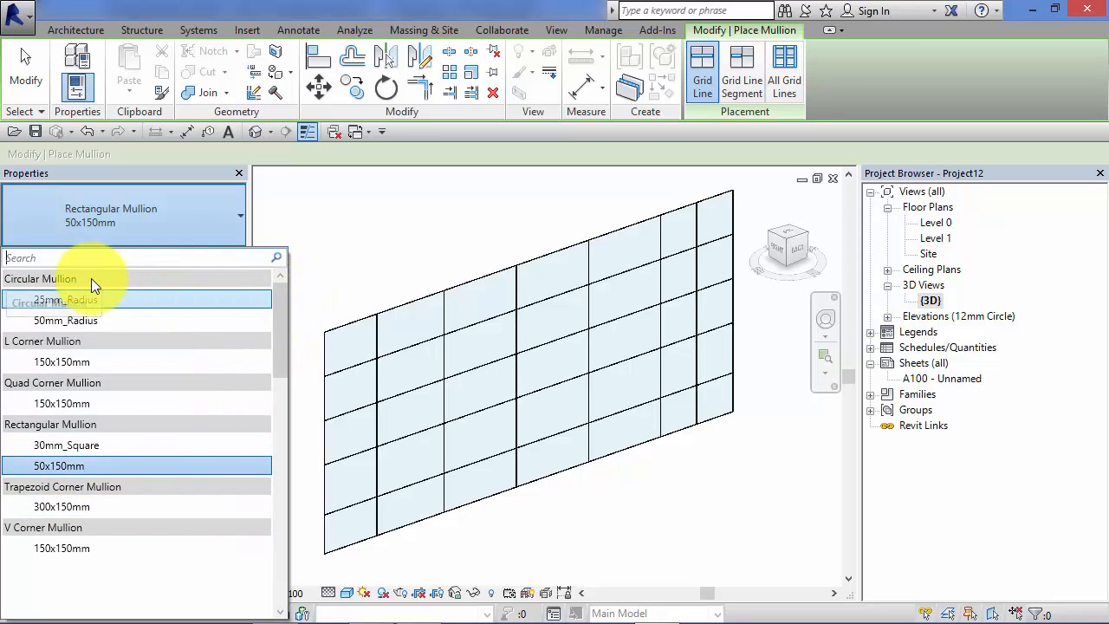
{"action": "left_click", "coordinate": [64, 465]}
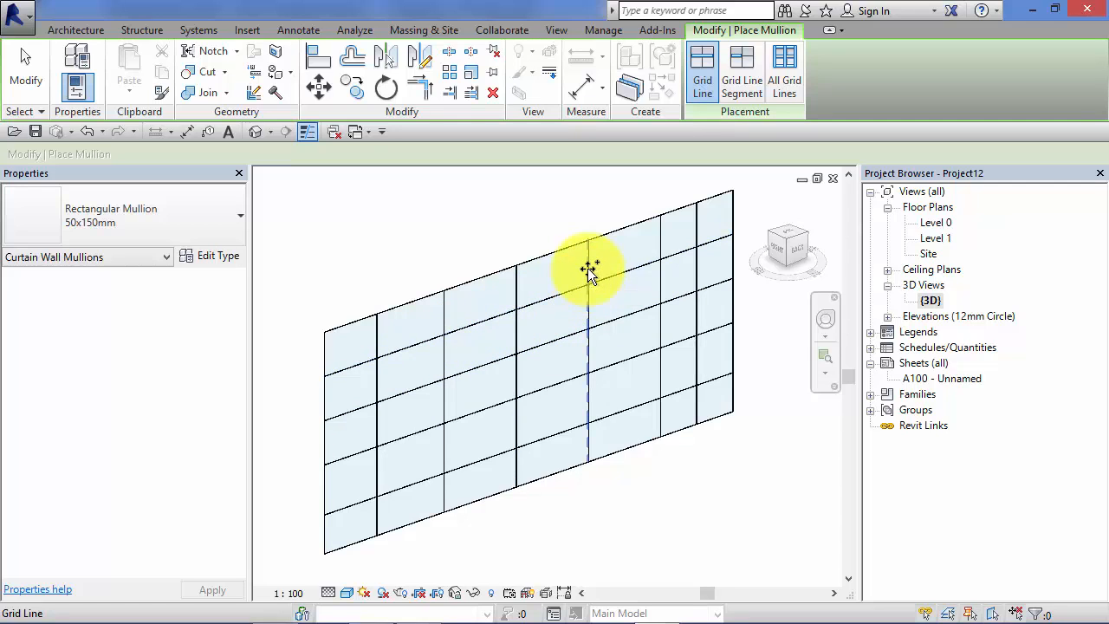
{"action": "left_click", "coordinate": [519, 281]}
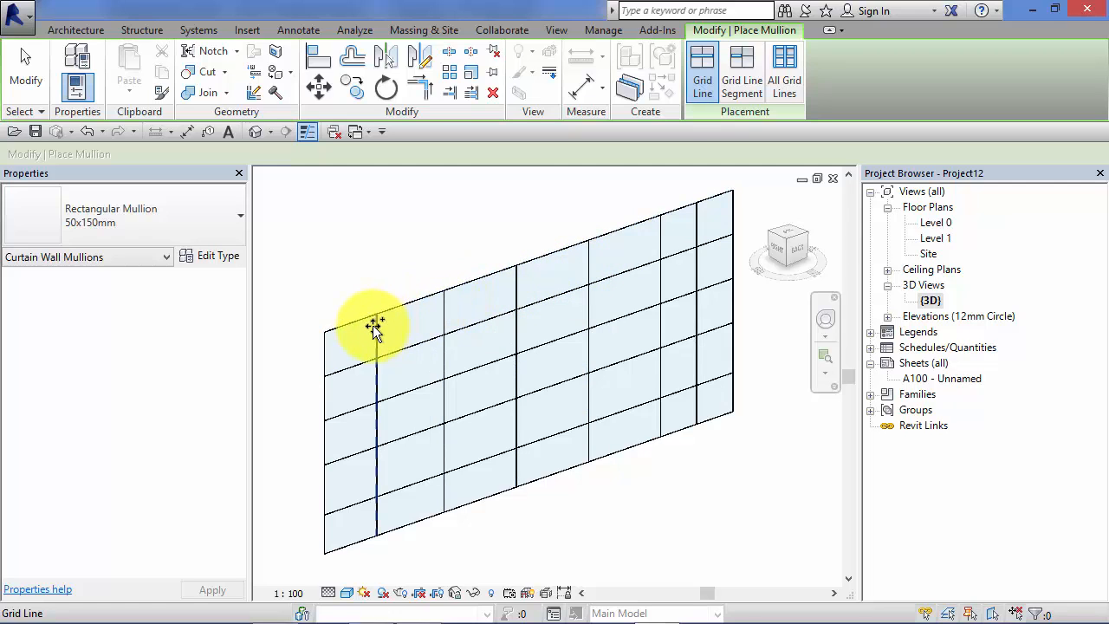
{"action": "left_click", "coordinate": [327, 355]}
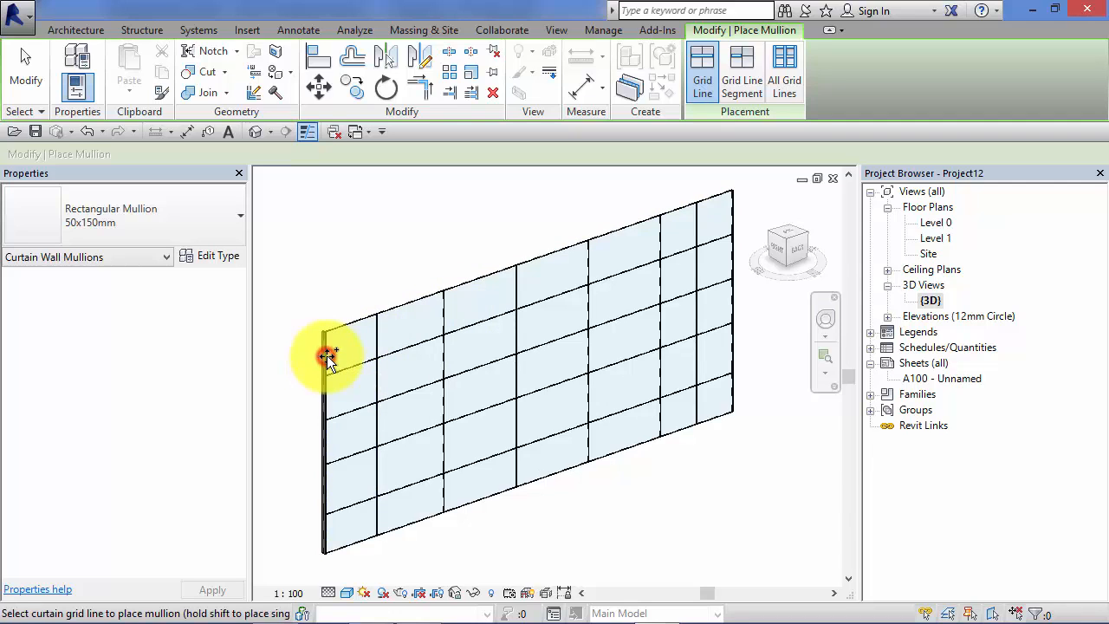
{"action": "scroll", "coordinate": [290, 357], "scroll_direction": "up", "scroll_amount": 5}
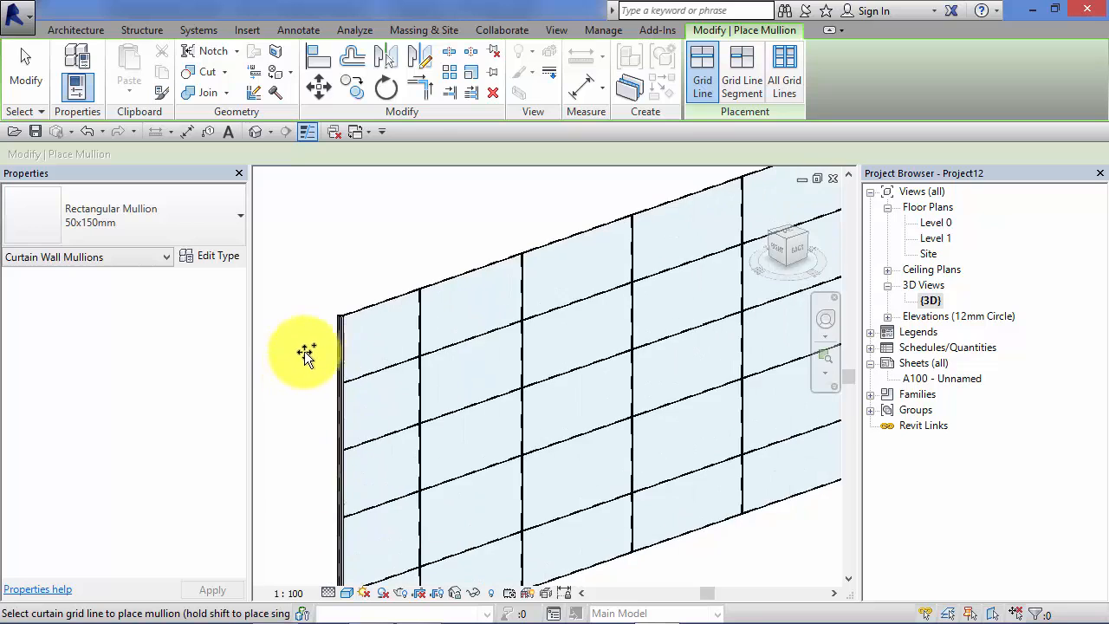
{"action": "scroll", "coordinate": [330, 314], "scroll_direction": "up", "scroll_amount": 4}
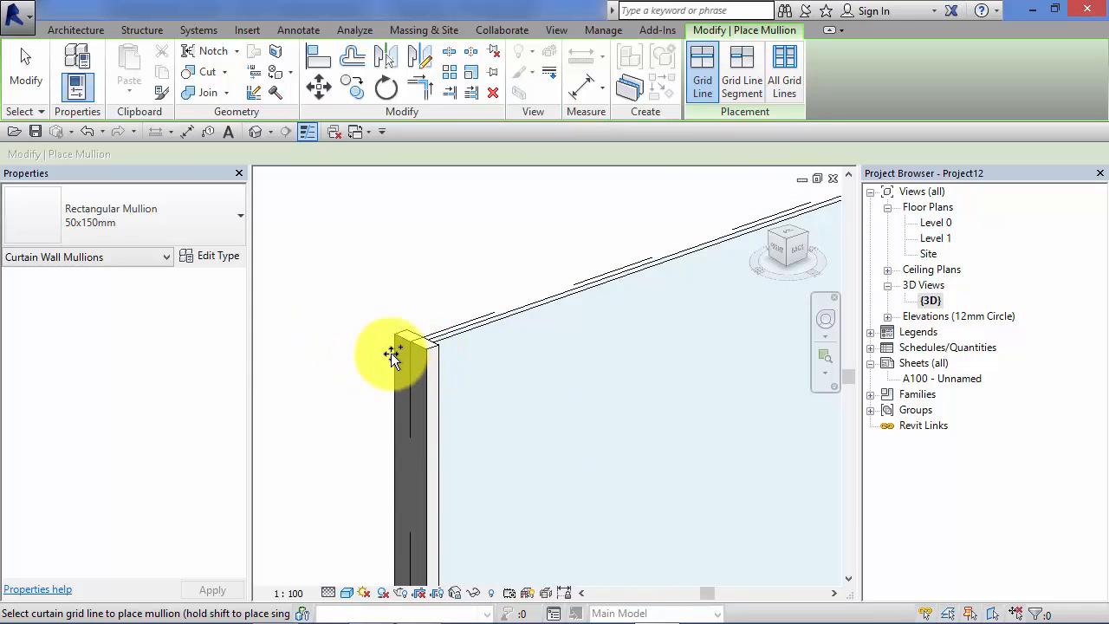
Place 50x150mm Rectangular Mullions along the wall's top edge and on the first two interior vertical grid lines
{"action": "scroll", "coordinate": [401, 359], "scroll_direction": "down", "scroll_amount": 5}
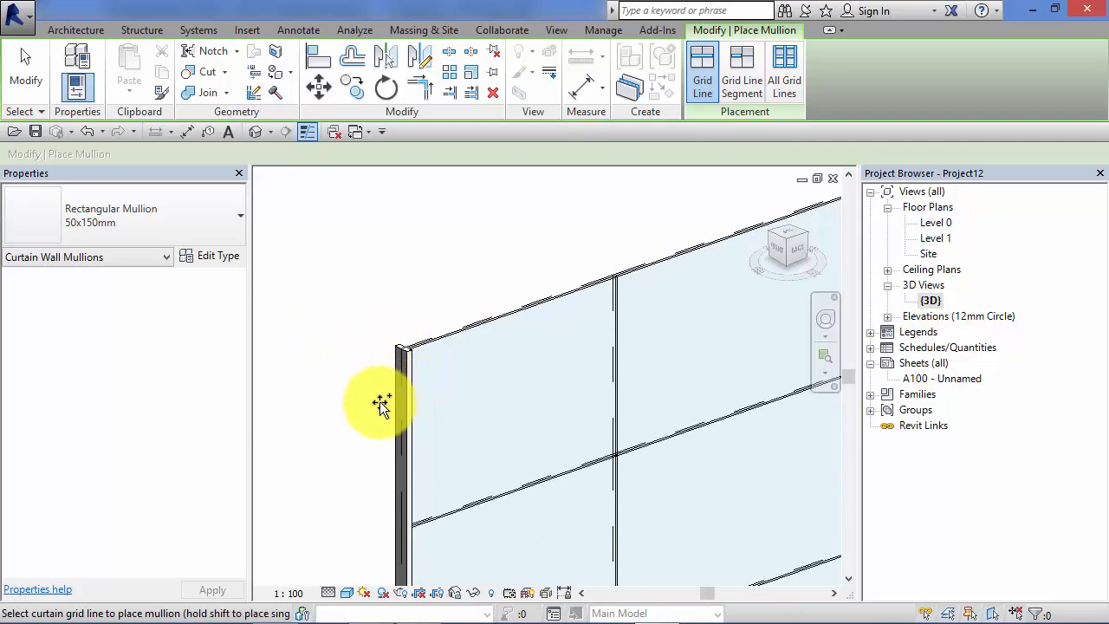
{"action": "scroll", "coordinate": [359, 368], "scroll_direction": "down", "scroll_amount": 3}
{"action": "middle_click_drag", "start_coordinate": [382, 284], "coordinate": [349, 195]}
{"action": "left_click", "coordinate": [371, 270]}
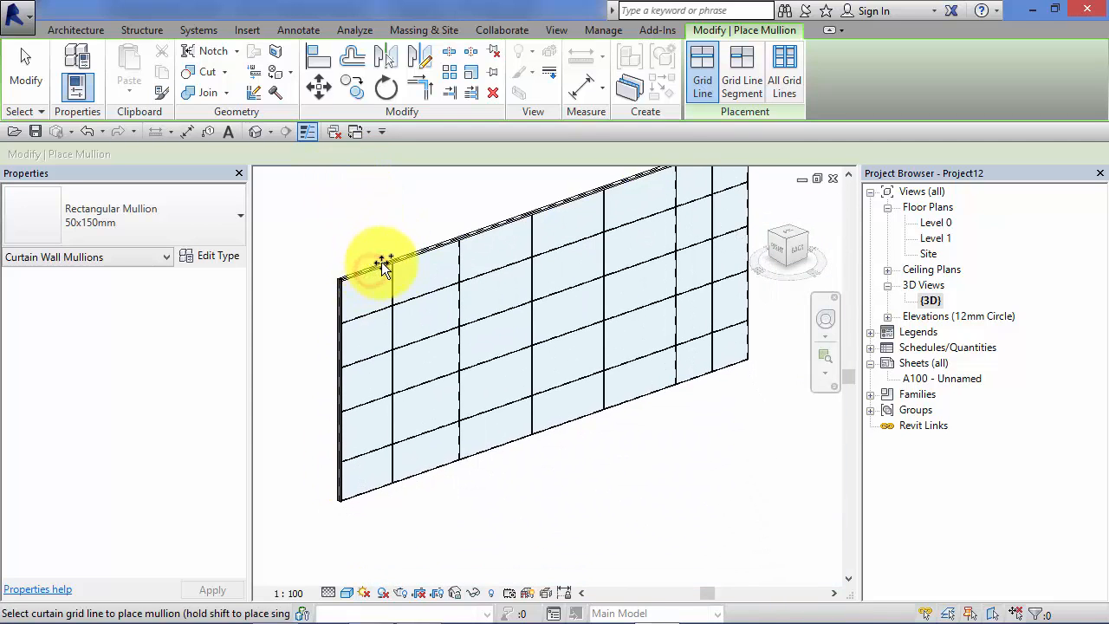
{"action": "left_click", "coordinate": [391, 277]}
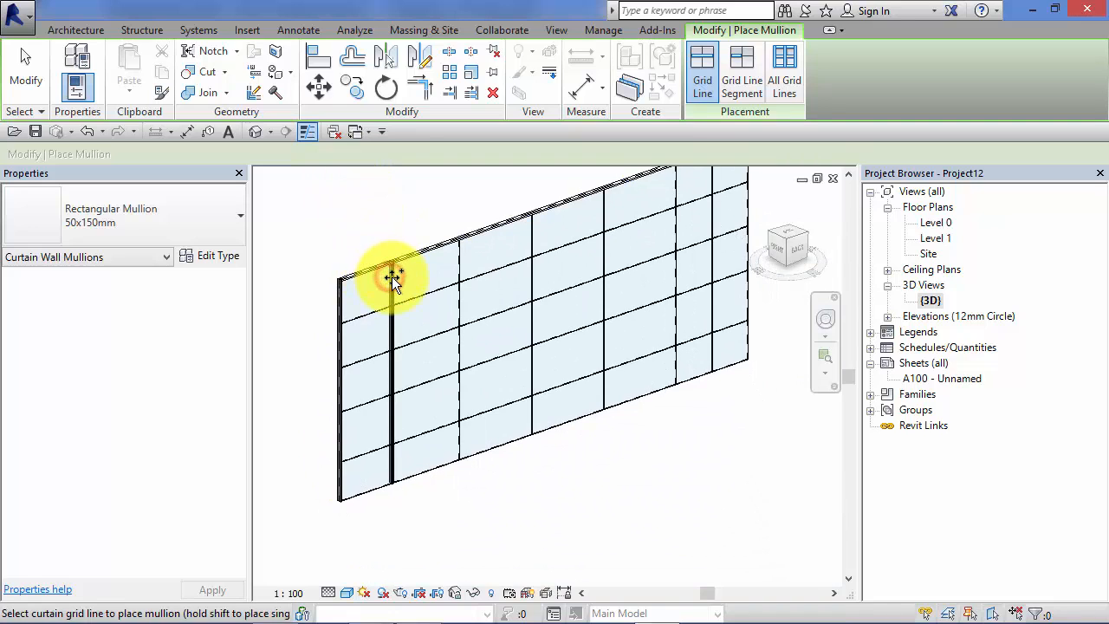
{"action": "left_click", "coordinate": [458, 266]}
{"action": "middle_click_drag", "start_coordinate": [557, 446], "coordinate": [606, 541]}
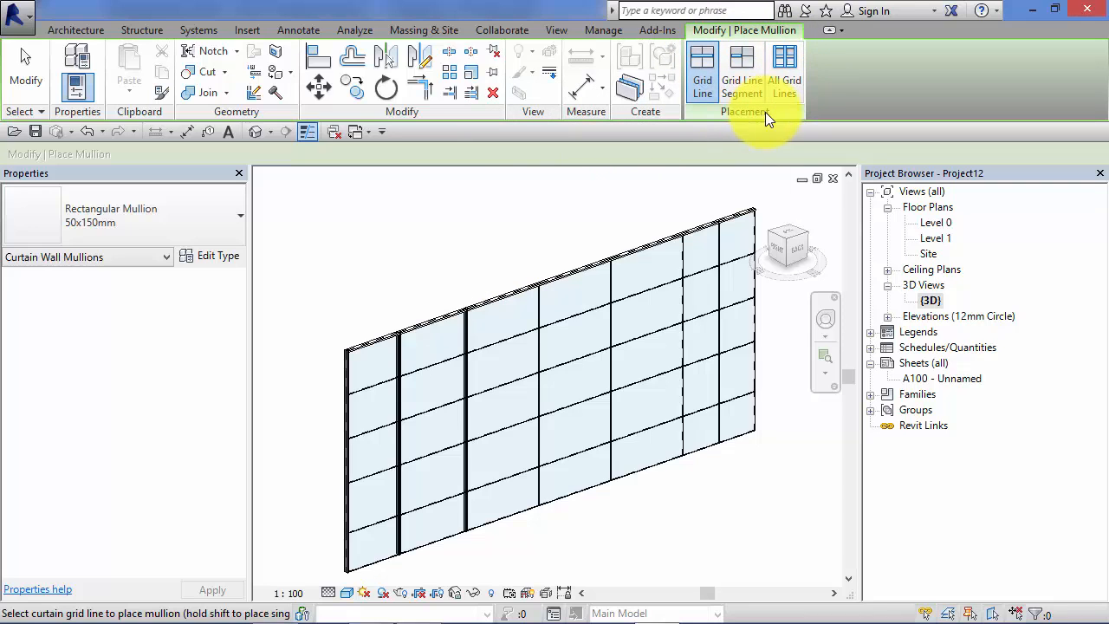
Place the 50x150mm Rectangular Mullion on all remaining empty grid lines of the wall at once and end the Mullion command
{"action": "left_click", "coordinate": [786, 57]}
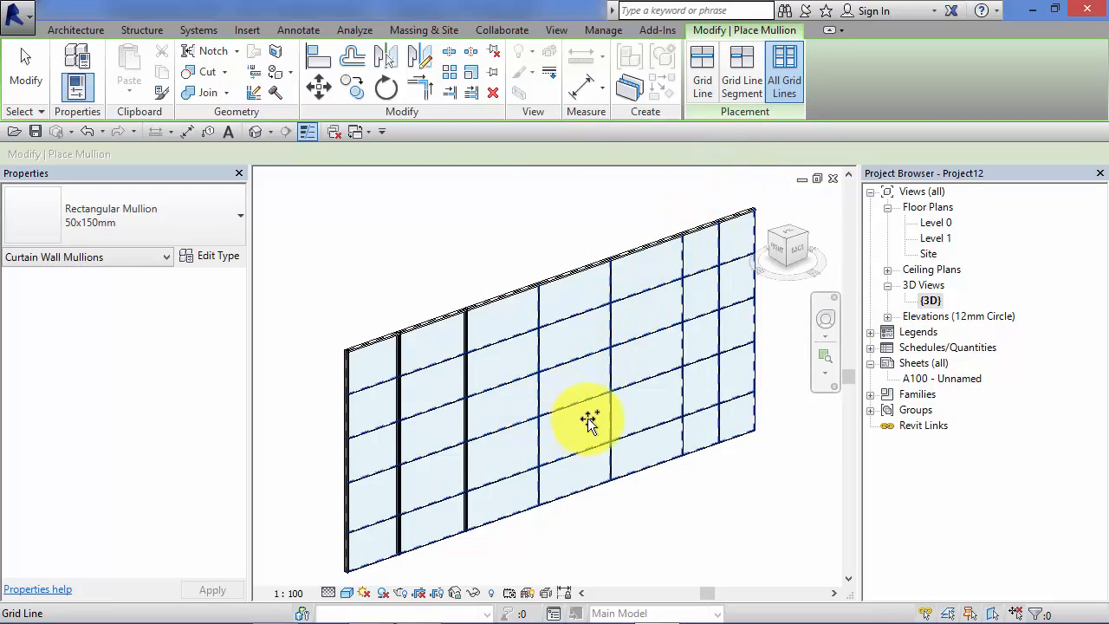
{"action": "left_click", "coordinate": [612, 346]}
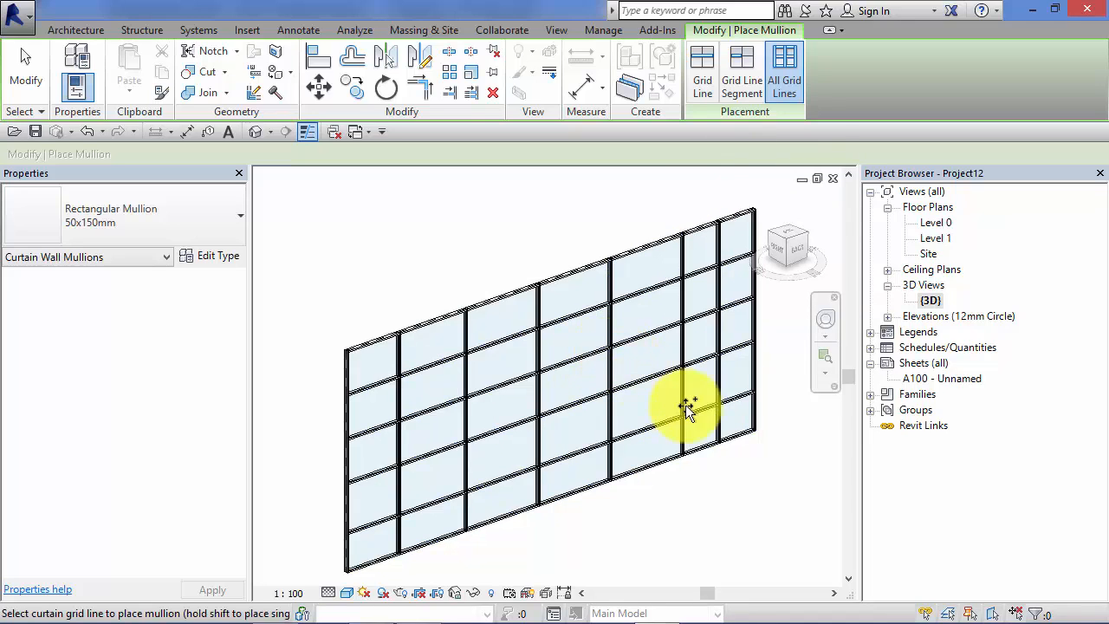
{"action": "scroll", "coordinate": [790, 431], "scroll_direction": "up", "scroll_amount": 2}
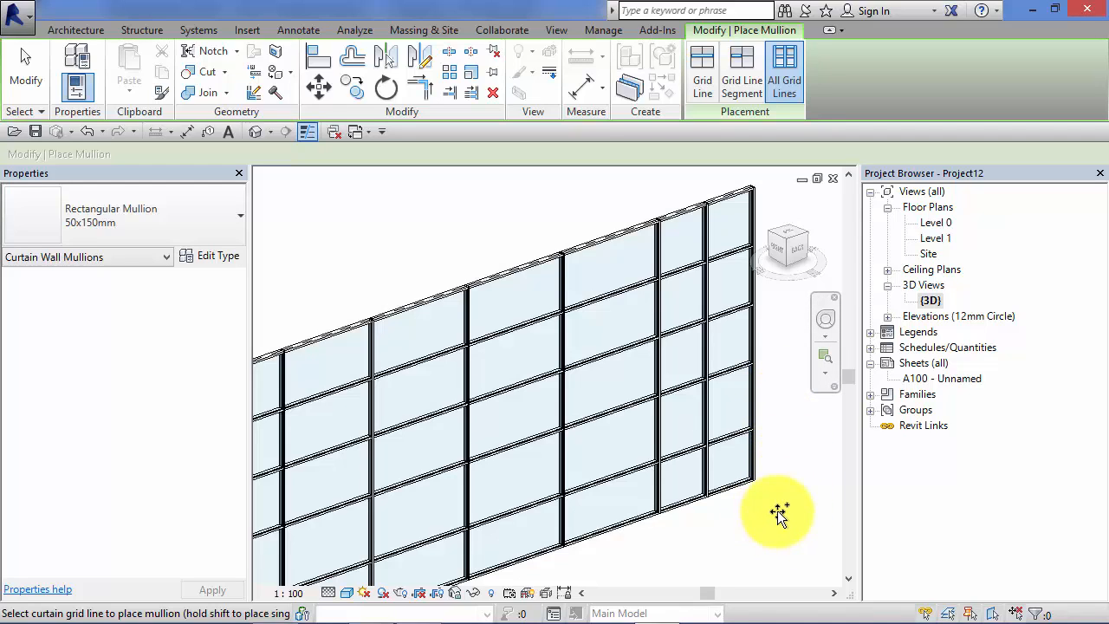
{"action": "scroll", "coordinate": [776, 514], "scroll_direction": "down", "scroll_amount": 1}
{"action": "middle_click_drag", "start_coordinate": [762, 549], "coordinate": [755, 486]}
{"action": "key", "text": "Escape"}
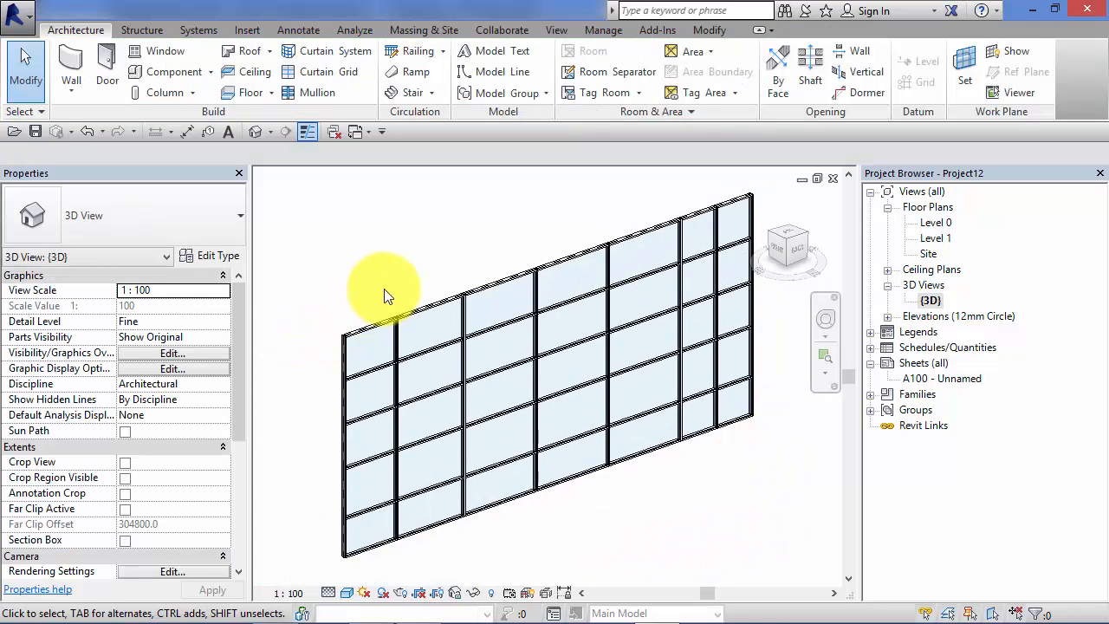
Delete the middle-row mullion piece on the first interior vertical grid line and inspect the exposed joint up close
{"action": "scroll", "coordinate": [388, 304], "scroll_direction": "up", "scroll_amount": 1}
{"action": "scroll", "coordinate": [388, 304], "scroll_direction": "up", "scroll_amount": 1}
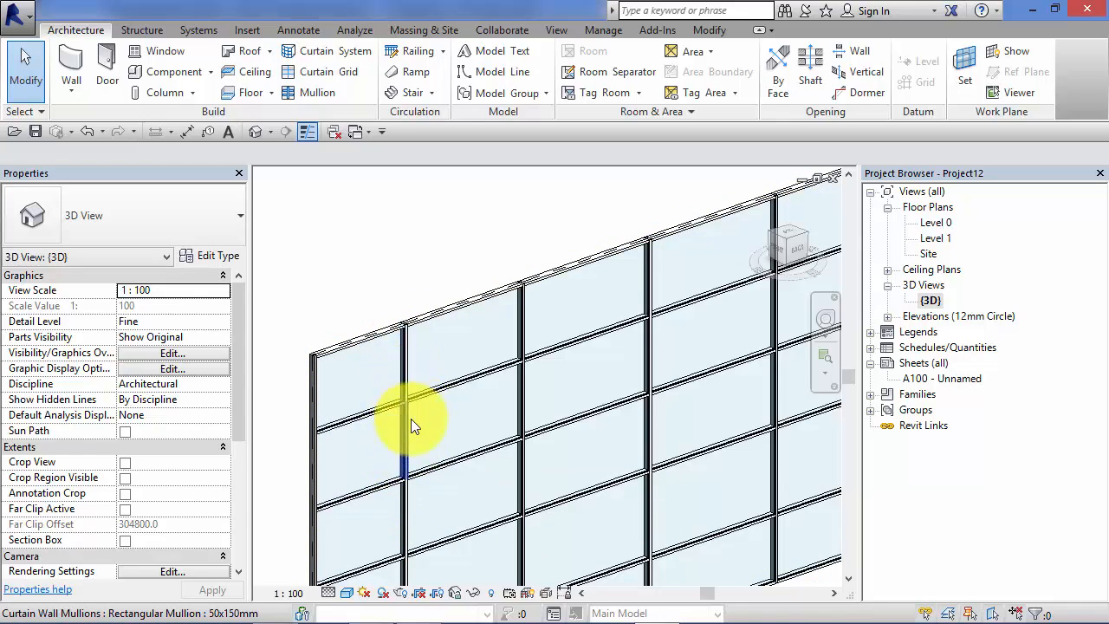
{"action": "left_click", "coordinate": [405, 505]}
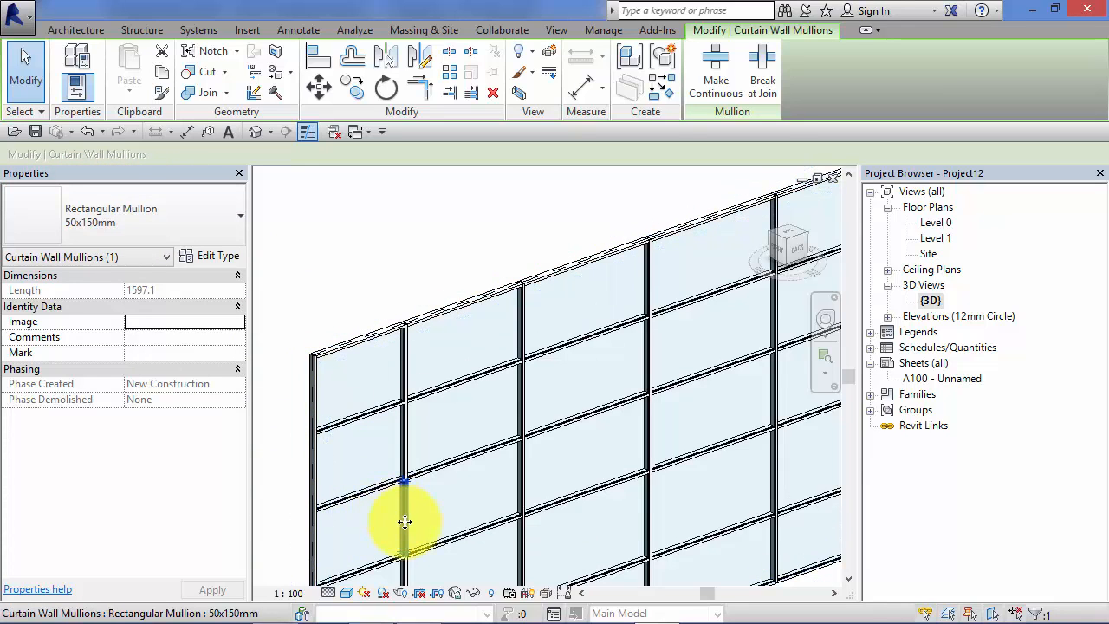
{"action": "key", "text": "Escape"}
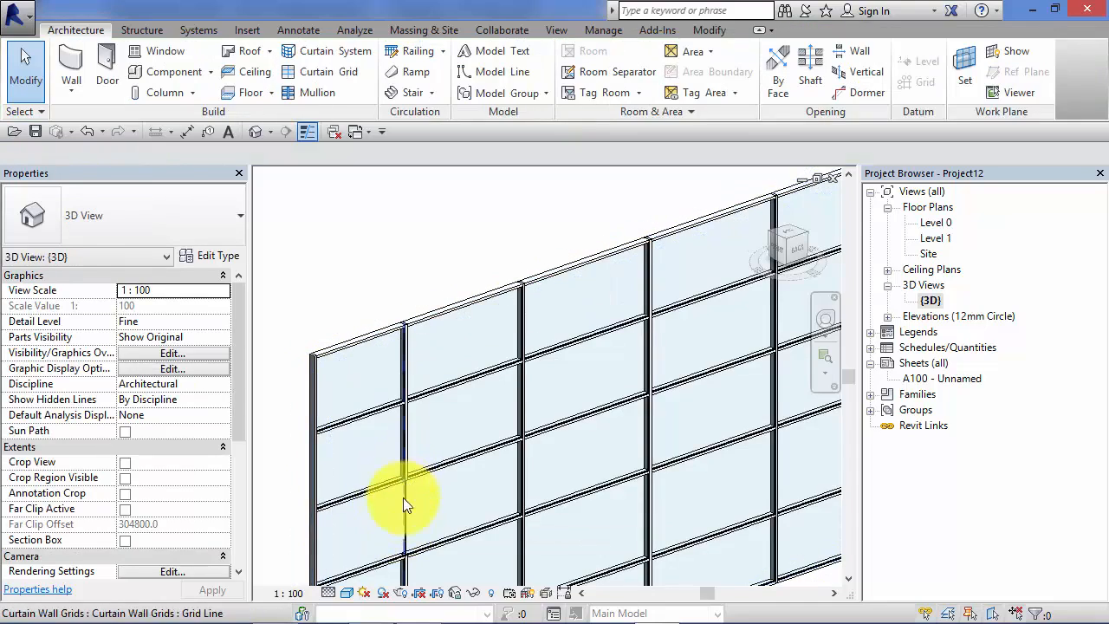
{"action": "middle_click_drag", "start_coordinate": [401, 525], "coordinate": [513, 363], "text": "shift"}
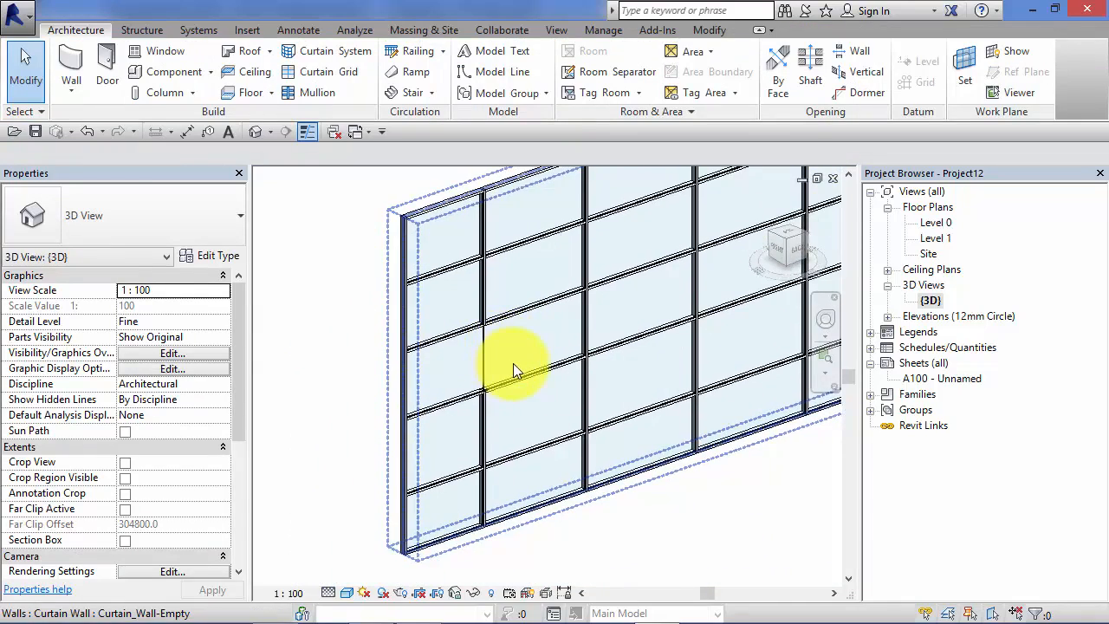
{"action": "scroll", "coordinate": [513, 363], "scroll_direction": "up", "scroll_amount": 5}
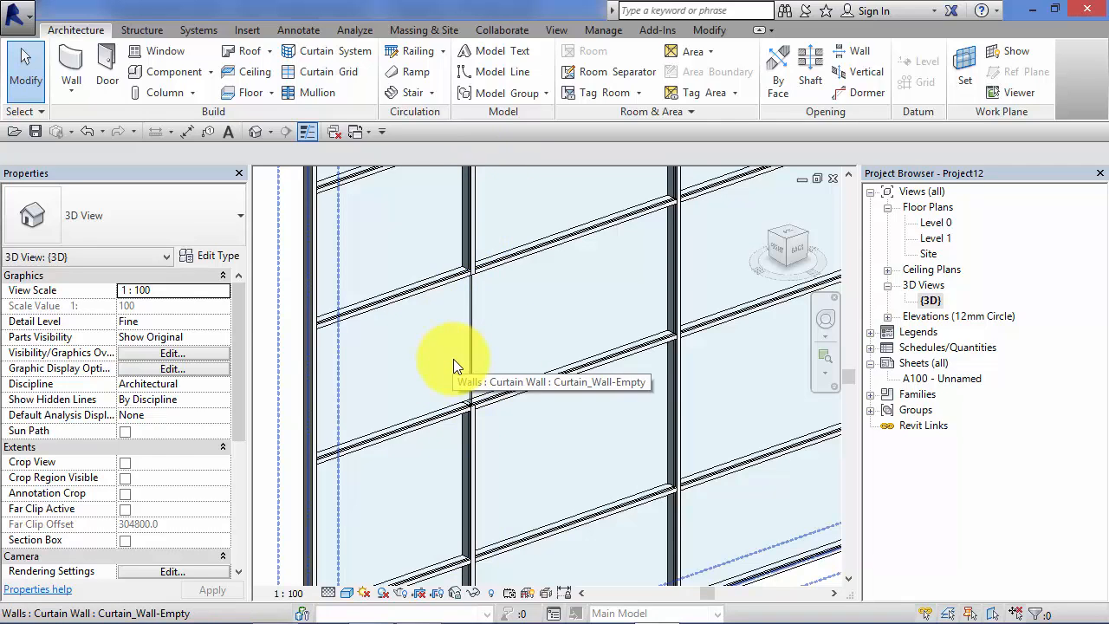
{"action": "scroll", "coordinate": [453, 358], "scroll_direction": "down", "scroll_amount": 3}
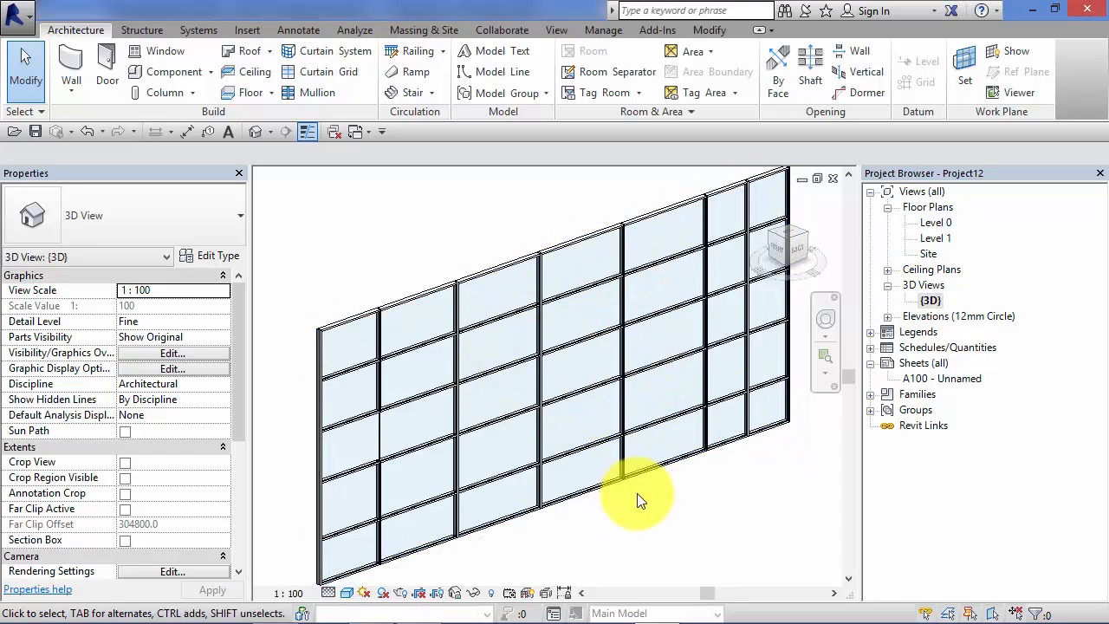
Delete the middle-row mullion piece on the fourth interior vertical grid line
{"action": "scroll", "coordinate": [650, 520], "scroll_direction": "up", "scroll_amount": 4}
{"action": "middle_click_drag", "start_coordinate": [653, 515], "coordinate": [610, 518]}
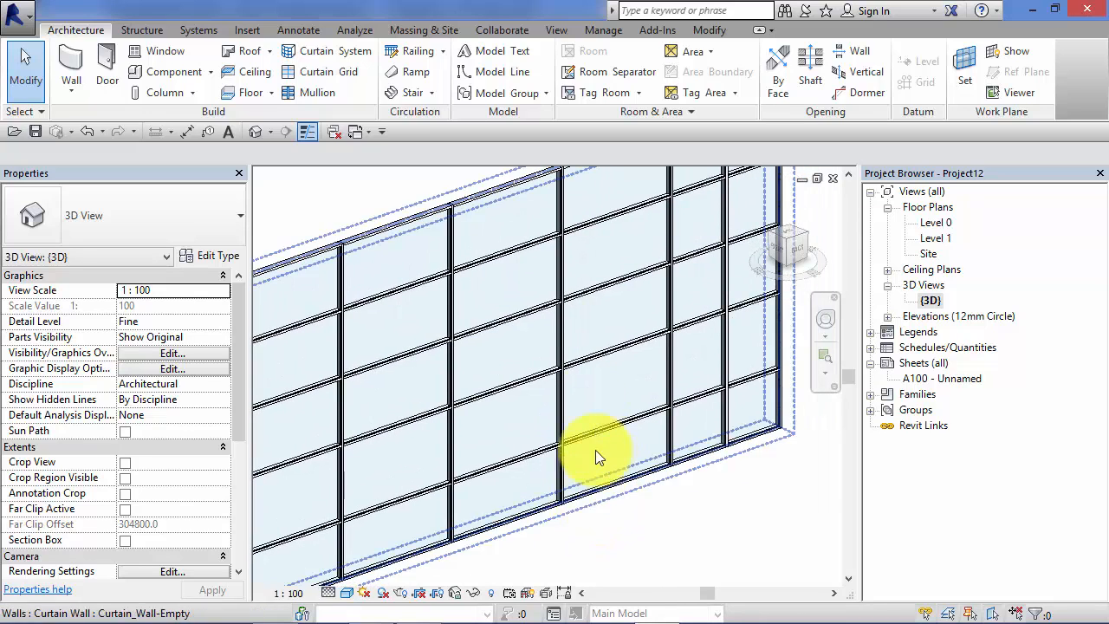
{"action": "left_click", "coordinate": [559, 329]}
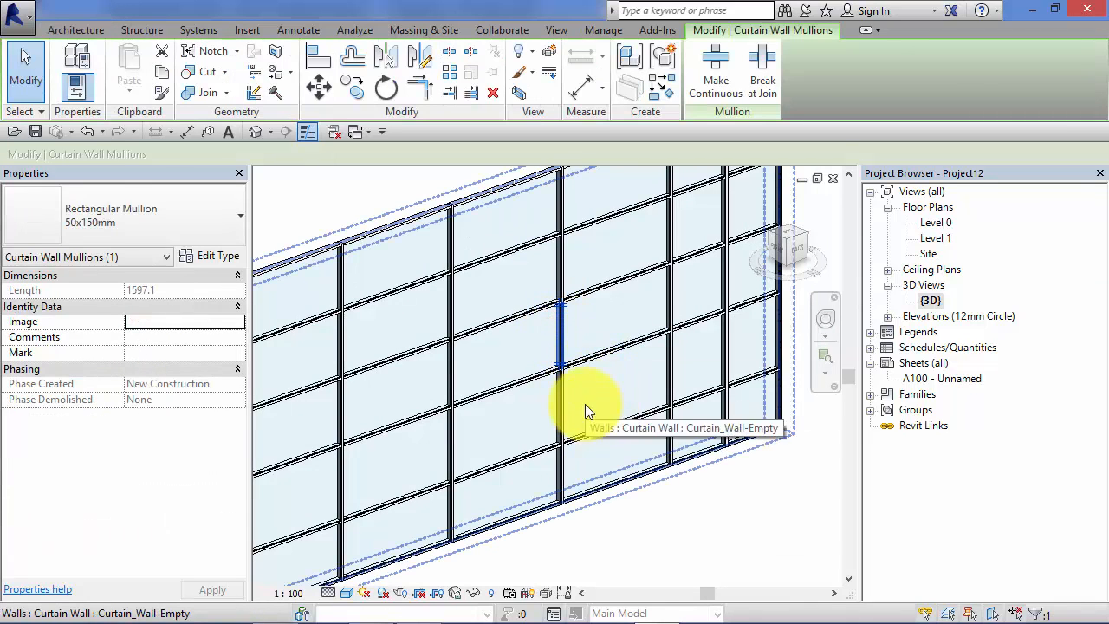
{"action": "key", "text": "Delete"}
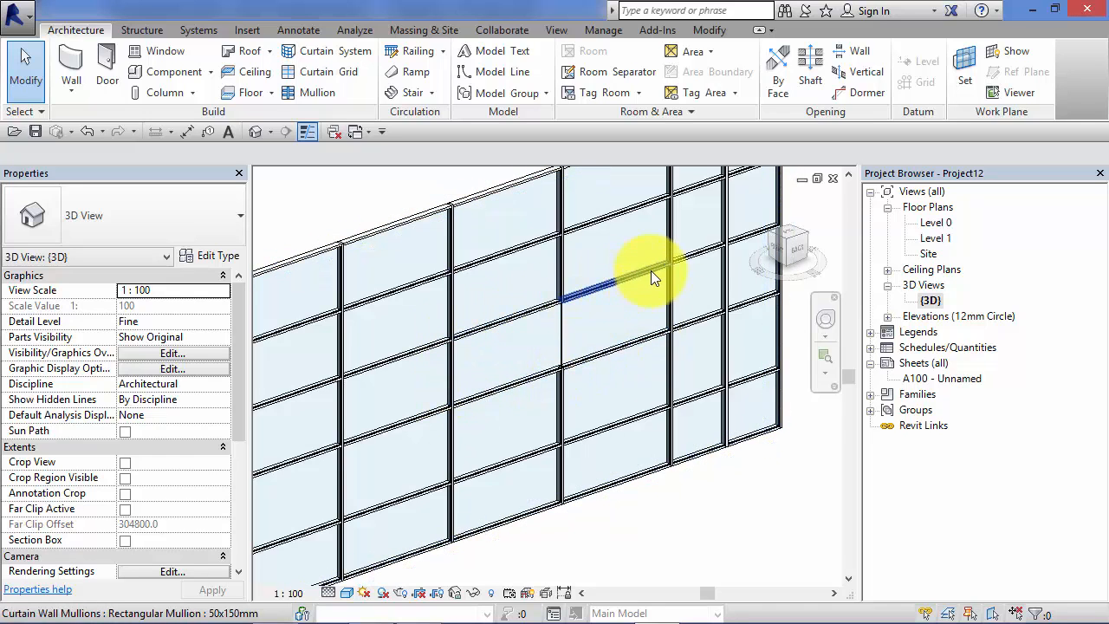
Remove the middle-row segment of the fourth interior vertical grid line with Add/Remove Segments, joining the two glazed panels beside it
{"action": "scroll", "coordinate": [624, 290], "scroll_direction": "down", "scroll_amount": 3}
{"action": "scroll", "coordinate": [580, 329], "scroll_direction": "down", "scroll_amount": 2}
{"action": "middle_click_drag", "start_coordinate": [586, 317], "coordinate": [527, 374]}
{"action": "scroll", "coordinate": [520, 381], "scroll_direction": "up", "scroll_amount": 1}
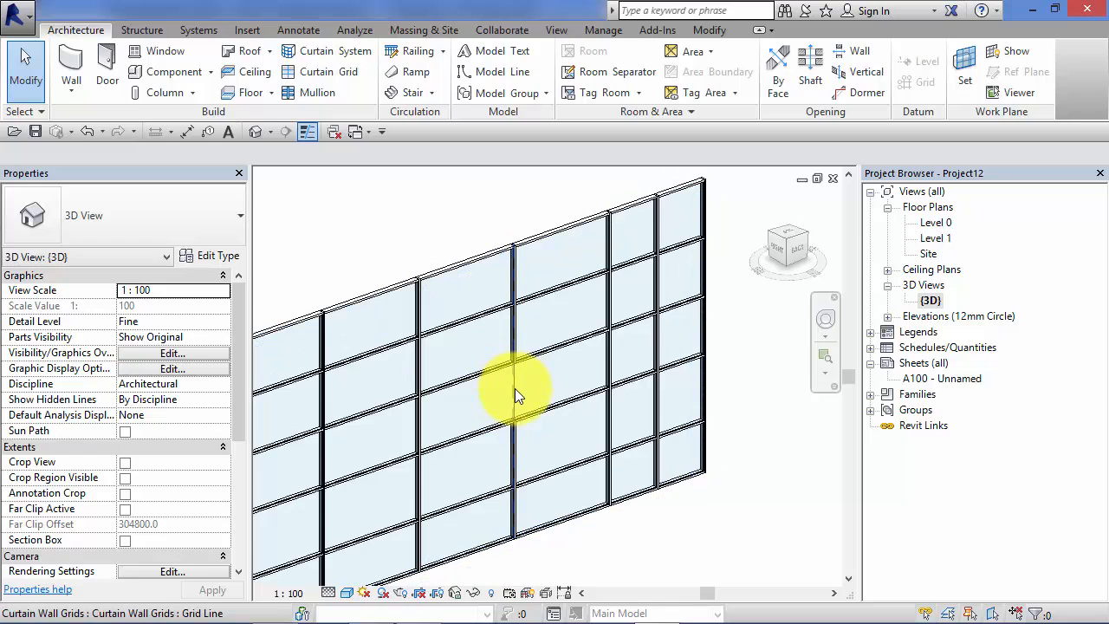
{"action": "left_click", "coordinate": [515, 390]}
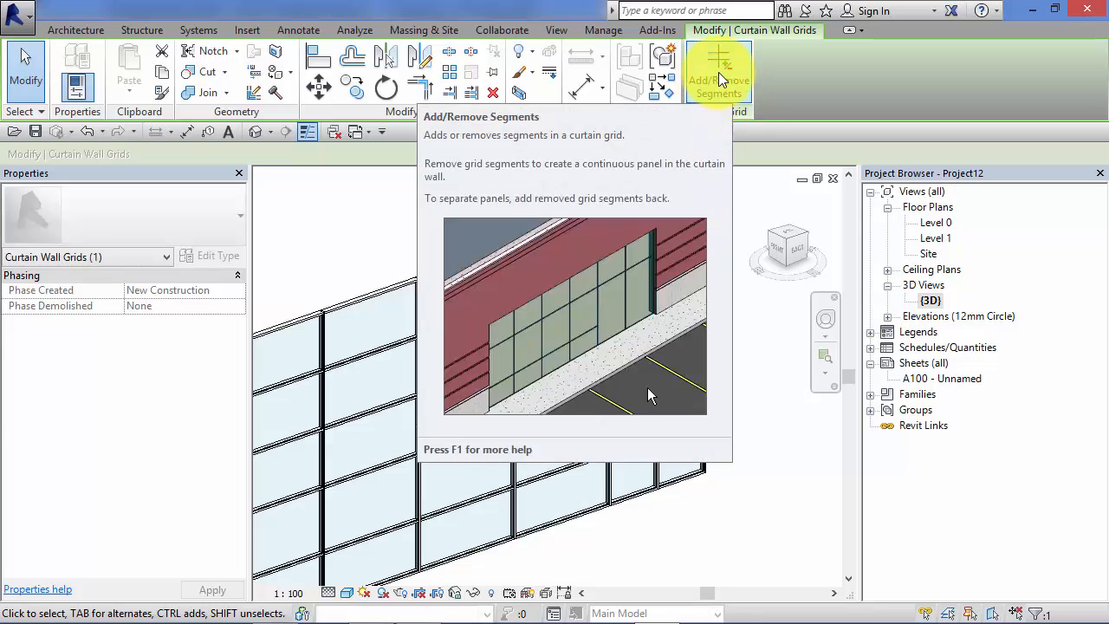
{"action": "left_click", "coordinate": [717, 77]}
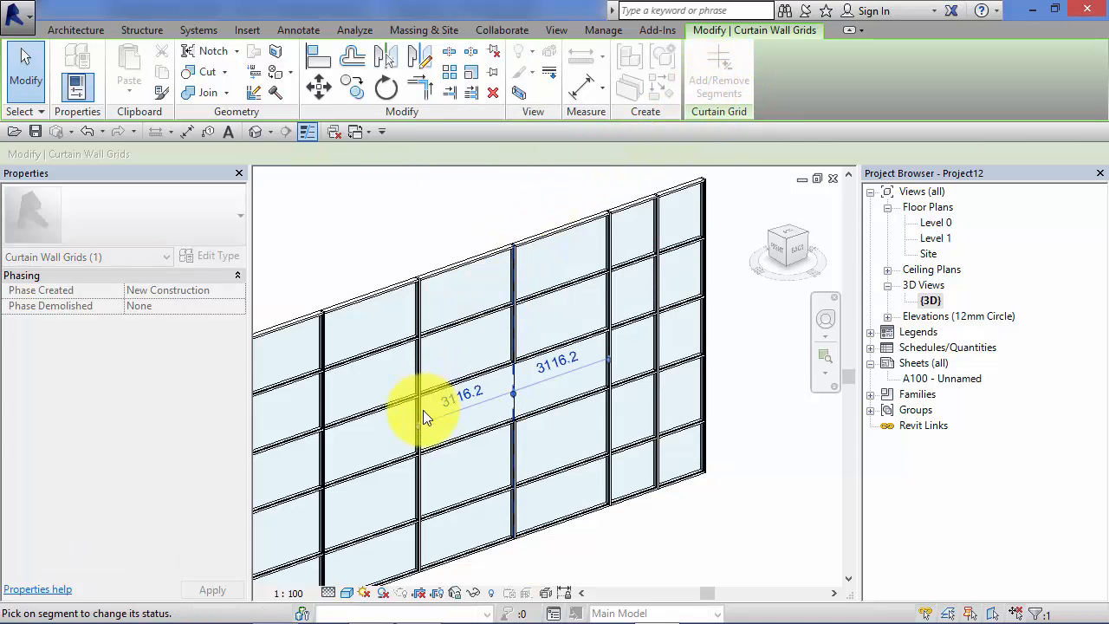
{"action": "scroll", "coordinate": [444, 412], "scroll_direction": "up", "scroll_amount": 3}
{"action": "scroll", "coordinate": [444, 408], "scroll_direction": "up", "scroll_amount": 1}
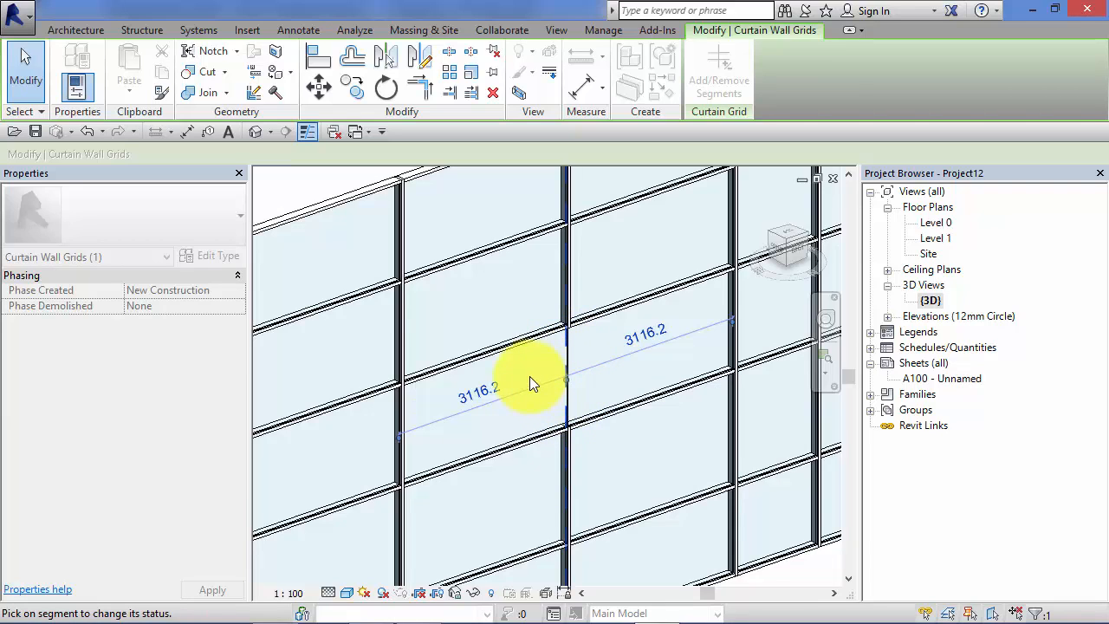
{"action": "left_click", "coordinate": [564, 339]}
{"action": "scroll", "coordinate": [580, 376], "scroll_direction": "down", "scroll_amount": 2}
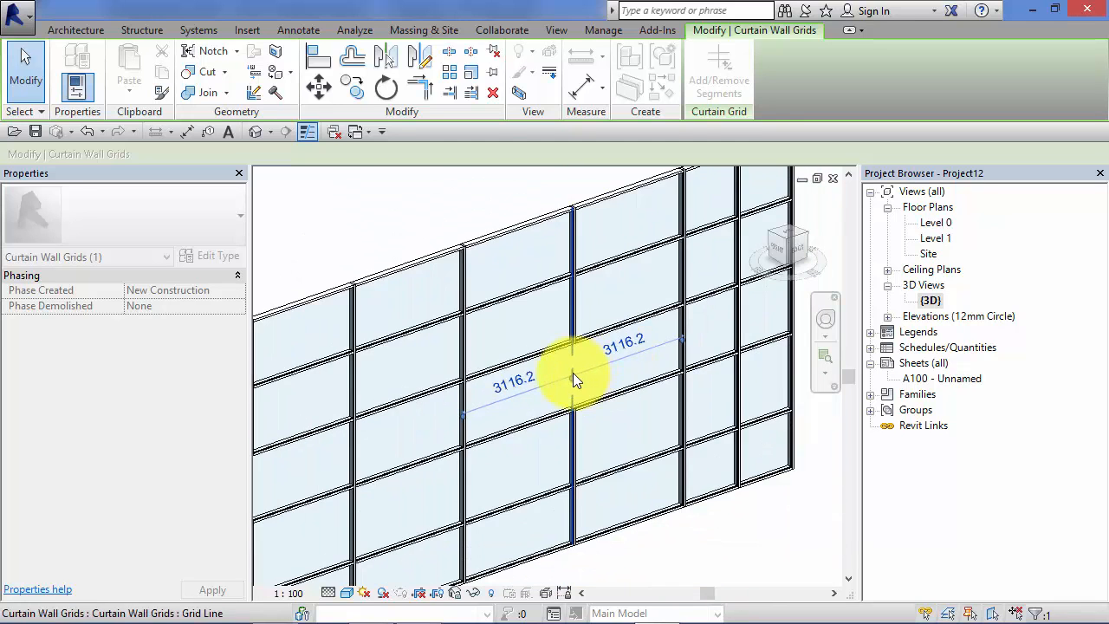
{"action": "scroll", "coordinate": [572, 376], "scroll_direction": "down", "scroll_amount": 2}
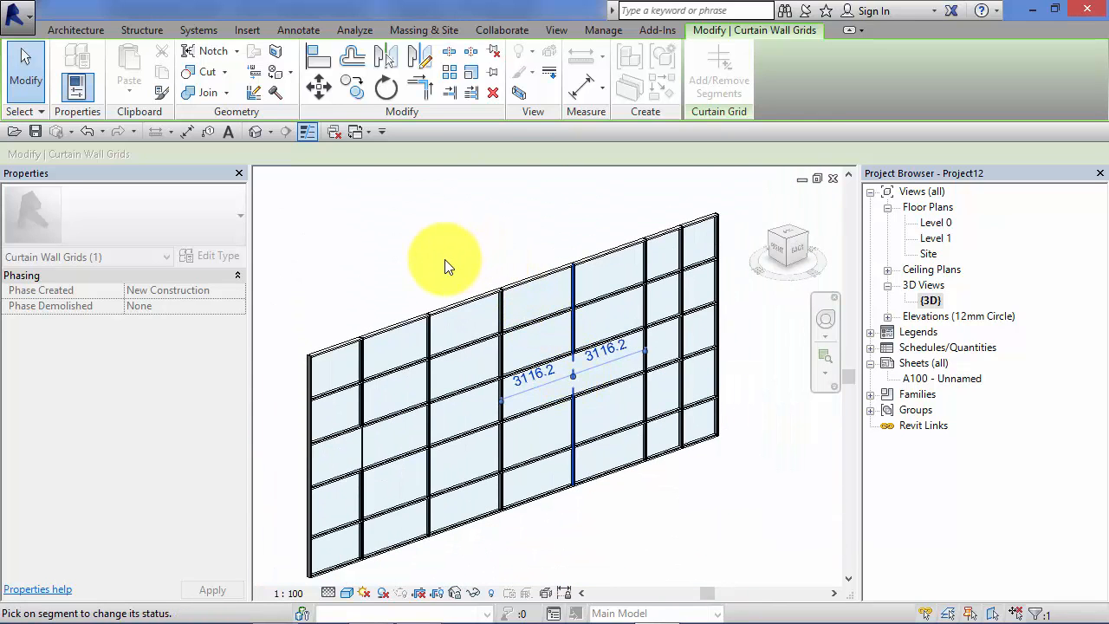
{"action": "key", "text": "Escape"}
{"action": "key", "text": "Escape"}
Cycle the highlight to the wide glazed panel spanning two bays in the middle row, select it and review its type and dimensions
{"action": "scroll", "coordinate": [442, 262], "scroll_direction": "up", "scroll_amount": 5}
{"action": "scroll", "coordinate": [445, 326], "scroll_direction": "down", "scroll_amount": 4}
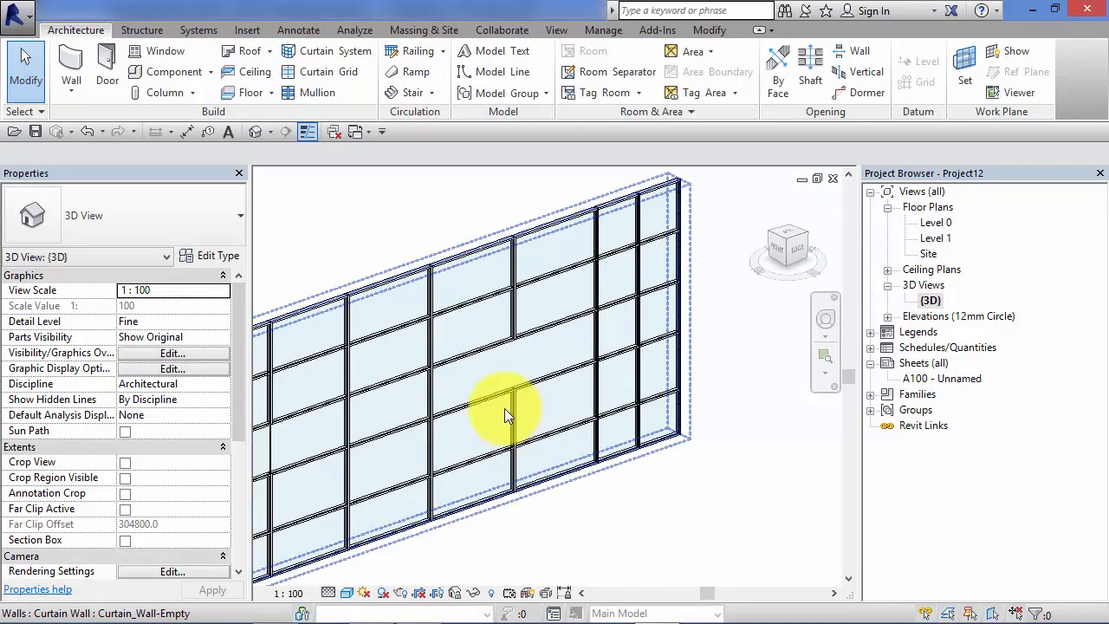
{"action": "left_click", "coordinate": [512, 354]}
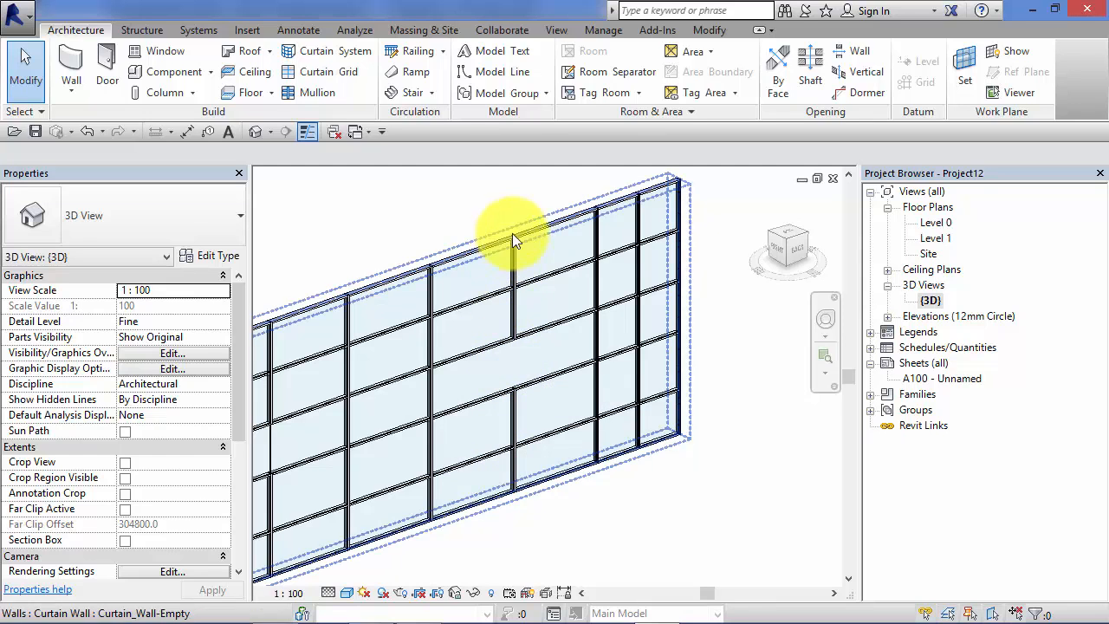
{"action": "middle_click_drag", "start_coordinate": [538, 511], "coordinate": [551, 520]}
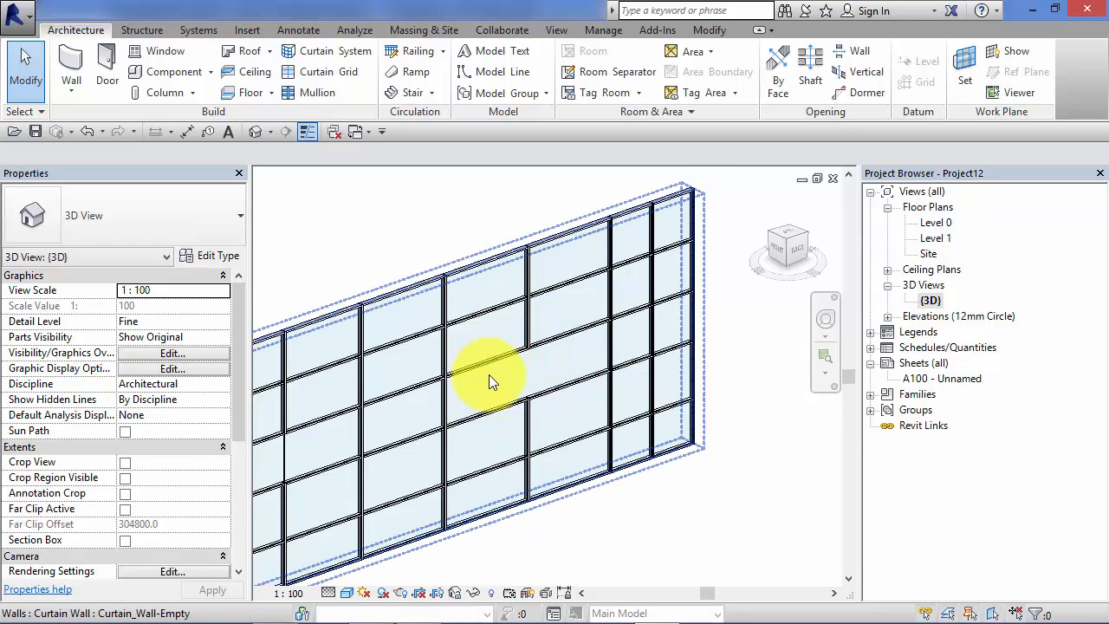
{"action": "scroll", "coordinate": [488, 381], "scroll_direction": "up", "scroll_amount": 1}
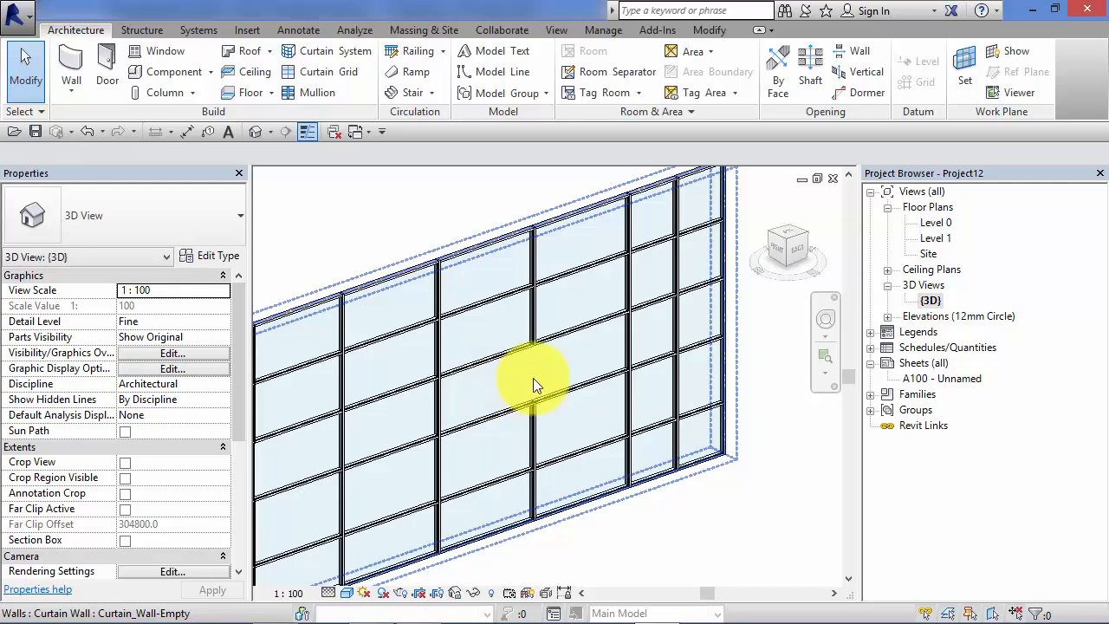
{"action": "key", "text": "Tab"}
{"action": "key", "text": "Tab"}
{"action": "key", "text": "Tab"}
{"action": "key", "text": "Tab"}
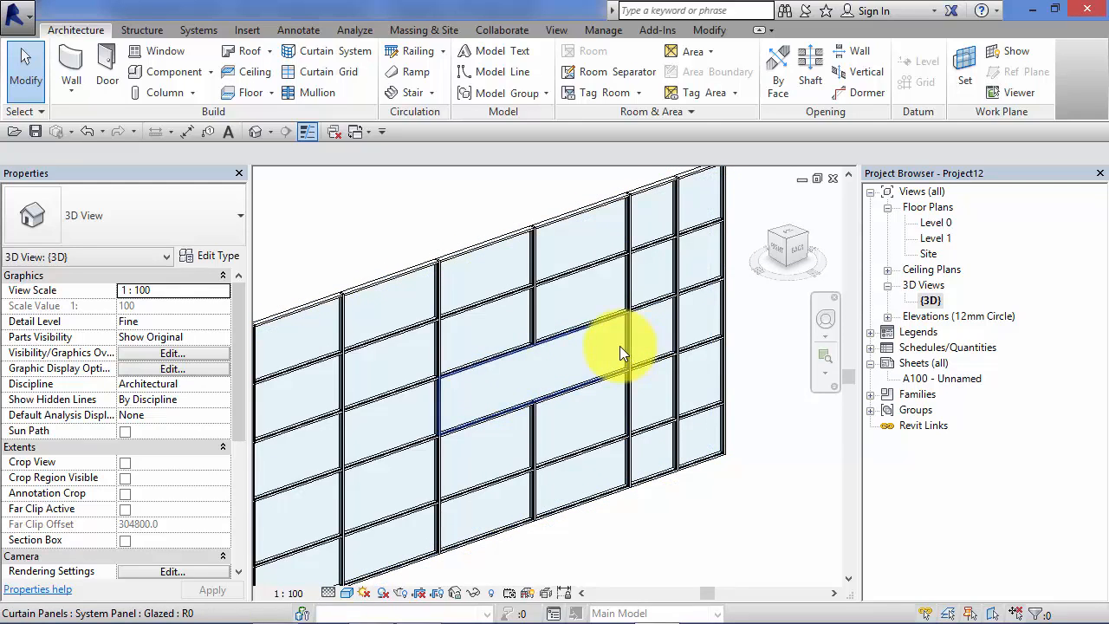
{"action": "left_click", "coordinate": [618, 345]}
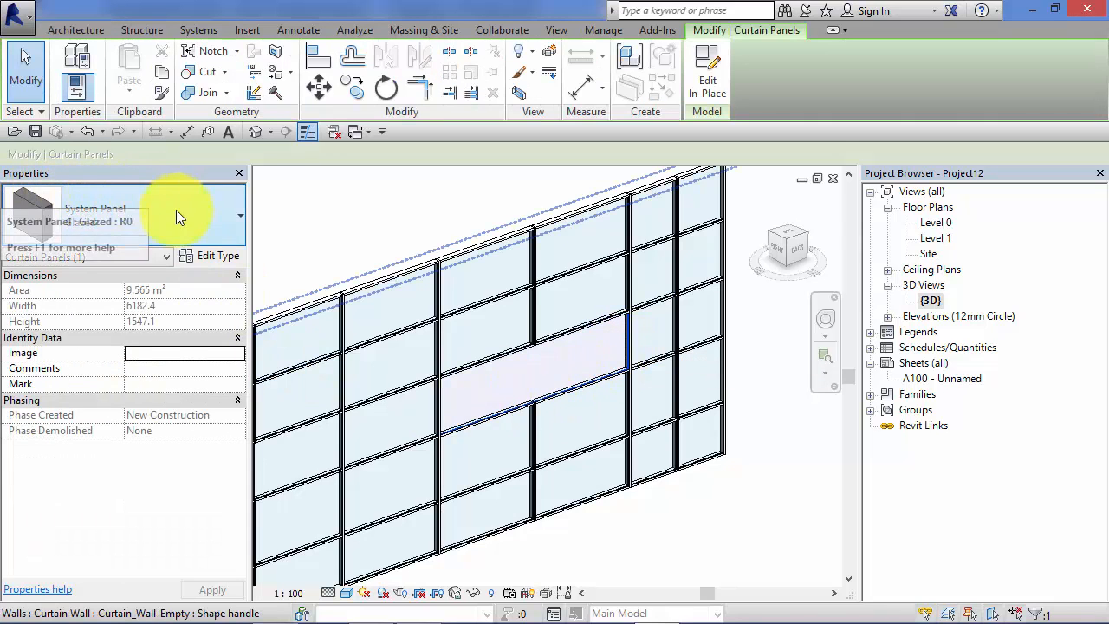
{"action": "left_click", "coordinate": [632, 532]}
Delete the horizontal mullion piece beneath the left half of the wide middle-row panel
{"action": "scroll", "coordinate": [676, 489], "scroll_direction": "up", "scroll_amount": 4}
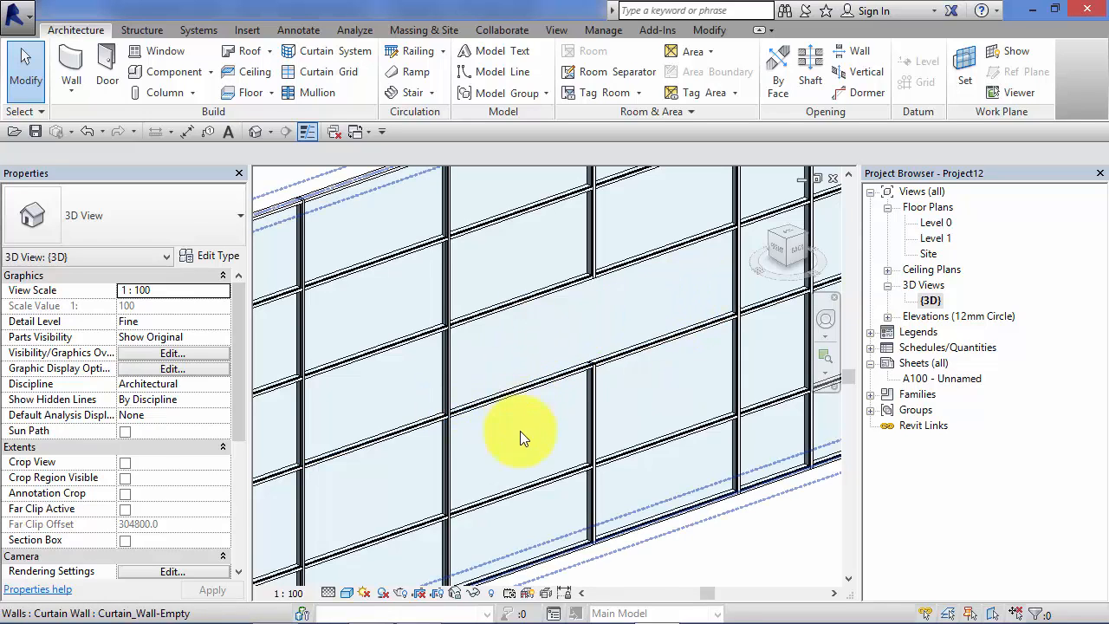
{"action": "left_click", "coordinate": [520, 386]}
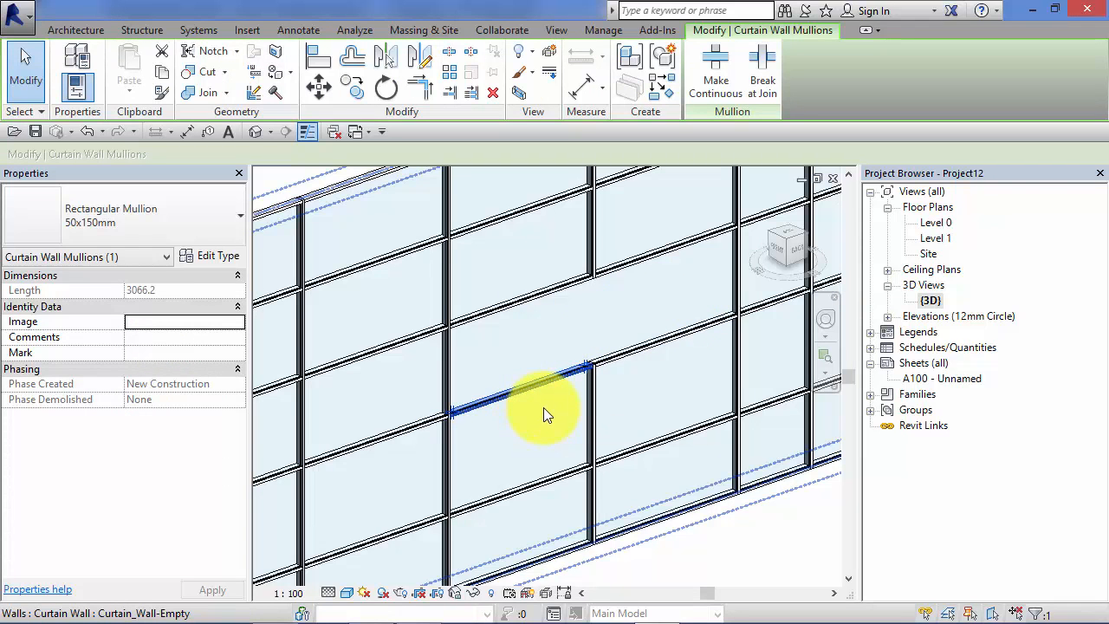
{"action": "key", "text": "Delete"}
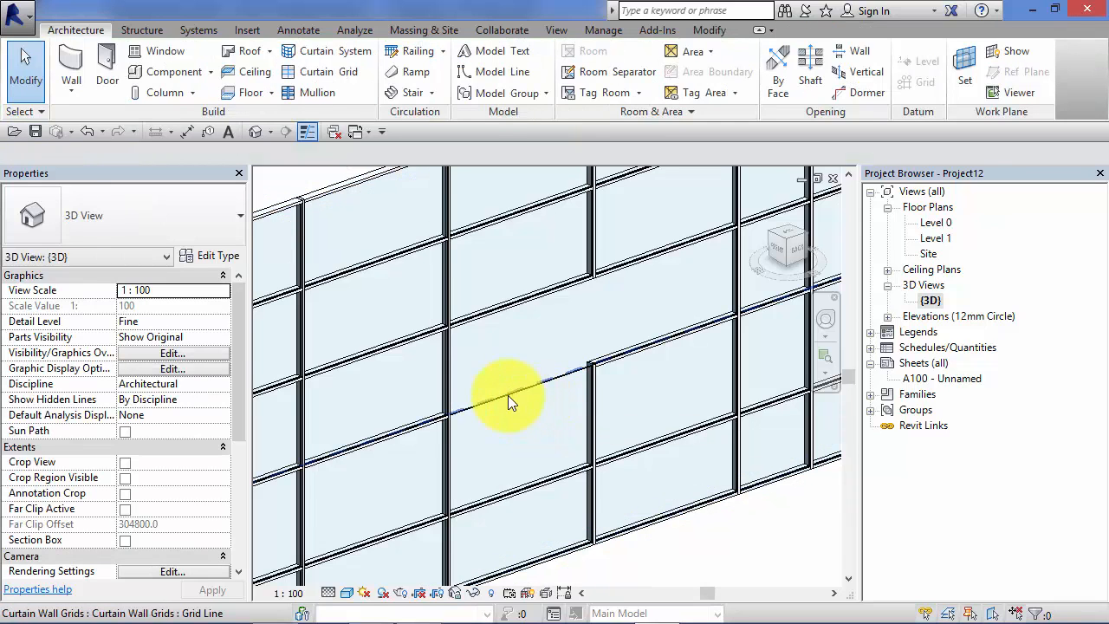
Remove the grid line segment beneath the left half of the wide middle-row panel with Add/Remove Segments, merging it with the panel below
{"action": "left_click", "coordinate": [506, 399]}
{"action": "scroll", "coordinate": [523, 430], "scroll_direction": "down", "scroll_amount": 1}
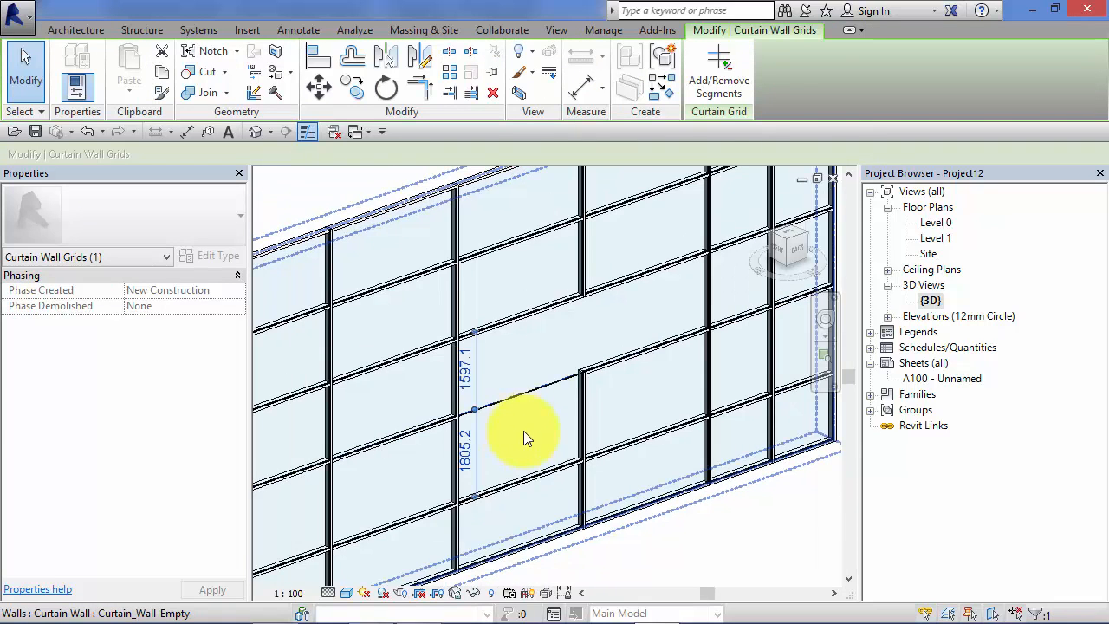
{"action": "middle_click_drag", "start_coordinate": [534, 438], "coordinate": [505, 438]}
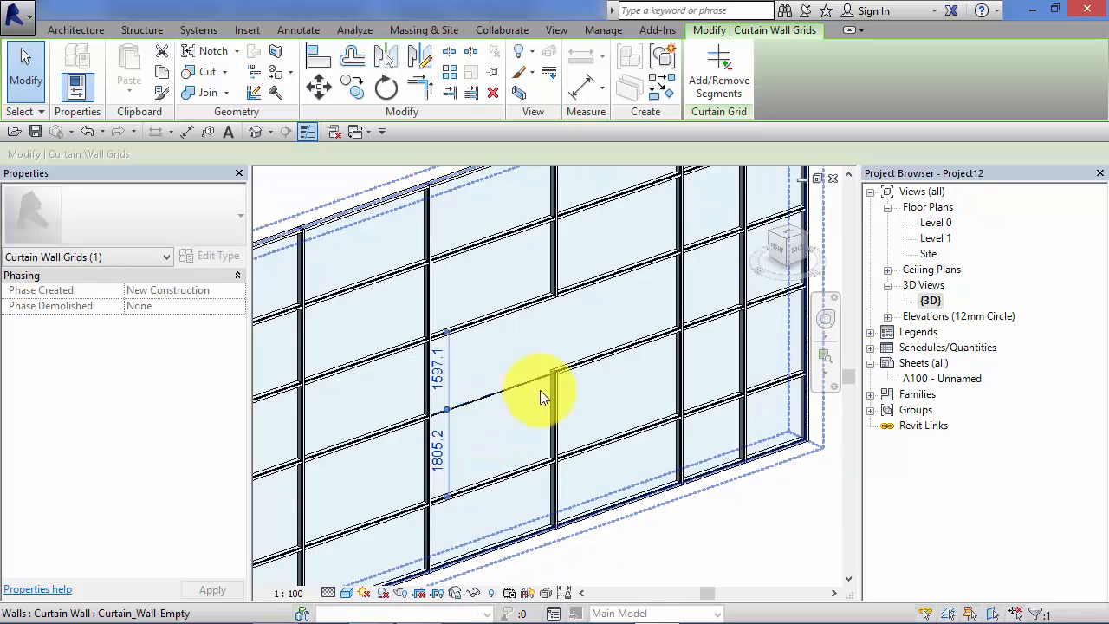
{"action": "left_click", "coordinate": [710, 69]}
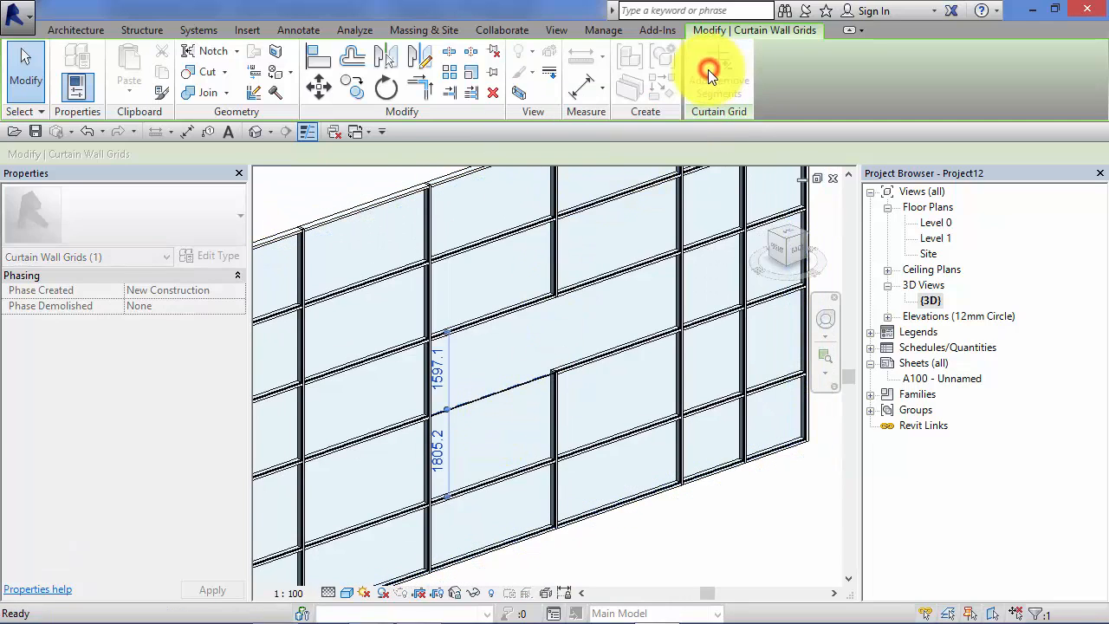
{"action": "left_click", "coordinate": [499, 390]}
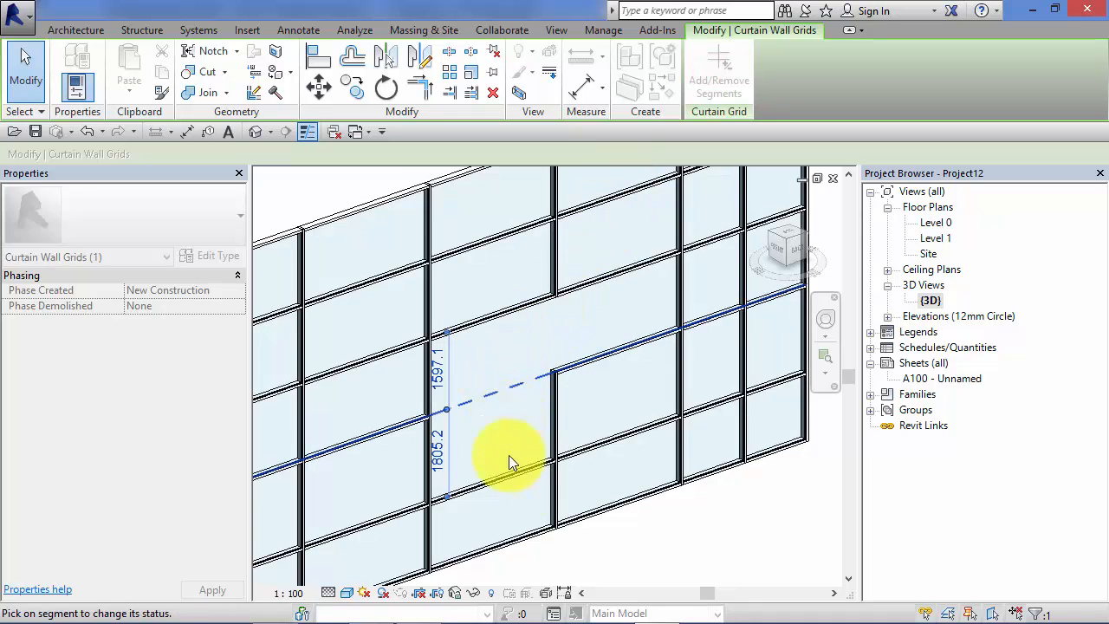
{"action": "left_click", "coordinate": [653, 529]}
Cycle the highlight to the merged L-shaped glazed panel, select it and review its type and dimensions
{"action": "scroll", "coordinate": [651, 529], "scroll_direction": "down", "scroll_amount": 3}
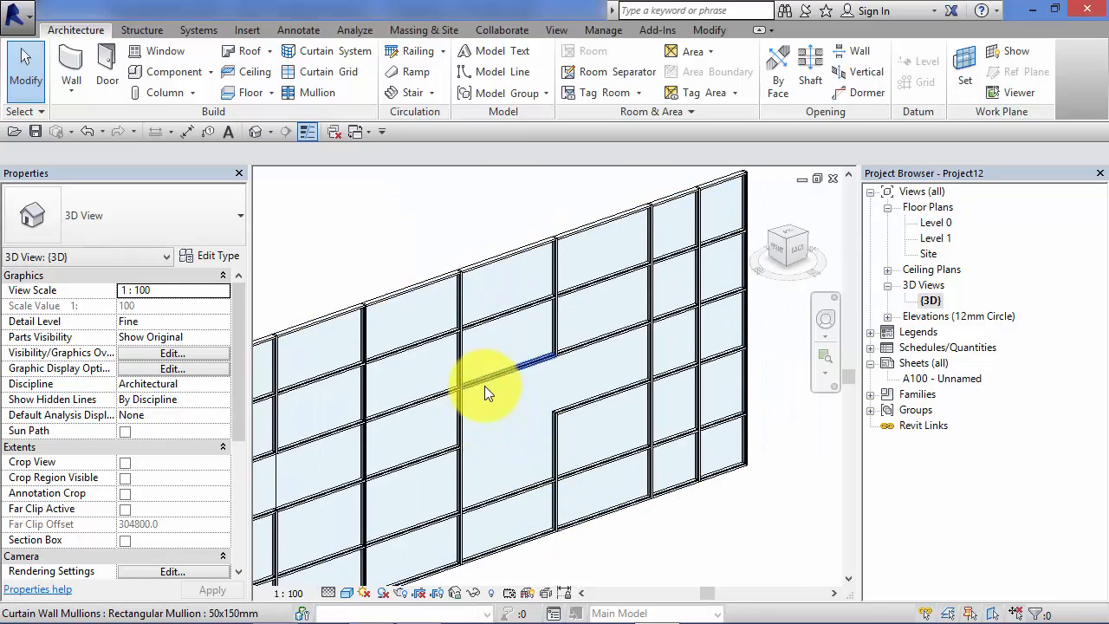
{"action": "key", "text": "Tab"}
{"action": "key", "text": "Tab"}
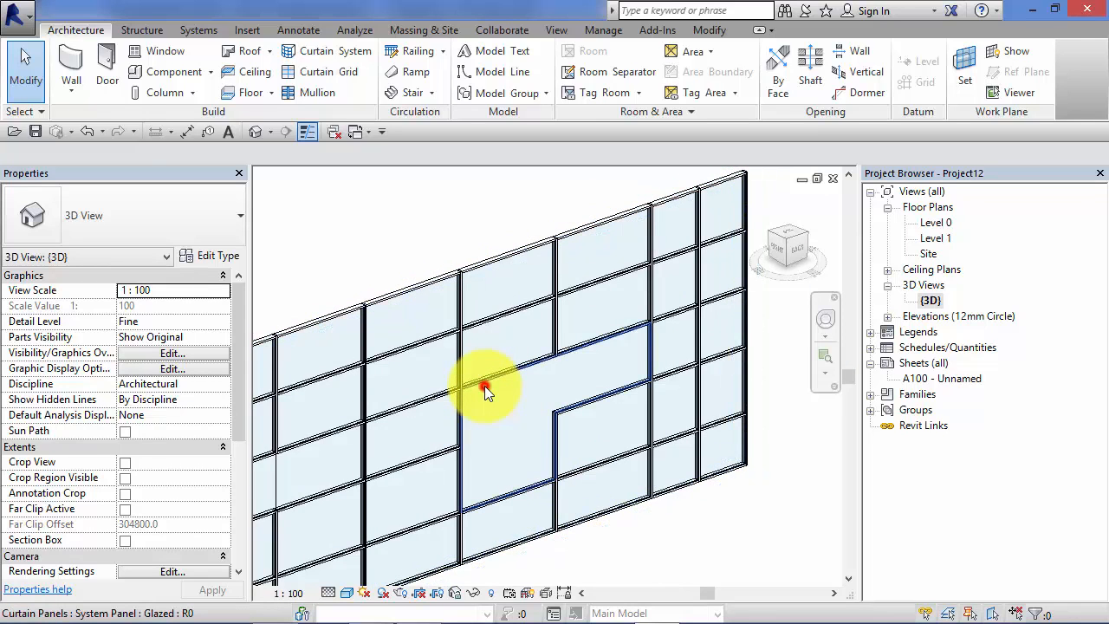
{"action": "left_click", "coordinate": [484, 385]}
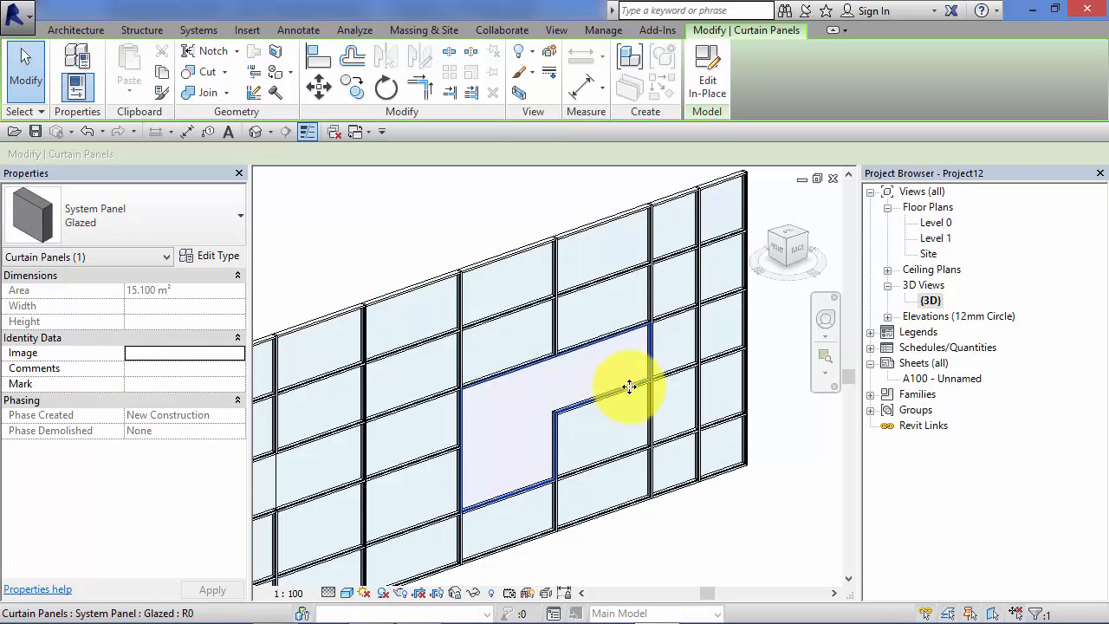
{"action": "left_click", "coordinate": [649, 526]}
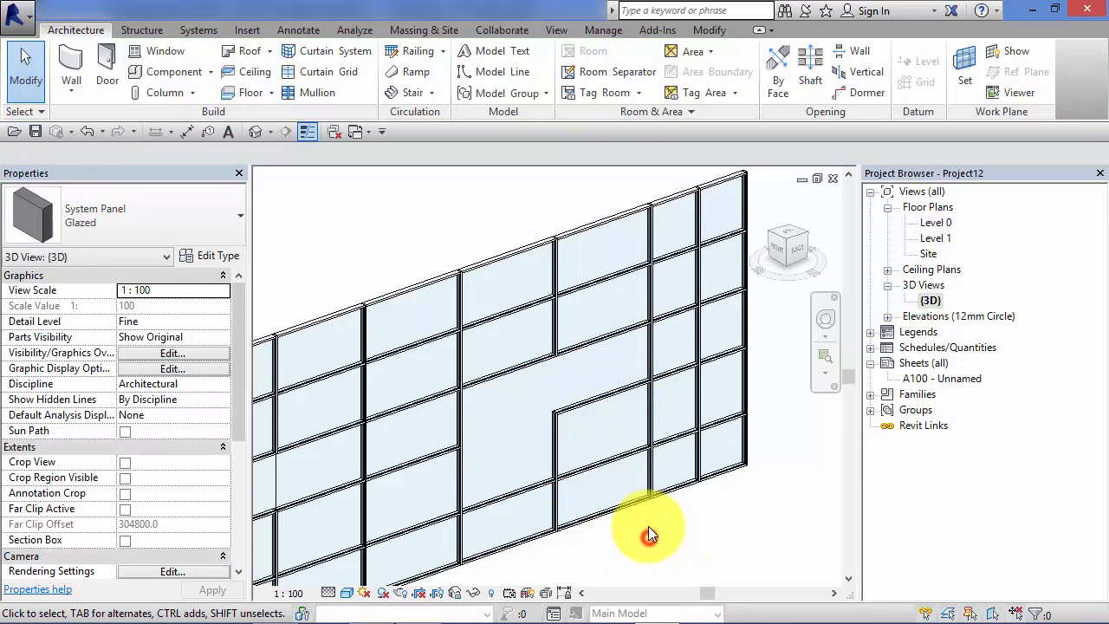
Place a horizontal curtain grid line across all segments at the panel midpoint of the second row from the bottom
{"action": "scroll", "coordinate": [639, 530], "scroll_direction": "down", "scroll_amount": 1}
{"action": "middle_click_drag", "start_coordinate": [658, 514], "coordinate": [656, 446]}
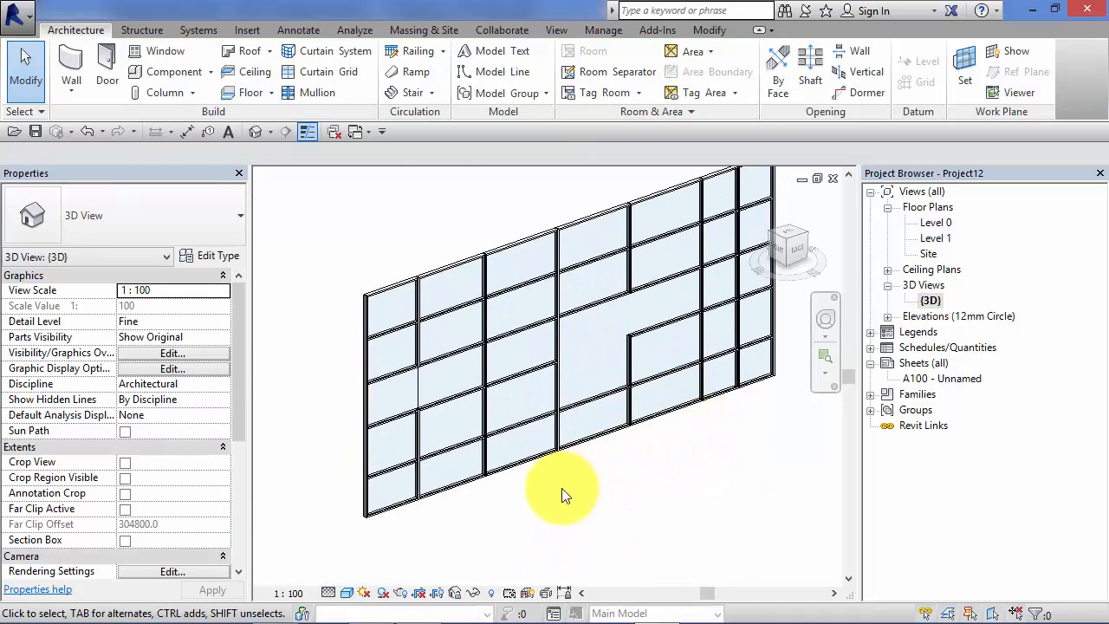
{"action": "scroll", "coordinate": [405, 475], "scroll_direction": "up", "scroll_amount": 2}
{"action": "scroll", "coordinate": [535, 495], "scroll_direction": "up", "scroll_amount": 1}
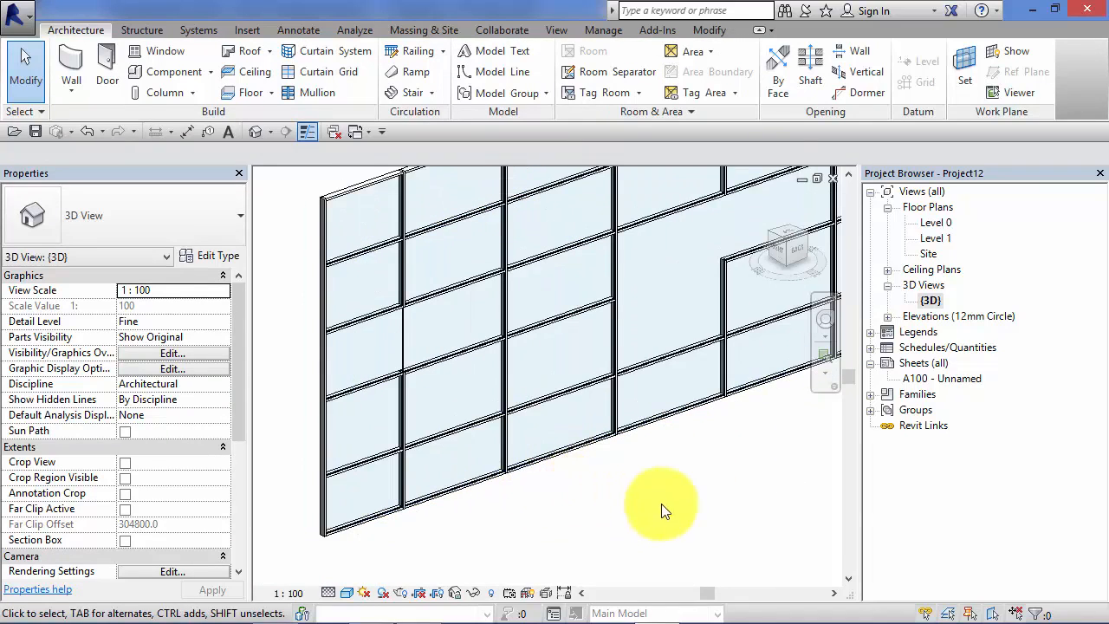
{"action": "middle_click_drag", "start_coordinate": [662, 507], "coordinate": [627, 551]}
{"action": "scroll", "coordinate": [542, 419], "scroll_direction": "up", "scroll_amount": 1}
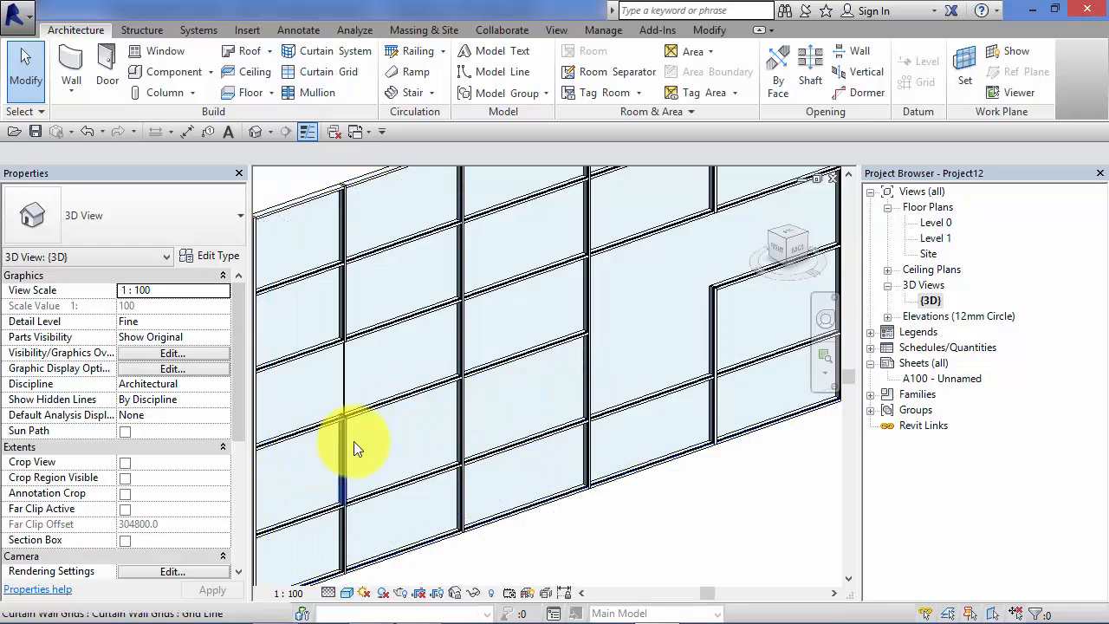
{"action": "scroll", "coordinate": [630, 498], "scroll_direction": "down", "scroll_amount": 1}
{"action": "middle_click_drag", "start_coordinate": [630, 498], "coordinate": [611, 495]}
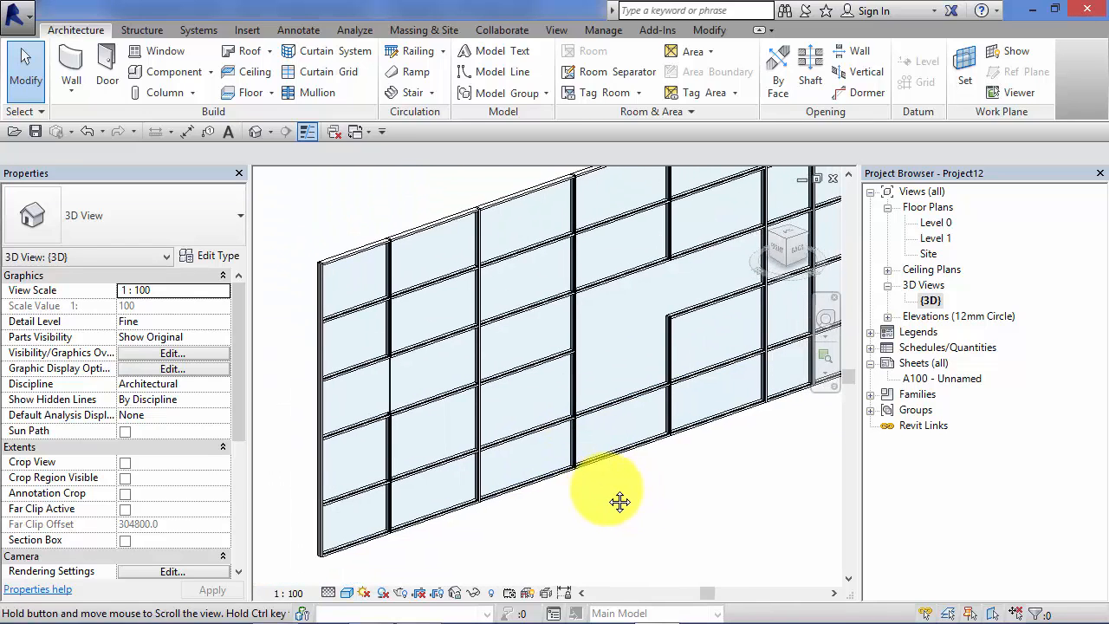
{"action": "left_click", "coordinate": [338, 74]}
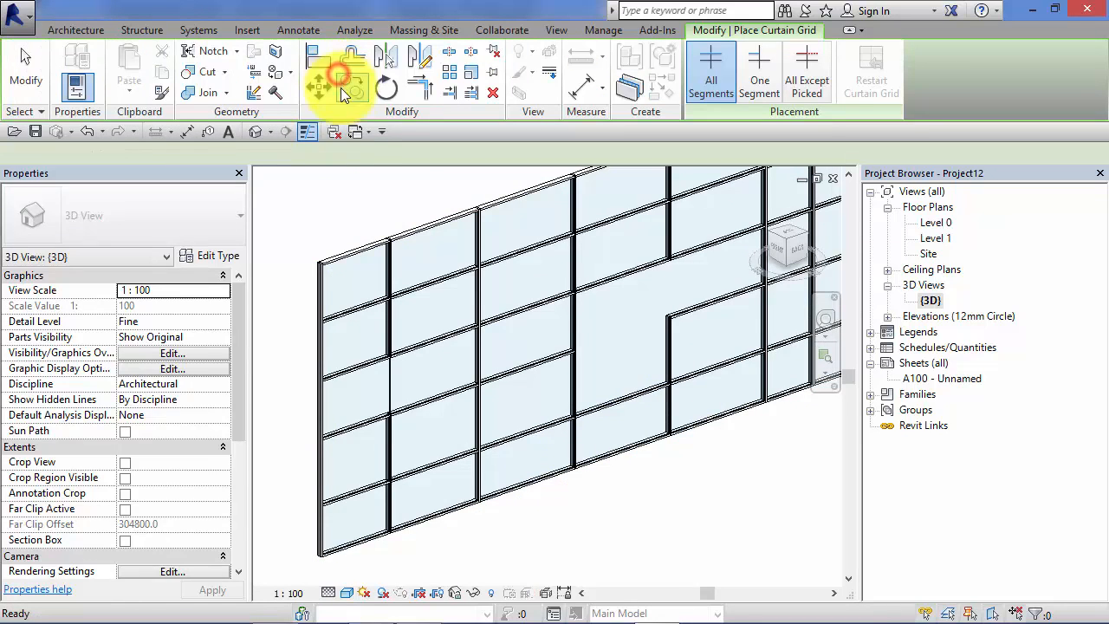
{"action": "left_click", "coordinate": [319, 466]}
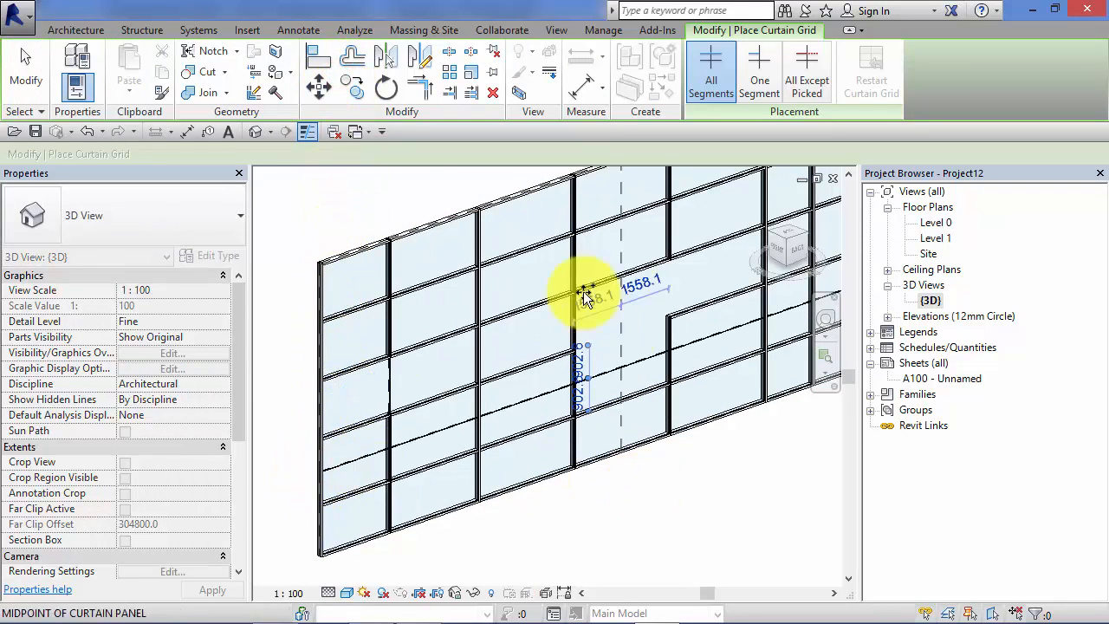
{"action": "left_click", "coordinate": [24, 74]}
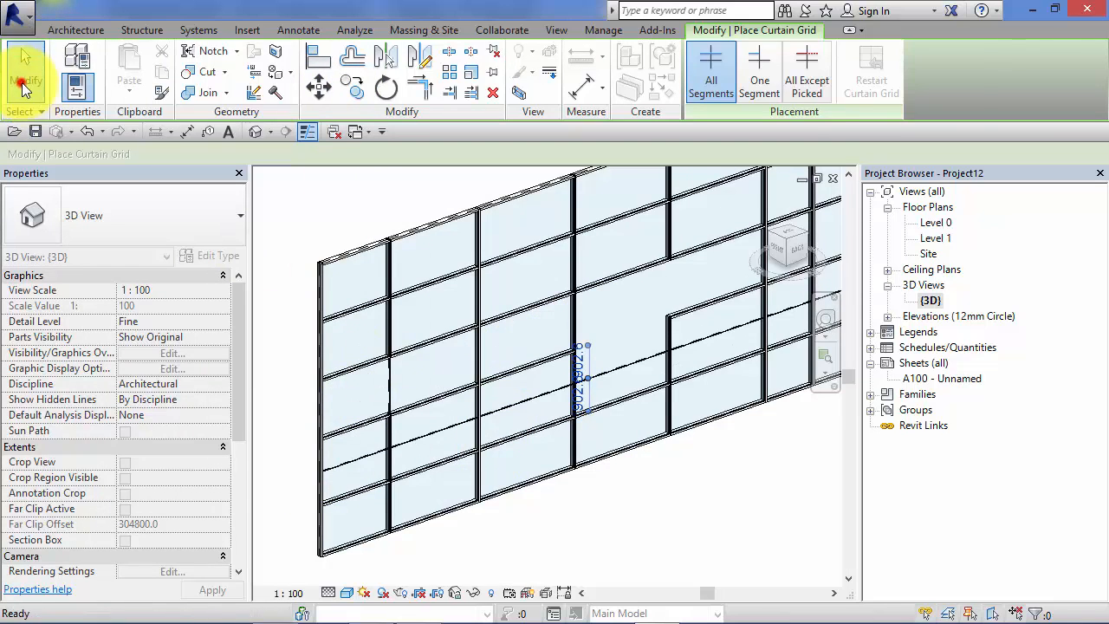
Remove every segment of the new horizontal grid line except the one in the third bay with Add/Remove Segments
{"action": "left_click", "coordinate": [418, 435]}
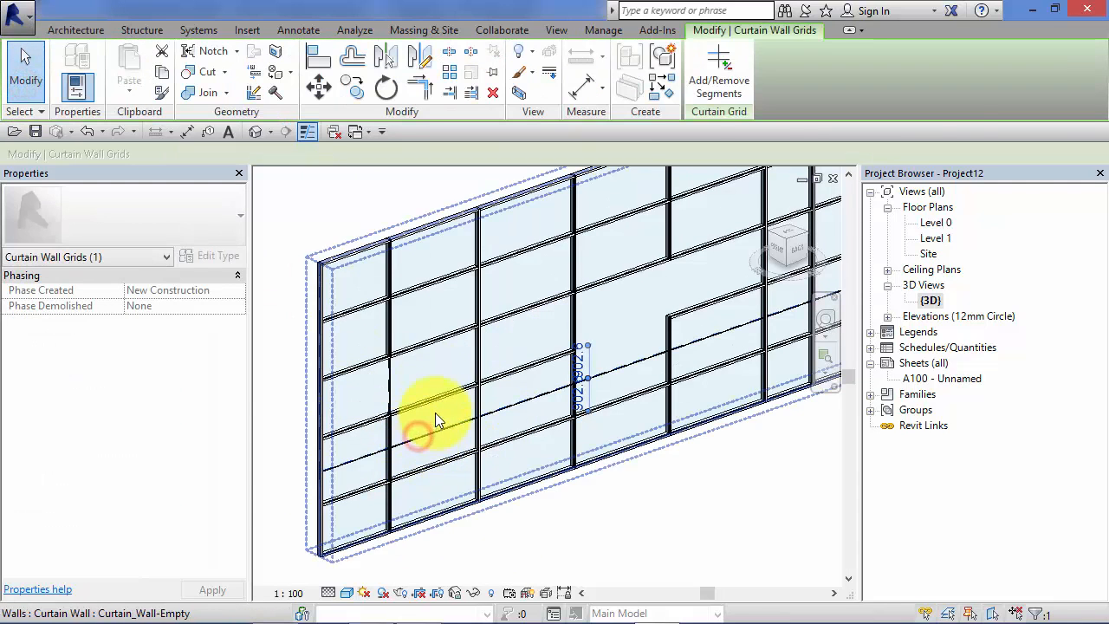
{"action": "left_click", "coordinate": [713, 66]}
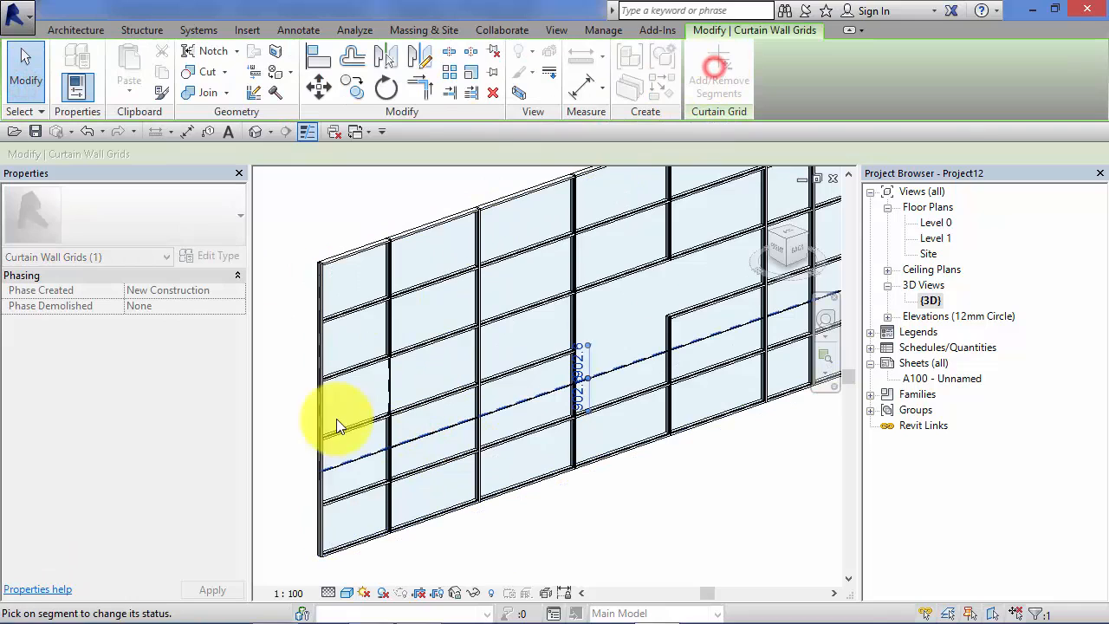
{"action": "left_click", "coordinate": [346, 462]}
{"action": "left_click", "coordinate": [413, 438]}
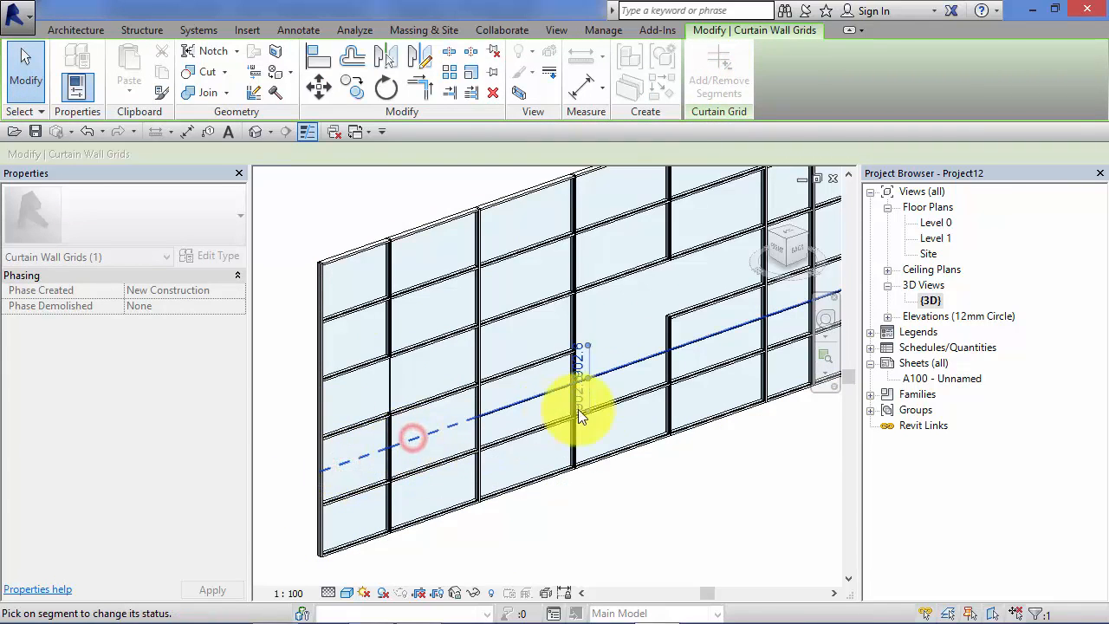
{"action": "left_click", "coordinate": [634, 367]}
{"action": "left_click", "coordinate": [704, 338]}
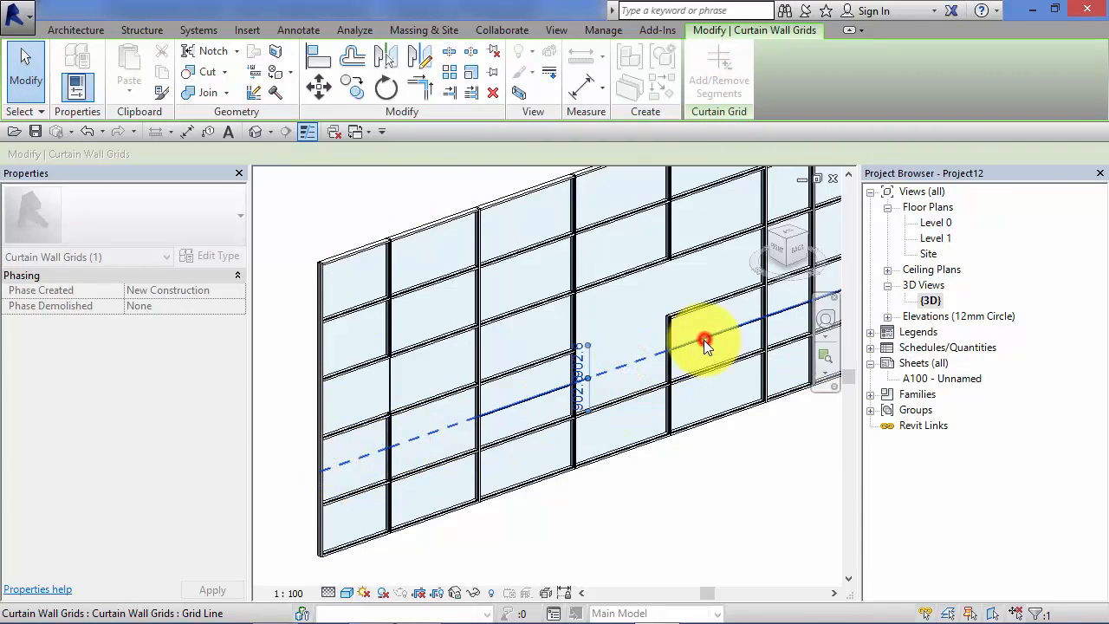
{"action": "middle_click_drag", "start_coordinate": [700, 464], "coordinate": [568, 386]}
{"action": "left_click", "coordinate": [635, 364]}
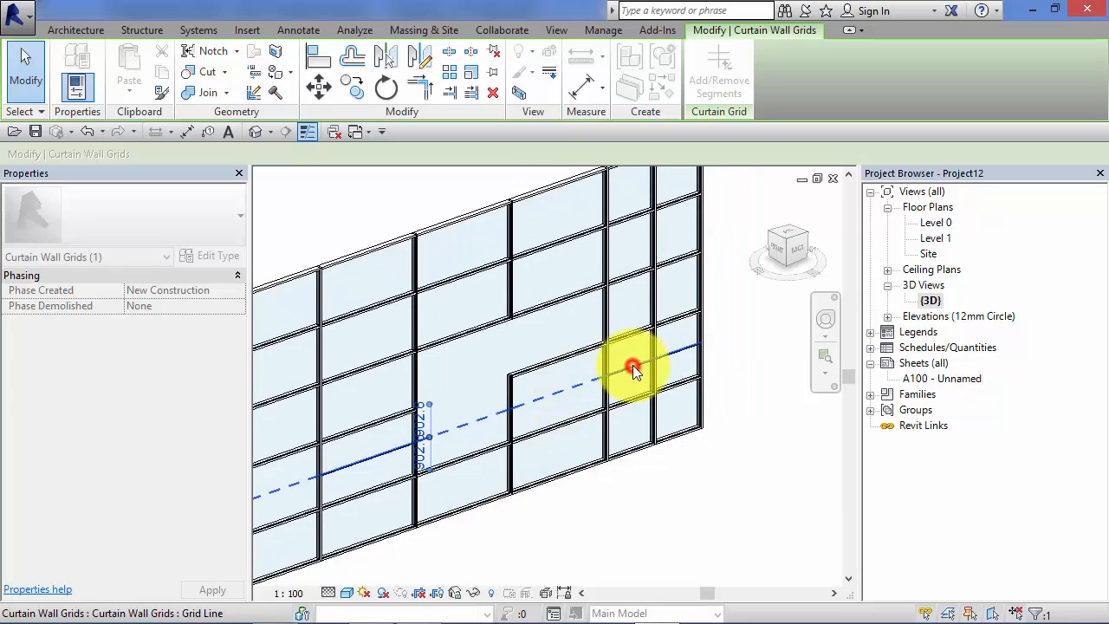
{"action": "left_click", "coordinate": [673, 355]}
{"action": "scroll", "coordinate": [638, 506], "scroll_direction": "down", "scroll_amount": 2}
{"action": "middle_click_drag", "start_coordinate": [642, 518], "coordinate": [704, 420]}
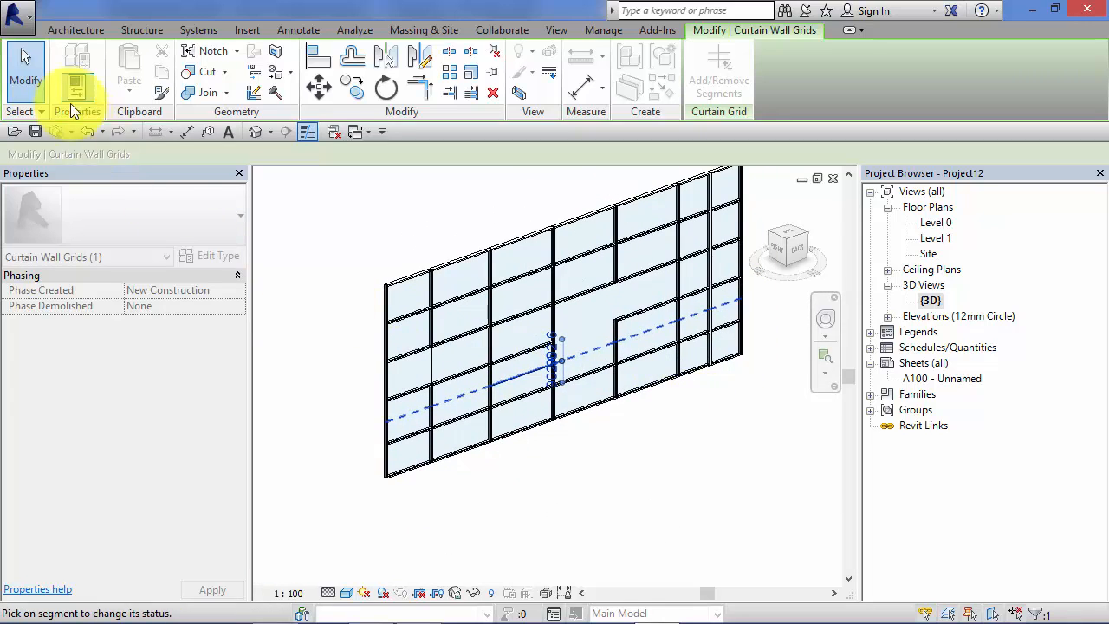
{"action": "left_click", "coordinate": [33, 78]}
Cycle the highlight around the short horizontal grid segment in the third bay to inspect the divided panels
{"action": "middle_click_drag", "start_coordinate": [641, 557], "coordinate": [684, 479]}
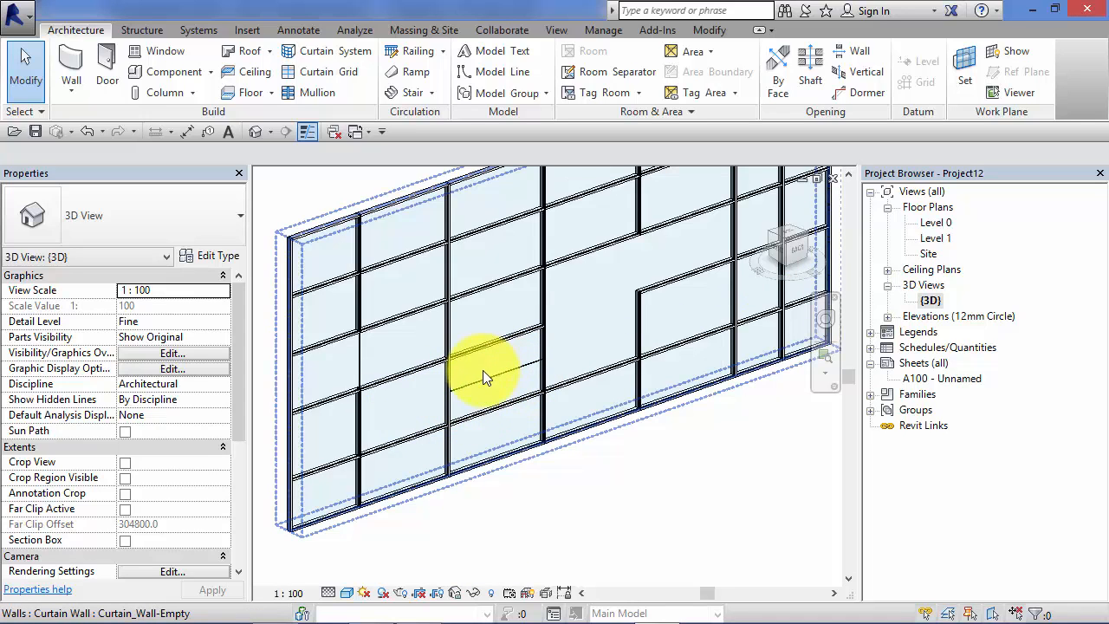
{"action": "key", "text": "Tab"}
{"action": "key", "text": "Tab"}
{"action": "key", "text": "Tab"}
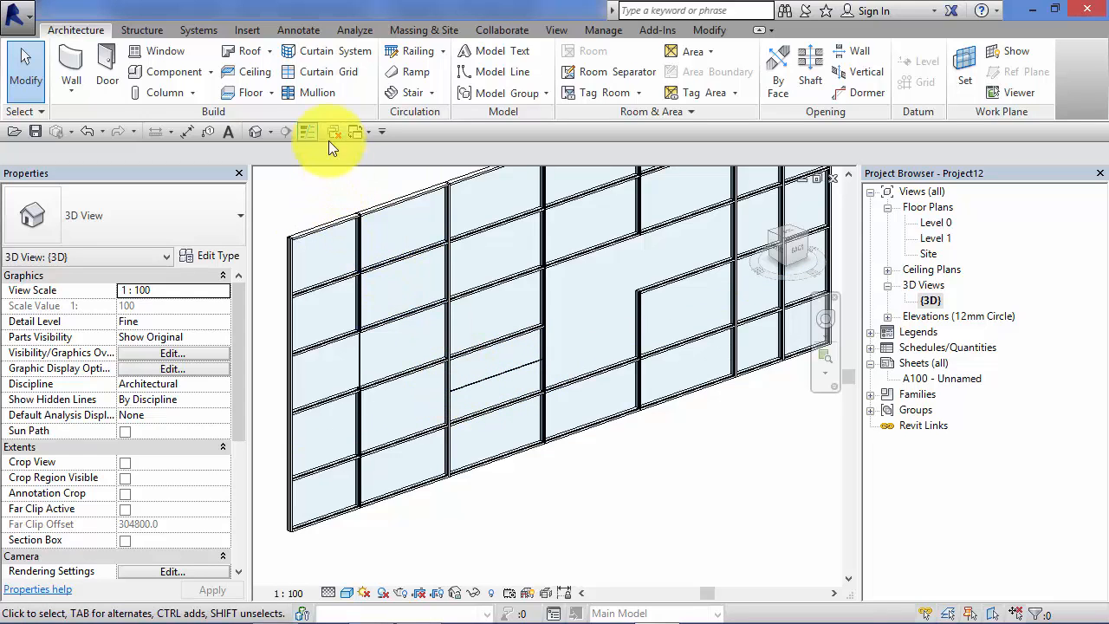
Place a 50x150mm Rectangular Mullion on the short horizontal grid segment in the third bay
{"action": "left_click", "coordinate": [311, 96]}
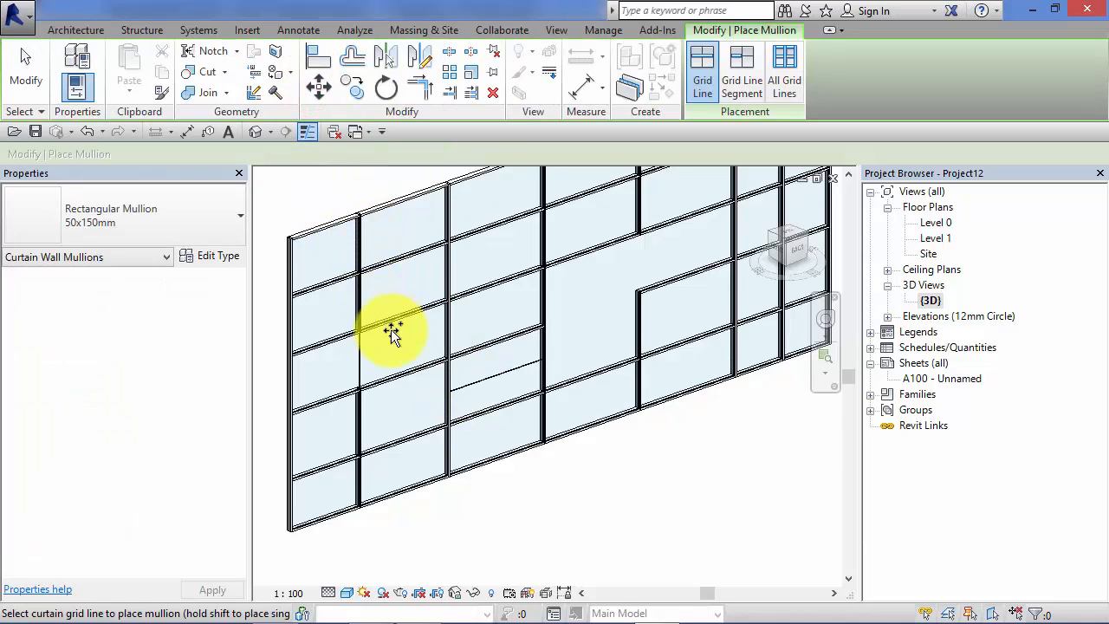
{"action": "left_click", "coordinate": [495, 384]}
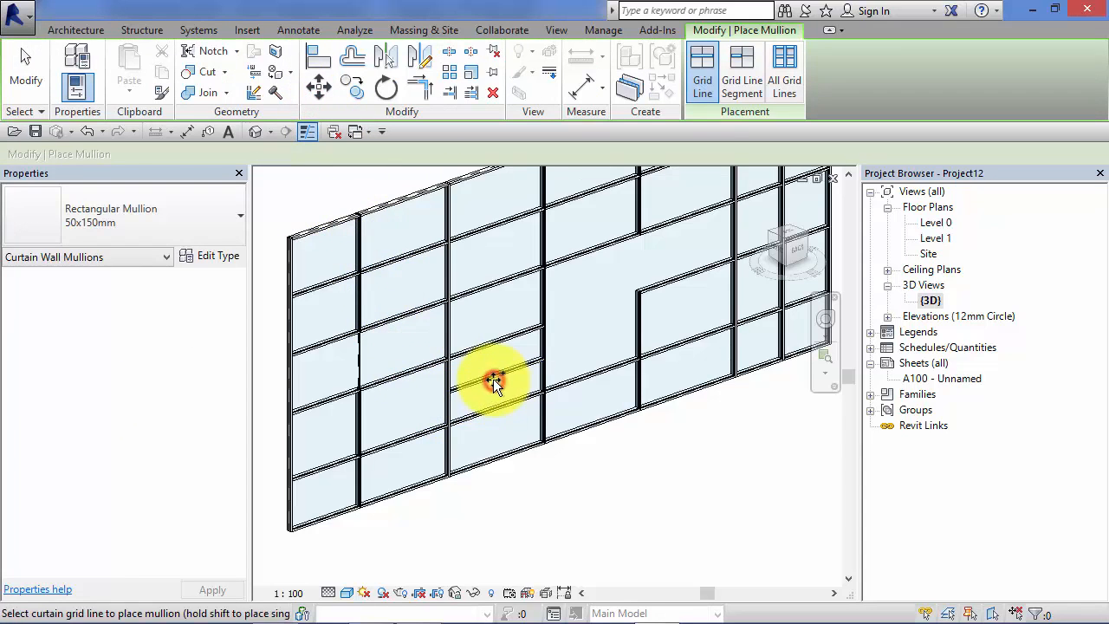
{"action": "left_click", "coordinate": [535, 493]}
{"action": "scroll", "coordinate": [535, 493], "scroll_direction": "down", "scroll_amount": 2}
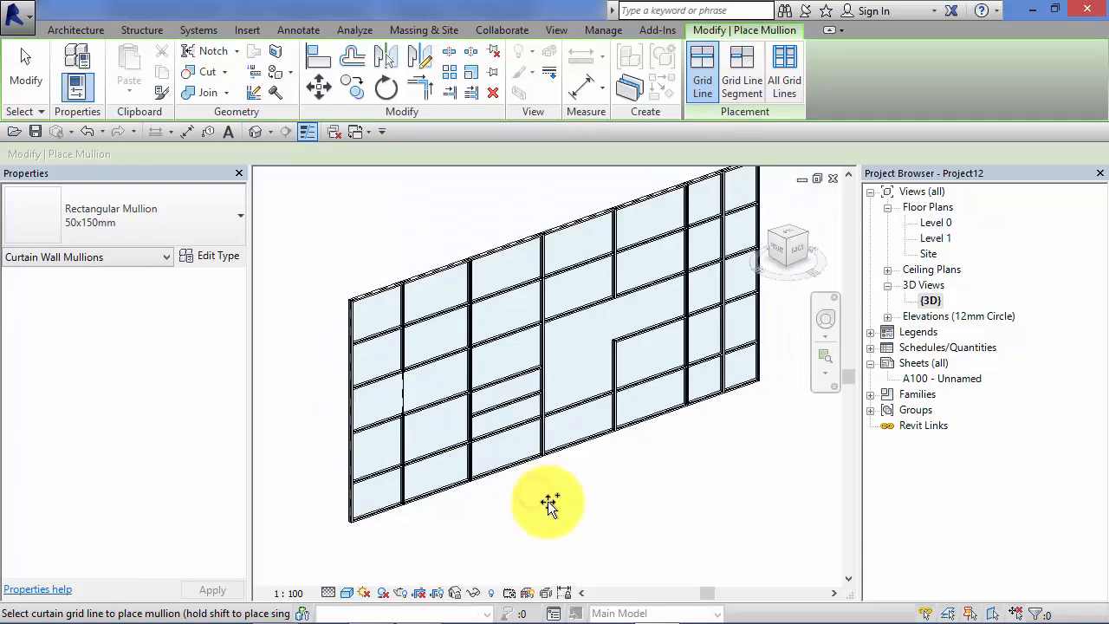
{"action": "middle_click_drag", "start_coordinate": [549, 502], "coordinate": [526, 538]}
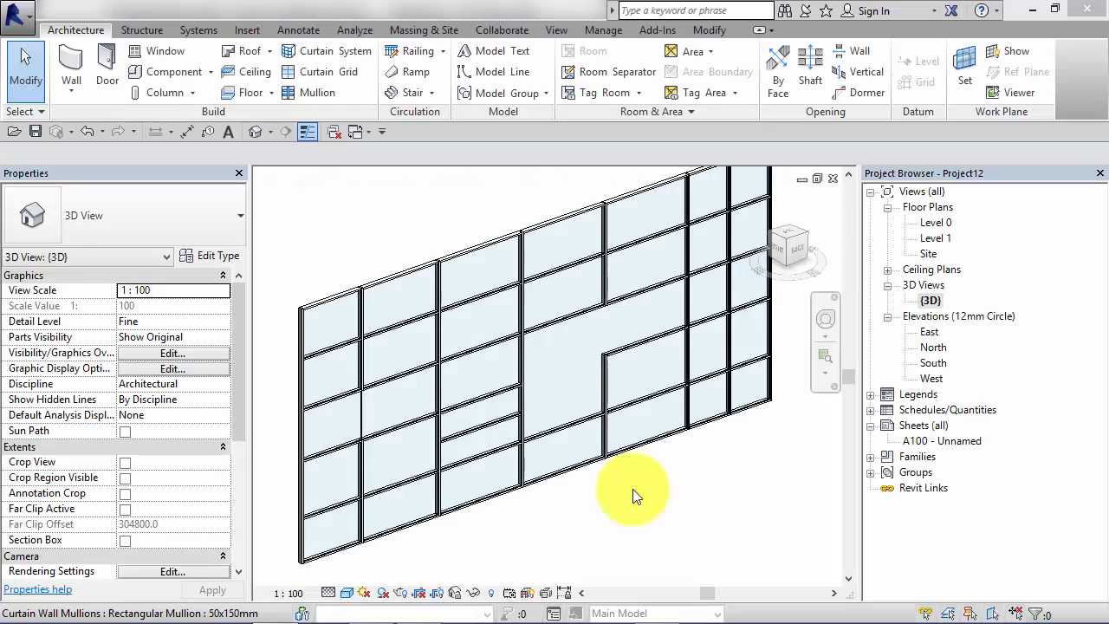
Select the glazed panel enclosed by the L-shaped panel's inner corner and review the panel types available for it
{"action": "left_click", "coordinate": [625, 393]}
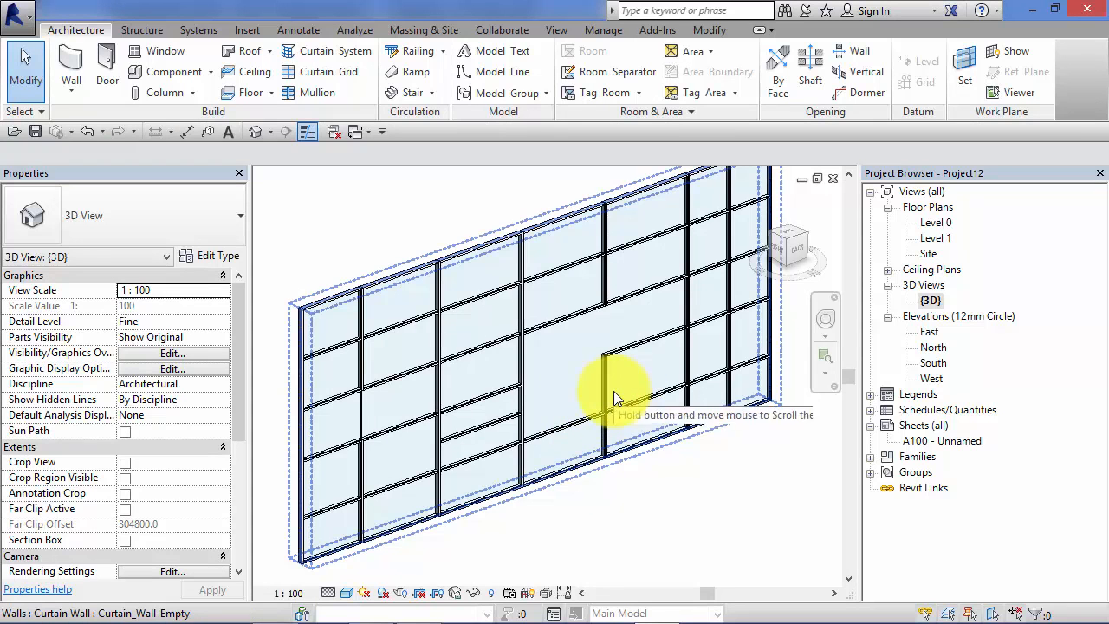
{"action": "key", "text": "Tab"}
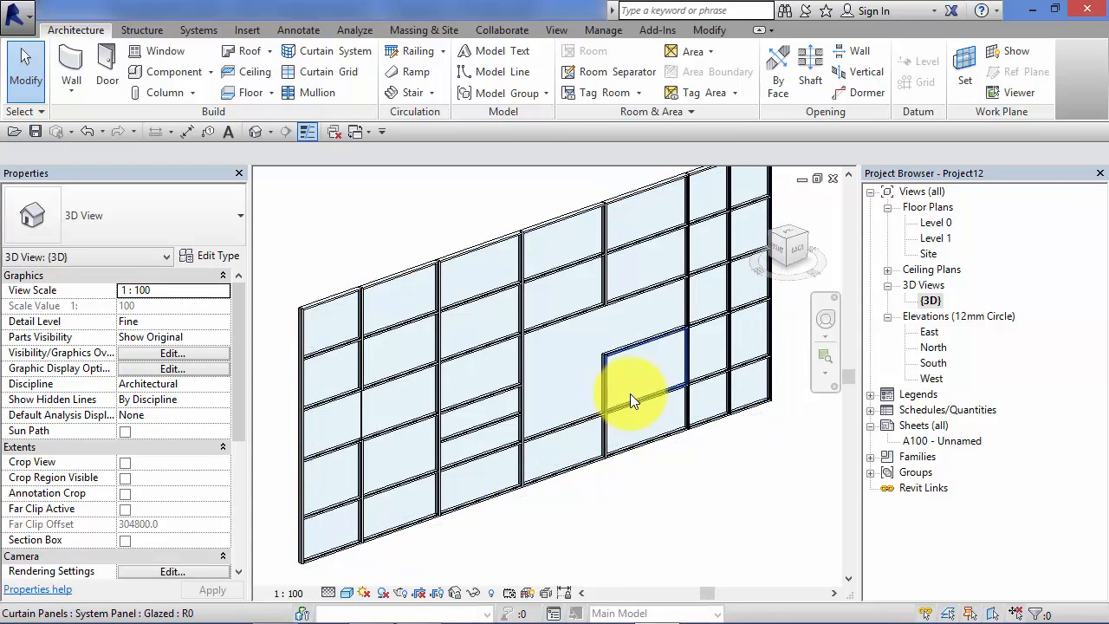
{"action": "left_click", "coordinate": [628, 394]}
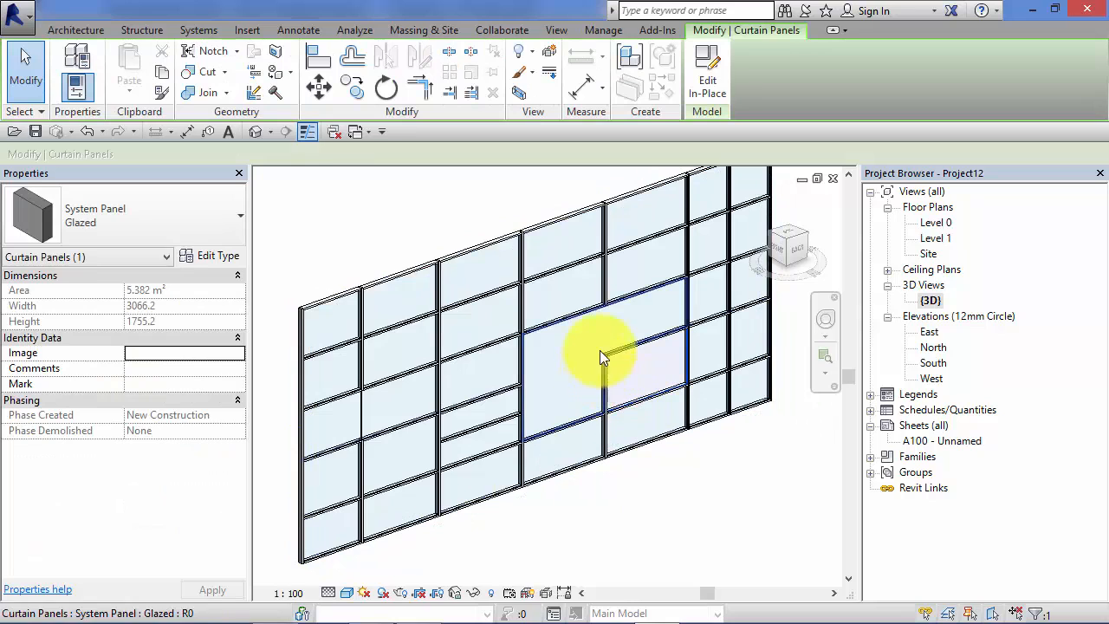
{"action": "left_click", "coordinate": [217, 216]}
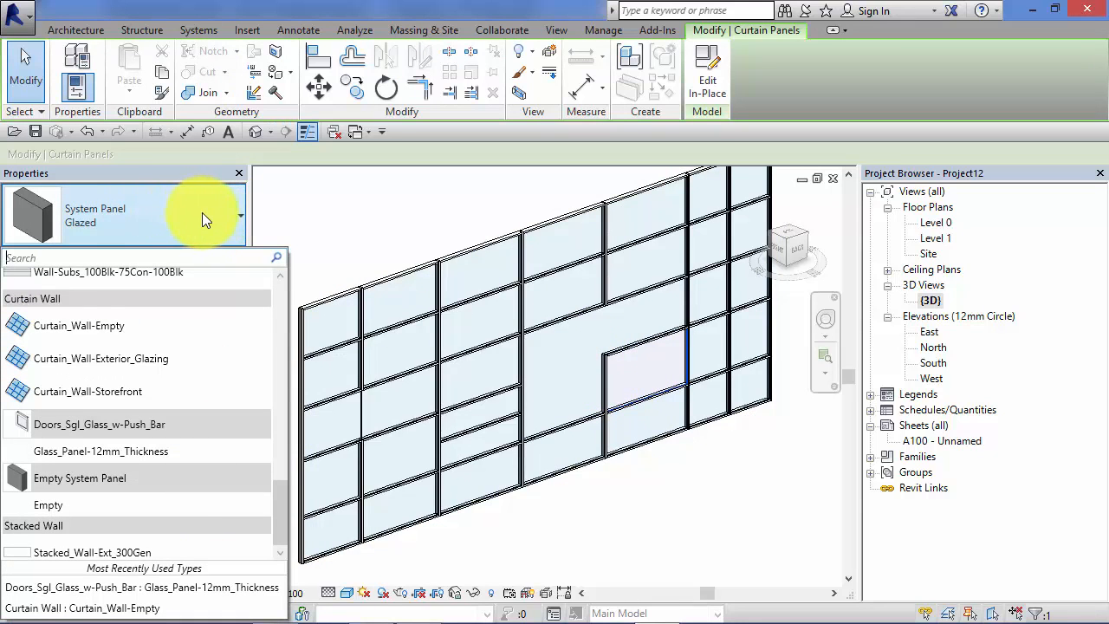
{"action": "left_click", "coordinate": [206, 212]}
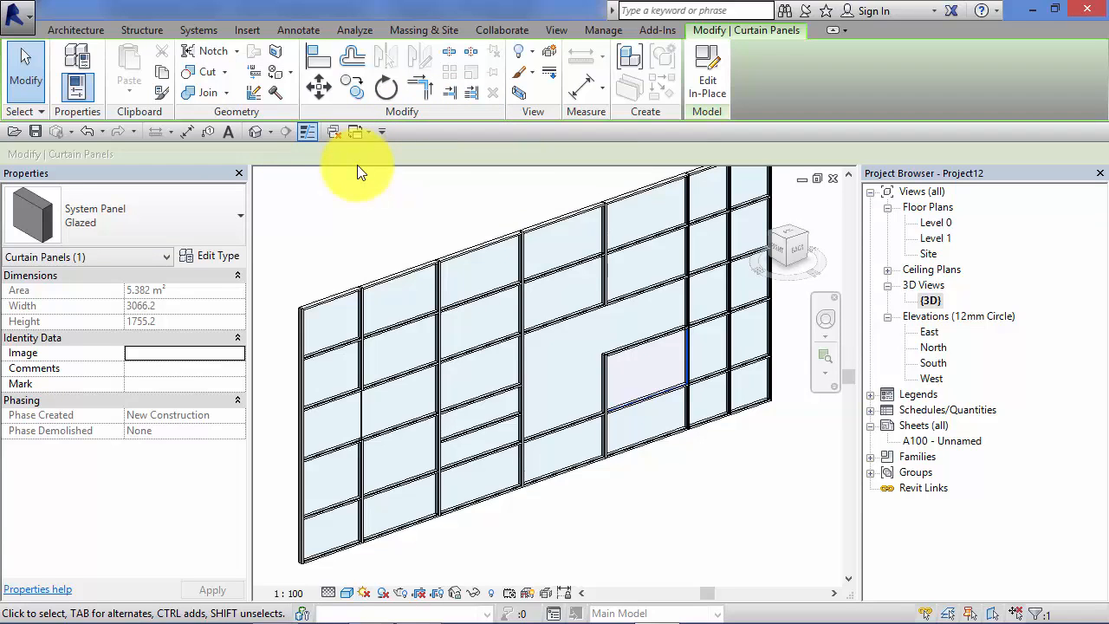
Start loading a family and open the Curtain Wall Panels folder of the UK library
{"action": "left_click", "coordinate": [245, 31]}
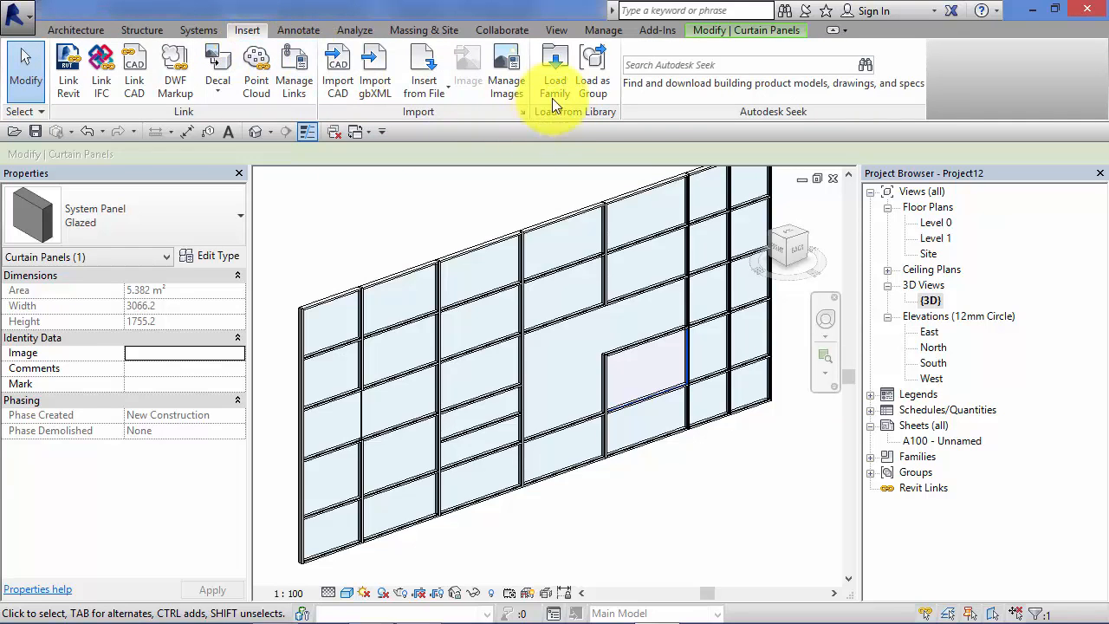
{"action": "left_click", "coordinate": [556, 68]}
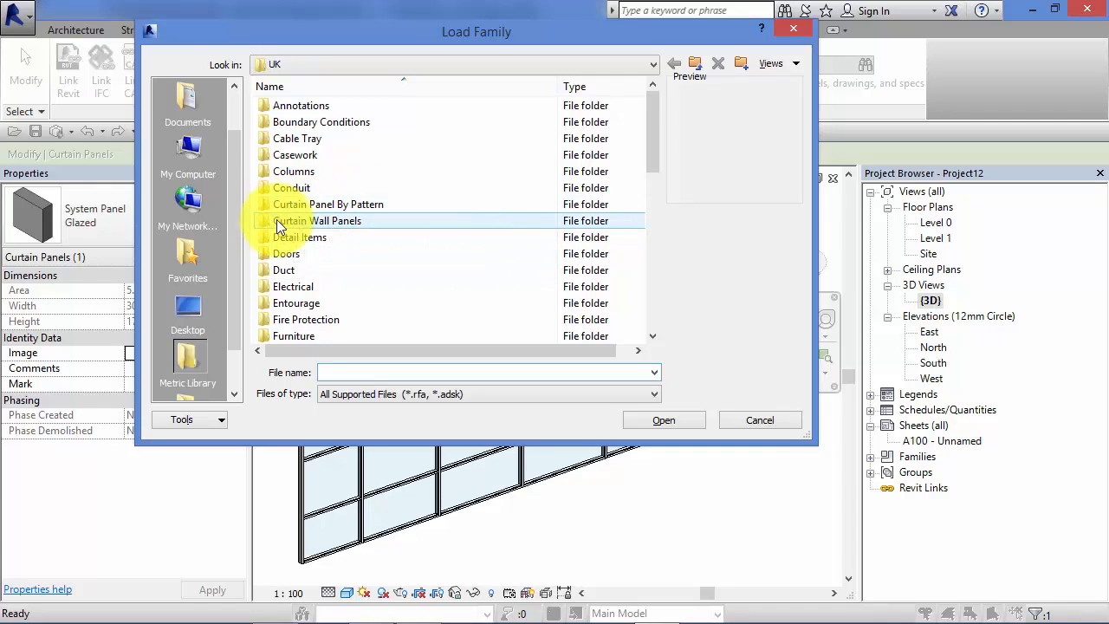
{"action": "double_click", "coordinate": [346, 219]}
Preview the glazed curtain panel families and the double glass door families in the Curtain Wall Panels folder
{"action": "left_click", "coordinate": [362, 123]}
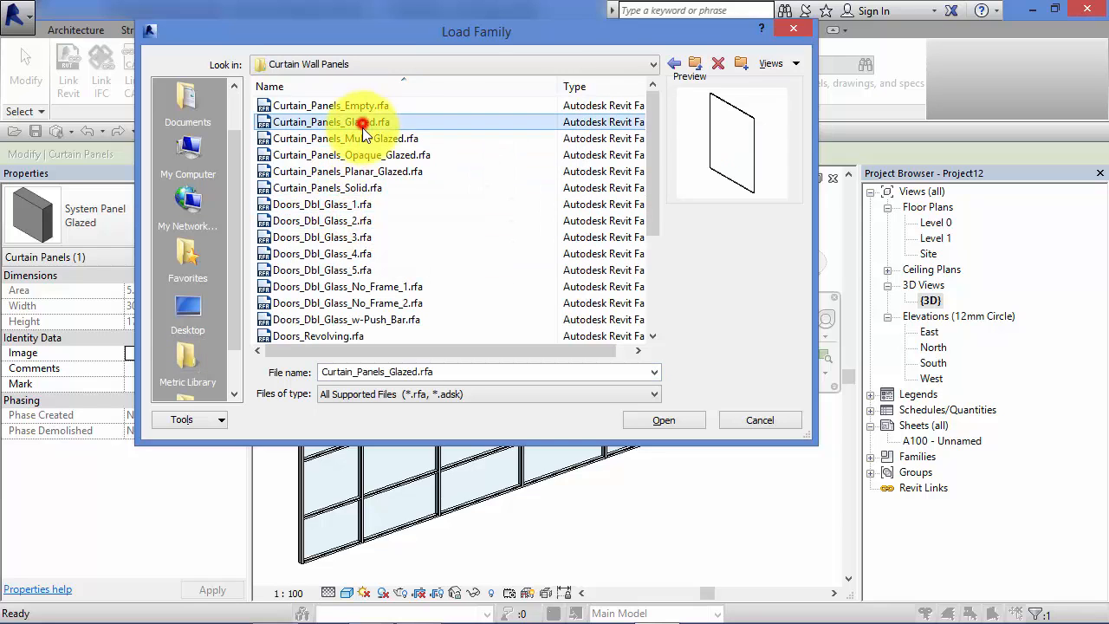
{"action": "left_click", "coordinate": [362, 139]}
{"action": "left_click", "coordinate": [359, 170]}
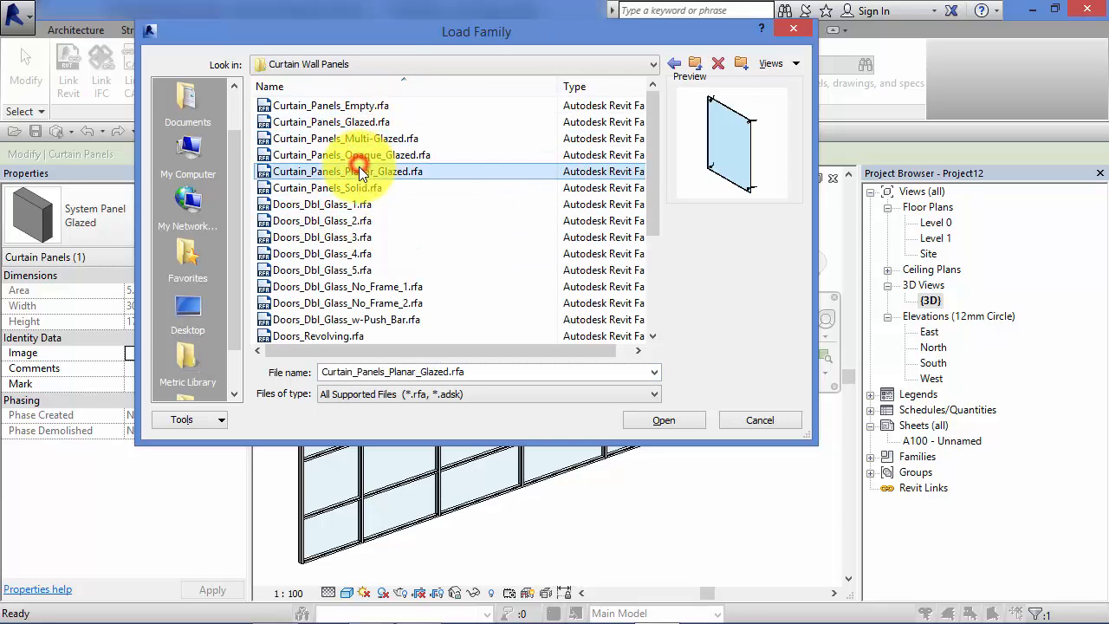
{"action": "left_click", "coordinate": [329, 204]}
{"action": "left_click", "coordinate": [332, 221]}
{"action": "left_click", "coordinate": [333, 236]}
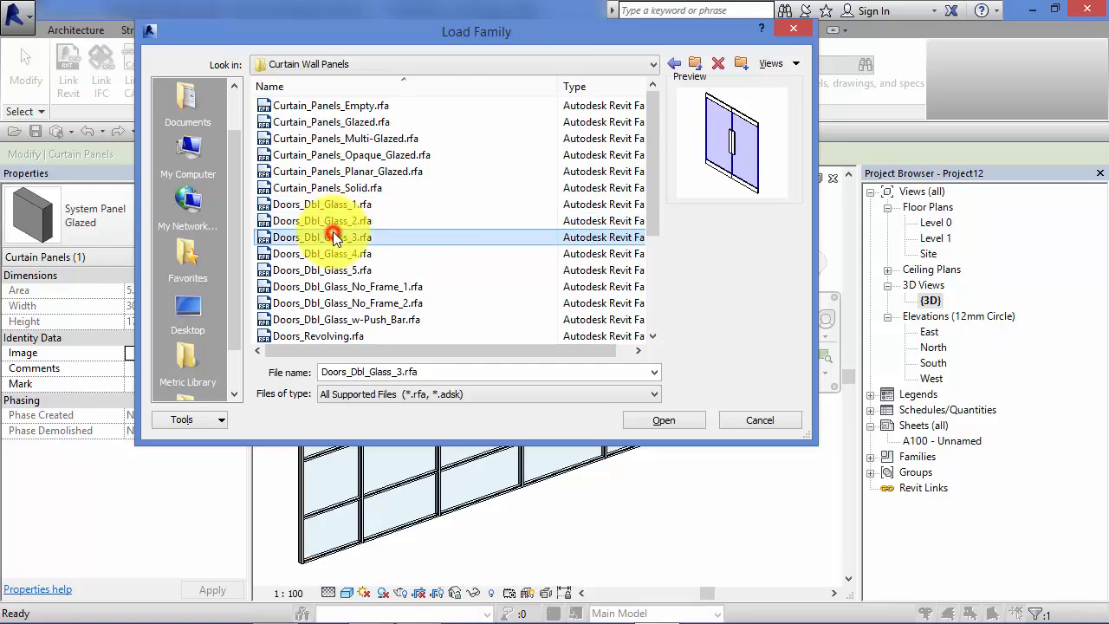
{"action": "left_click", "coordinate": [325, 268]}
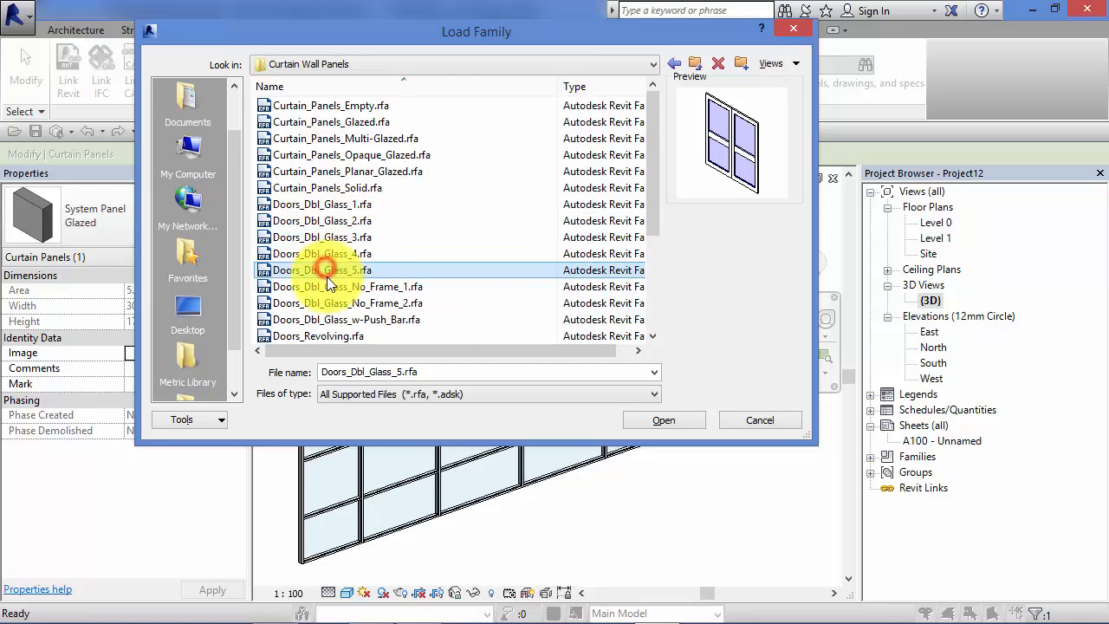
{"action": "left_click", "coordinate": [324, 288]}
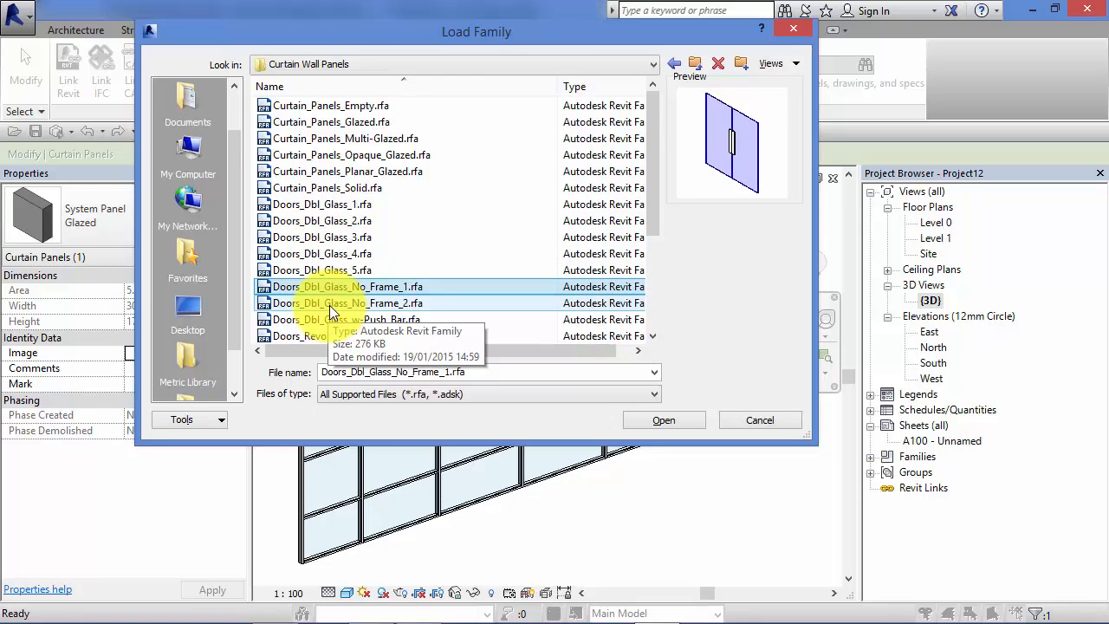
{"action": "left_click", "coordinate": [328, 303]}
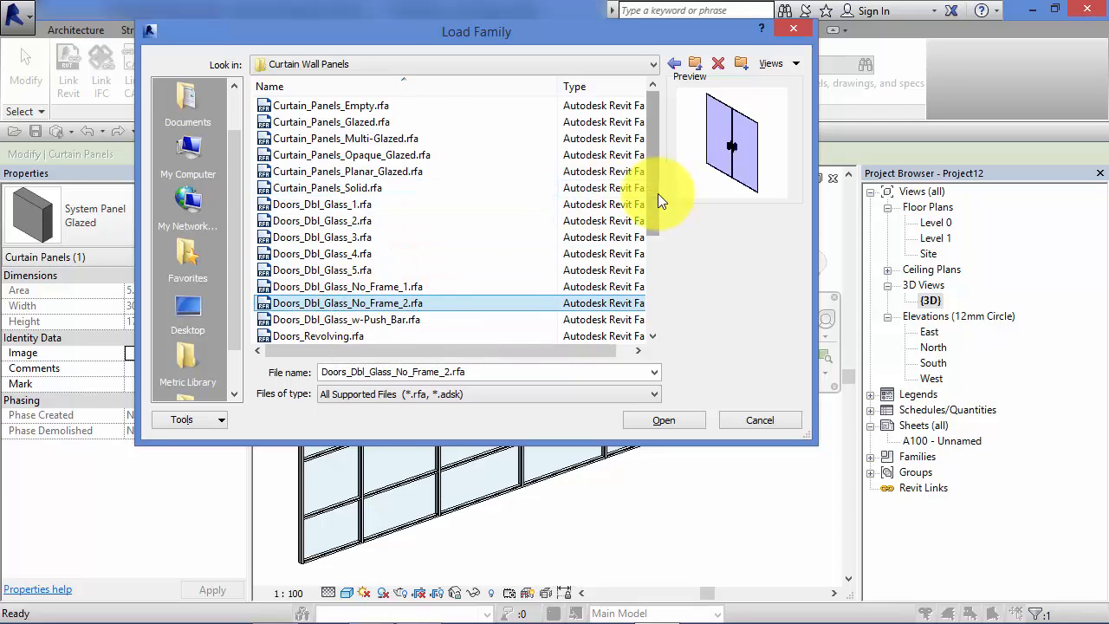
Load the Doors_Dbl_Glass_w-Push_Bar.rfa family into the project
{"action": "left_click_drag", "start_coordinate": [658, 193], "coordinate": [648, 224]}
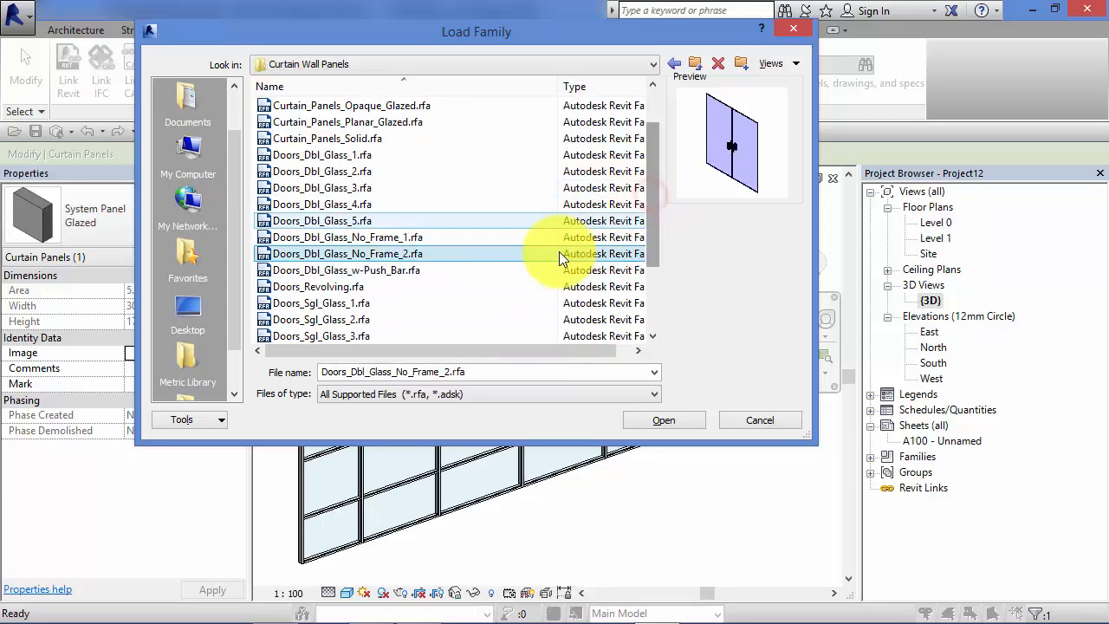
{"action": "left_click", "coordinate": [398, 269]}
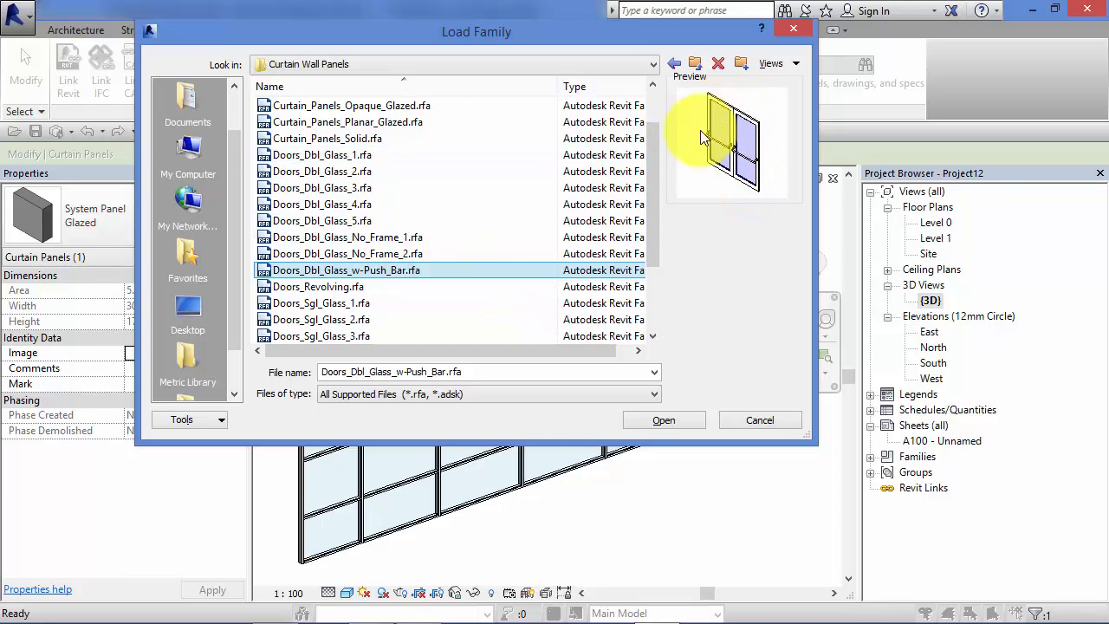
{"action": "left_click", "coordinate": [672, 419]}
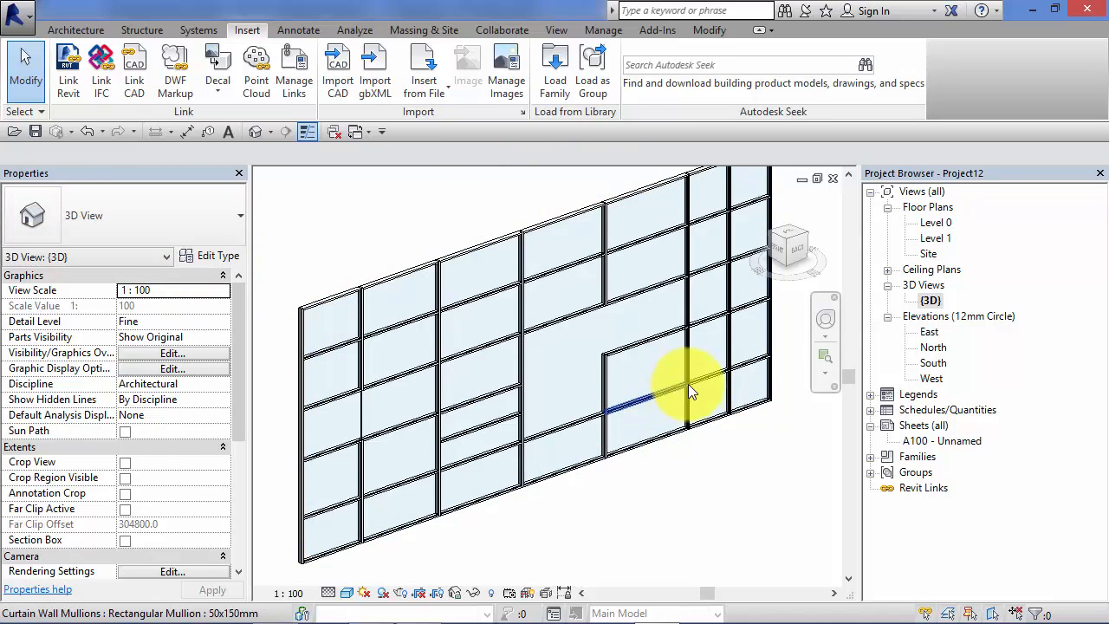
Delete the horizontal mullion between the panel at the L-shaped panel's inner corner and the panel below it
{"action": "scroll", "coordinate": [684, 398], "scroll_direction": "up", "scroll_amount": 3}
{"action": "middle_click_drag", "start_coordinate": [713, 482], "coordinate": [676, 532]}
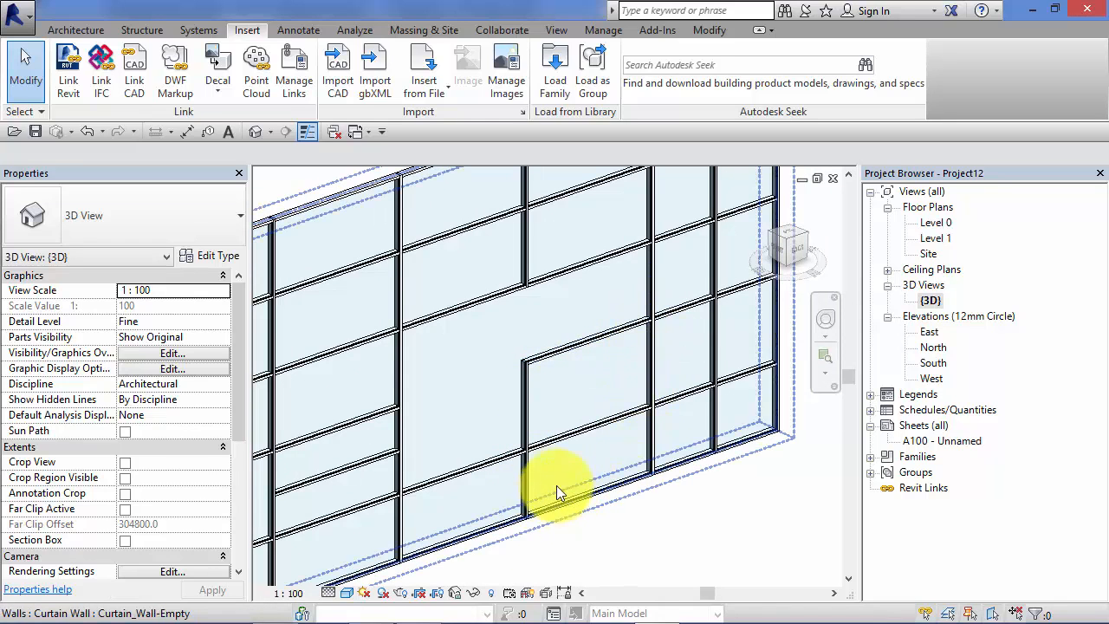
{"action": "left_click", "coordinate": [583, 430]}
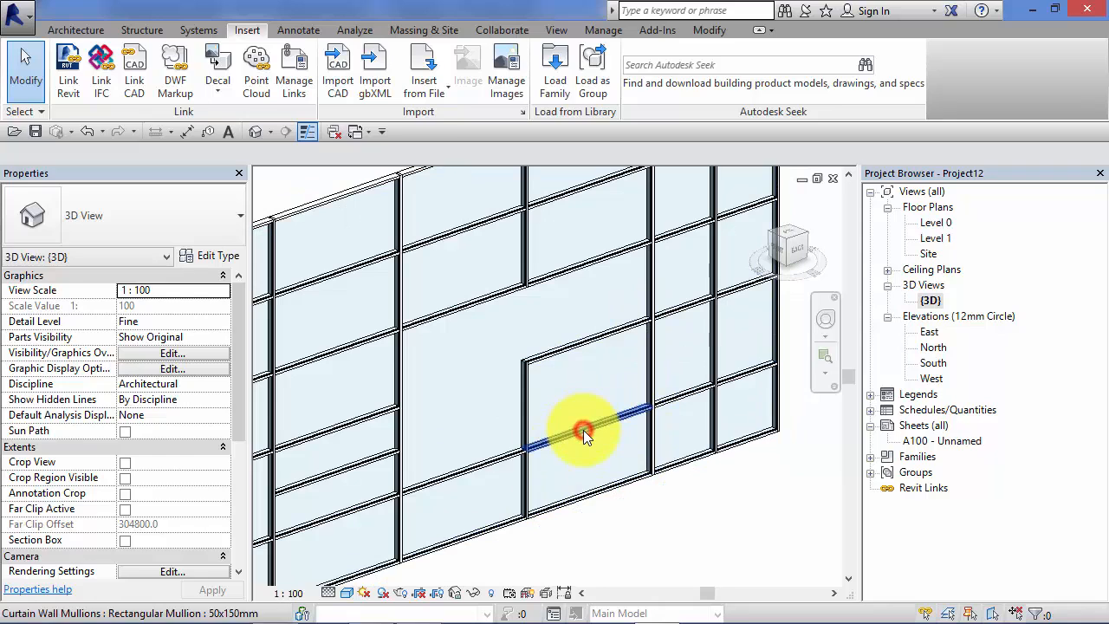
{"action": "key", "text": "Escape"}
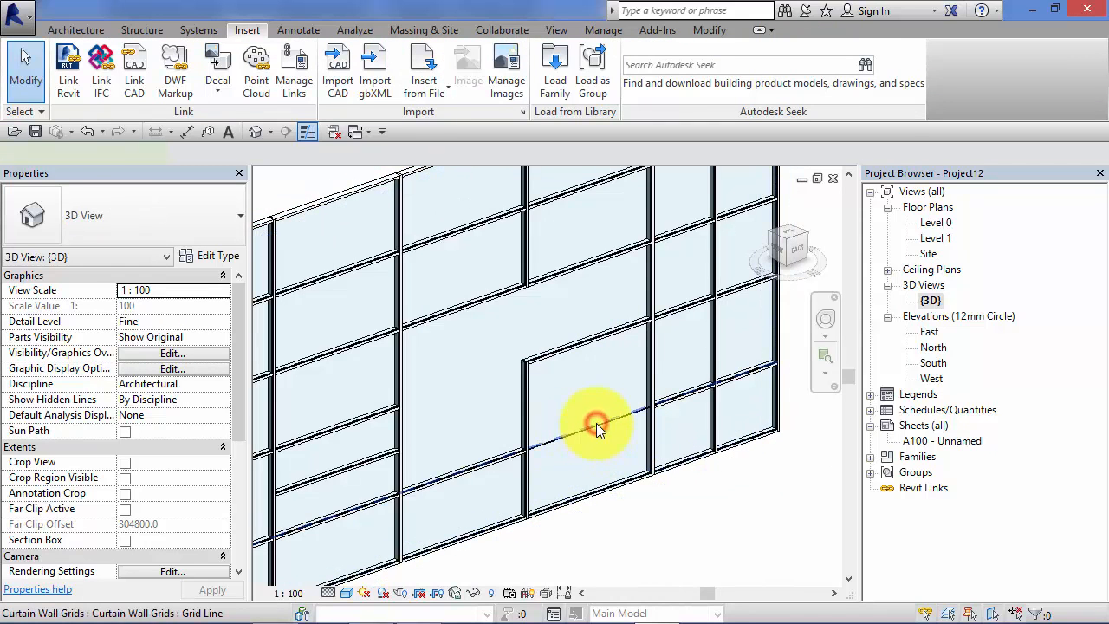
Remove the exposed horizontal grid segment with Add/Remove Segments to merge the two glazed panels into one opening
{"action": "left_click", "coordinate": [596, 425]}
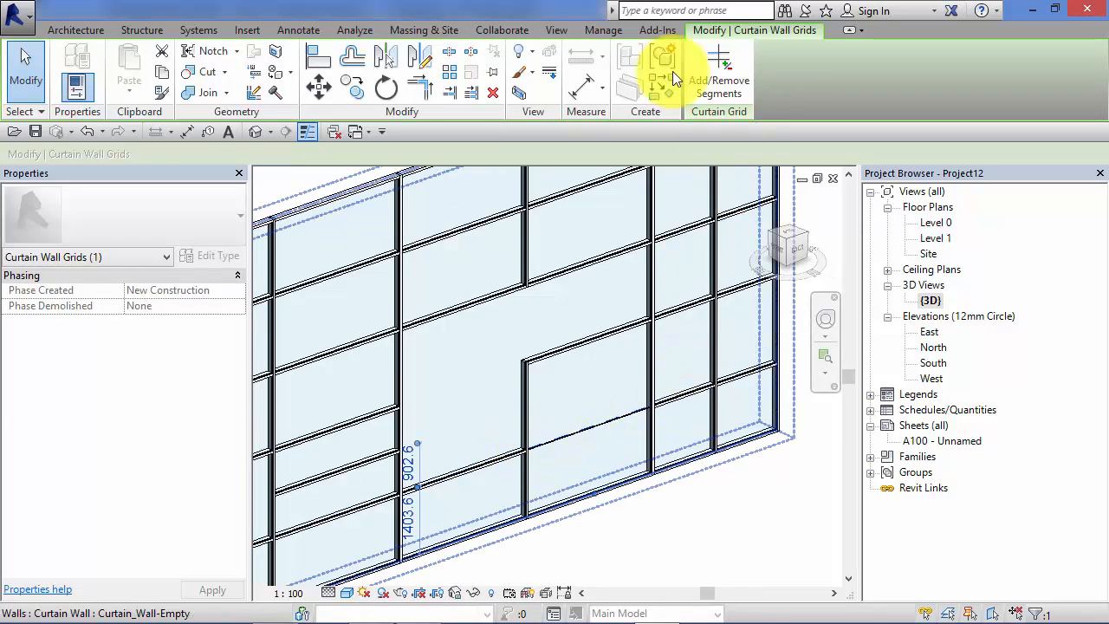
{"action": "left_click", "coordinate": [732, 77]}
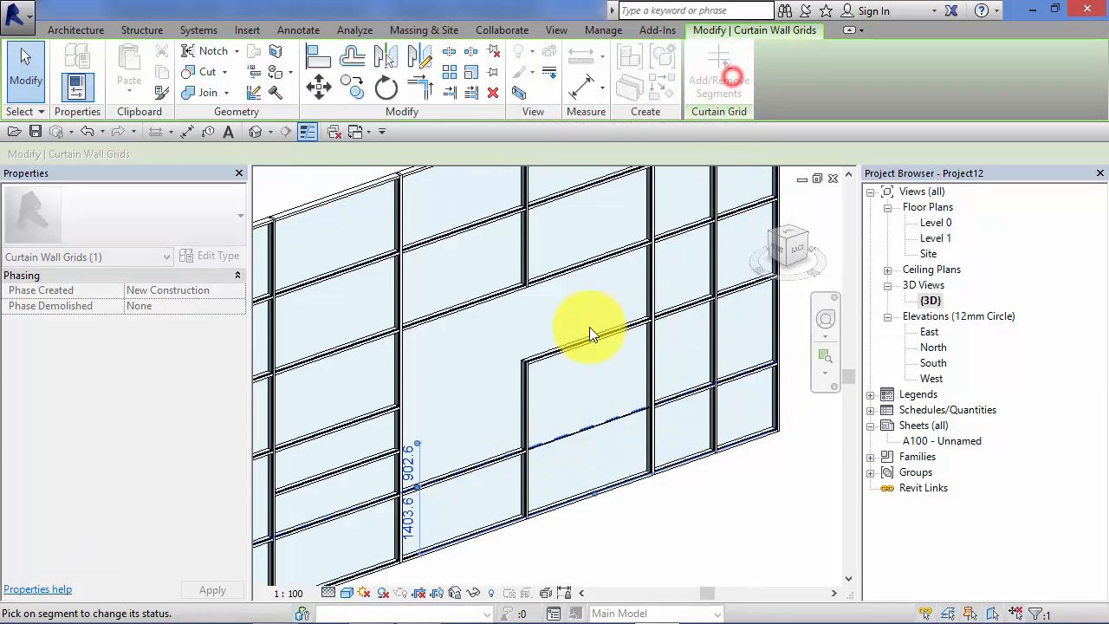
{"action": "left_click", "coordinate": [585, 428]}
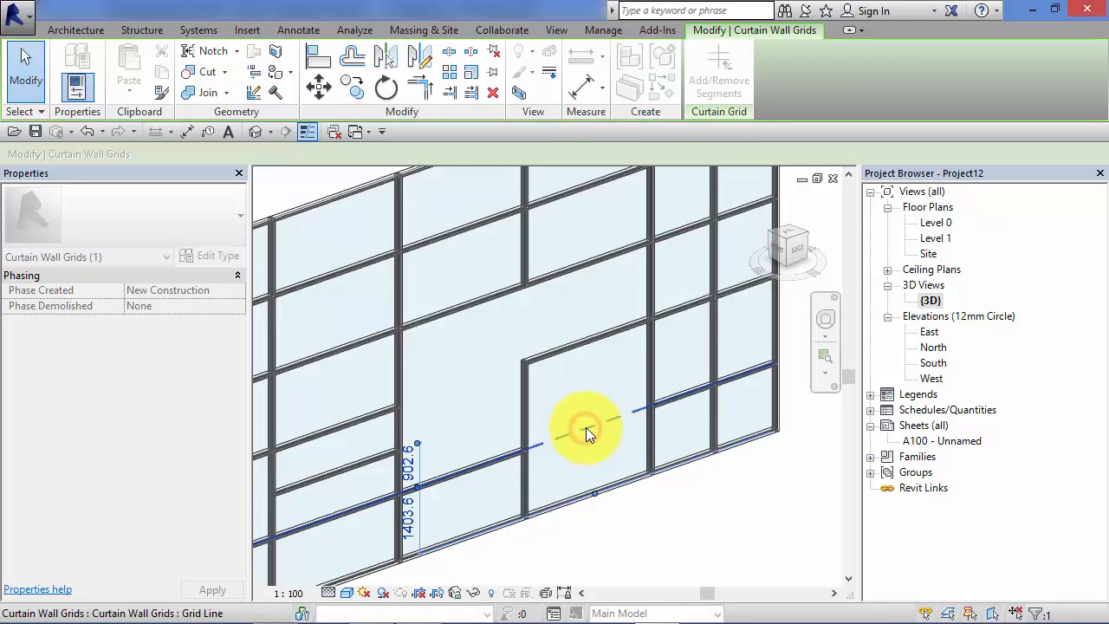
{"action": "left_click", "coordinate": [650, 546]}
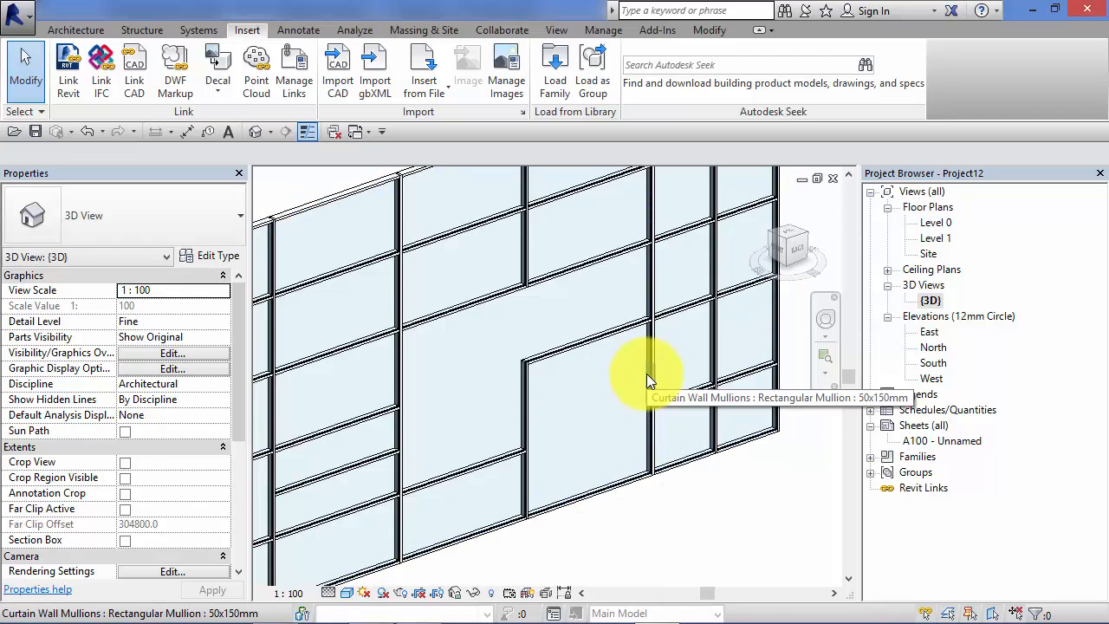
Change the merged glazed panel to the Glass_Dbl_Door type of the Doors_Dbl_Glass_w-Push_Bar family
{"action": "key", "text": "Tab"}
{"action": "key", "text": "Tab"}
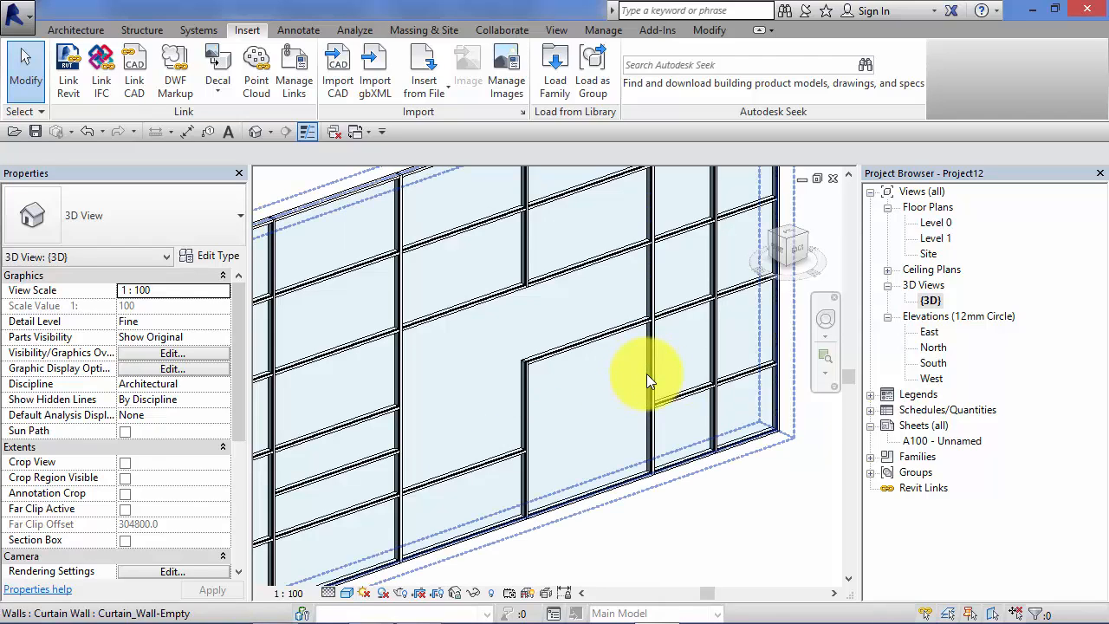
{"action": "key", "text": "Tab"}
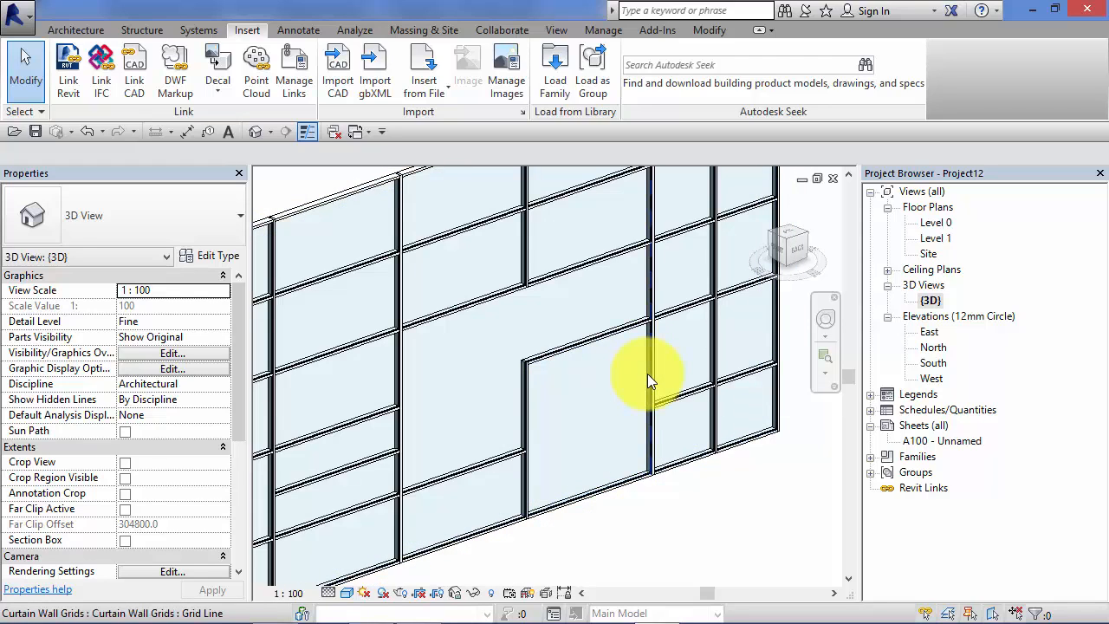
{"action": "key", "text": "Tab"}
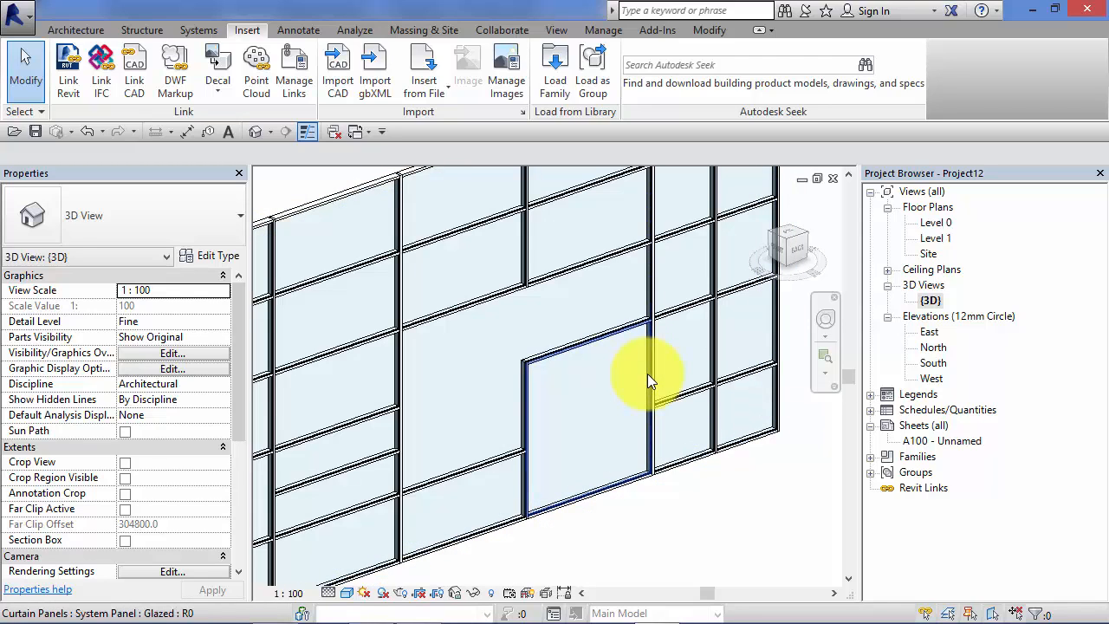
{"action": "left_click", "coordinate": [646, 373]}
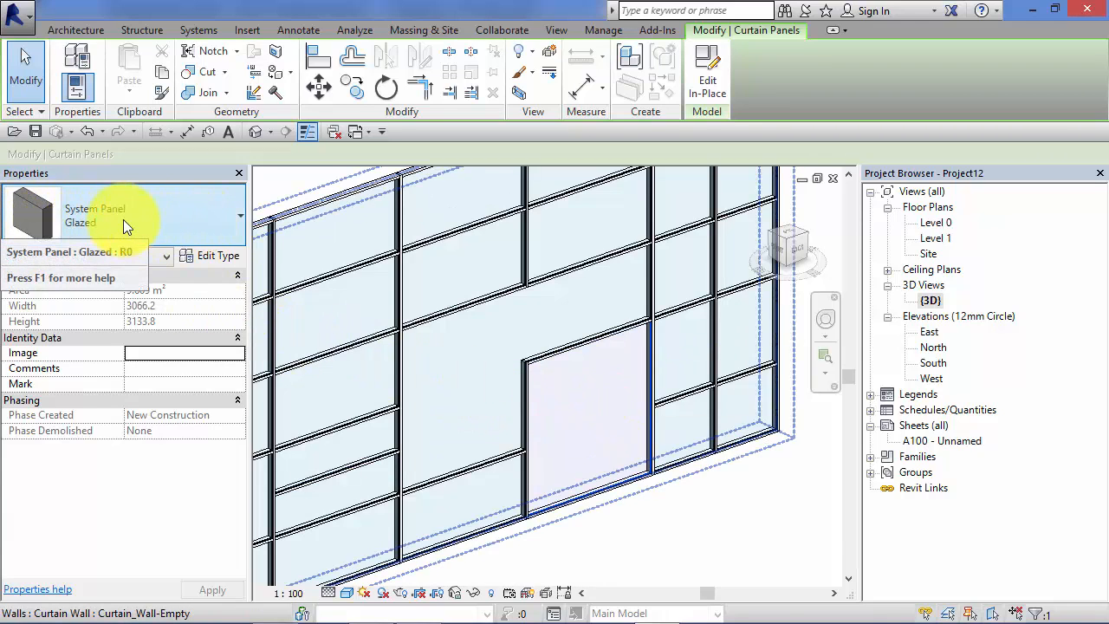
{"action": "left_click", "coordinate": [232, 218]}
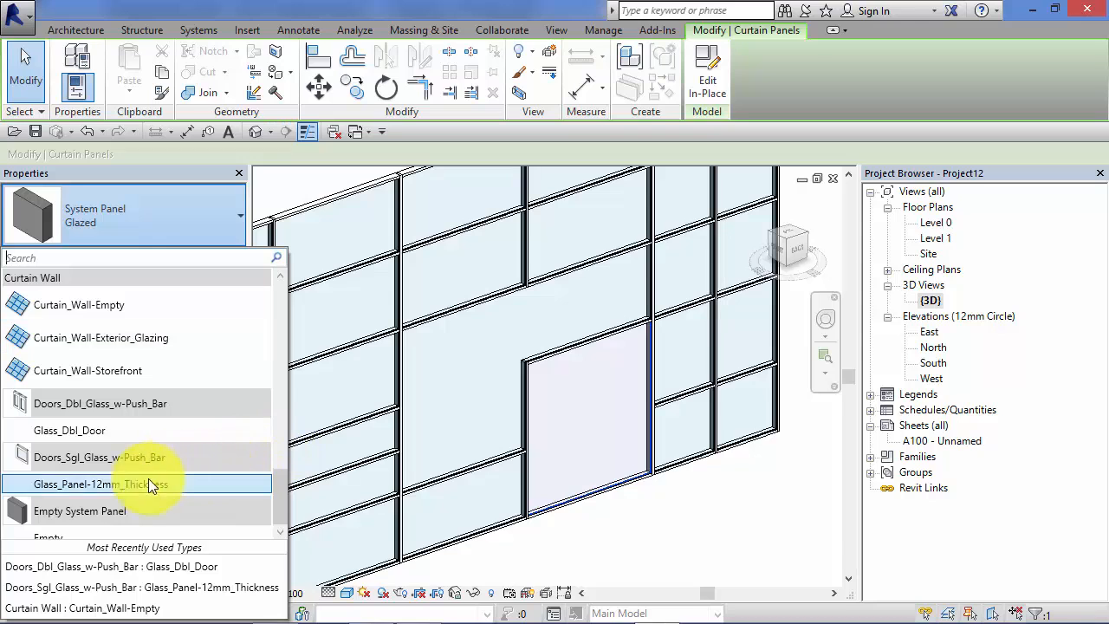
{"action": "mouse_move", "coordinate": [62, 484]}
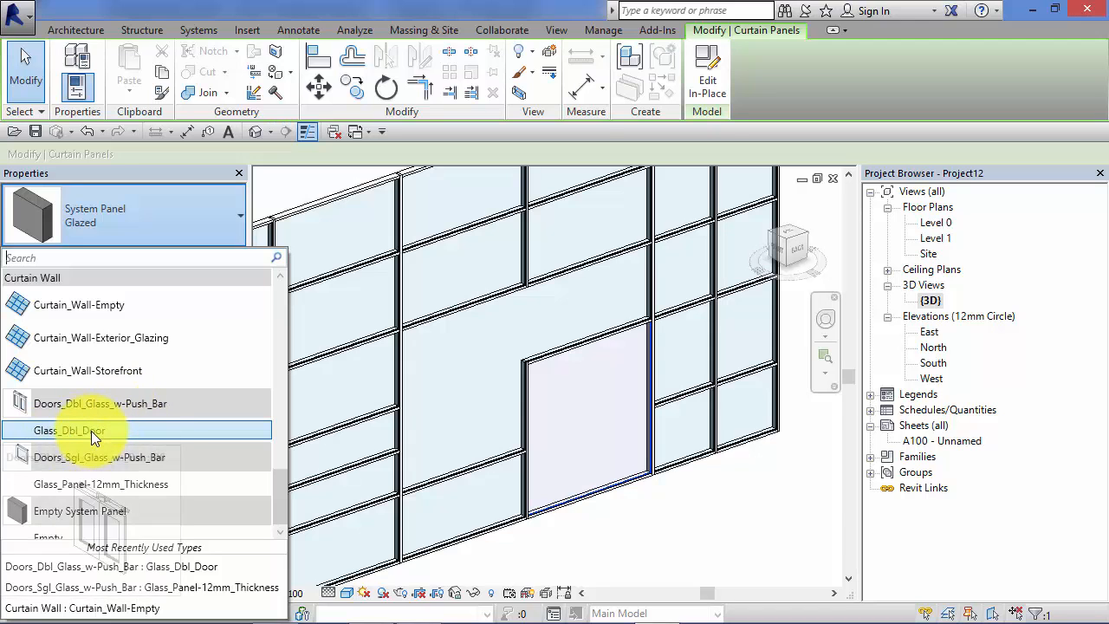
{"action": "left_click", "coordinate": [91, 431]}
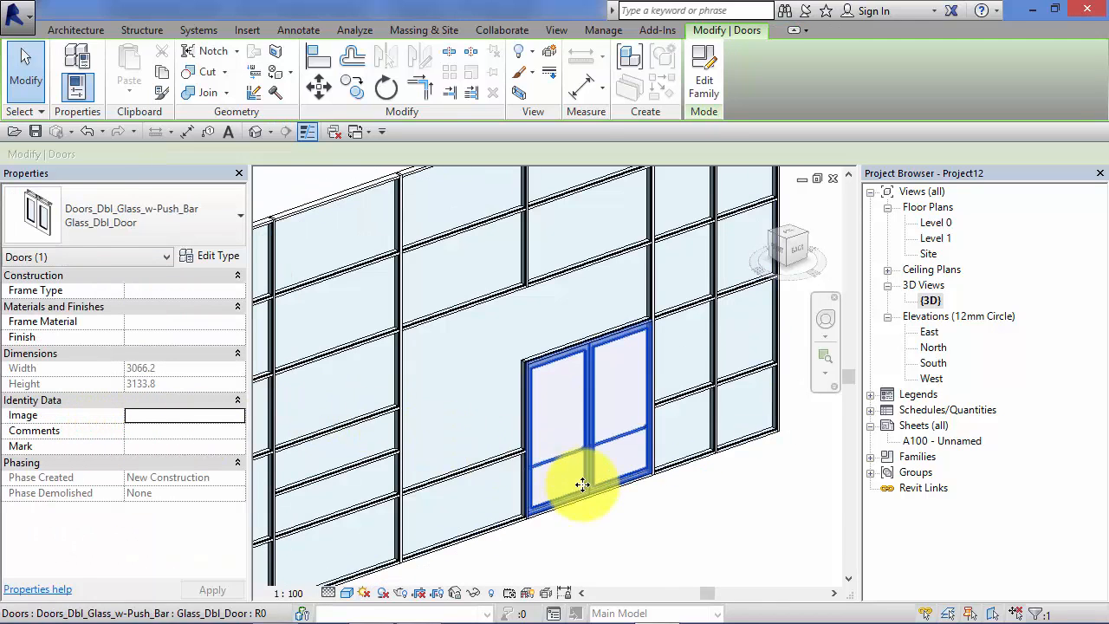
{"action": "left_click", "coordinate": [647, 528]}
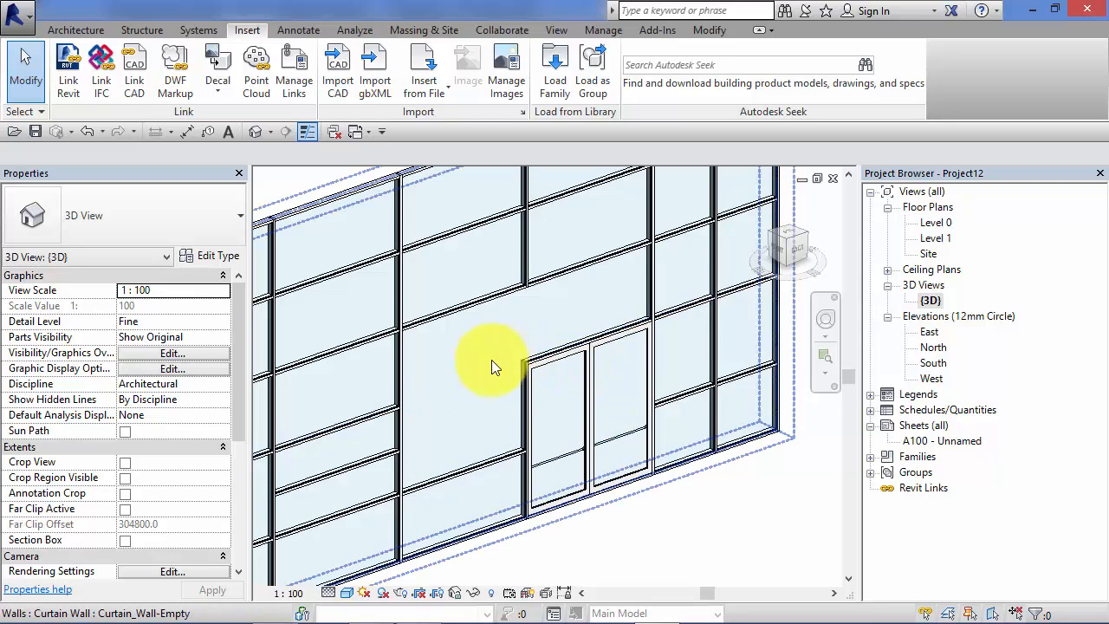
Move the horizontal grid line at the double door's head down to about 2478 mm below the grid line above
{"action": "left_click", "coordinate": [459, 383]}
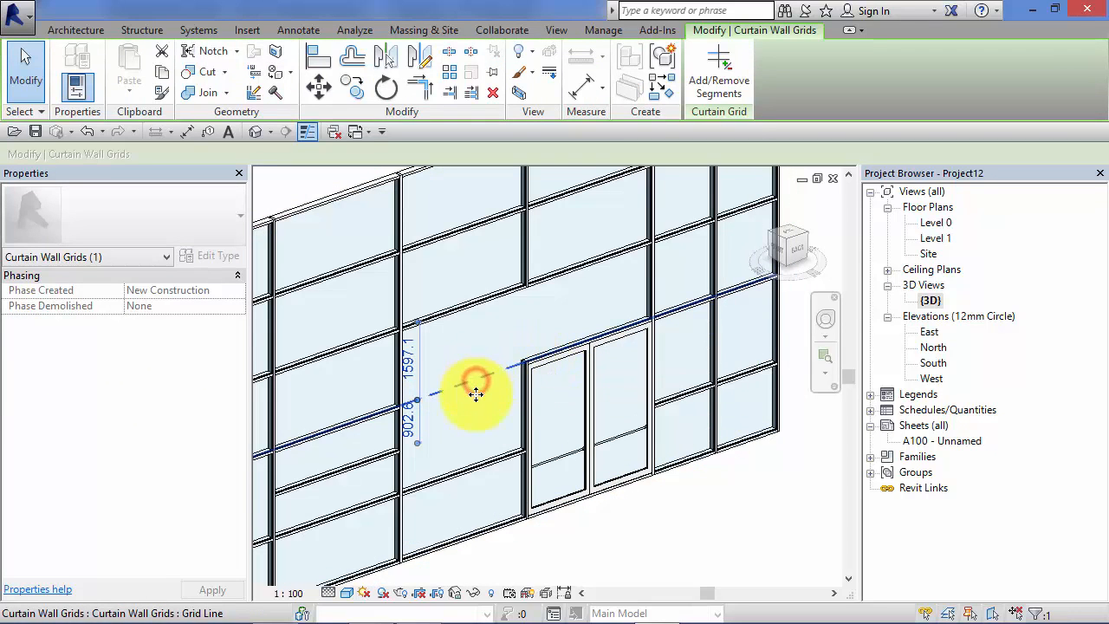
{"action": "left_click_drag", "start_coordinate": [475, 394], "coordinate": [471, 423]}
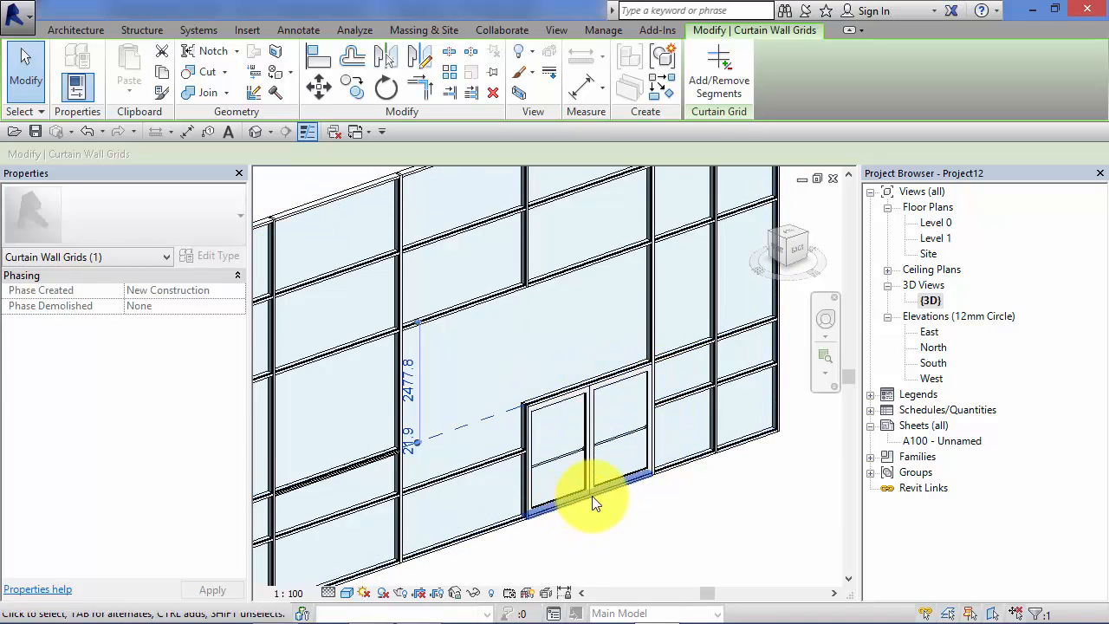
{"action": "middle_click_drag", "start_coordinate": [633, 539], "coordinate": [623, 522]}
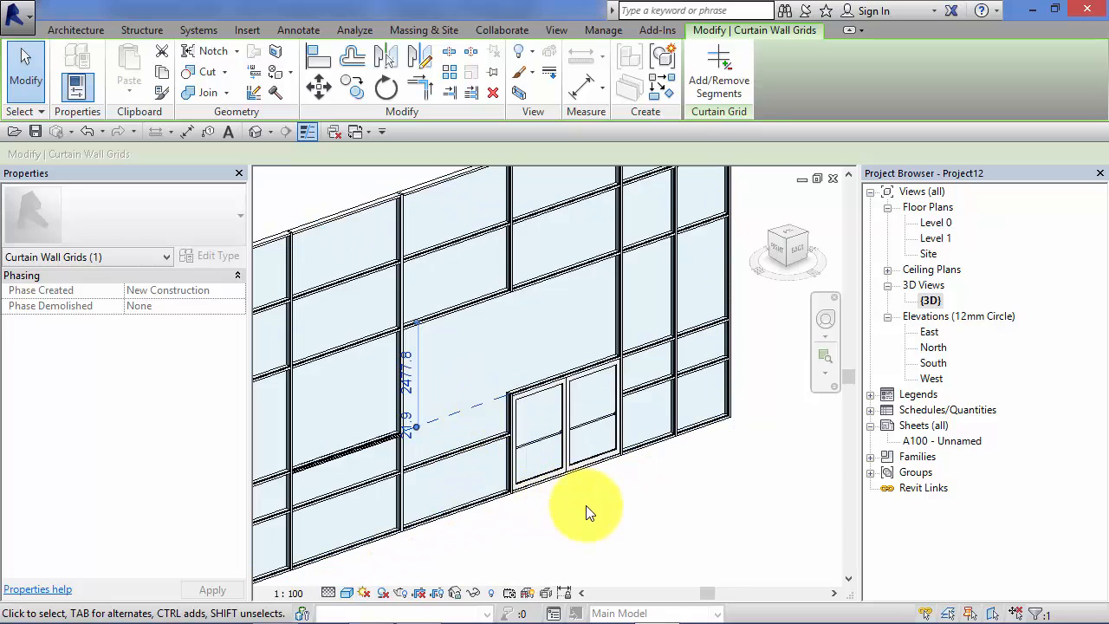
{"action": "middle_click_drag", "start_coordinate": [589, 511], "coordinate": [581, 523]}
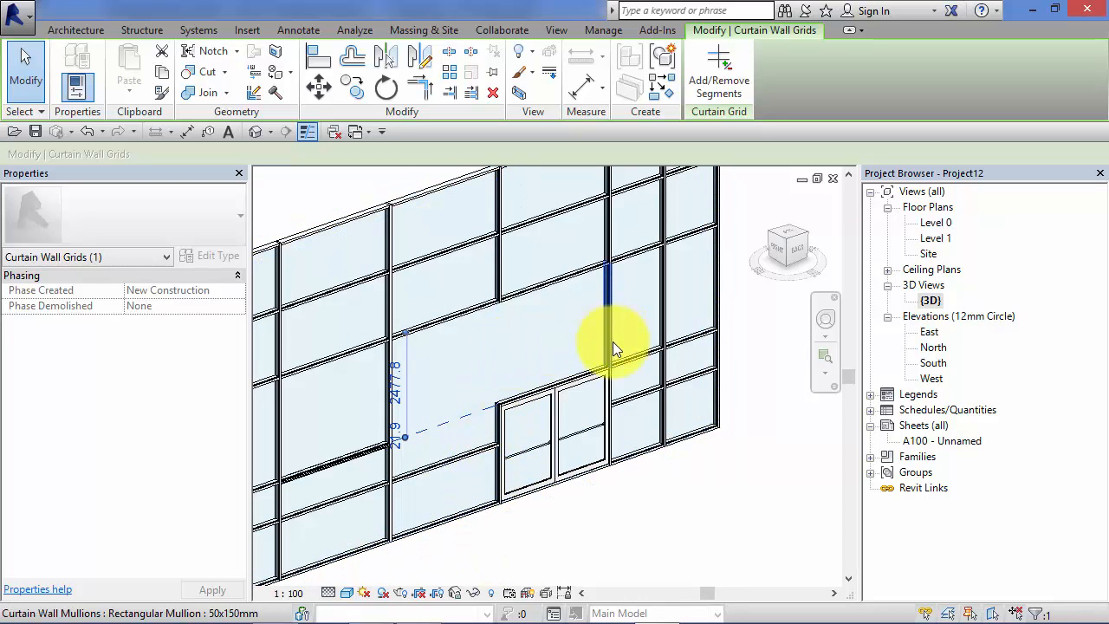
Inspect the double door up close and check the spacing of the vertical grid line at its edge
{"action": "scroll", "coordinate": [615, 381], "scroll_direction": "up", "scroll_amount": 4}
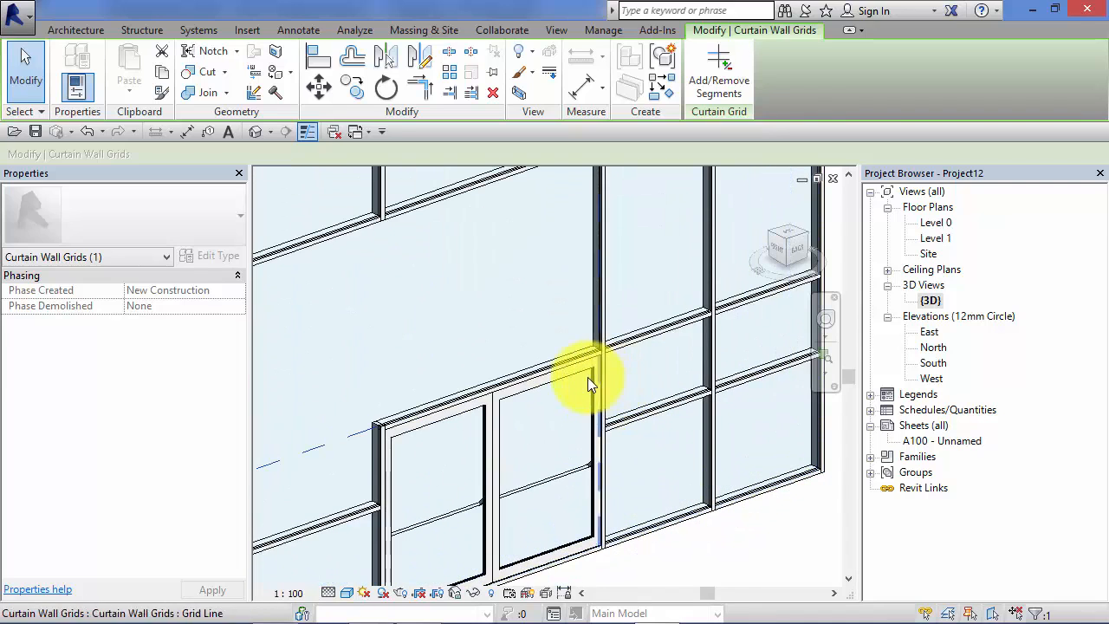
{"action": "scroll", "coordinate": [611, 374], "scroll_direction": "down", "scroll_amount": 4}
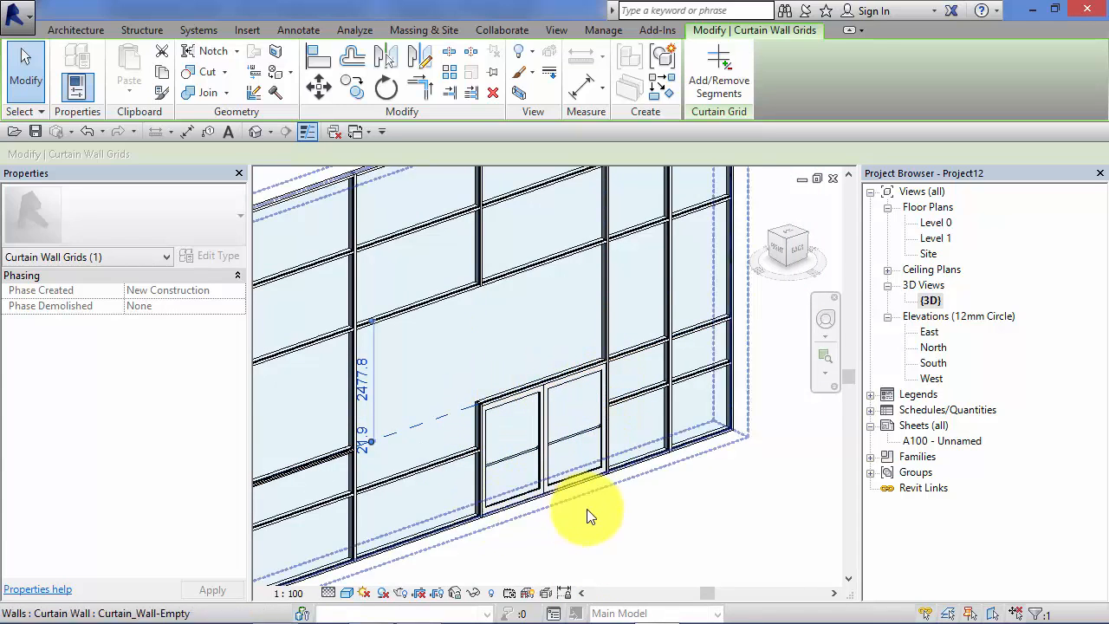
{"action": "scroll", "coordinate": [600, 532], "scroll_direction": "down", "scroll_amount": 1}
{"action": "middle_click_drag", "start_coordinate": [609, 532], "coordinate": [613, 531]}
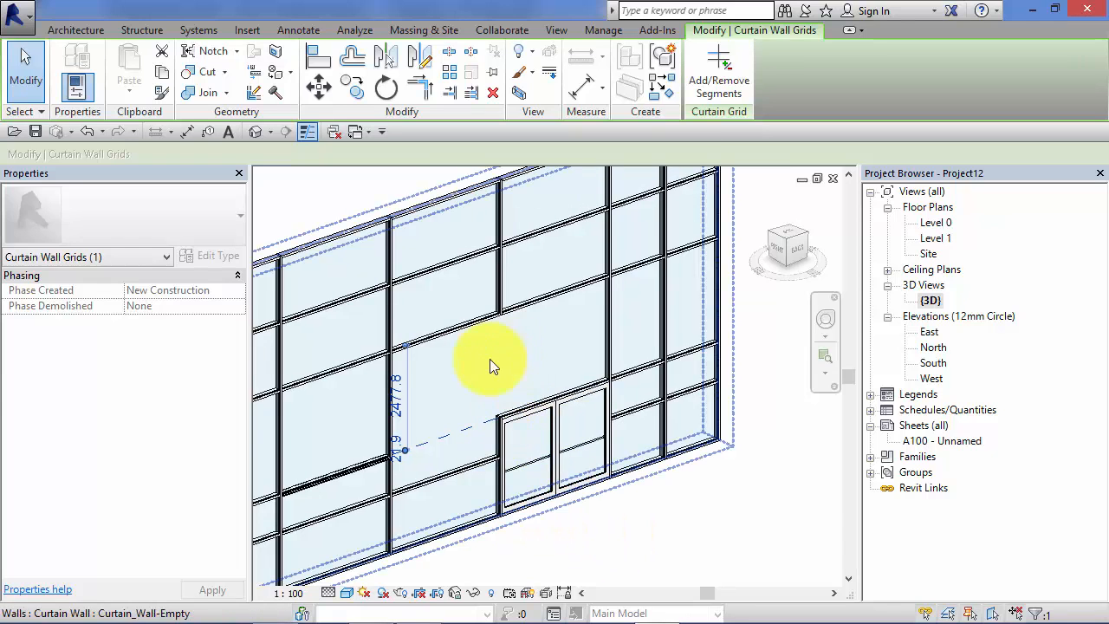
{"action": "left_click", "coordinate": [498, 383]}
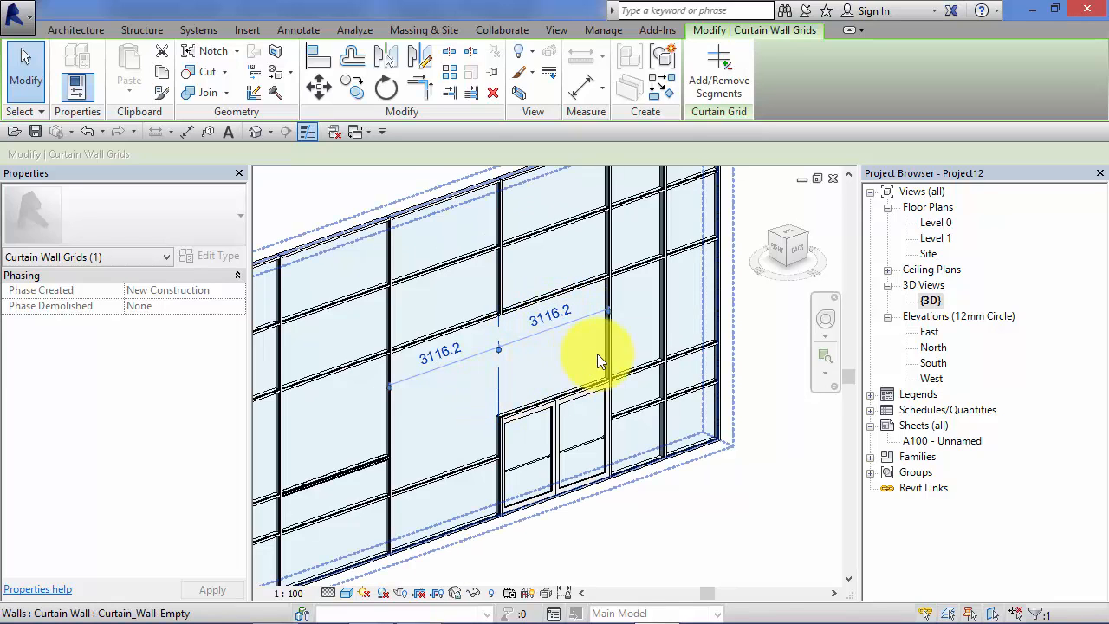
{"action": "left_click", "coordinate": [651, 519]}
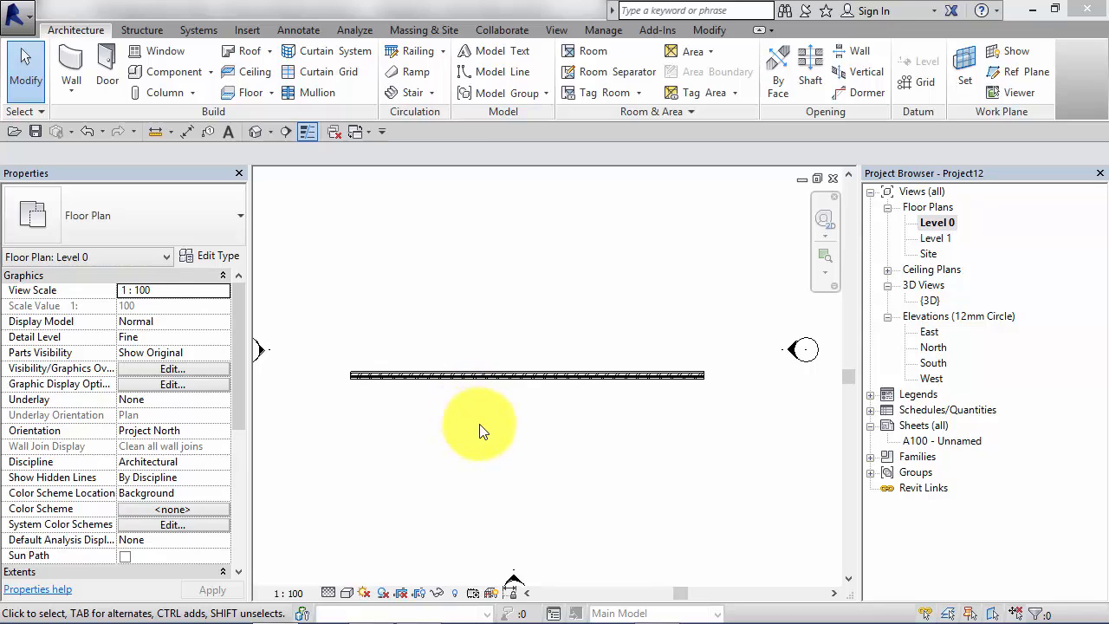
Look at the brick wall in the 3D view and return to the Level 0 floor plan
{"action": "double_click", "coordinate": [928, 300]}
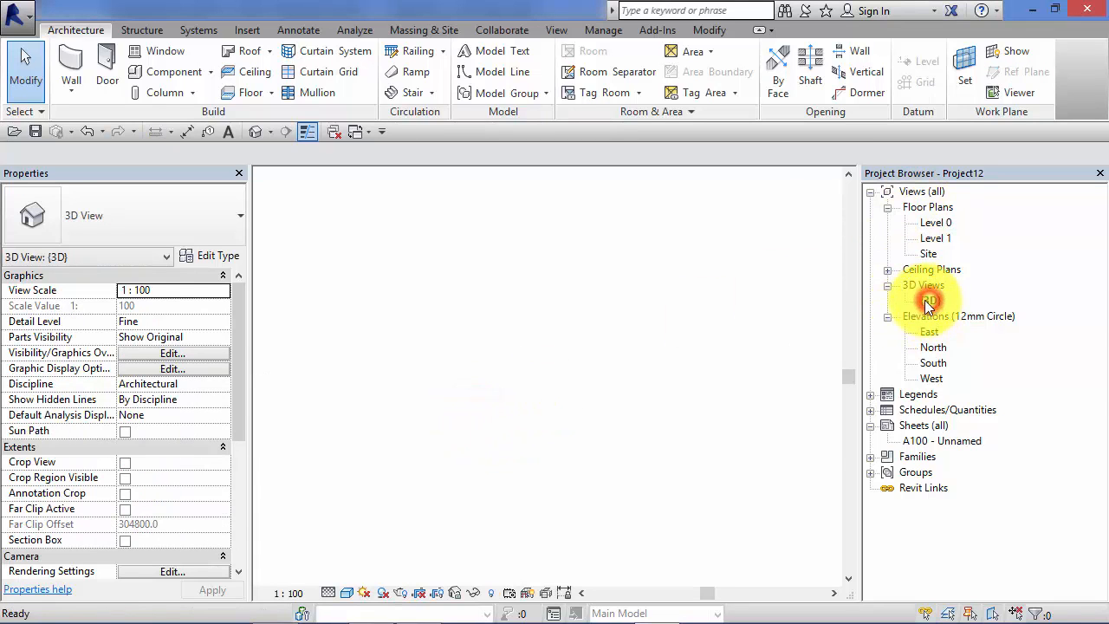
{"action": "middle_click_drag", "start_coordinate": [688, 508], "coordinate": [696, 485]}
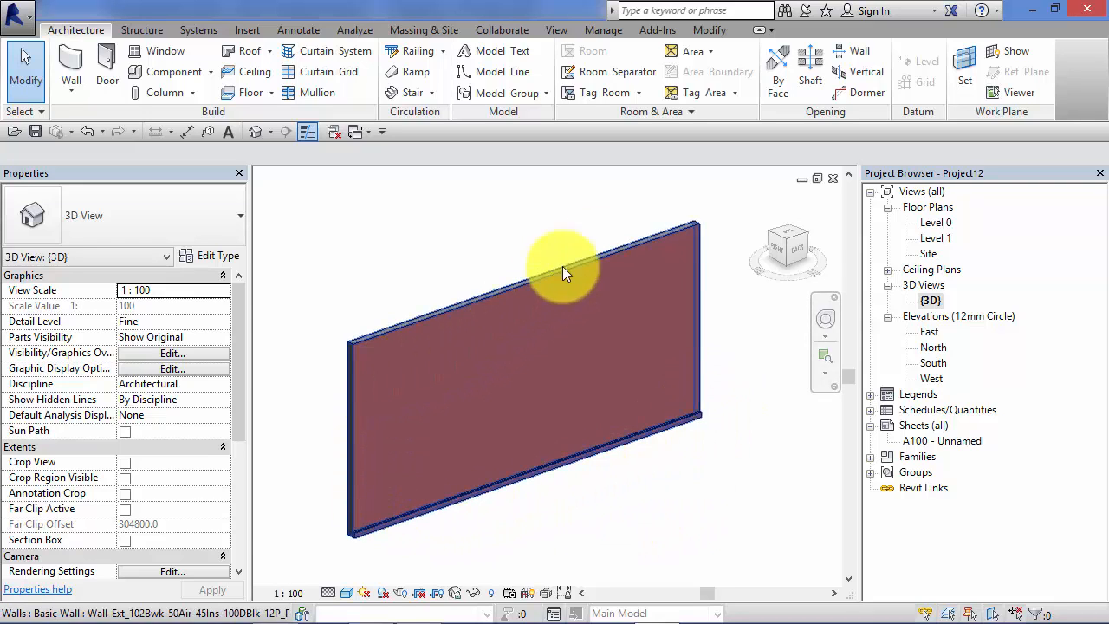
{"action": "double_click", "coordinate": [935, 224]}
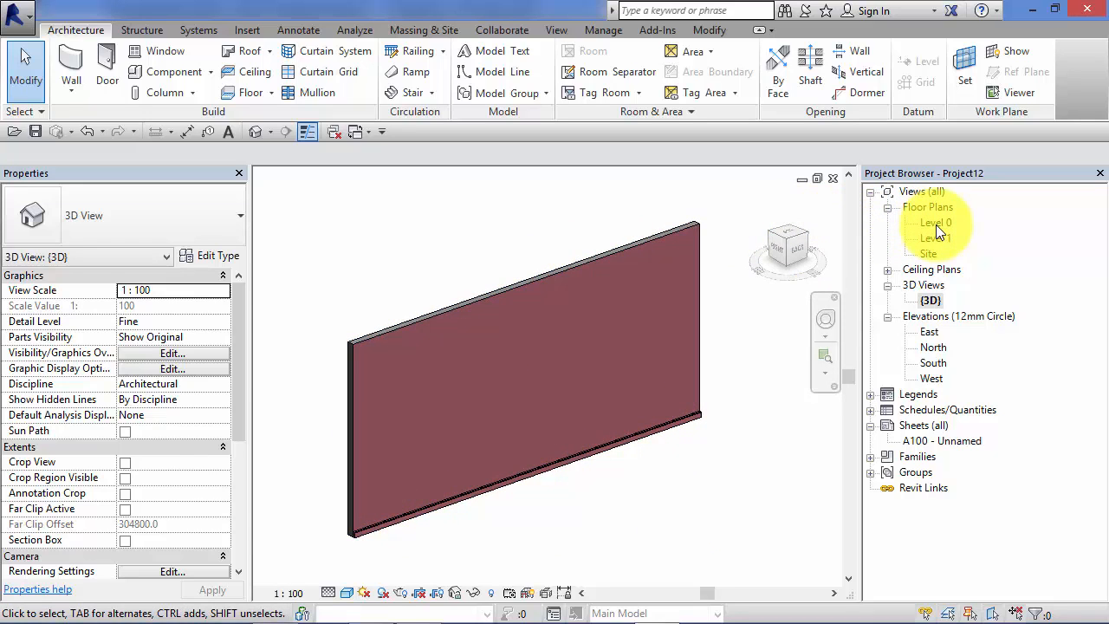
{"action": "scroll", "coordinate": [485, 413], "scroll_direction": "up", "scroll_amount": 2}
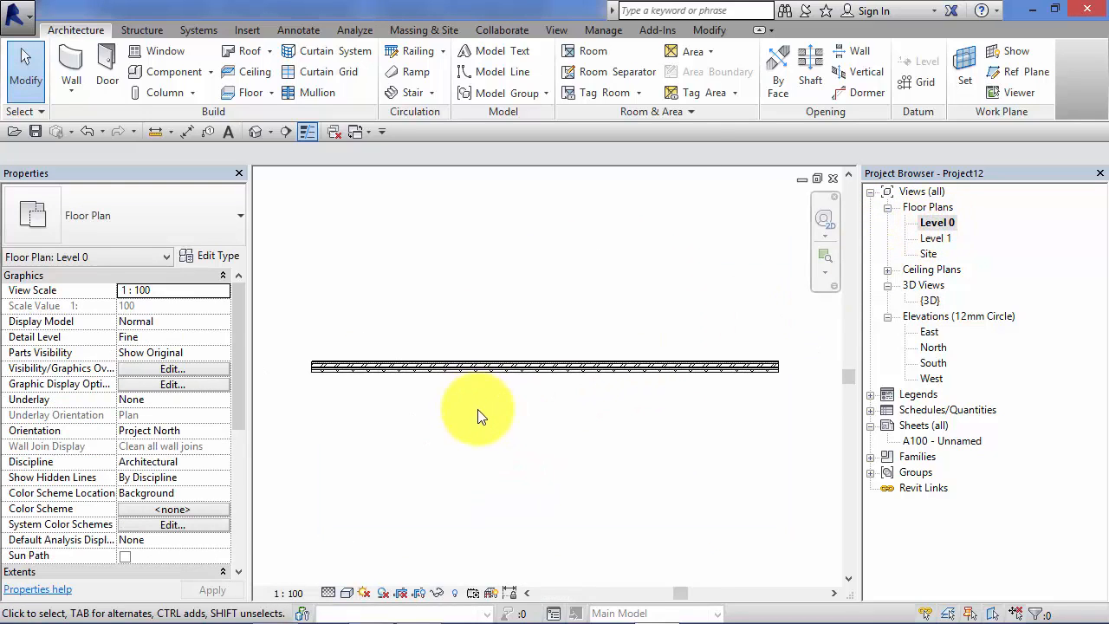
{"action": "middle_click_drag", "start_coordinate": [483, 413], "coordinate": [477, 411]}
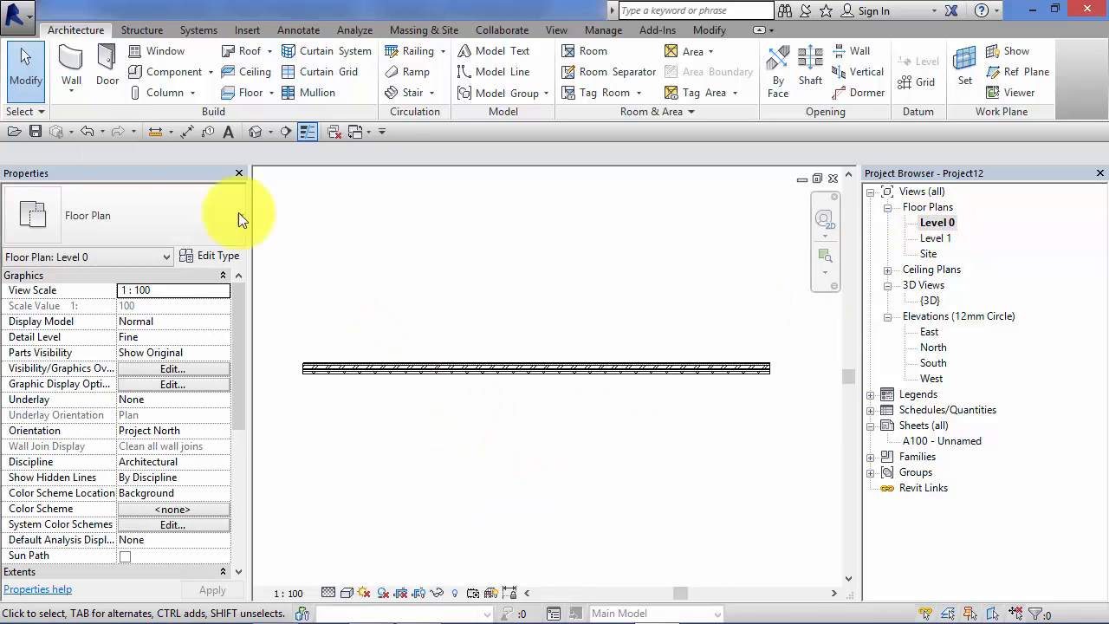
Draw a Curtain_Wall-Empty curtain wall about 9110 mm long inside the brick wall on Level 0, with an unconnected height of 8000 mm
{"action": "left_click", "coordinate": [72, 61]}
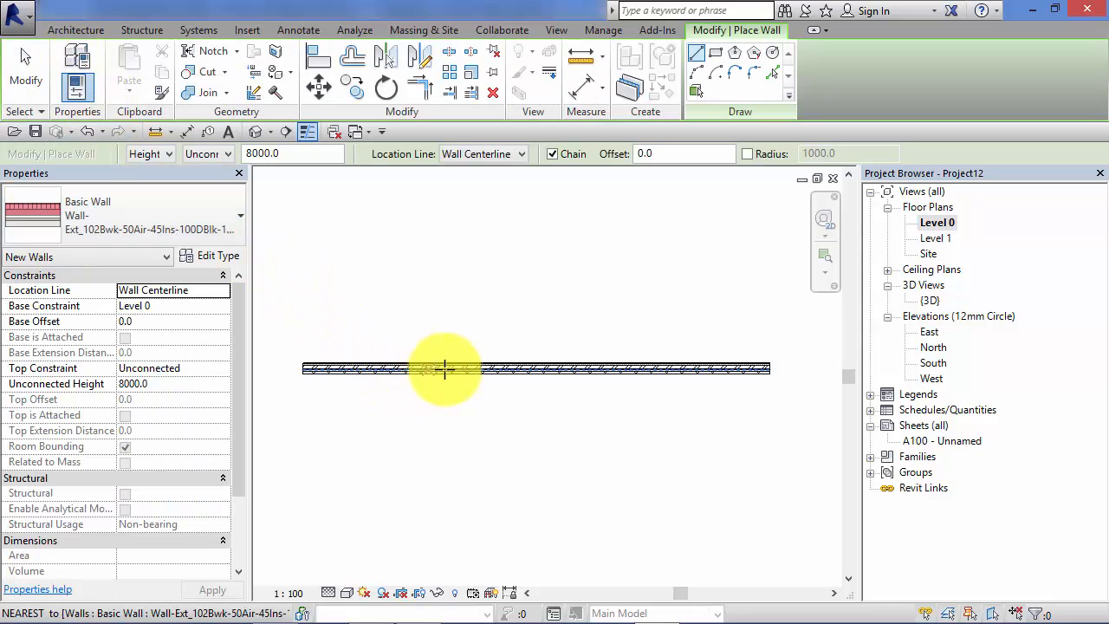
{"action": "left_click", "coordinate": [229, 224]}
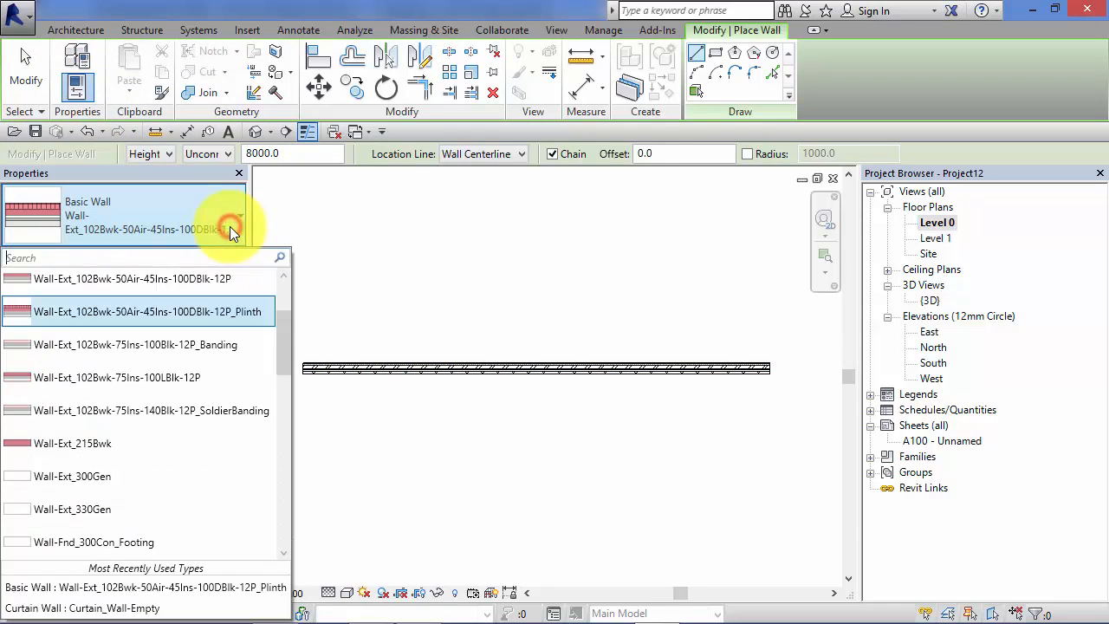
{"action": "left_click_drag", "start_coordinate": [278, 329], "coordinate": [267, 454]}
{"action": "scroll", "coordinate": [260, 467], "scroll_direction": "down", "scroll_amount": 5}
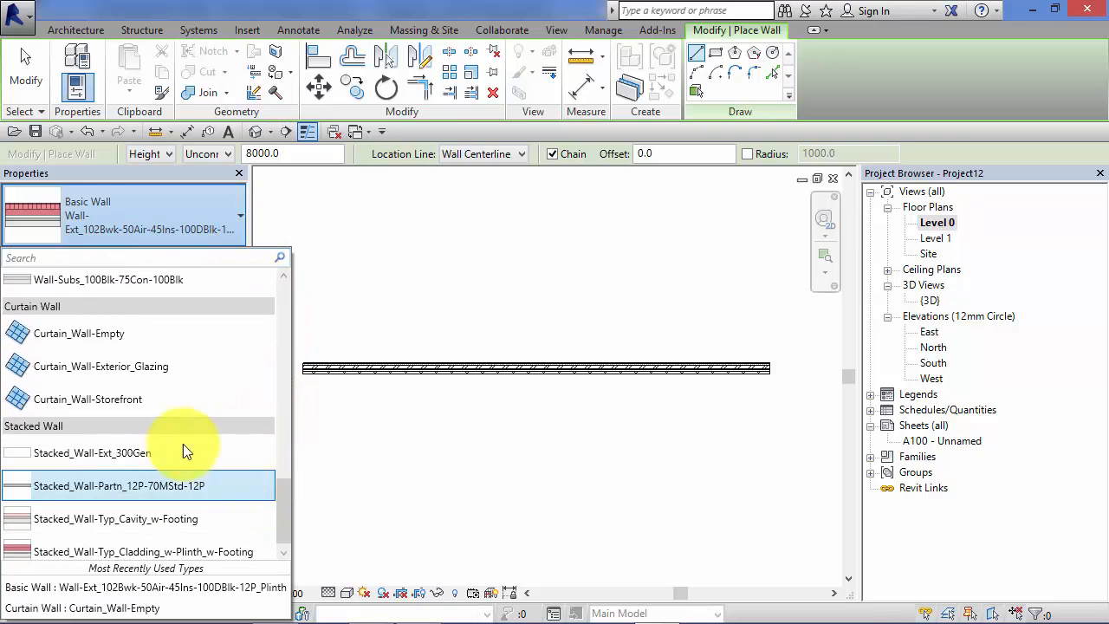
{"action": "left_click", "coordinate": [79, 332]}
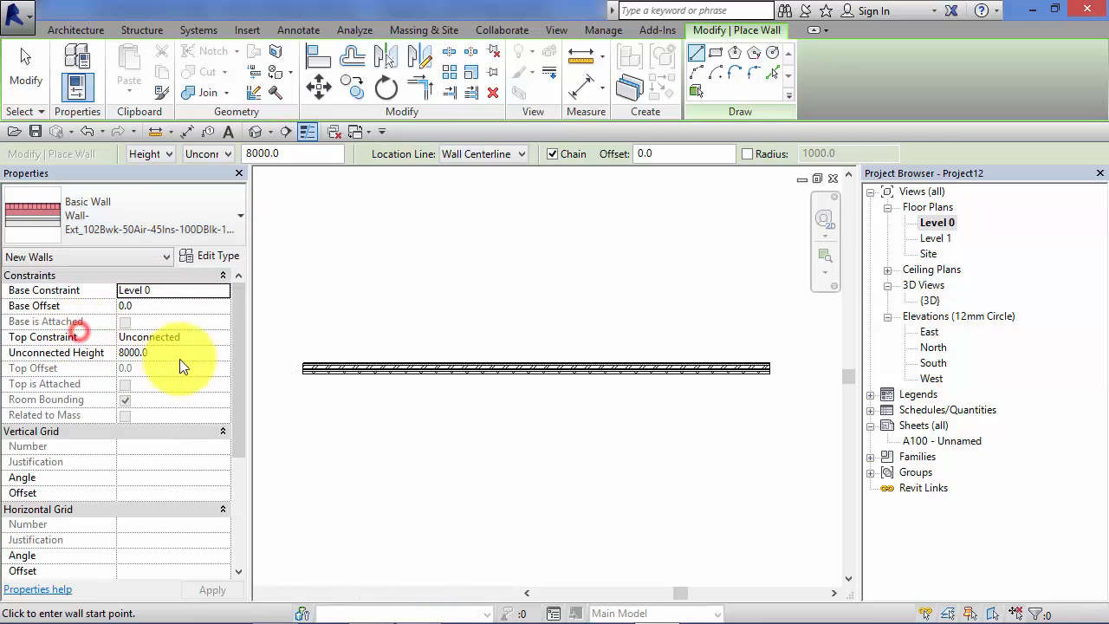
{"action": "scroll", "coordinate": [459, 403], "scroll_direction": "up", "scroll_amount": 1}
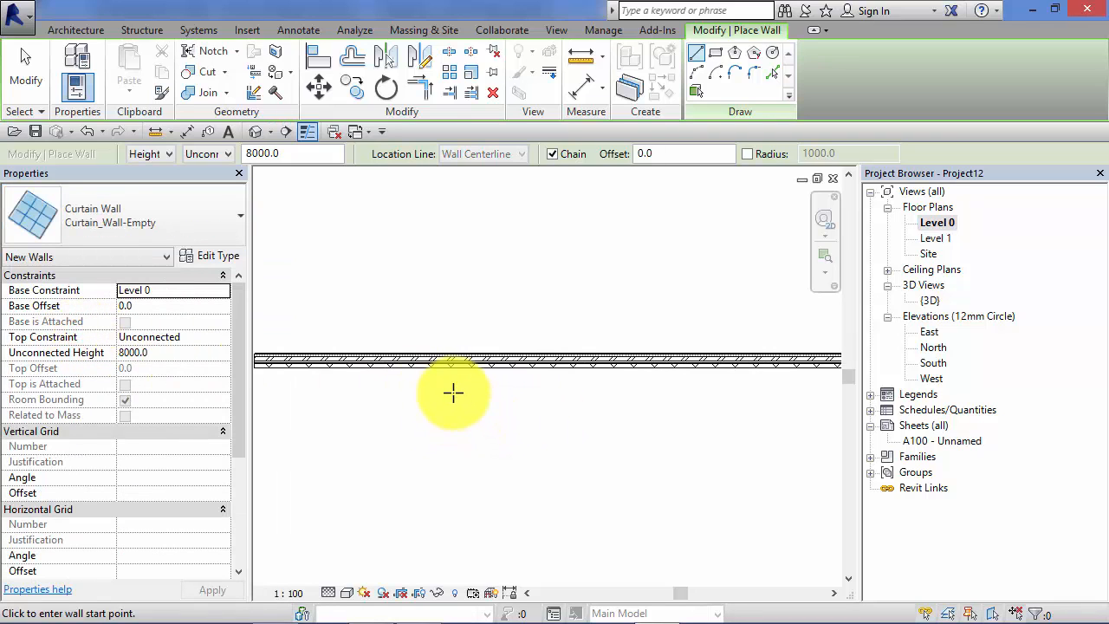
{"action": "left_click", "coordinate": [409, 361]}
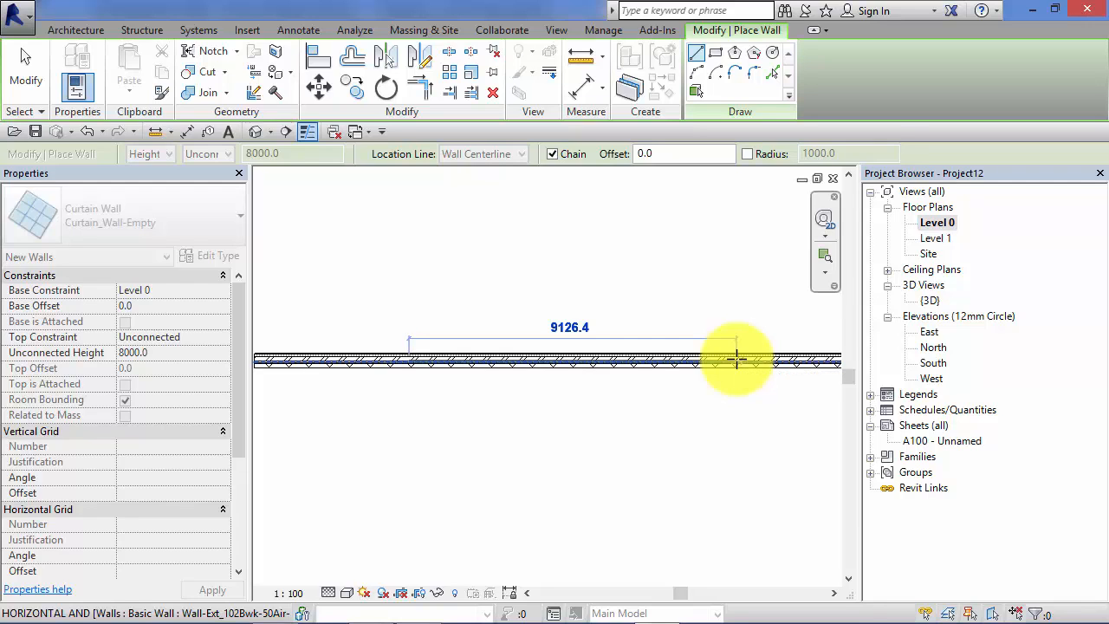
{"action": "left_click", "coordinate": [734, 355]}
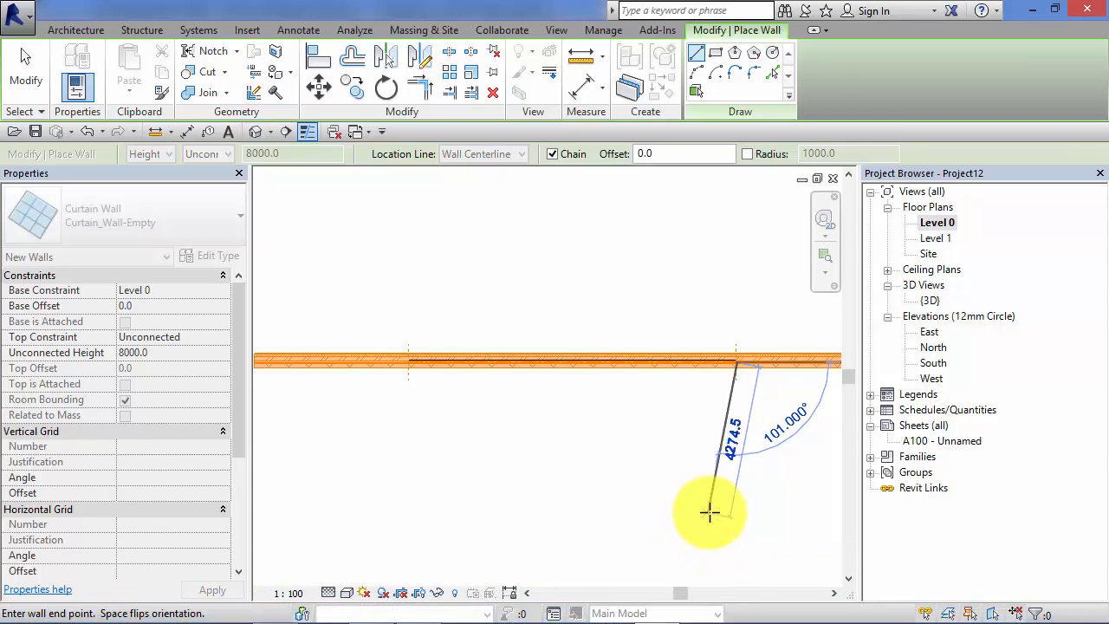
{"action": "key", "text": "Escape"}
Cut the brick wall with the curtain wall placed inside it using Cut Geometry
{"action": "middle_click_drag", "start_coordinate": [509, 419], "coordinate": [424, 398]}
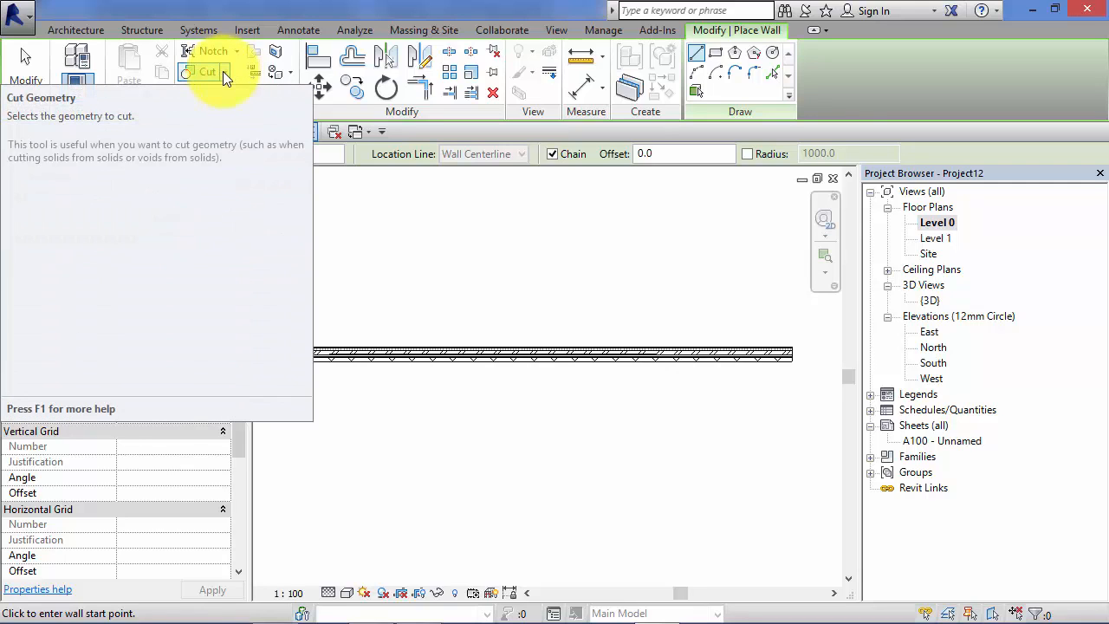
{"action": "left_click", "coordinate": [226, 72]}
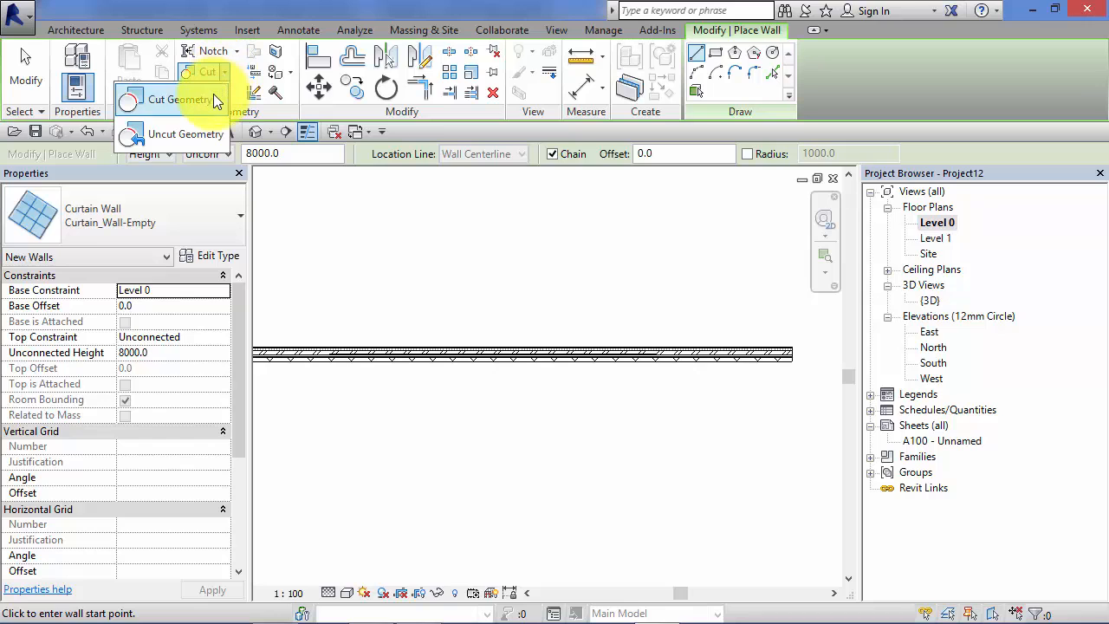
{"action": "left_click", "coordinate": [206, 98]}
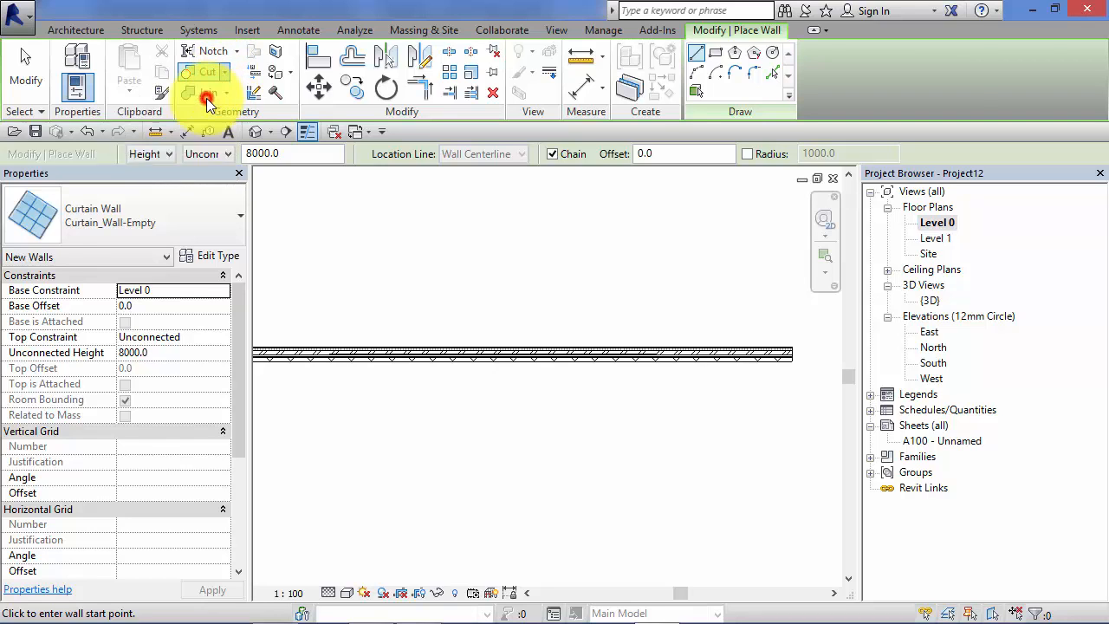
{"action": "scroll", "coordinate": [318, 317], "scroll_direction": "up", "scroll_amount": 2}
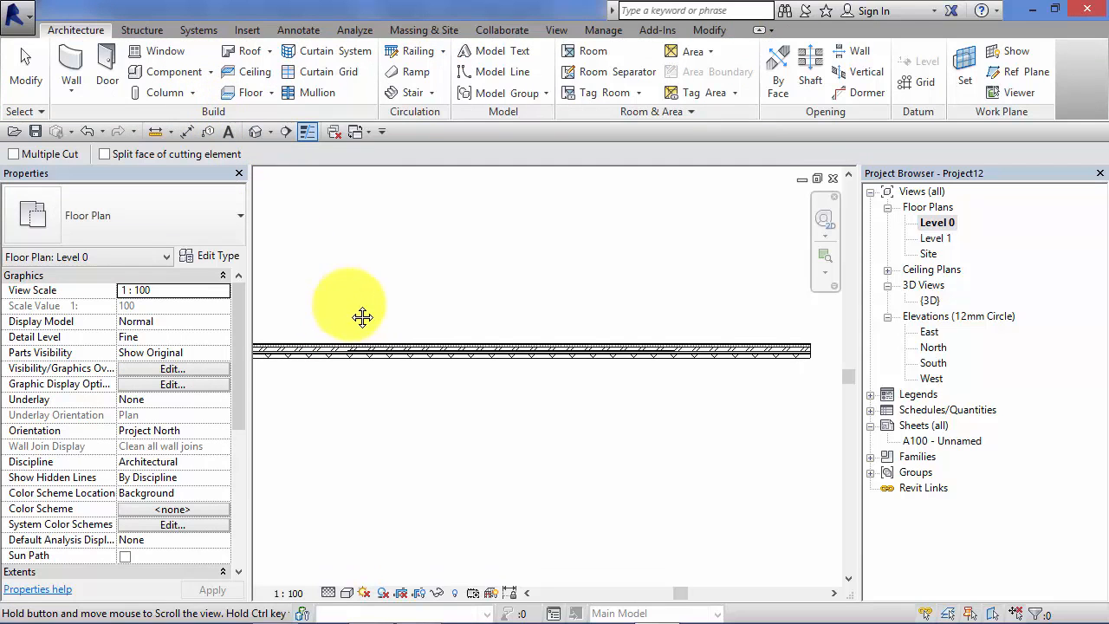
{"action": "left_click", "coordinate": [315, 351]}
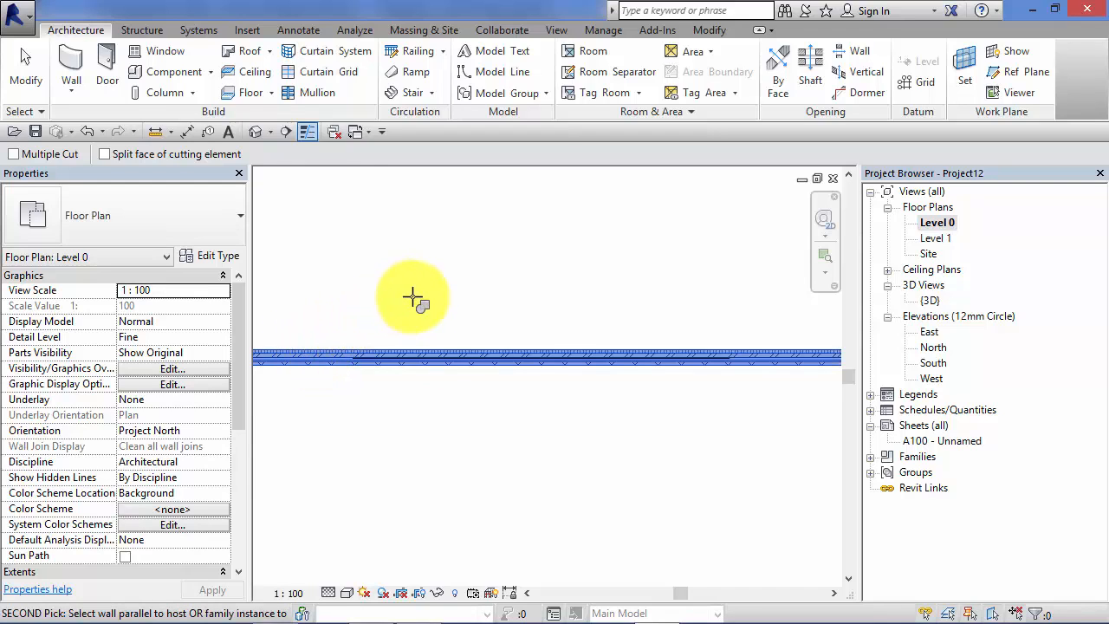
{"action": "left_click", "coordinate": [482, 360]}
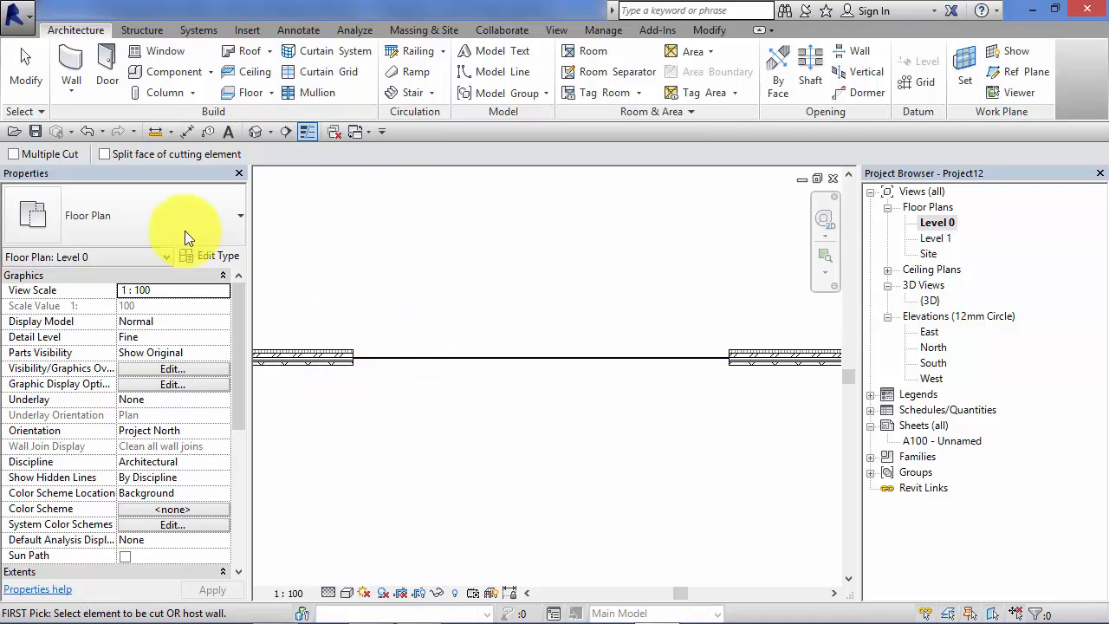
{"action": "left_click", "coordinate": [24, 69]}
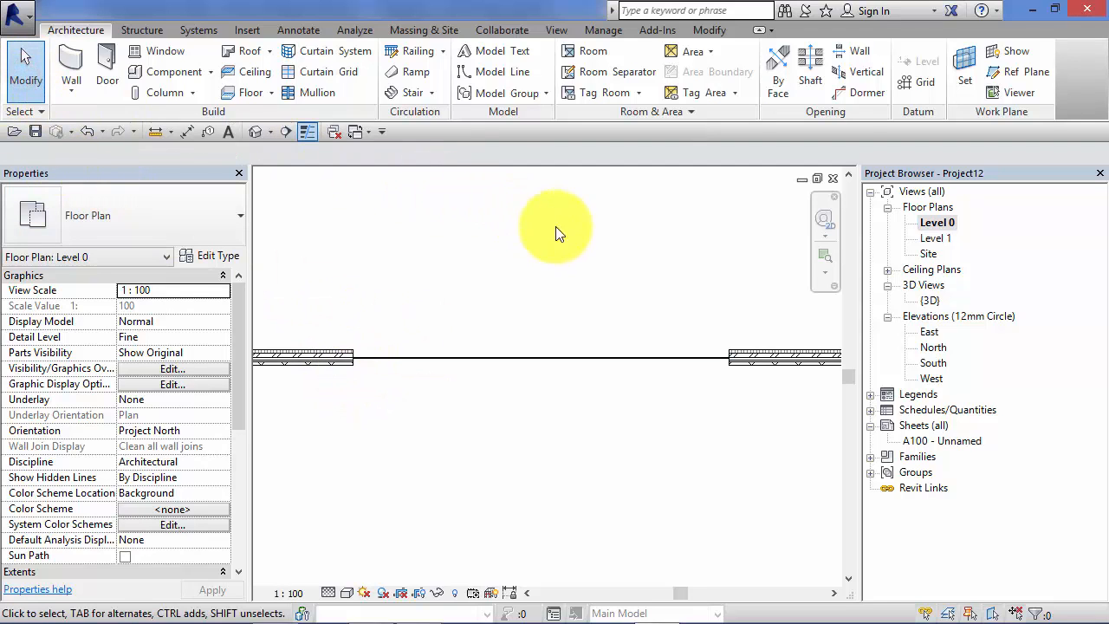
In the 3D view, lower the top edge of the embedded curtain wall to a height of about 3628 mm
{"action": "double_click", "coordinate": [929, 303]}
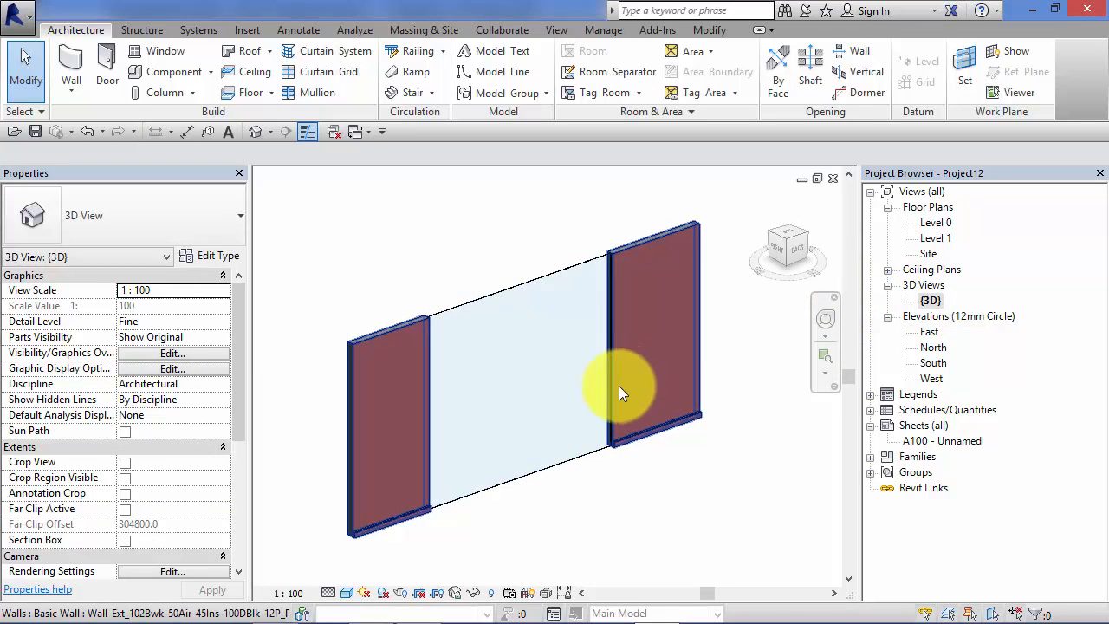
{"action": "left_click", "coordinate": [588, 407]}
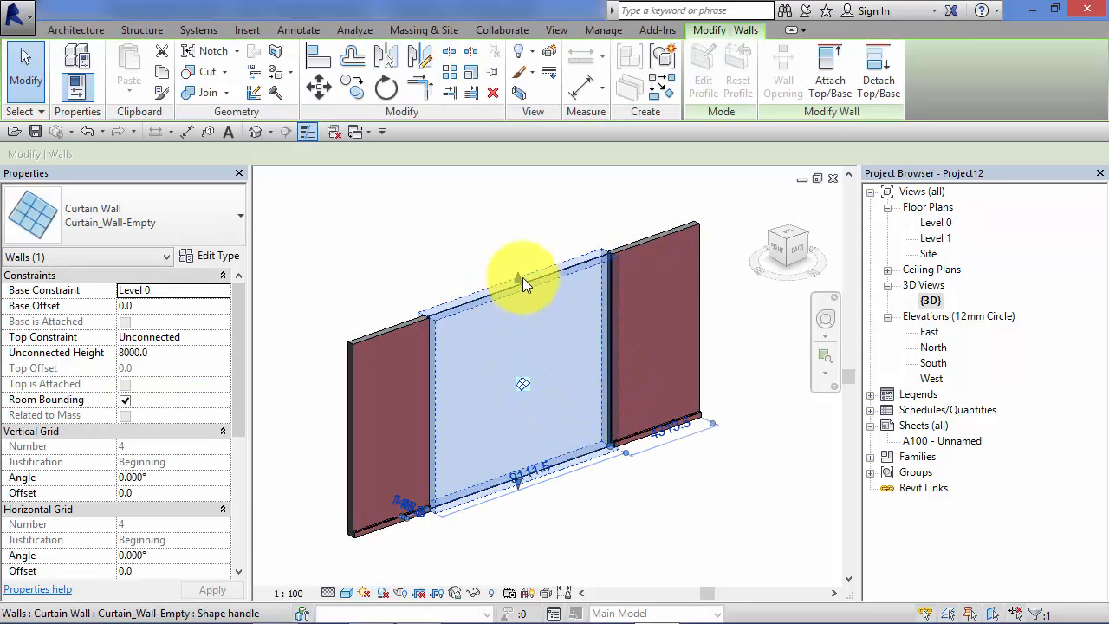
{"action": "left_click_drag", "start_coordinate": [518, 279], "coordinate": [518, 364]}
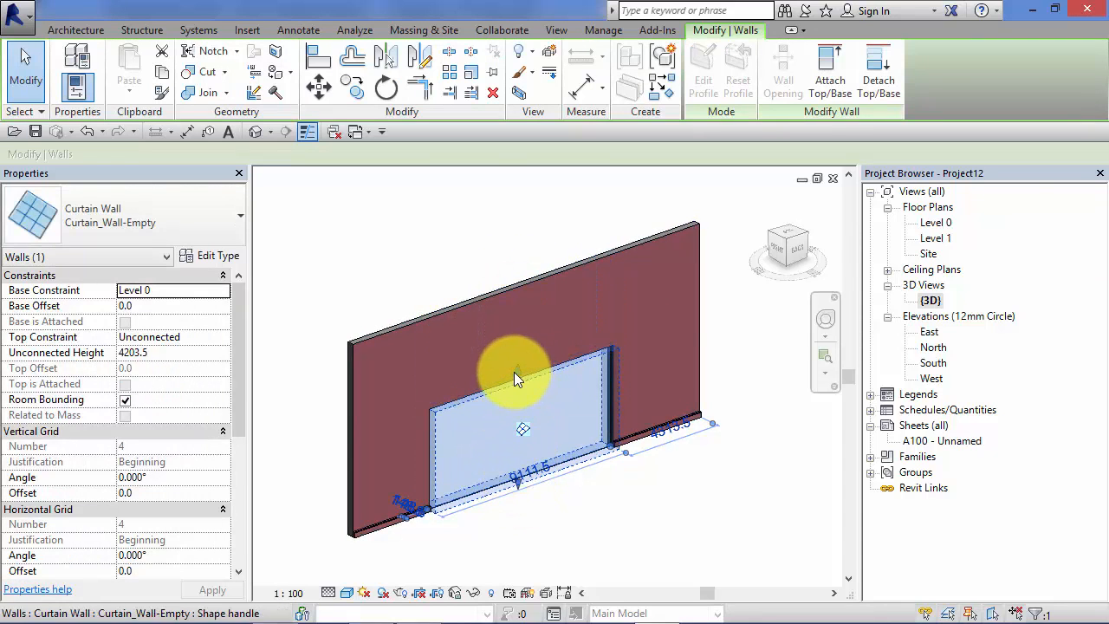
{"action": "left_click_drag", "start_coordinate": [518, 371], "coordinate": [528, 443]}
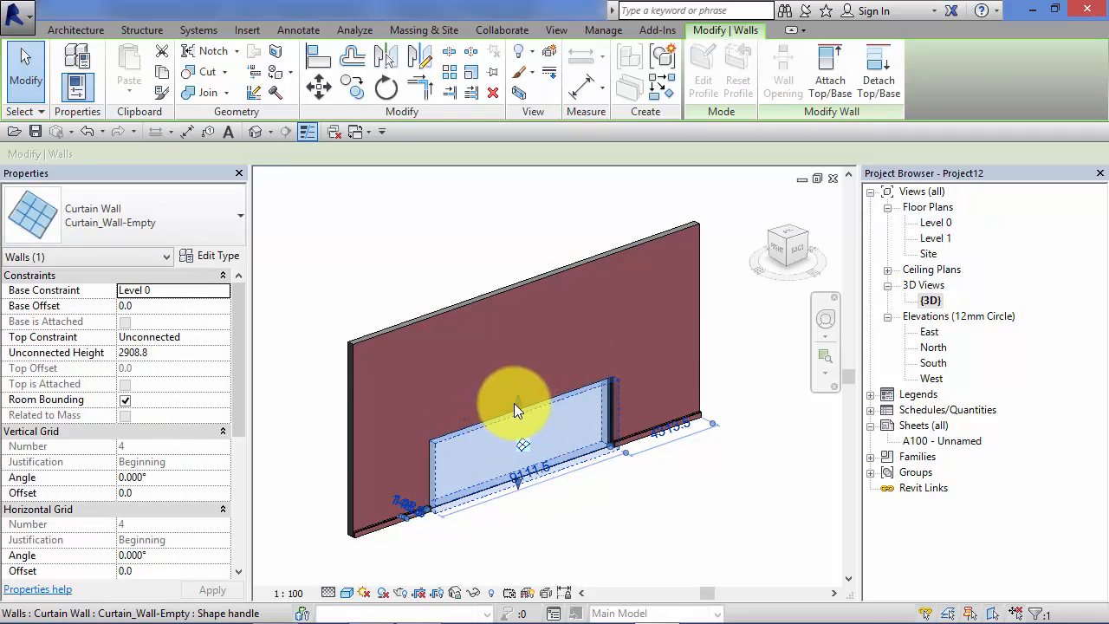
{"action": "left_click_drag", "start_coordinate": [514, 403], "coordinate": [518, 384]}
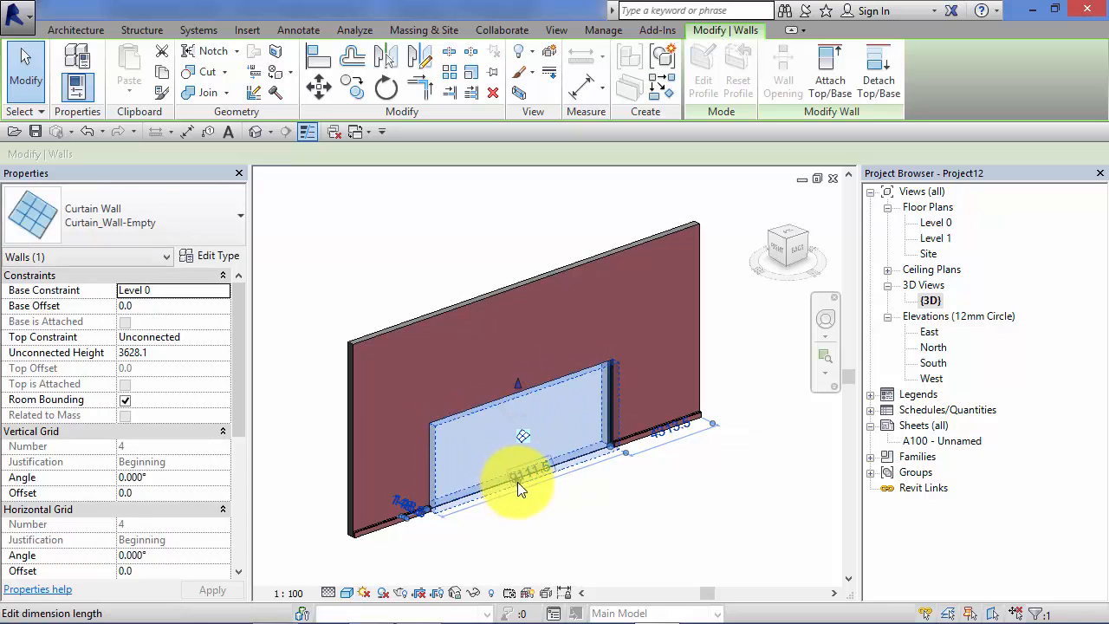
{"action": "left_click", "coordinate": [517, 482]}
{"action": "scroll", "coordinate": [555, 490], "scroll_direction": "up", "scroll_amount": 1}
{"action": "key", "text": "Escape"}
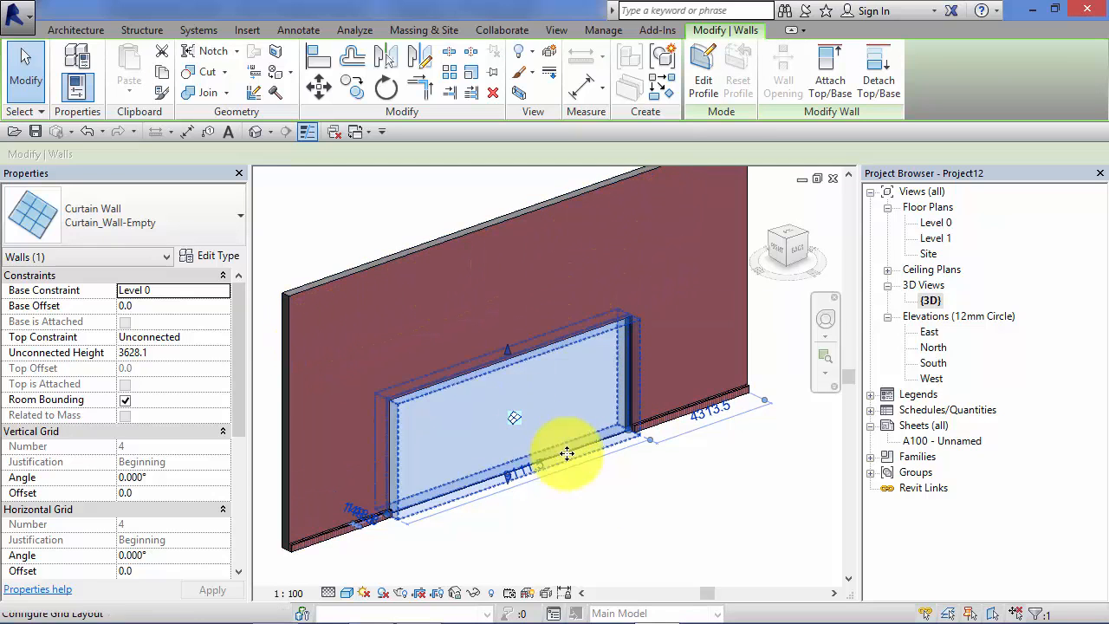
{"action": "scroll", "coordinate": [577, 505], "scroll_direction": "down", "scroll_amount": 1}
{"action": "middle_click_drag", "start_coordinate": [569, 516], "coordinate": [553, 509]}
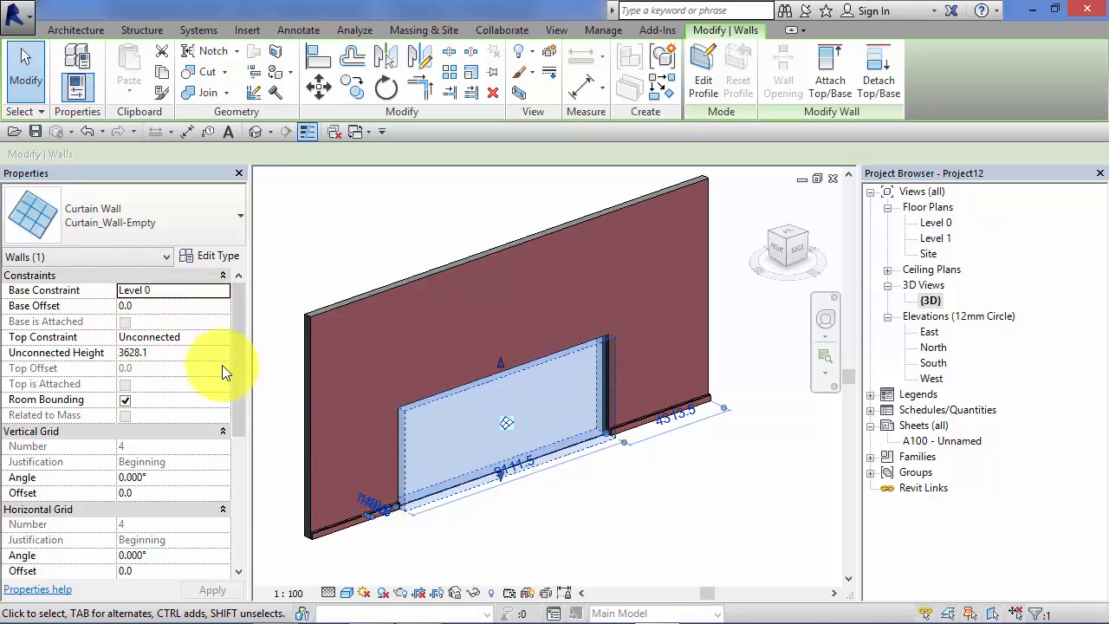
{"action": "left_click", "coordinate": [638, 512]}
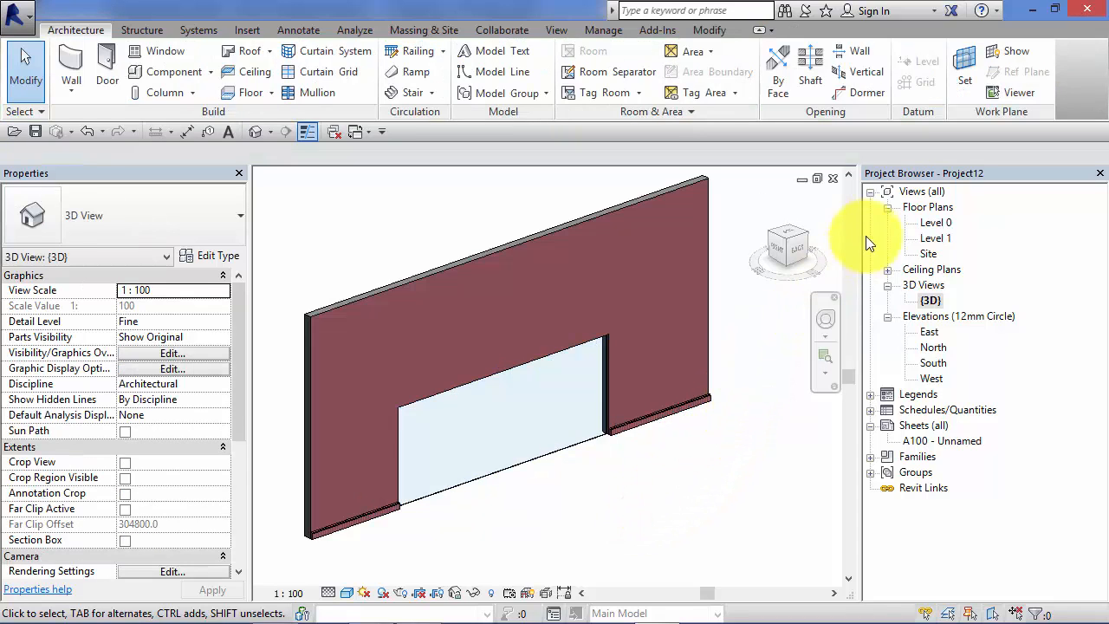
Return to the Level 0 floor plan and delete the curtain wall from the brick wall
{"action": "double_click", "coordinate": [932, 224]}
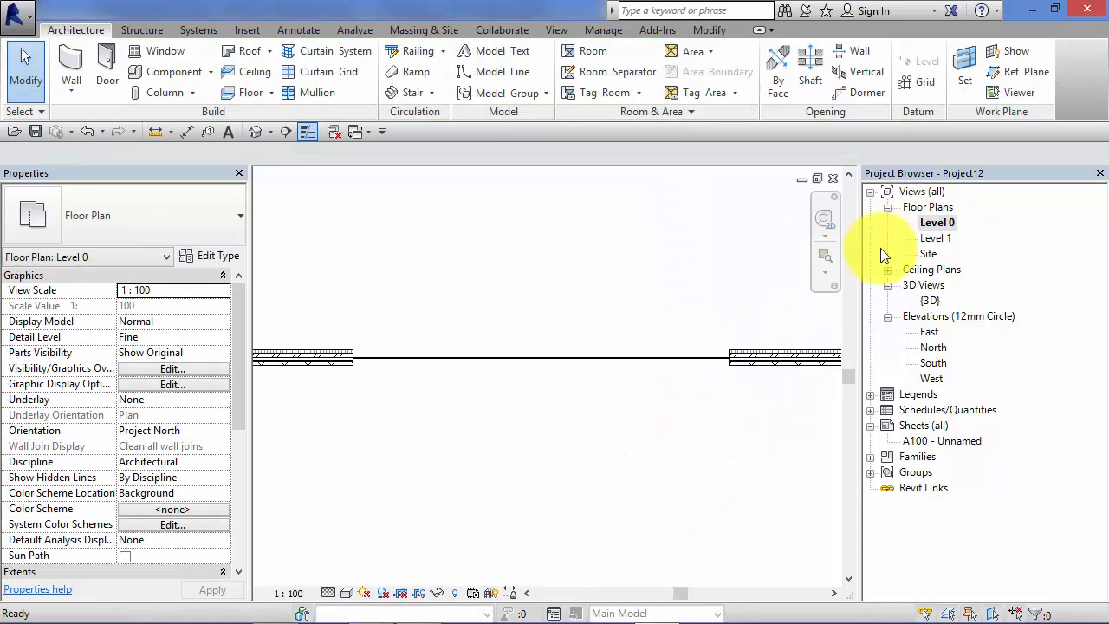
{"action": "scroll", "coordinate": [485, 412], "scroll_direction": "down", "scroll_amount": 1}
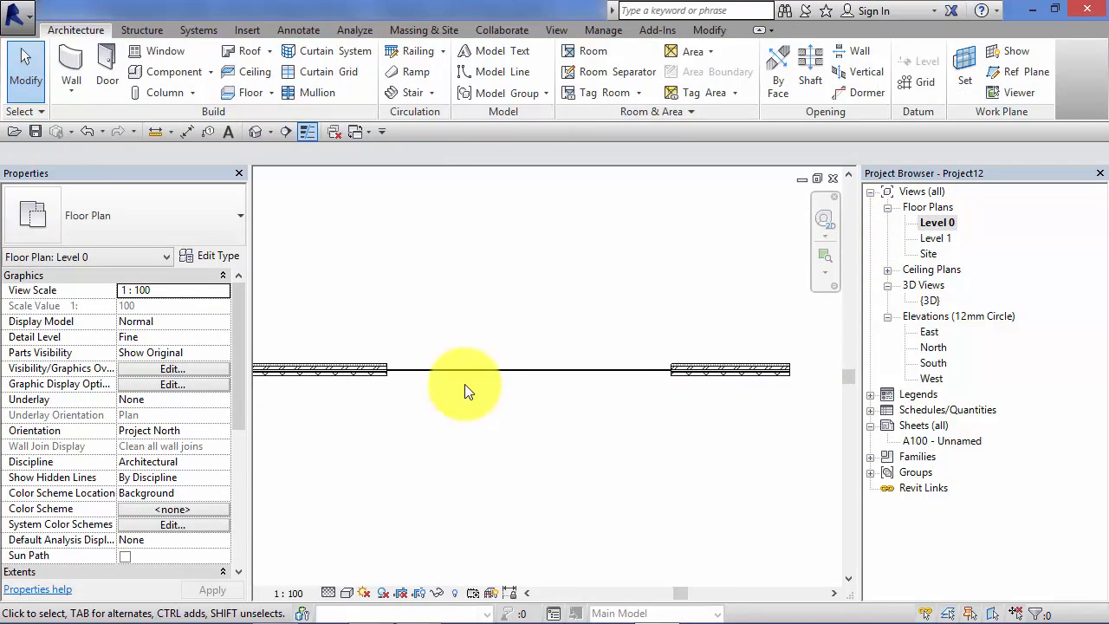
{"action": "left_click", "coordinate": [483, 371]}
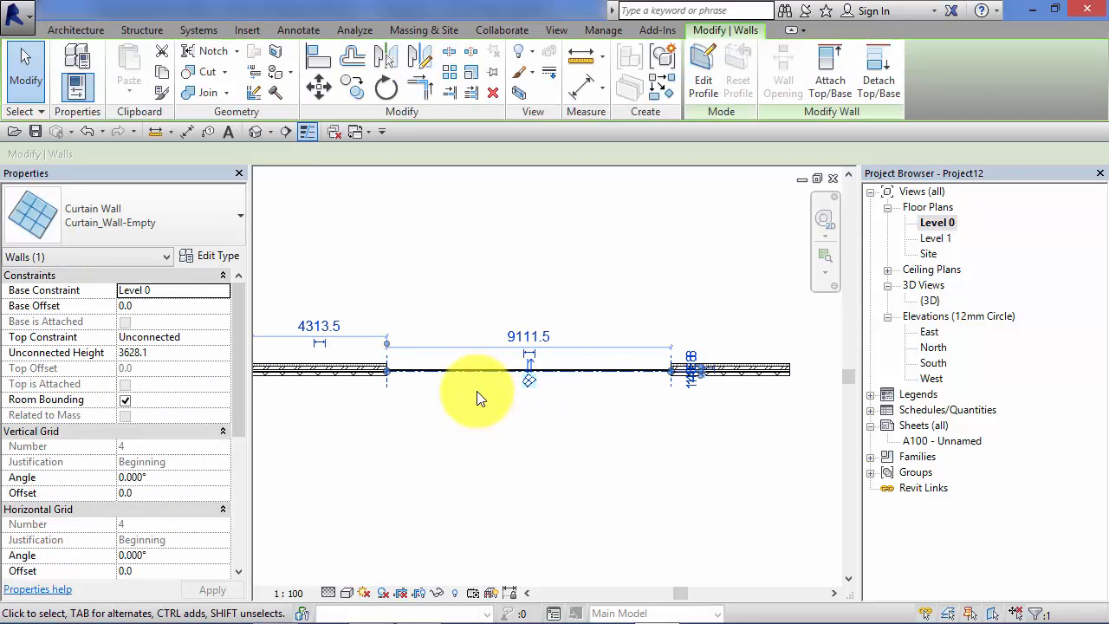
{"action": "left_click", "coordinate": [476, 399]}
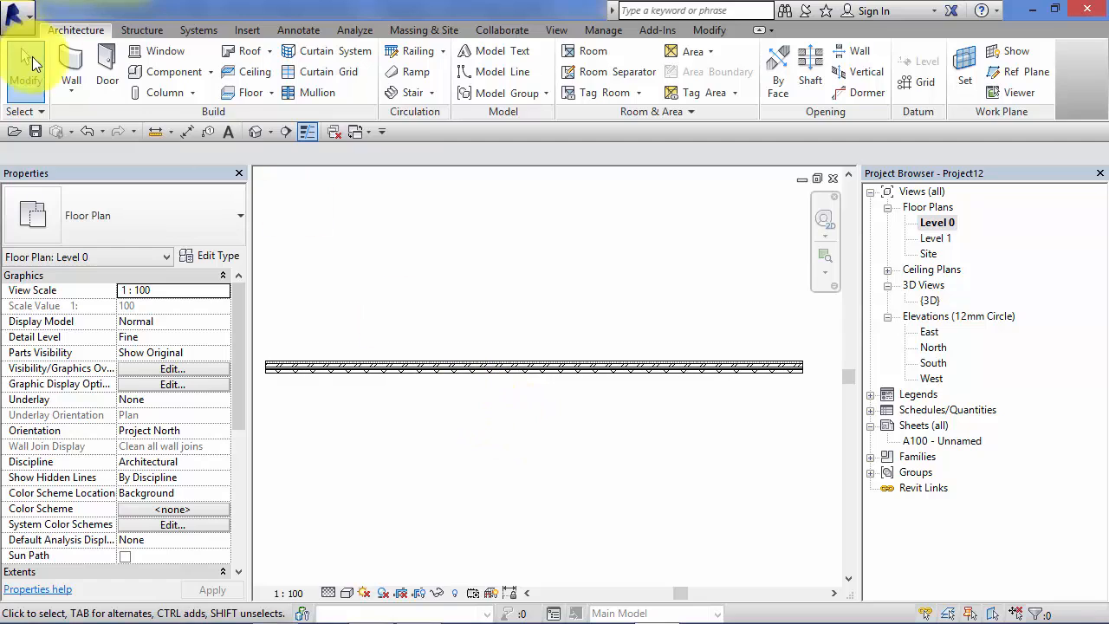
{"action": "left_click", "coordinate": [70, 64]}
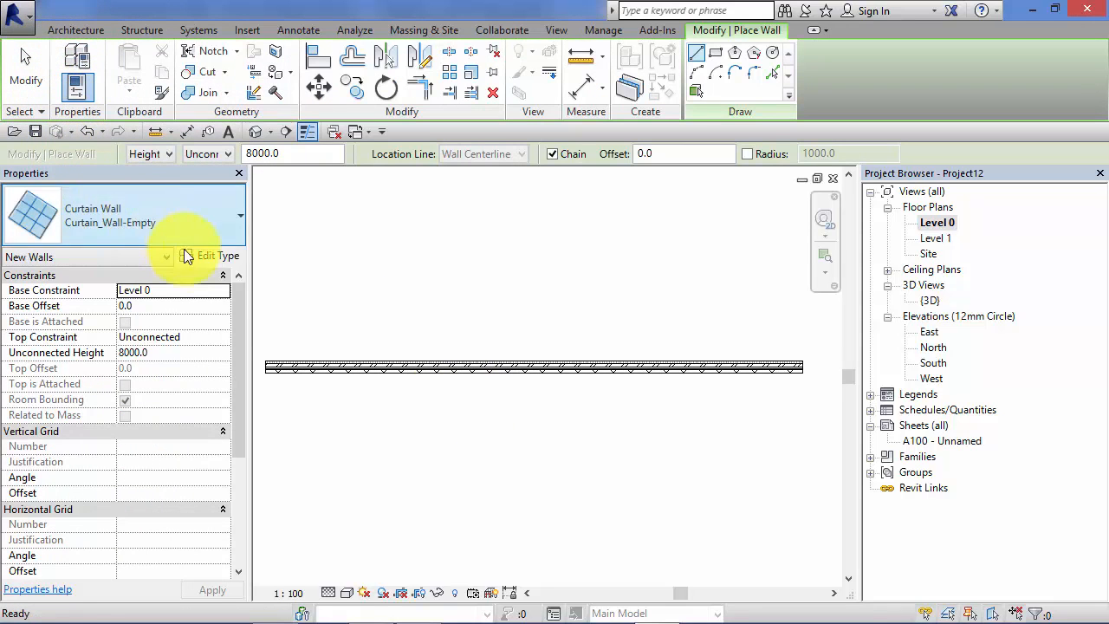
{"action": "key", "text": "Escape"}
{"action": "key", "text": "Escape"}
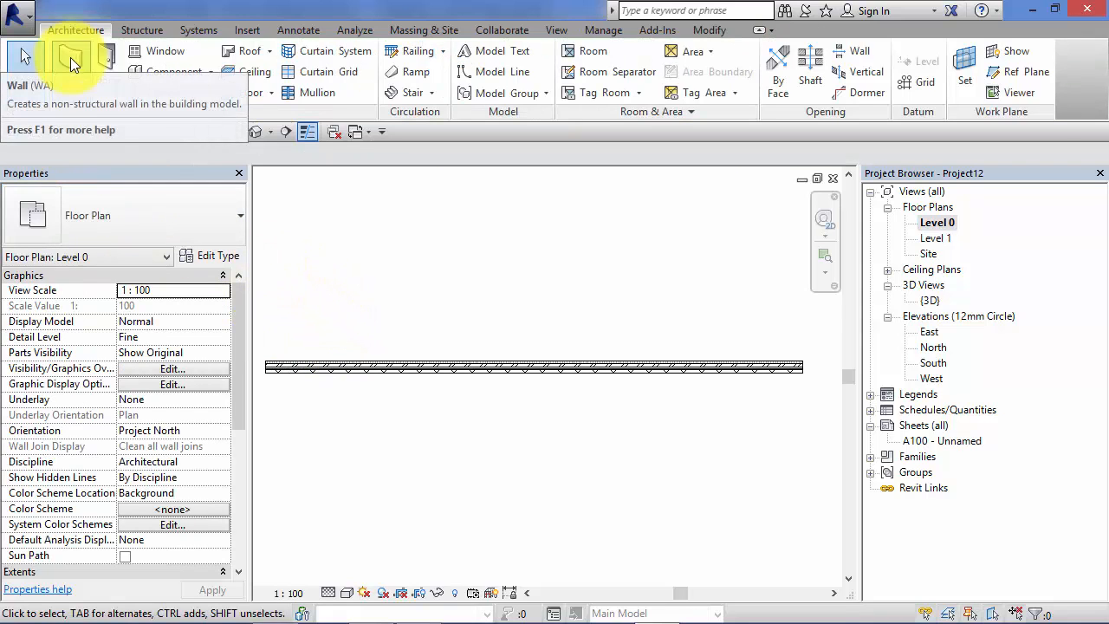
Turn on Automatically Embed in the type properties of the Curtain_Wall-Empty wall type
{"action": "left_click", "coordinate": [74, 61]}
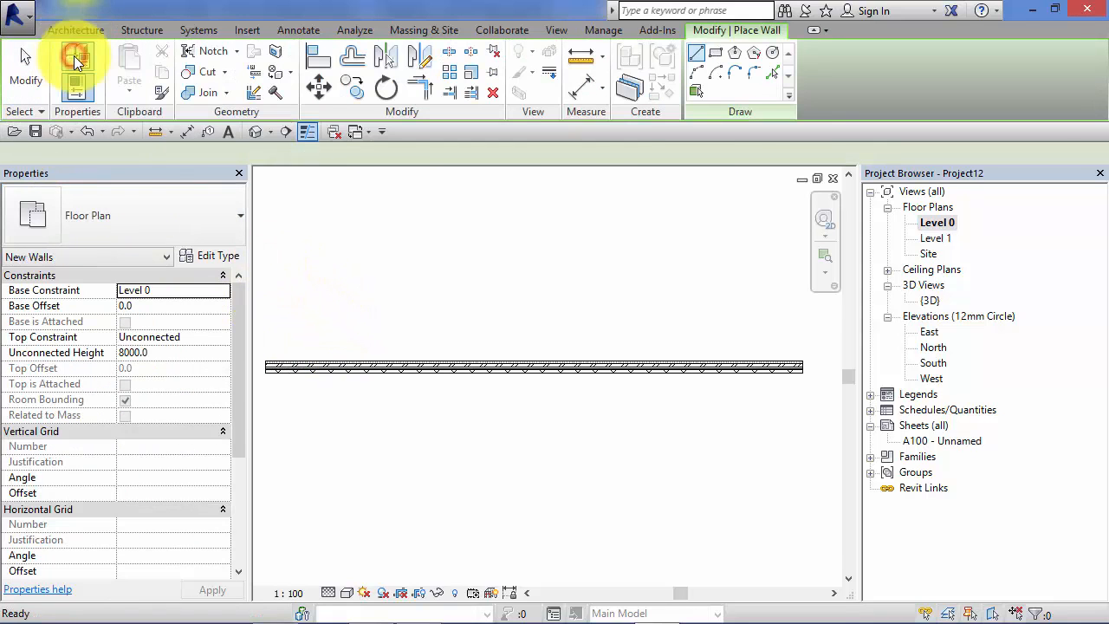
{"action": "left_click", "coordinate": [209, 260]}
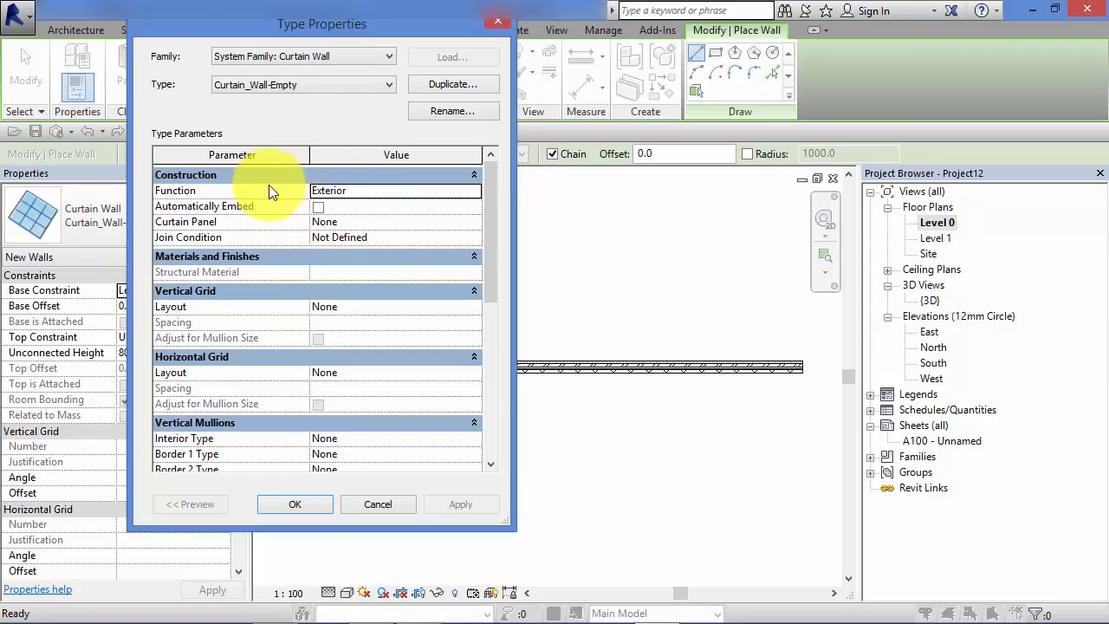
{"action": "left_click", "coordinate": [318, 208]}
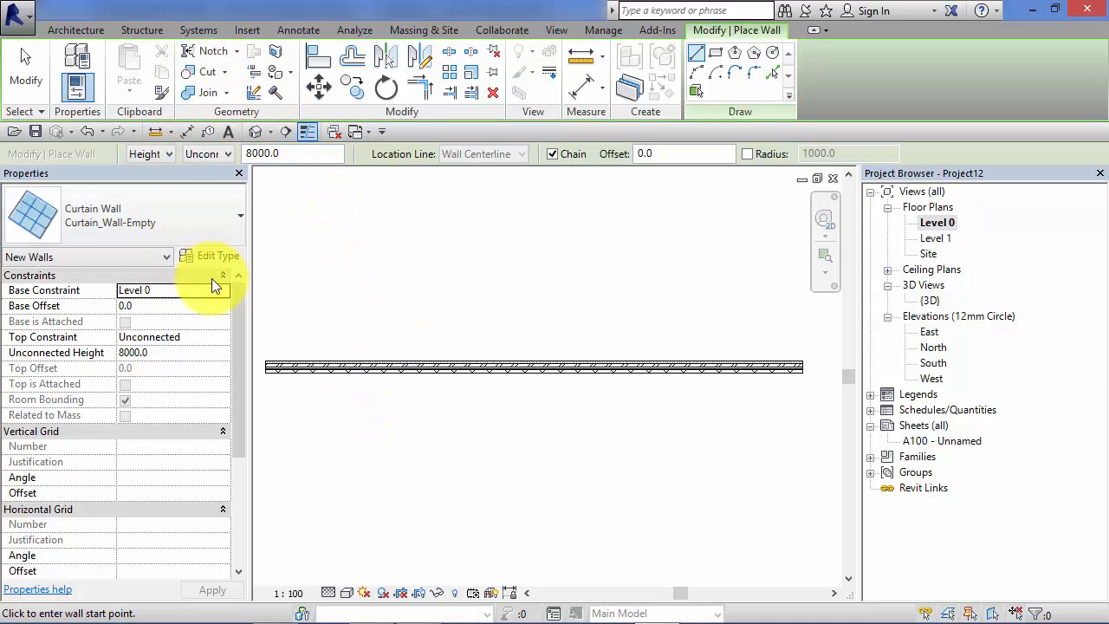
Draw a Curtain_Wall-Empty curtain wall about 6000 mm long inside the brick wall on Level 0, with an unconnected height of 8000 mm
{"action": "left_click", "coordinate": [408, 366]}
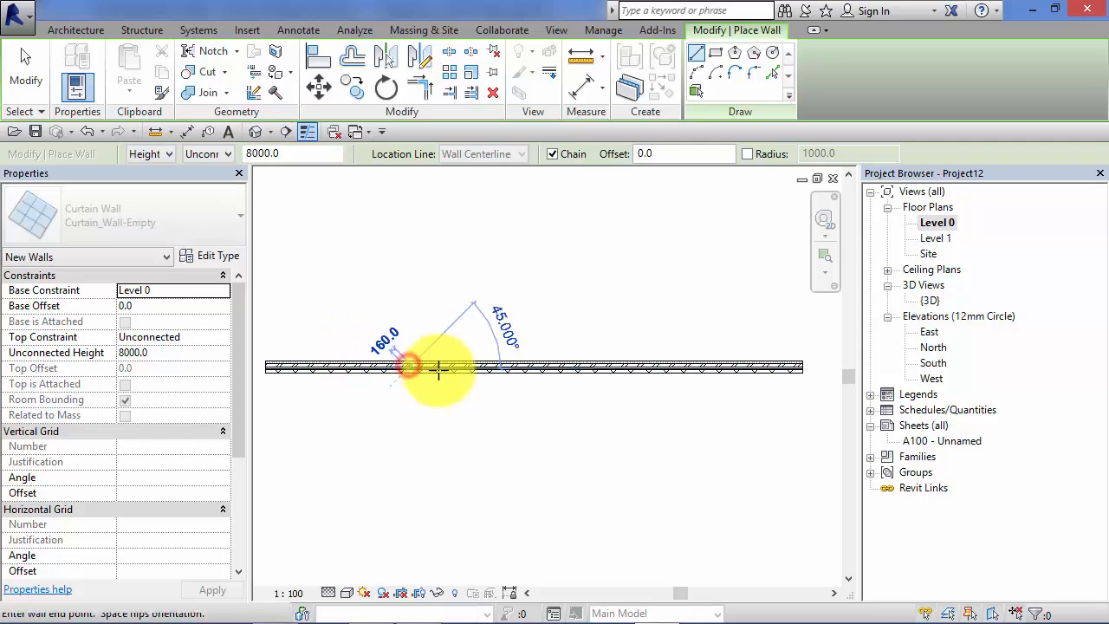
{"action": "left_click", "coordinate": [594, 365]}
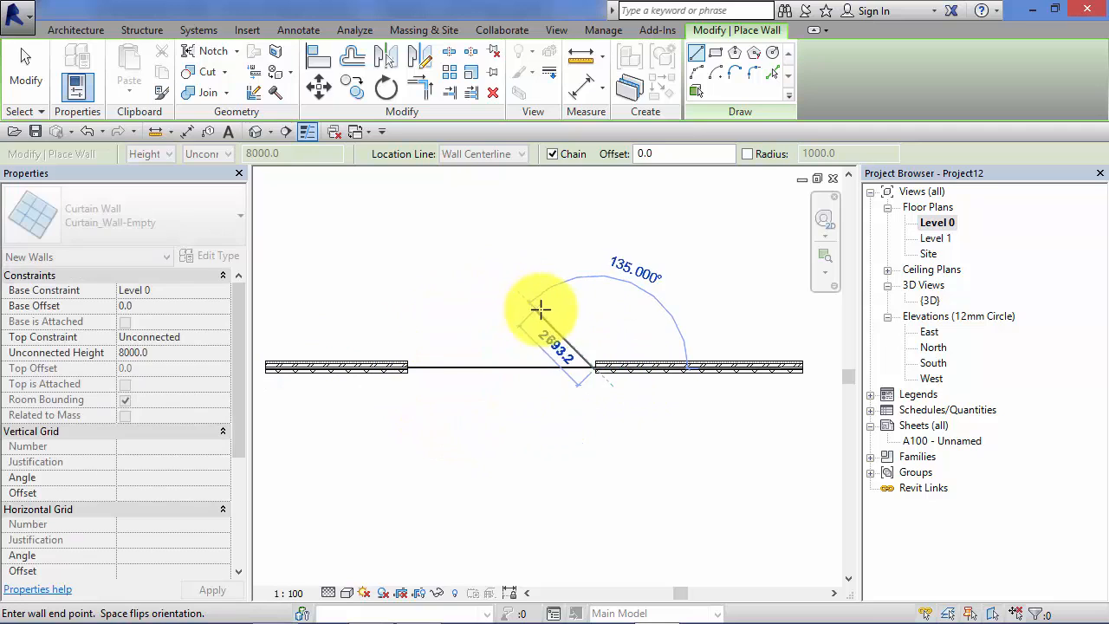
{"action": "left_click", "coordinate": [27, 74]}
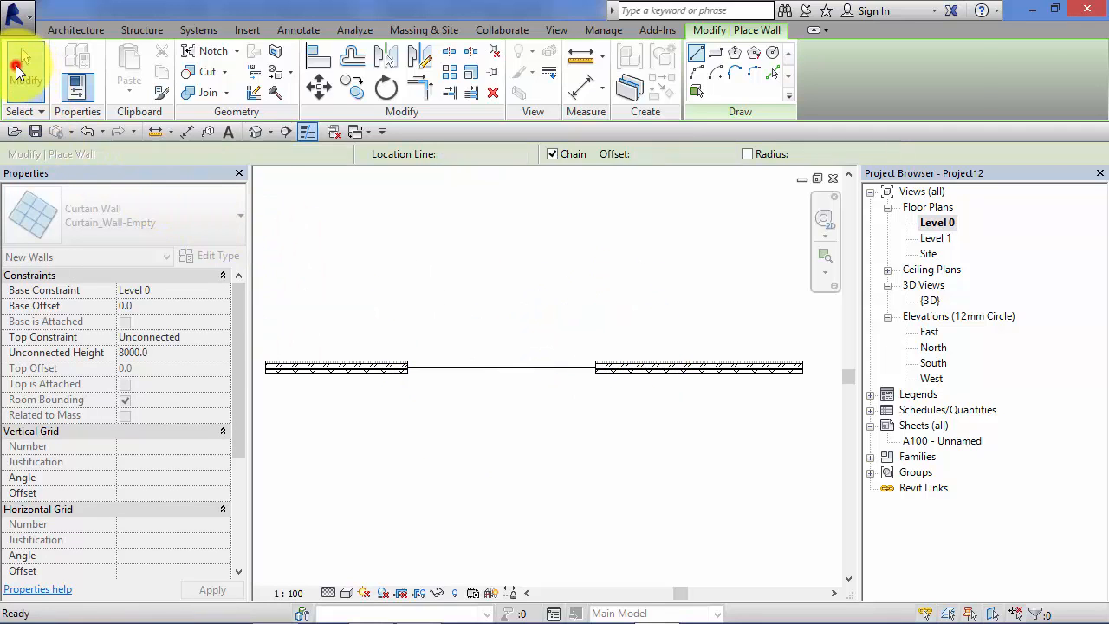
In the 3D view, lower the top edge of the embedded curtain wall
{"action": "double_click", "coordinate": [928, 302]}
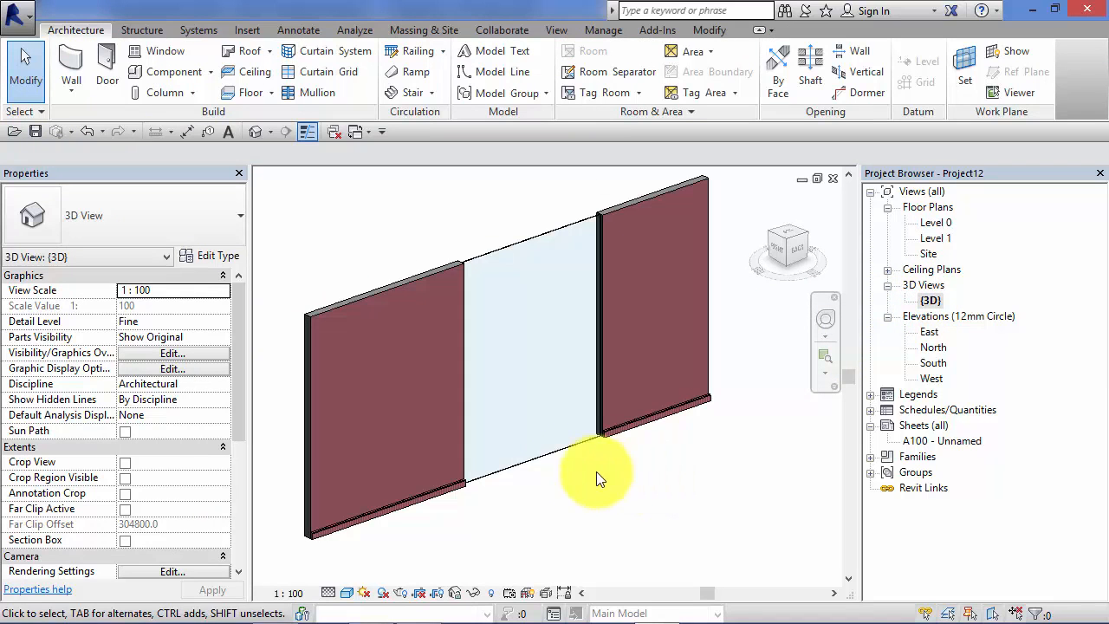
{"action": "left_click", "coordinate": [559, 449]}
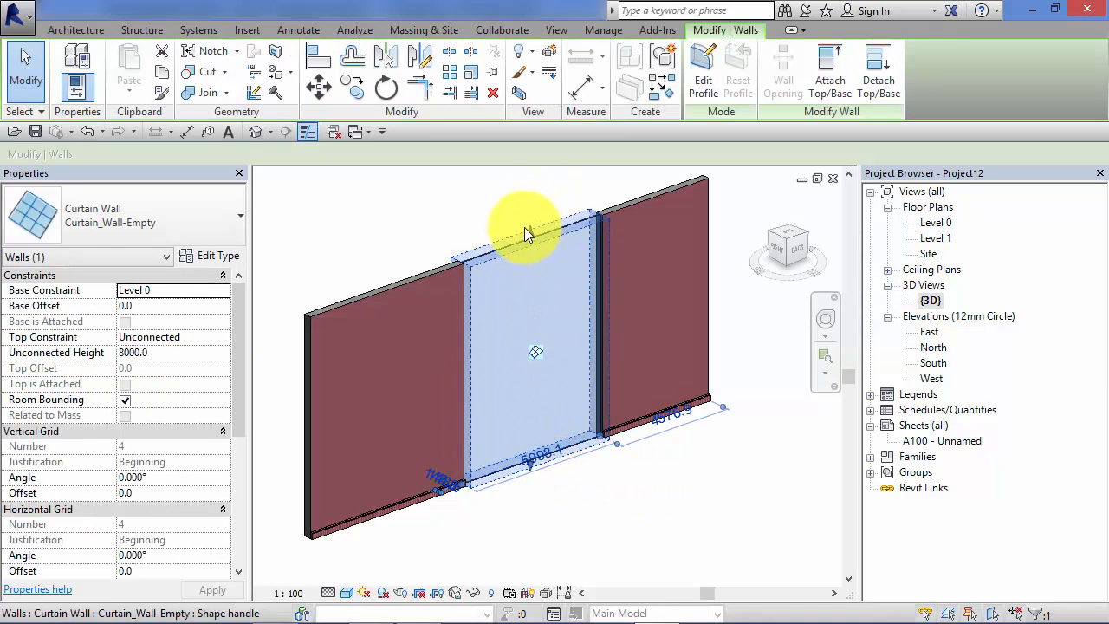
{"action": "left_click_drag", "start_coordinate": [531, 232], "coordinate": [507, 376]}
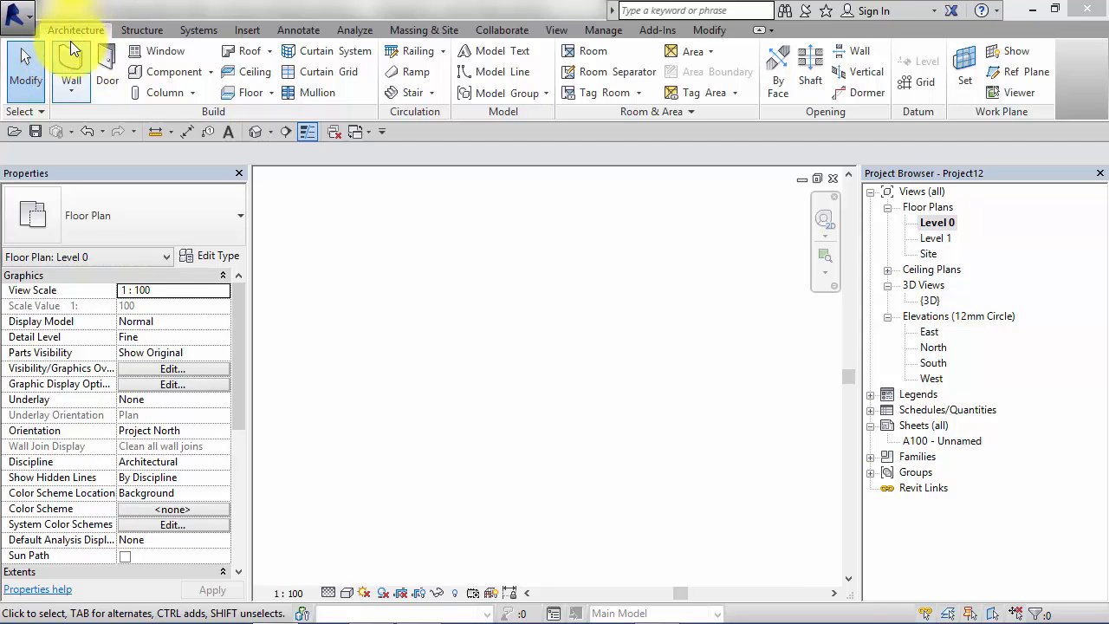
Draw two perpendicular Curtain_Wall-Empty curtain walls forming a corner on Level 0, the horizontal one about 2015 mm long, with an unconnected height of 8000 mm
{"action": "left_click", "coordinate": [75, 71]}
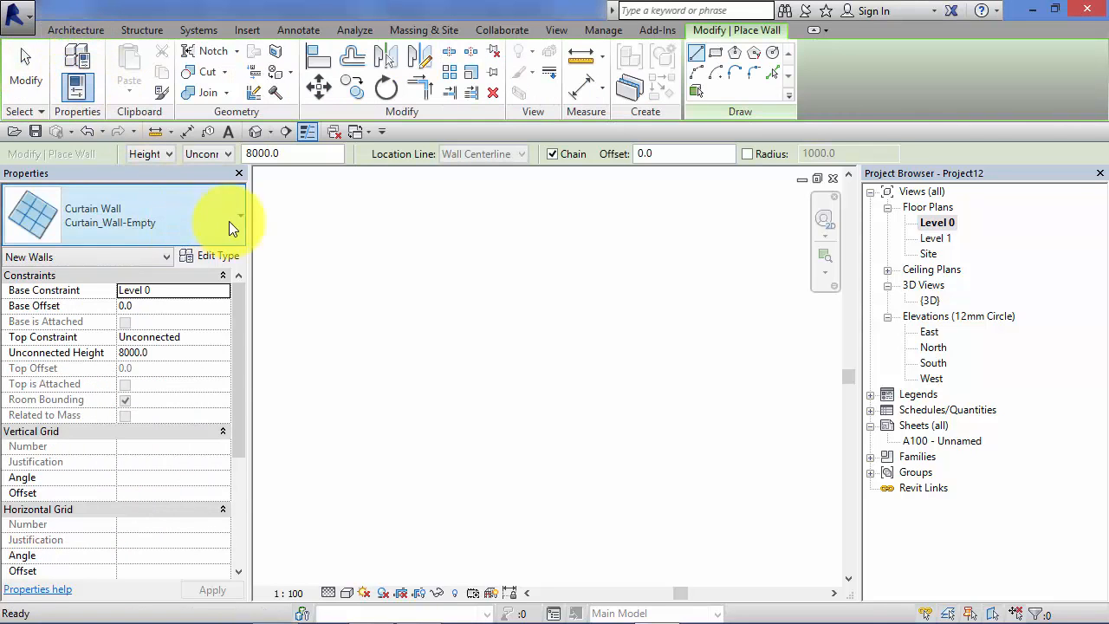
{"action": "left_click", "coordinate": [435, 318]}
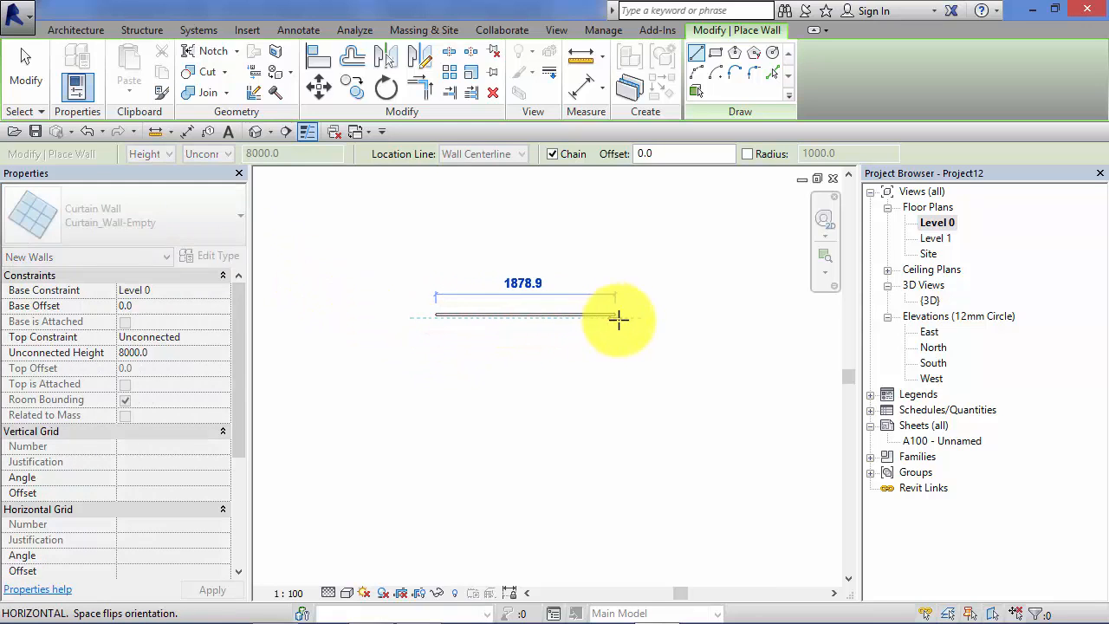
{"action": "left_click", "coordinate": [627, 320]}
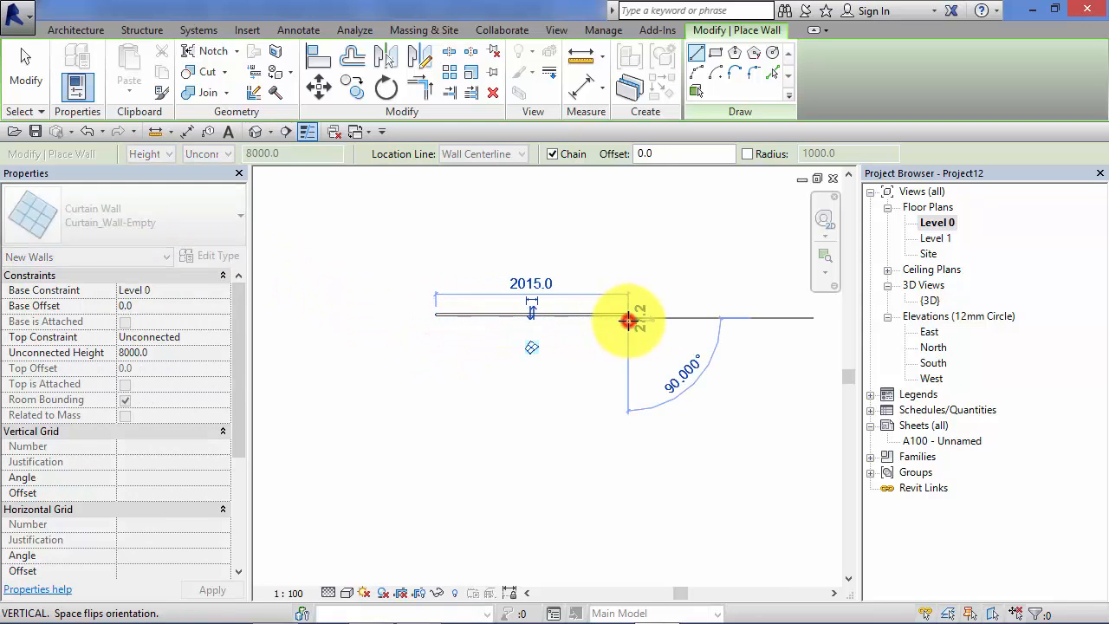
{"action": "left_click", "coordinate": [623, 416]}
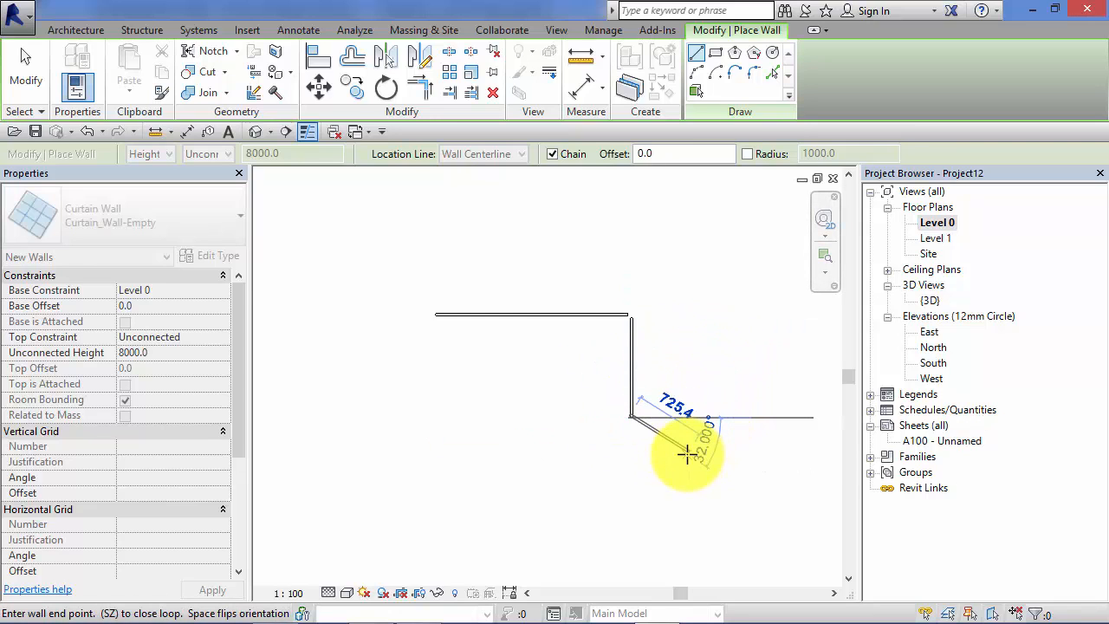
{"action": "left_click", "coordinate": [24, 71]}
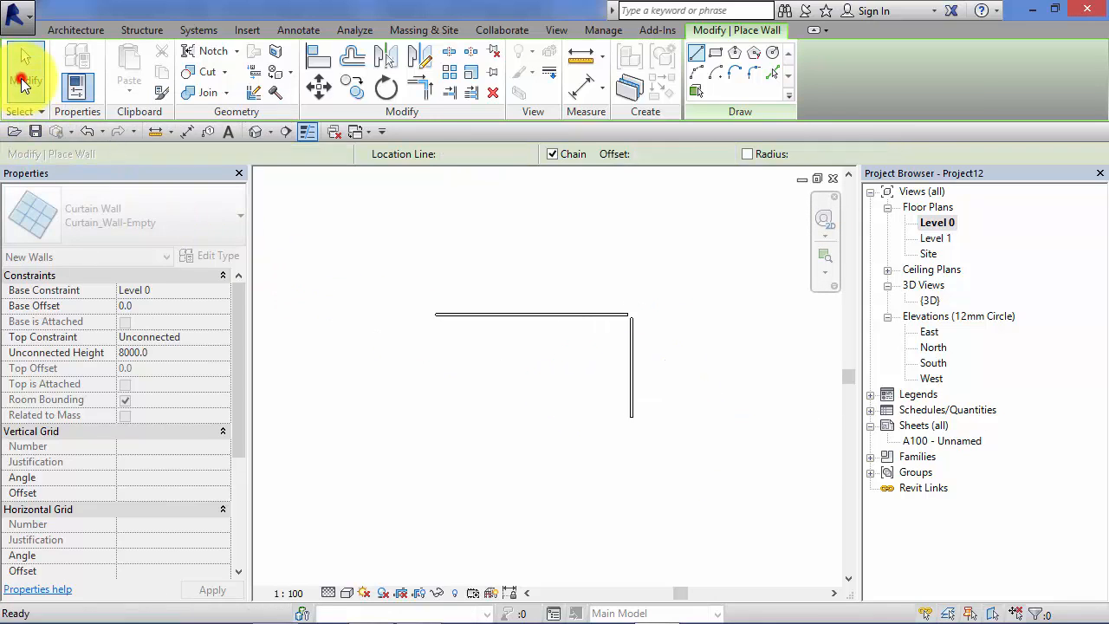
Examine in the 3D view how the two curtain walls meet at their shared corner
{"action": "double_click", "coordinate": [927, 301]}
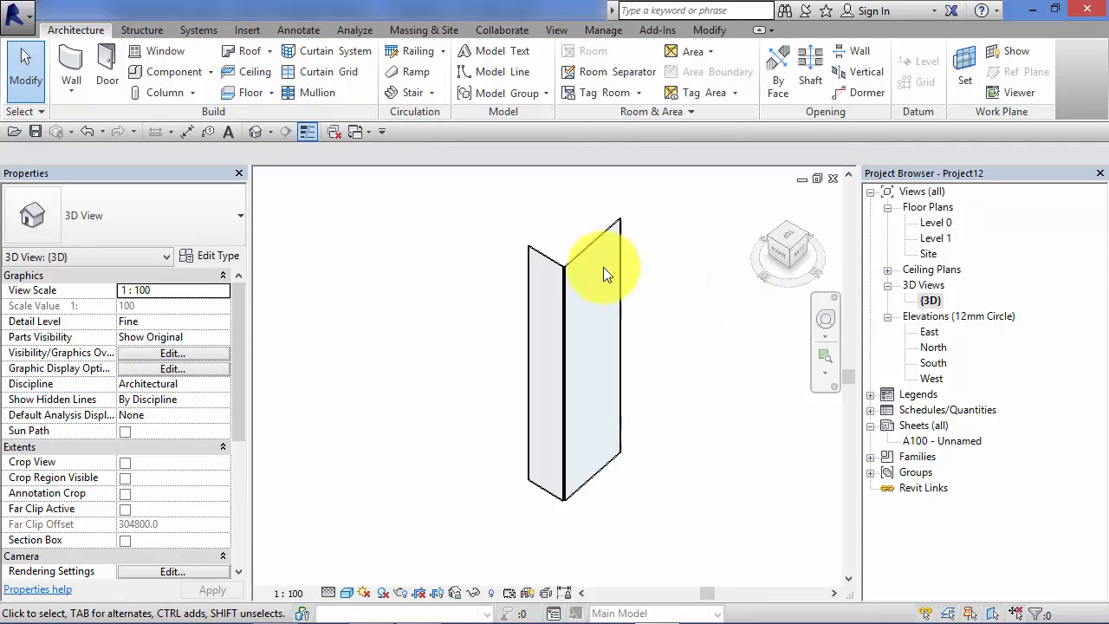
{"action": "scroll", "coordinate": [572, 253], "scroll_direction": "up", "scroll_amount": 5}
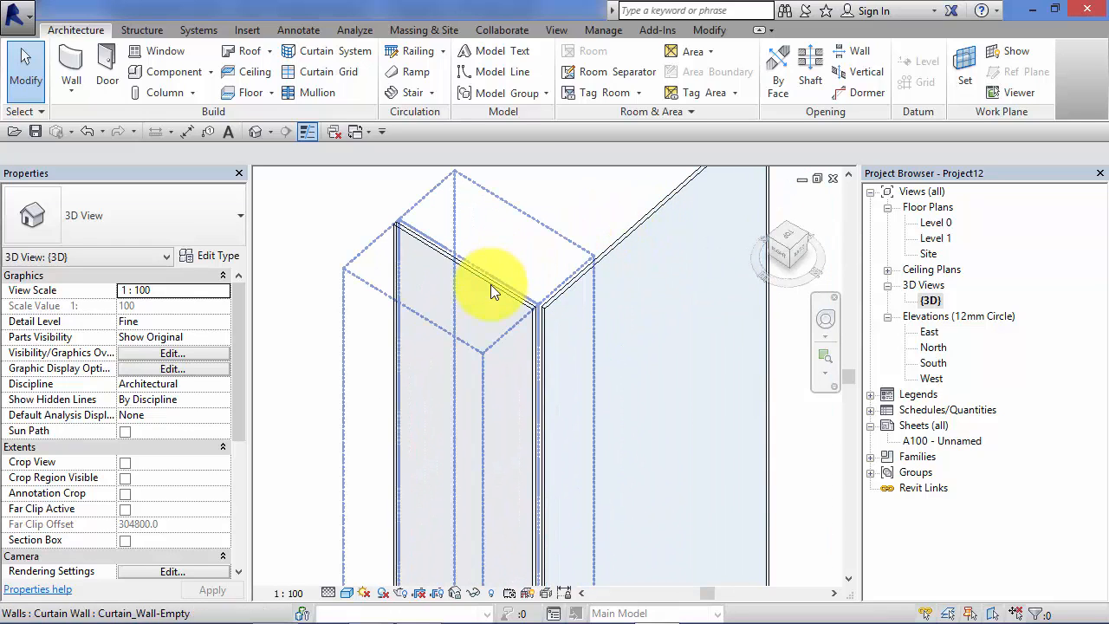
{"action": "scroll", "coordinate": [533, 303], "scroll_direction": "up", "scroll_amount": 3}
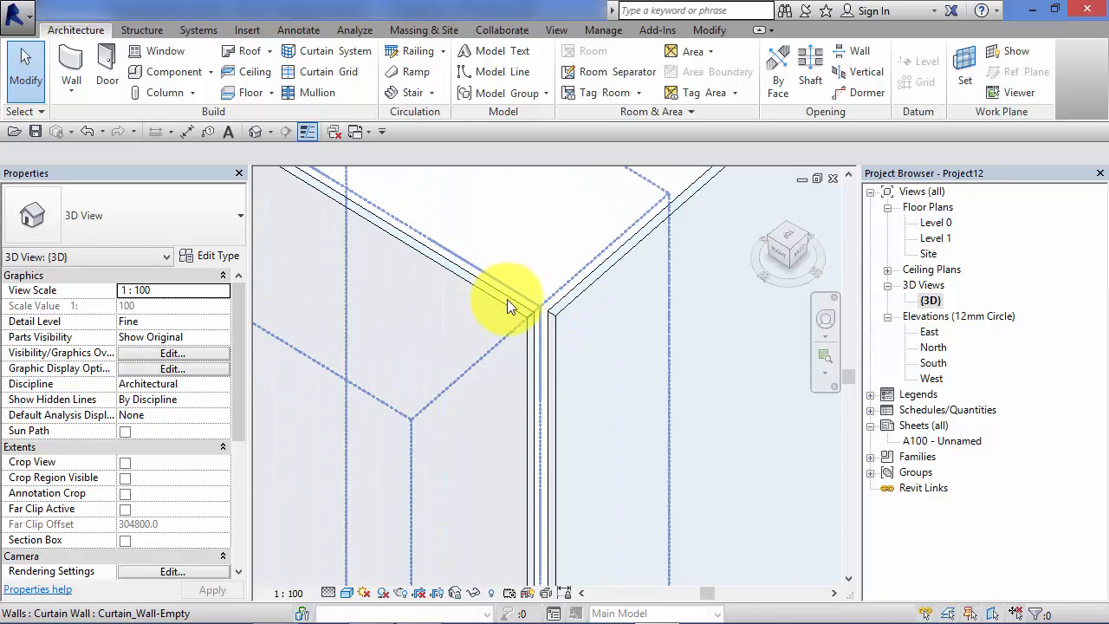
{"action": "scroll", "coordinate": [535, 320], "scroll_direction": "down", "scroll_amount": 5}
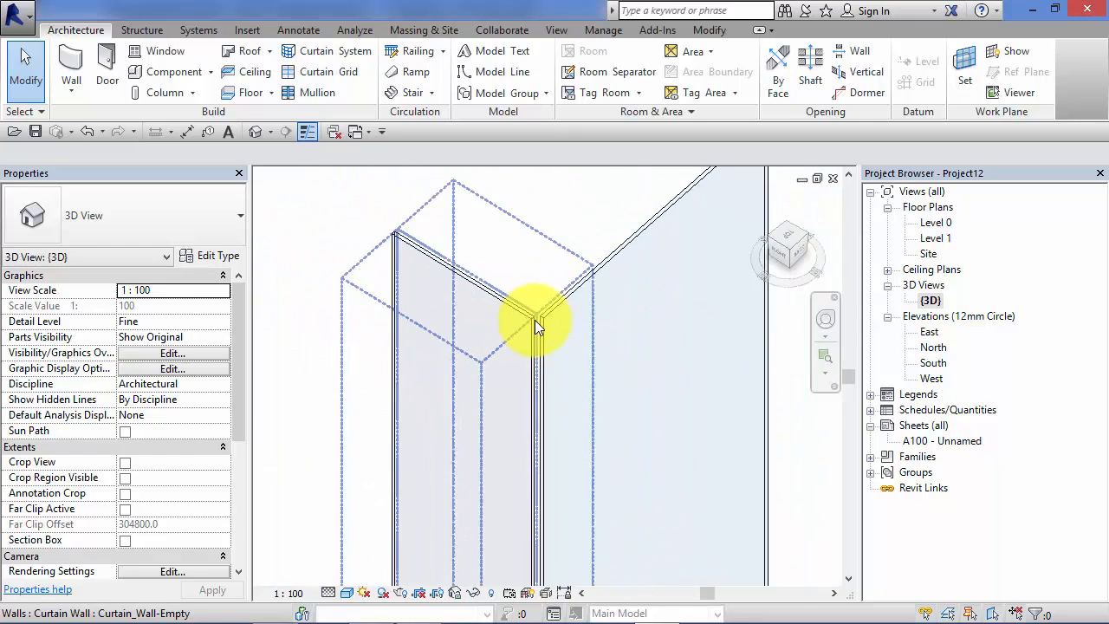
{"action": "middle_click_drag", "start_coordinate": [705, 417], "coordinate": [657, 374]}
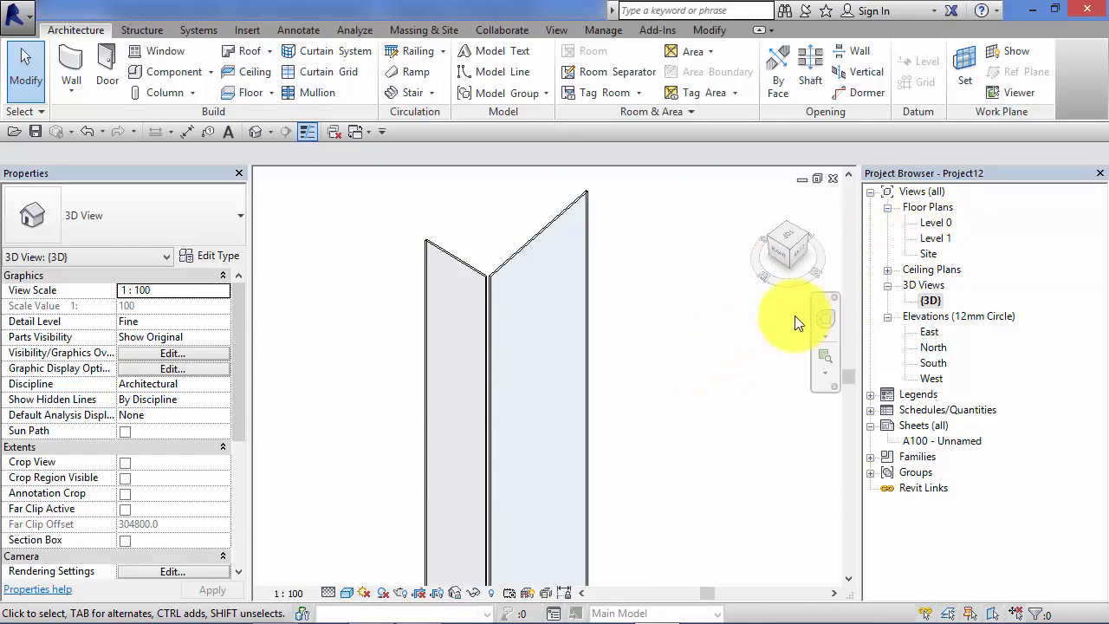
{"action": "scroll", "coordinate": [656, 438], "scroll_direction": "down", "scroll_amount": 1}
{"action": "middle_click_drag", "start_coordinate": [656, 438], "coordinate": [656, 386]}
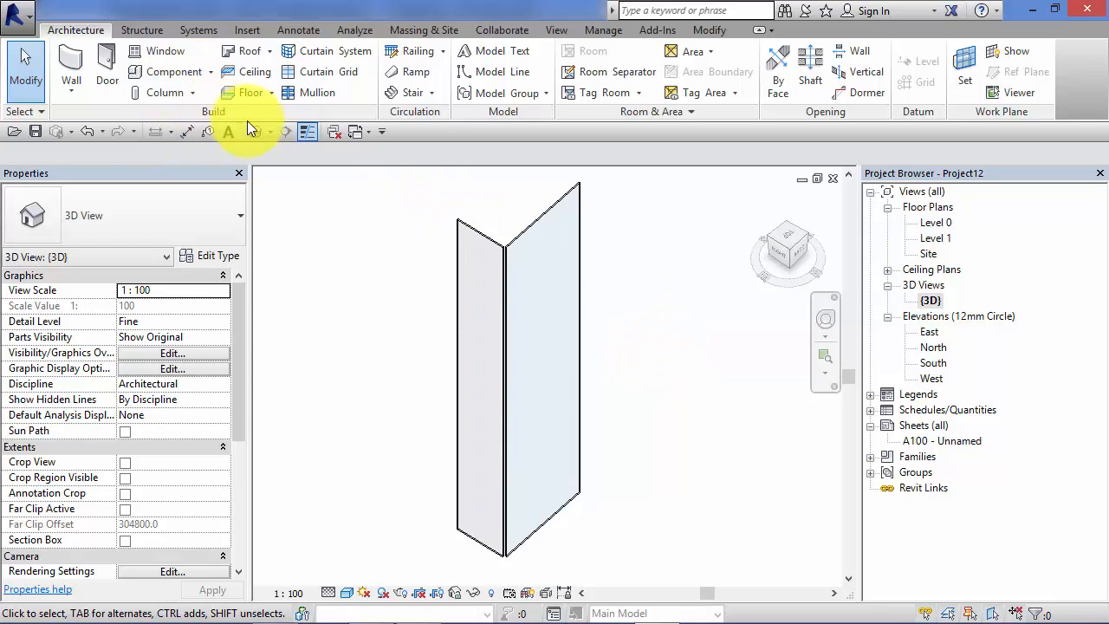
Place Rectangular Mullion 50x150mm on all grid lines of both curtain walls
{"action": "left_click", "coordinate": [297, 93]}
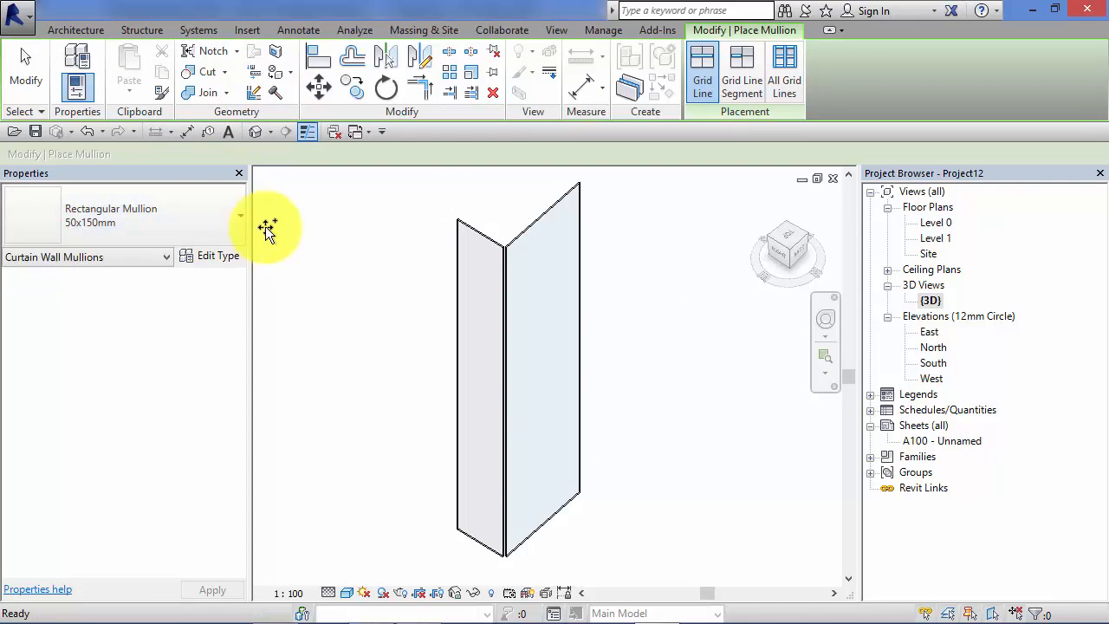
{"action": "left_click", "coordinate": [785, 73]}
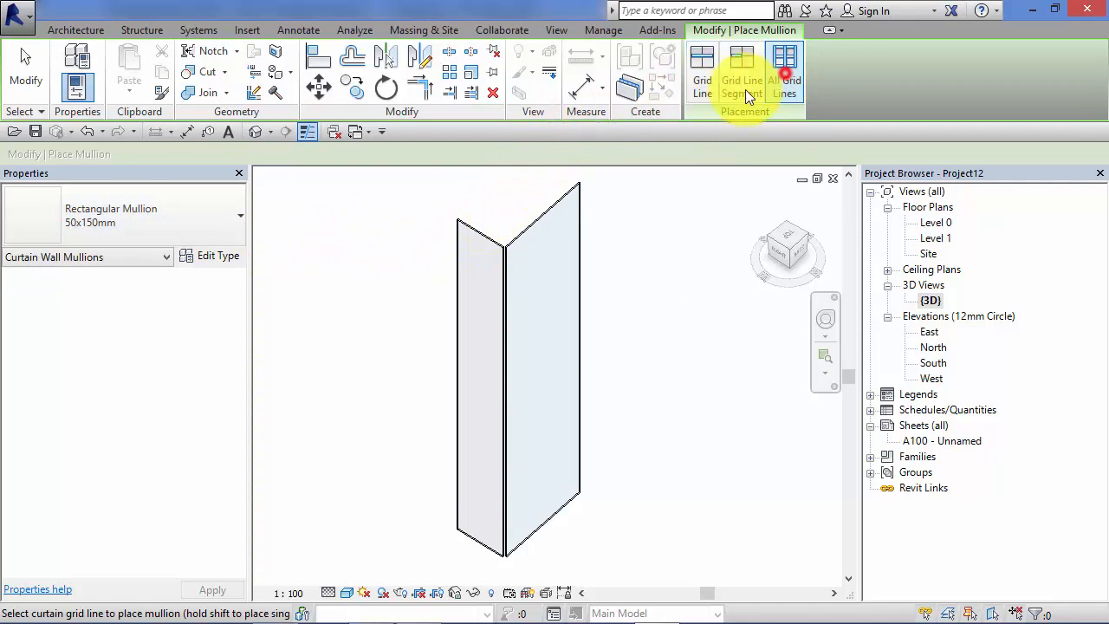
{"action": "left_click", "coordinate": [577, 225]}
{"action": "left_click", "coordinate": [487, 240]}
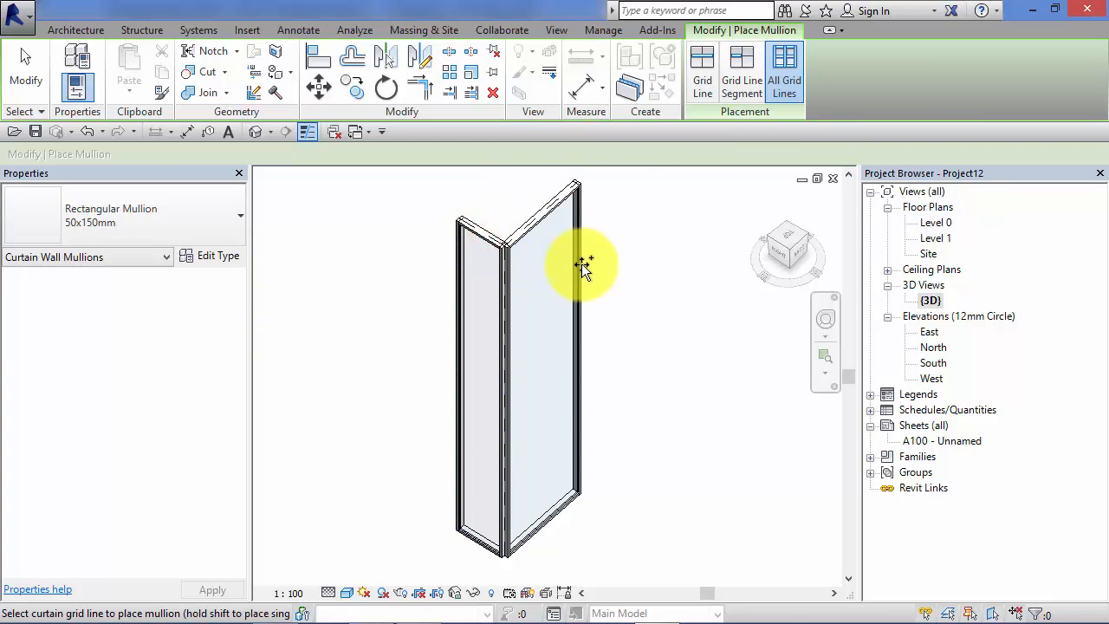
{"action": "left_click", "coordinate": [25, 69]}
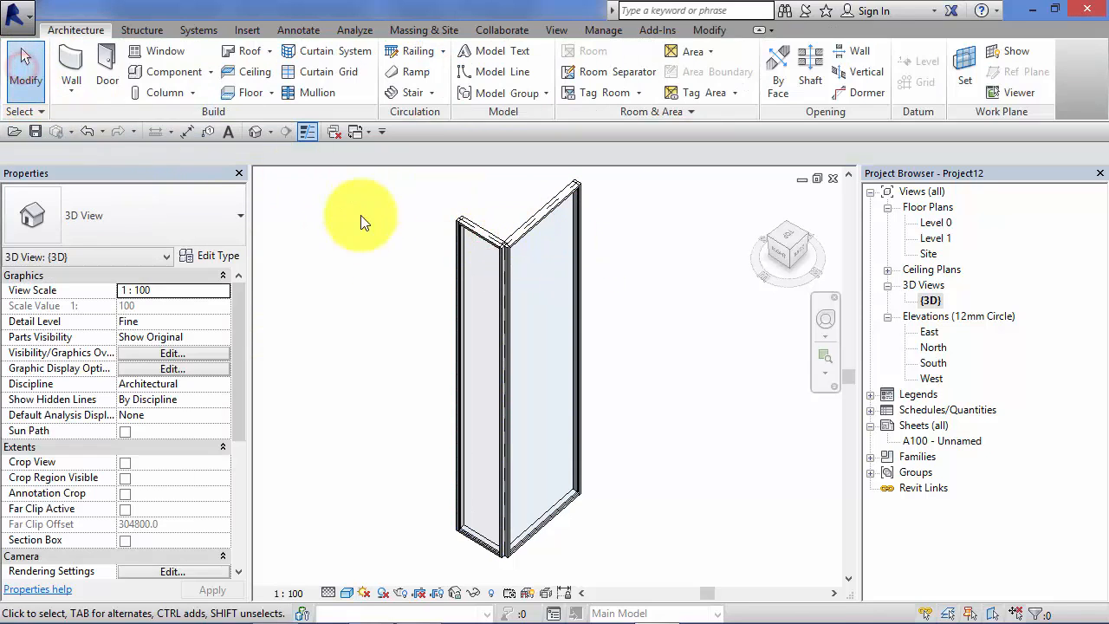
Delete the wider curtain wall's vertical mullion that overlaps the other wall's mullion at the corner
{"action": "scroll", "coordinate": [471, 210], "scroll_direction": "up", "scroll_amount": 3}
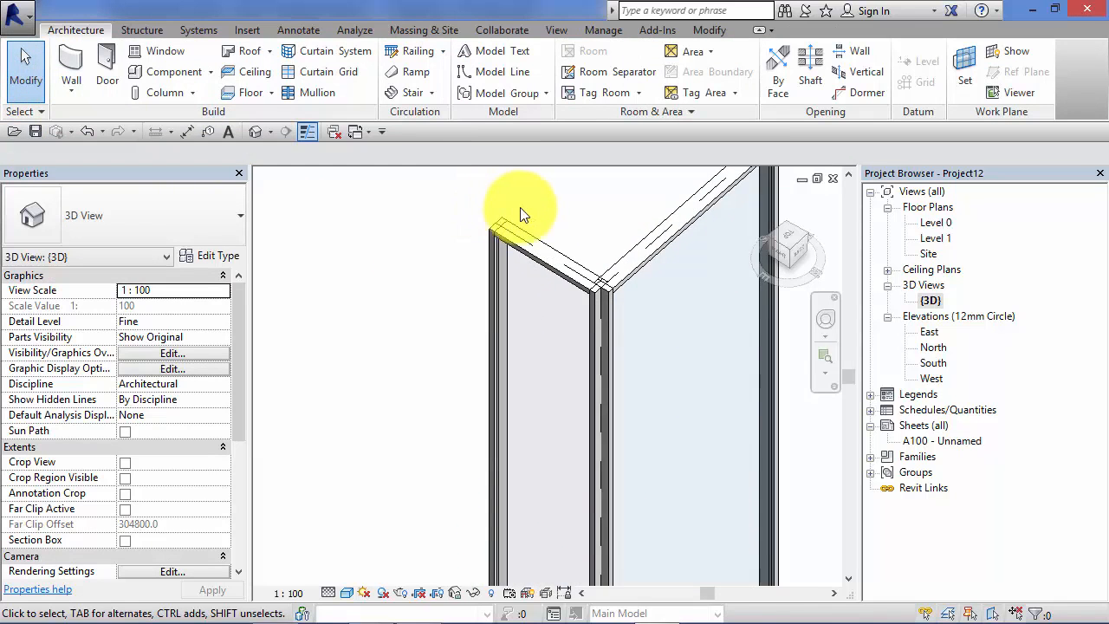
{"action": "scroll", "coordinate": [690, 264], "scroll_direction": "up", "scroll_amount": 3}
{"action": "middle_click_drag", "start_coordinate": [709, 348], "coordinate": [669, 342]}
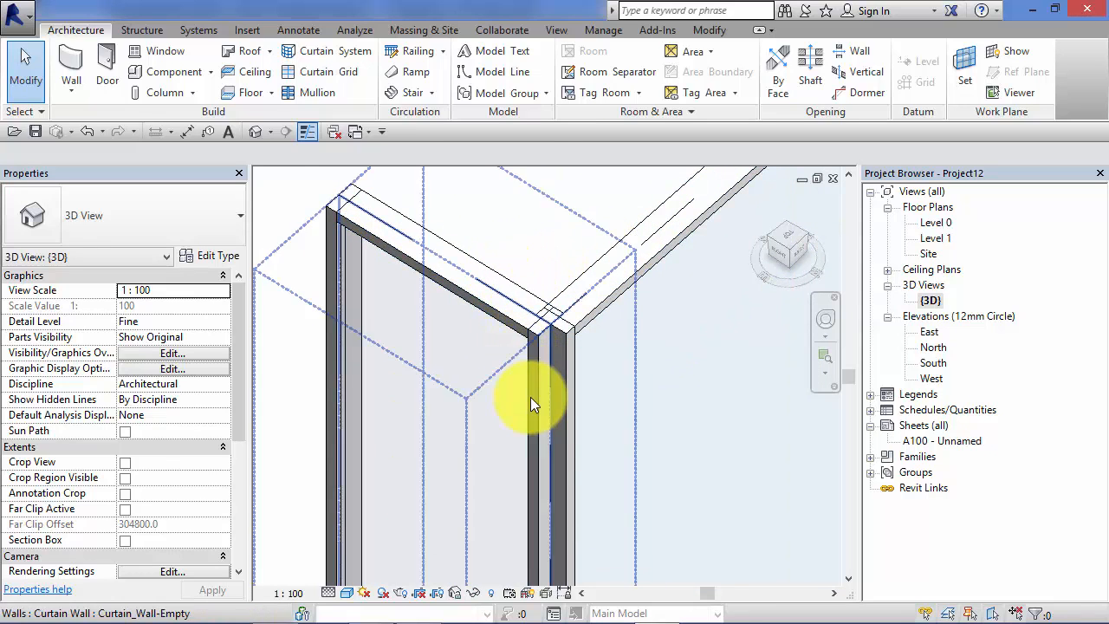
{"action": "scroll", "coordinate": [530, 396], "scroll_direction": "up", "scroll_amount": 1}
{"action": "scroll", "coordinate": [571, 315], "scroll_direction": "up", "scroll_amount": 4}
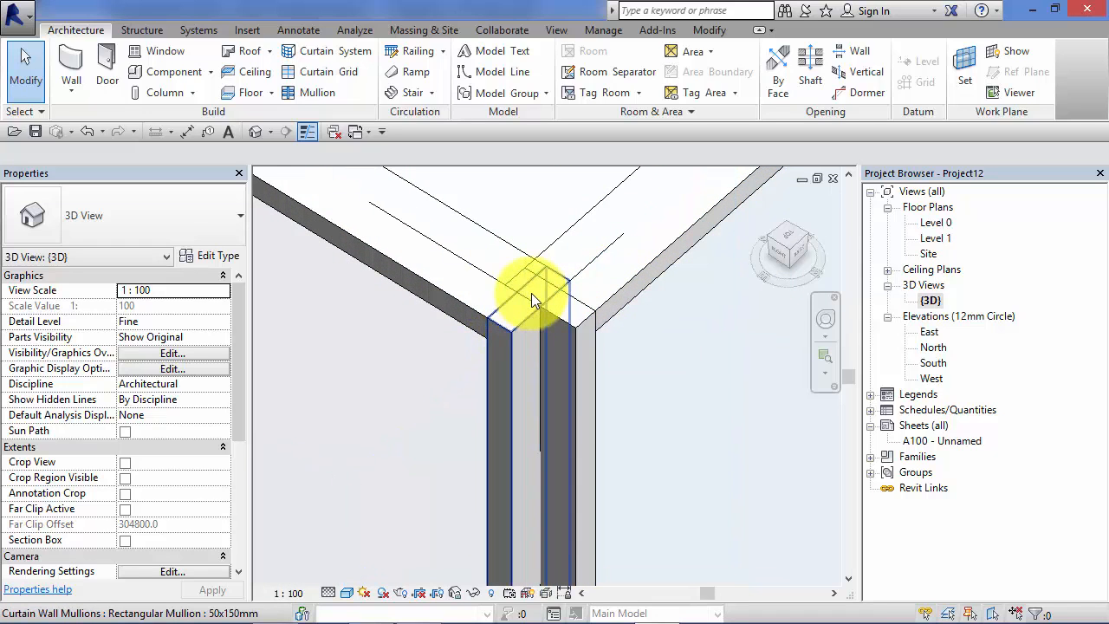
{"action": "scroll", "coordinate": [539, 333], "scroll_direction": "down", "scroll_amount": 5}
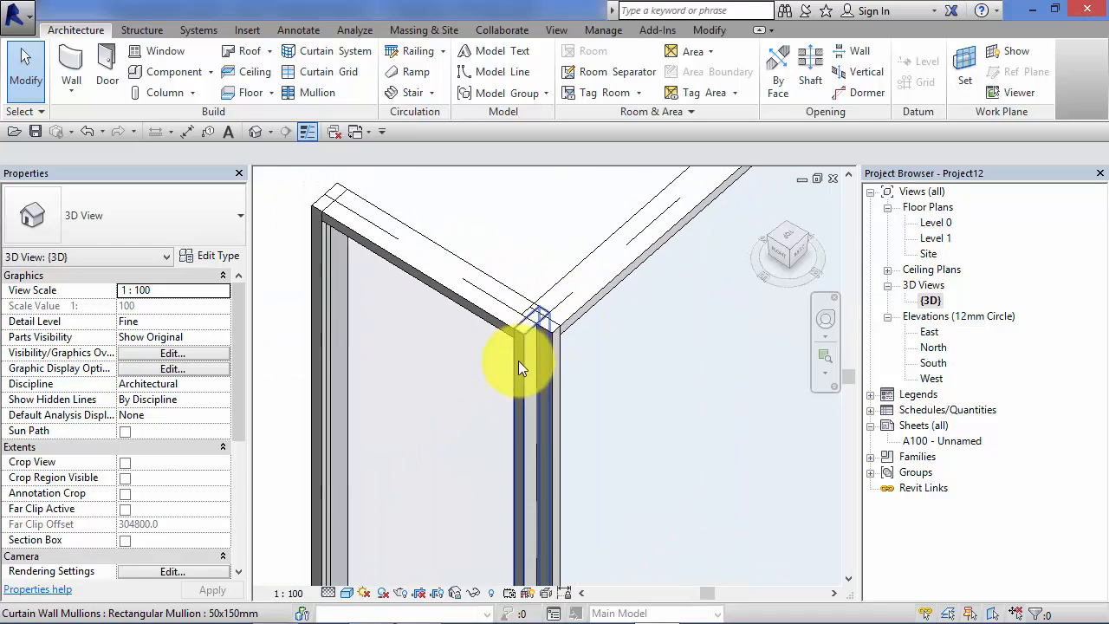
{"action": "middle_click_drag", "start_coordinate": [578, 392], "coordinate": [531, 371]}
{"action": "scroll", "coordinate": [494, 372], "scroll_direction": "up", "scroll_amount": 3}
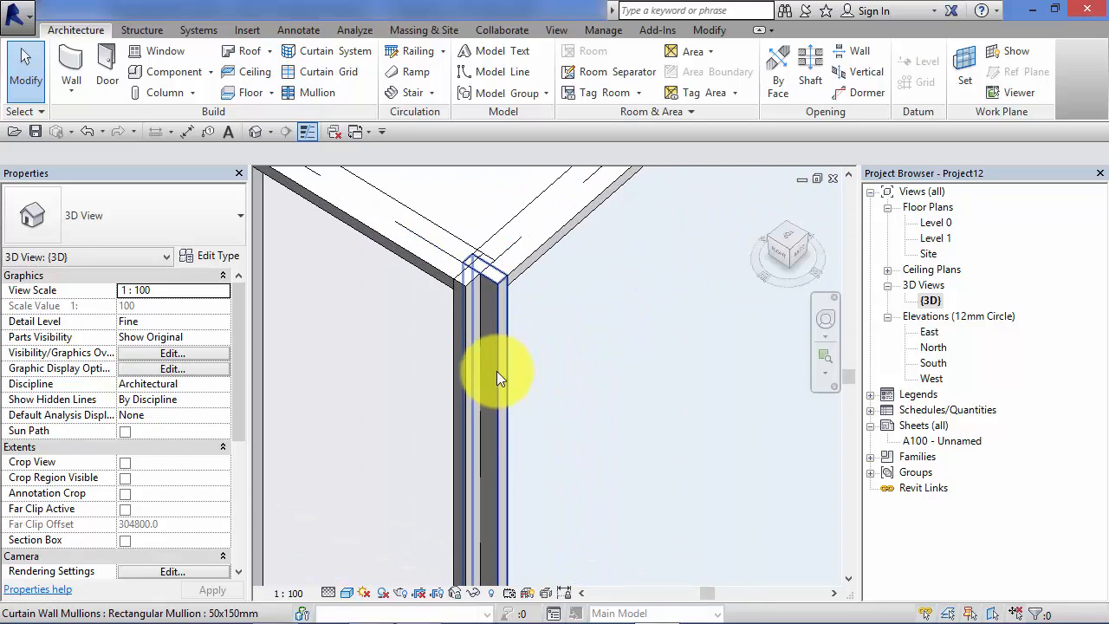
{"action": "left_click", "coordinate": [499, 380]}
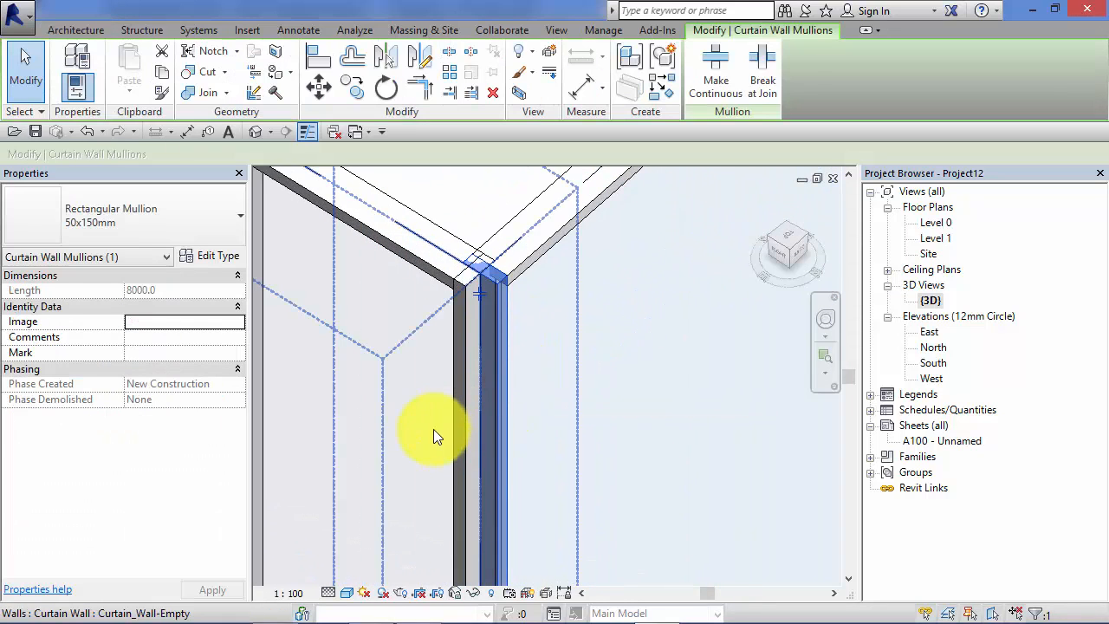
{"action": "key", "text": "Escape"}
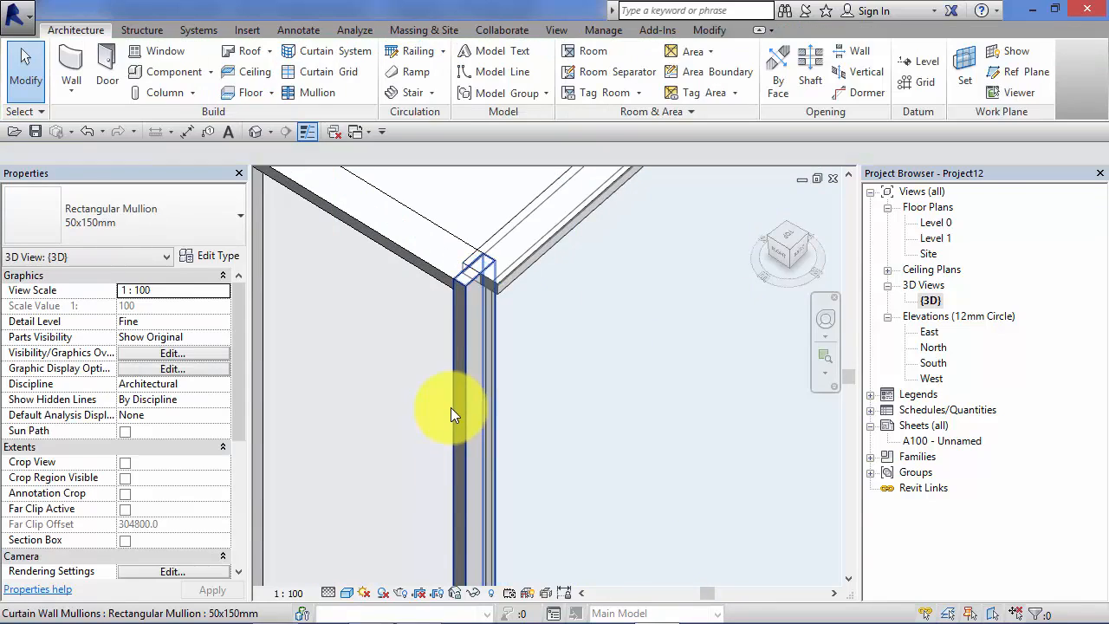
Change the remaining vertical mullion at the curtain wall corner to the Quad Corner Mullion 150x150mm type
{"action": "middle_click_drag", "start_coordinate": [451, 404], "coordinate": [528, 468], "text": "shift"}
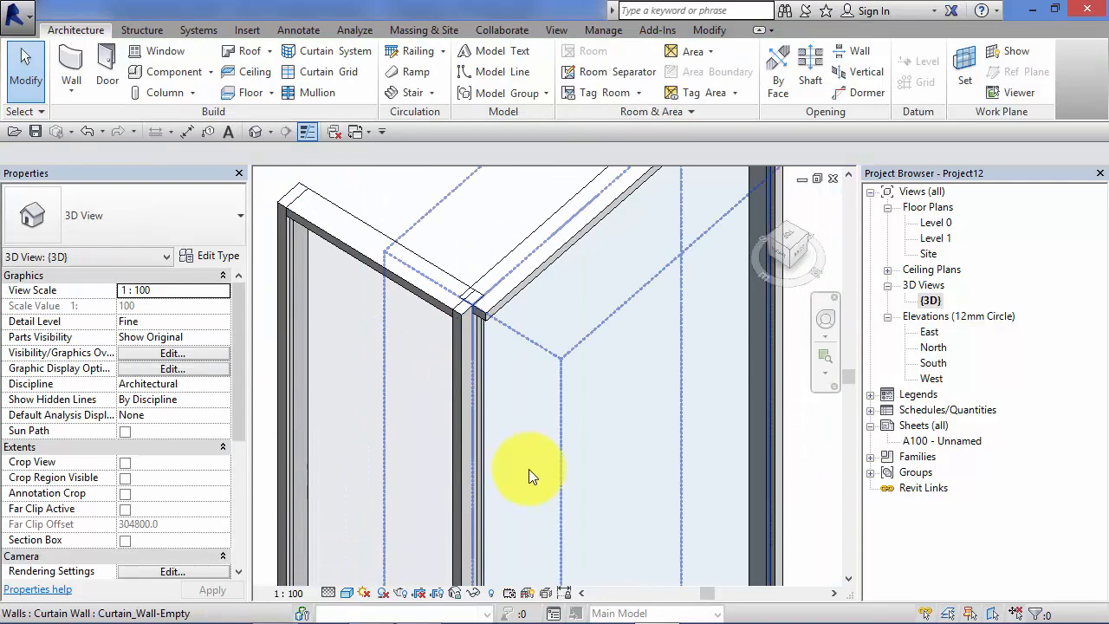
{"action": "left_click", "coordinate": [459, 488]}
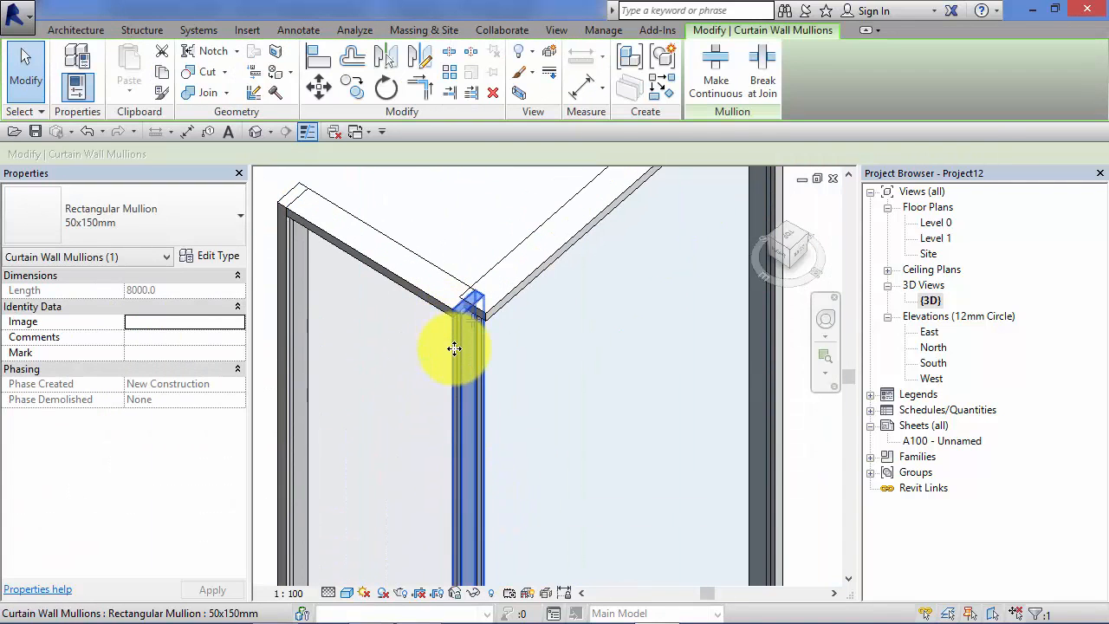
{"action": "left_click", "coordinate": [235, 218]}
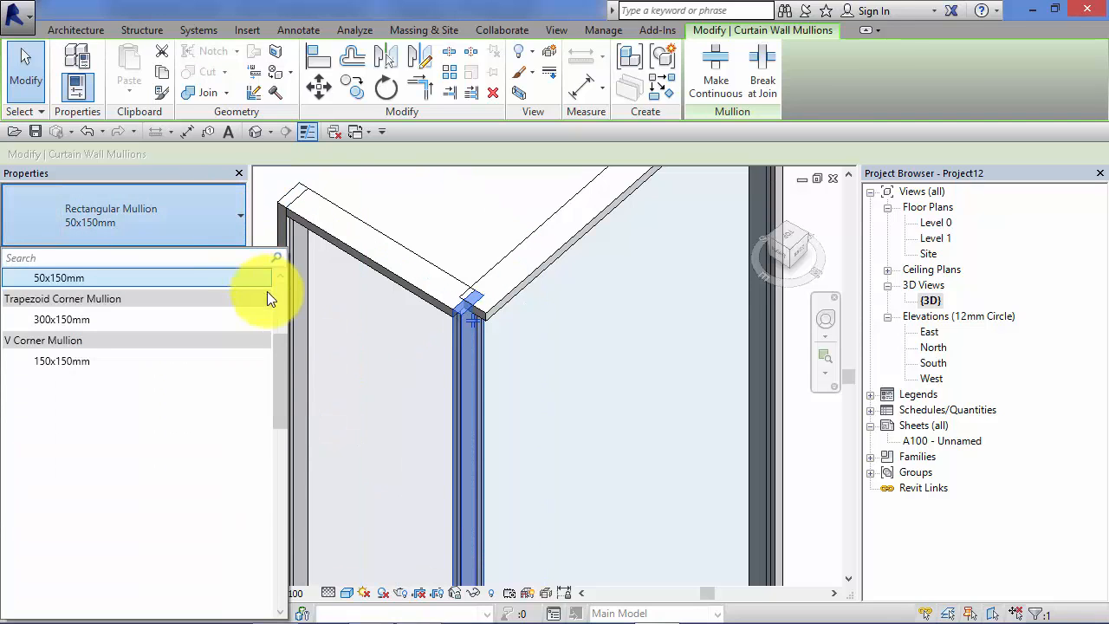
{"action": "left_click_drag", "start_coordinate": [277, 374], "coordinate": [295, 301]}
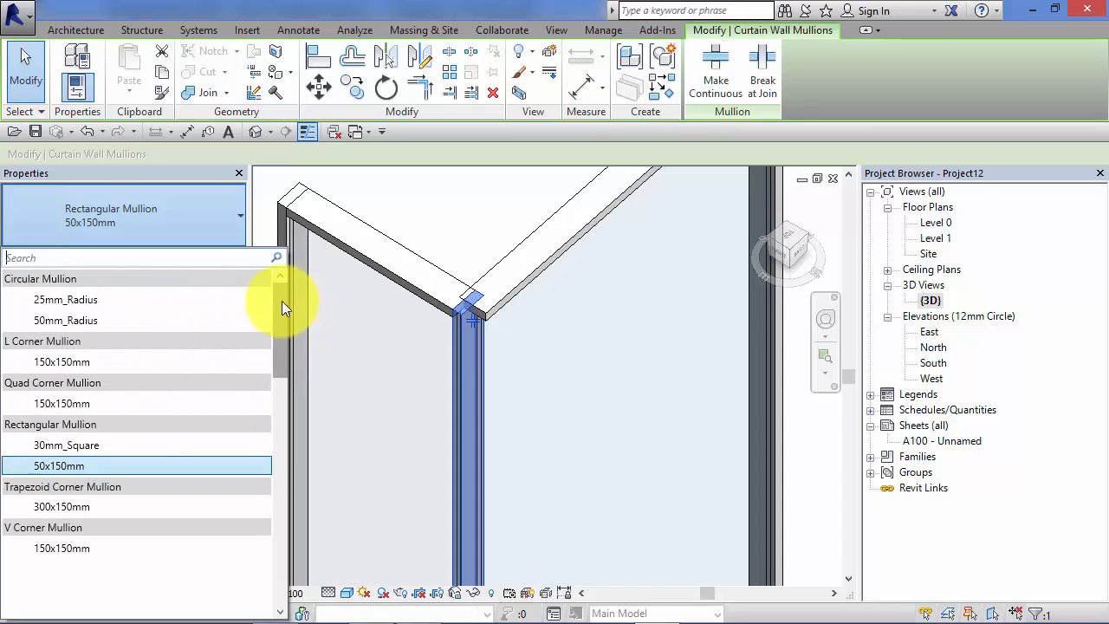
{"action": "left_click", "coordinate": [64, 403]}
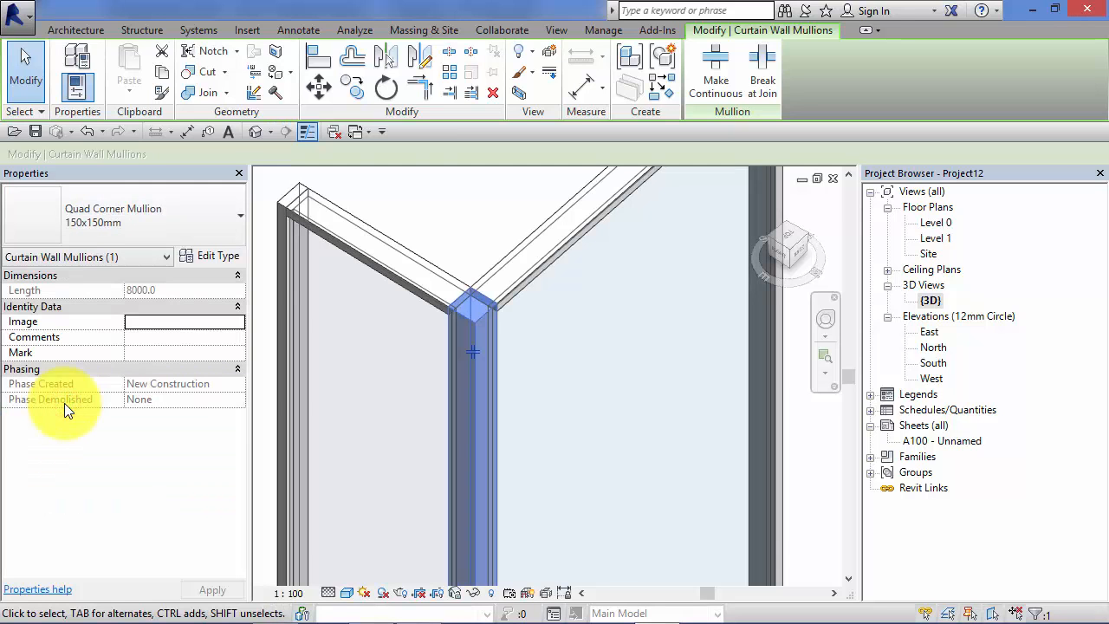
{"action": "left_click", "coordinate": [454, 223]}
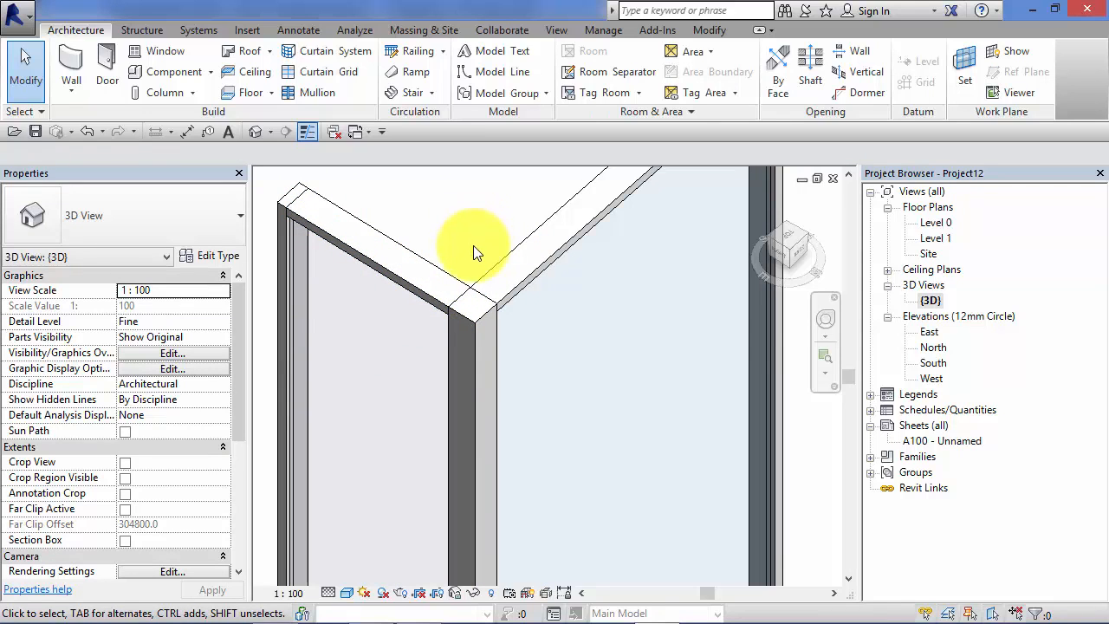
Switch the corner mullion's type to L Corner Mullion 150x150mm
{"action": "left_click", "coordinate": [476, 338]}
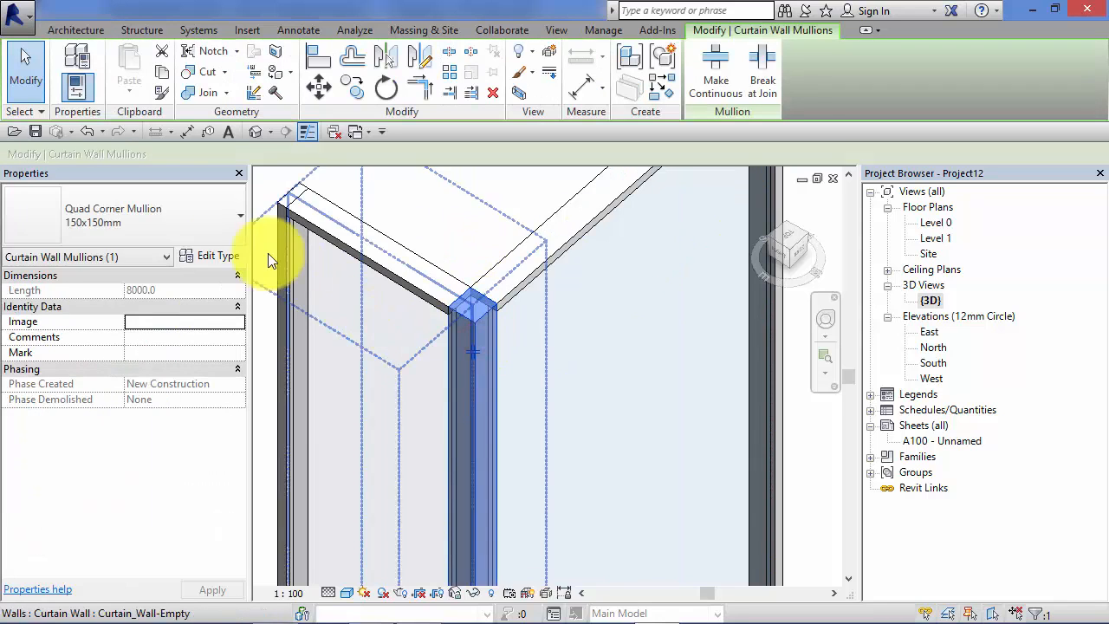
{"action": "left_click", "coordinate": [223, 219]}
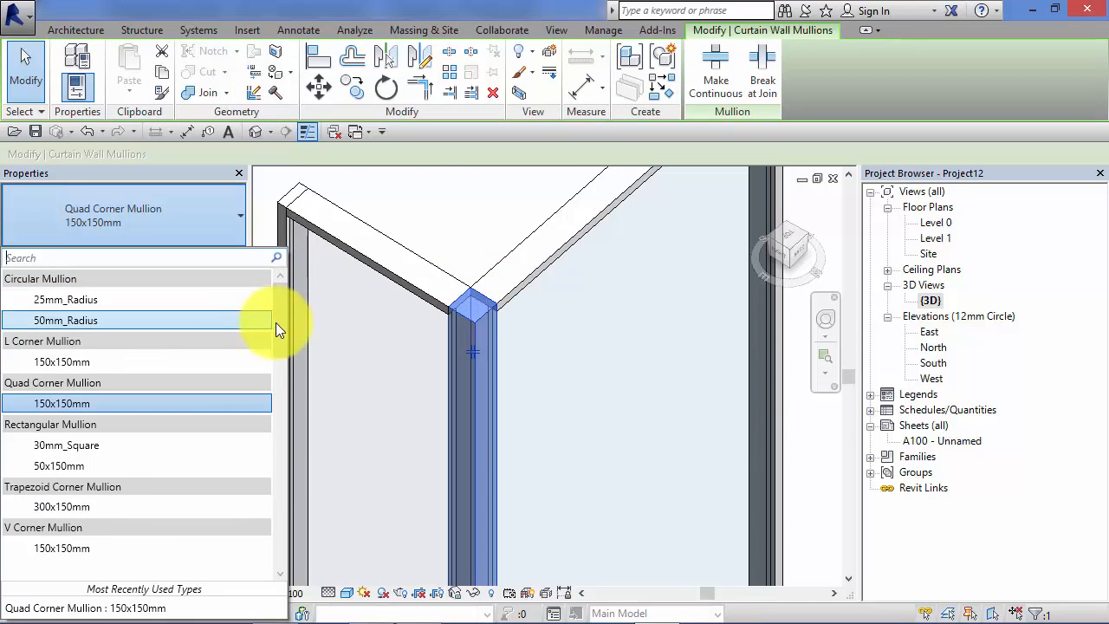
{"action": "left_click", "coordinate": [67, 364]}
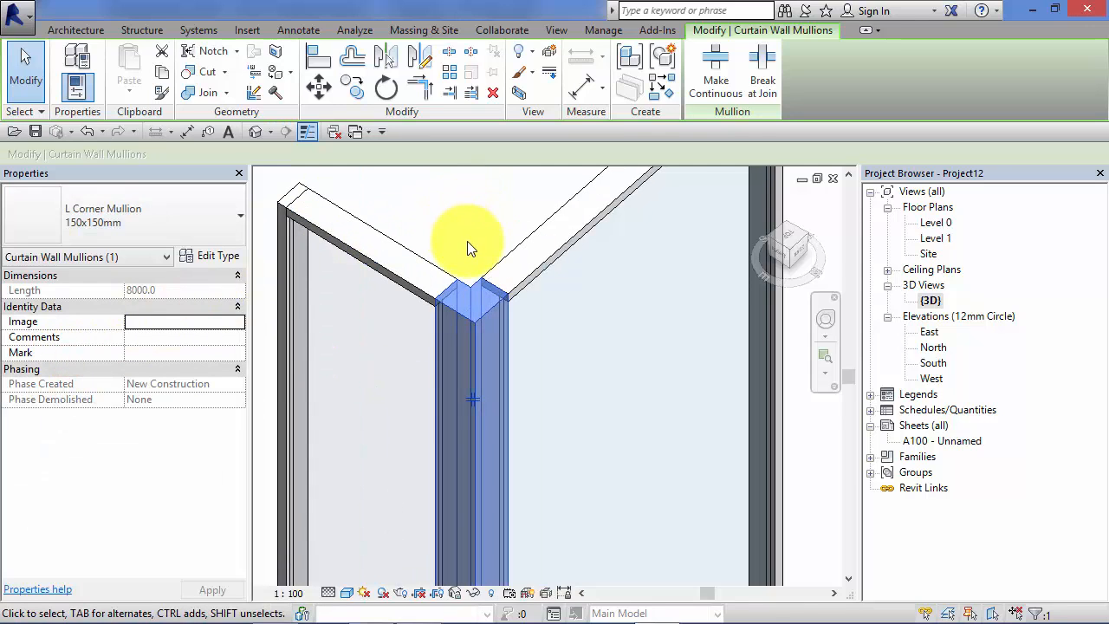
{"action": "scroll", "coordinate": [468, 247], "scroll_direction": "up", "scroll_amount": 2}
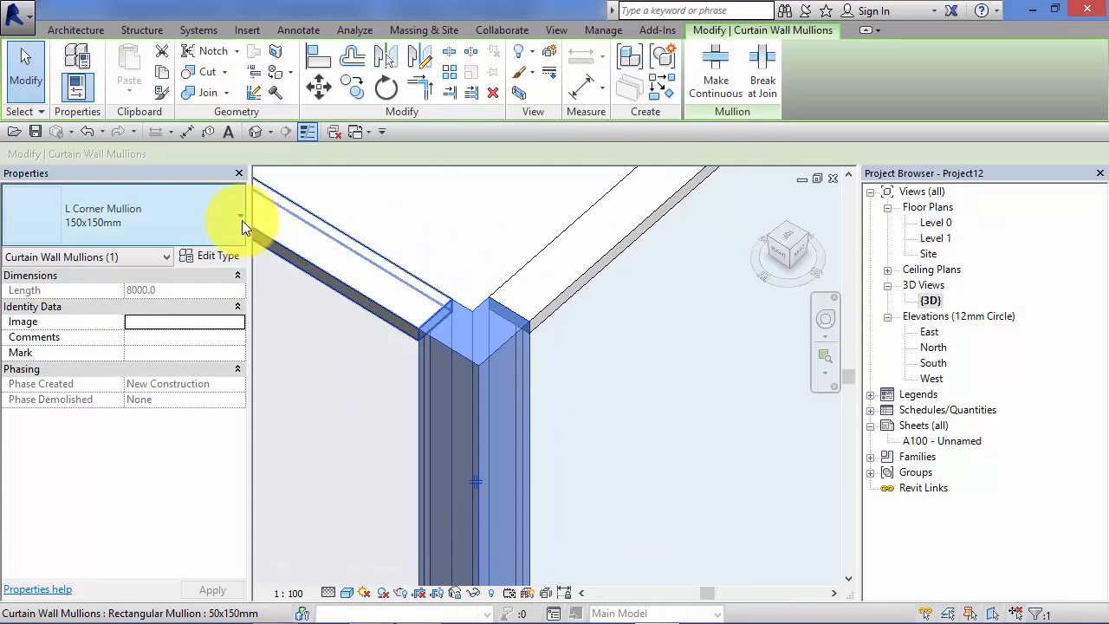
Switch the corner mullion's type to V Corner Mullion 150x150mm and clear the selection
{"action": "left_click", "coordinate": [241, 220]}
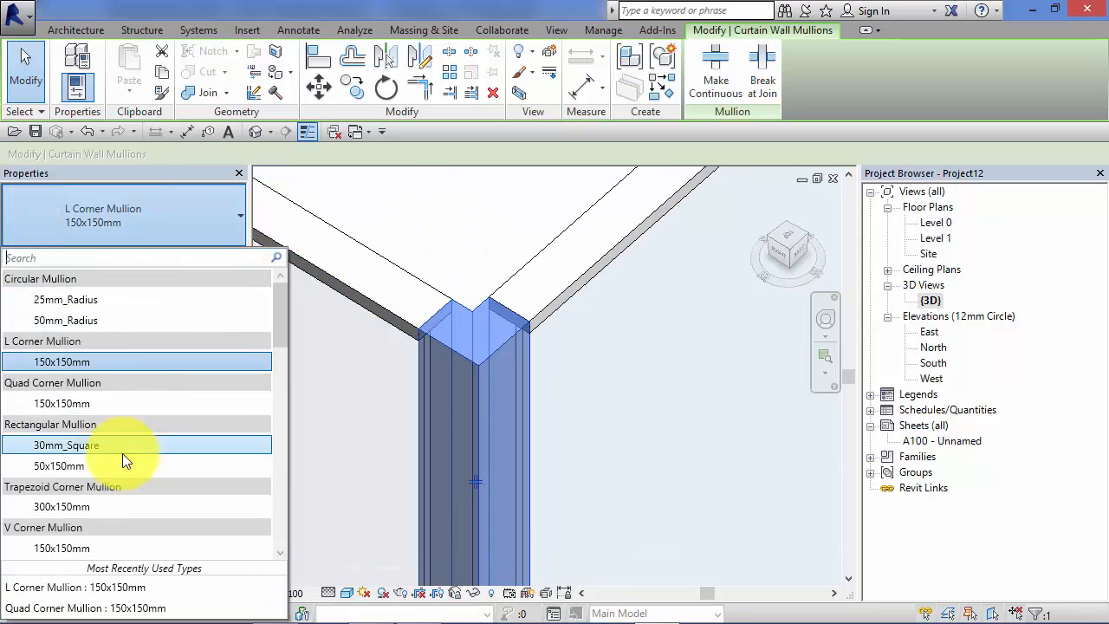
{"action": "left_click", "coordinate": [61, 547]}
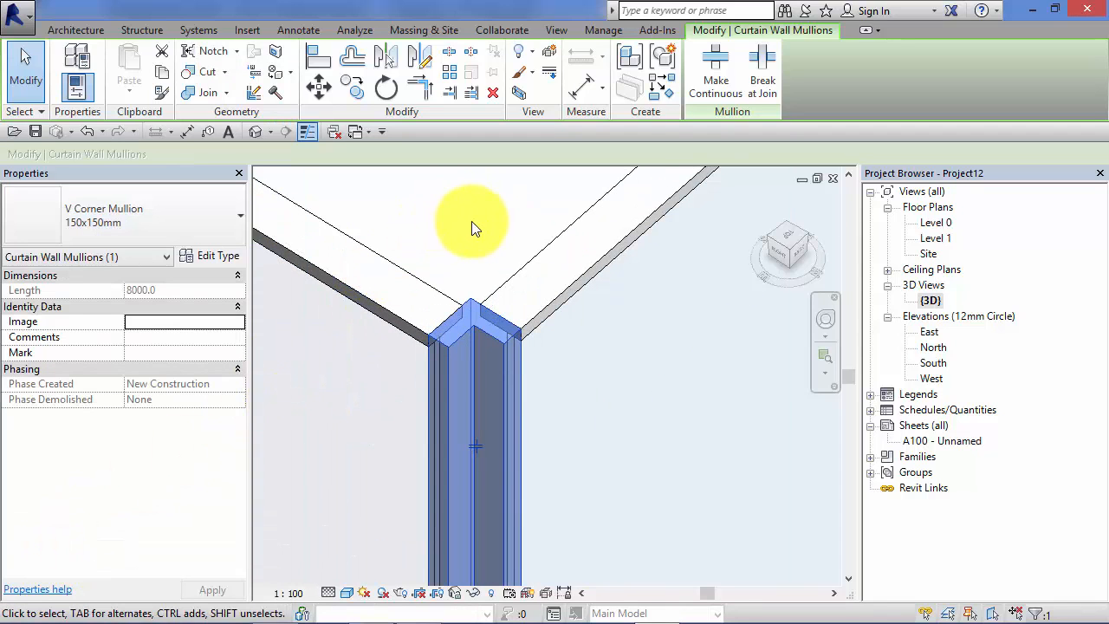
{"action": "left_click", "coordinate": [467, 244]}
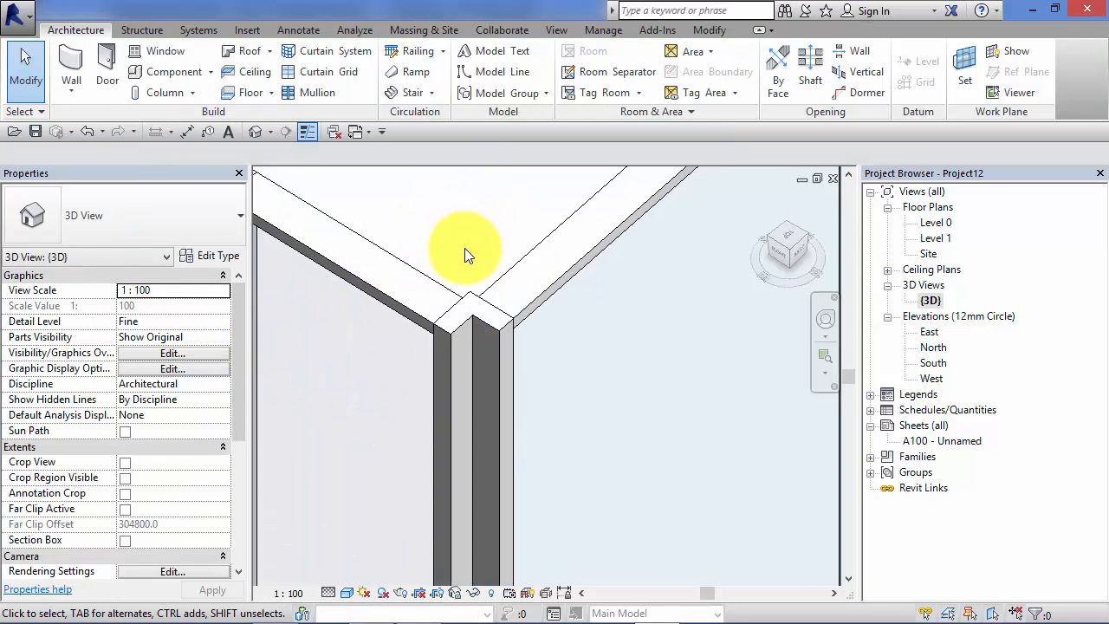
Examine how the V corner mullion joins the two curtain walls and review the available corner mullion types
{"action": "middle_click_drag", "start_coordinate": [464, 248], "coordinate": [460, 274], "text": "shift"}
{"action": "scroll", "coordinate": [535, 307], "scroll_direction": "down", "scroll_amount": 1}
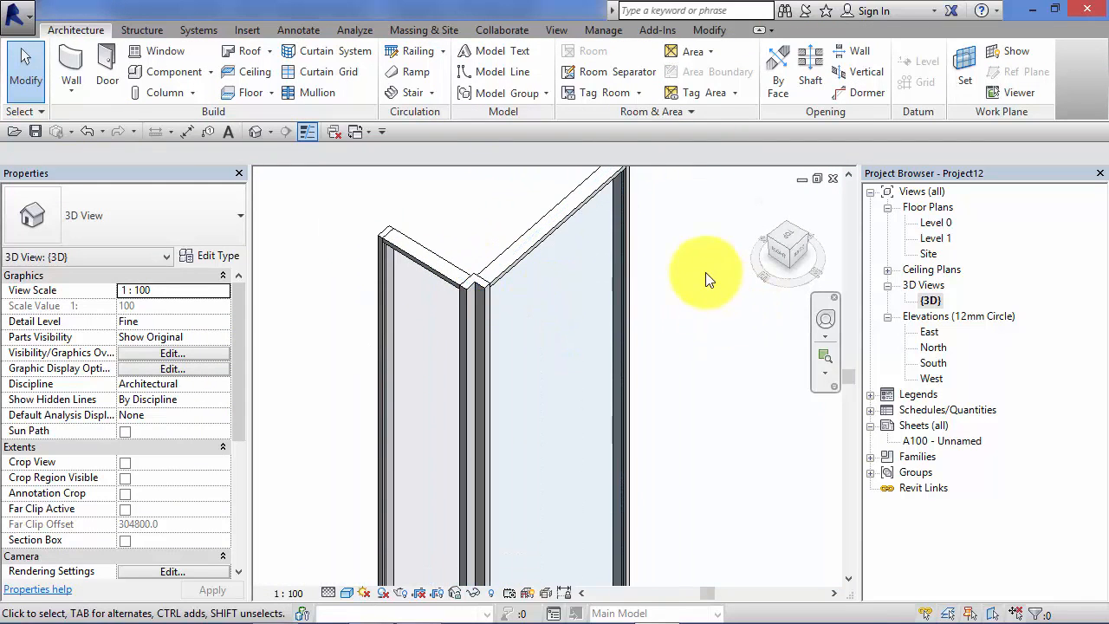
{"action": "middle_click_drag", "start_coordinate": [691, 289], "coordinate": [729, 357]}
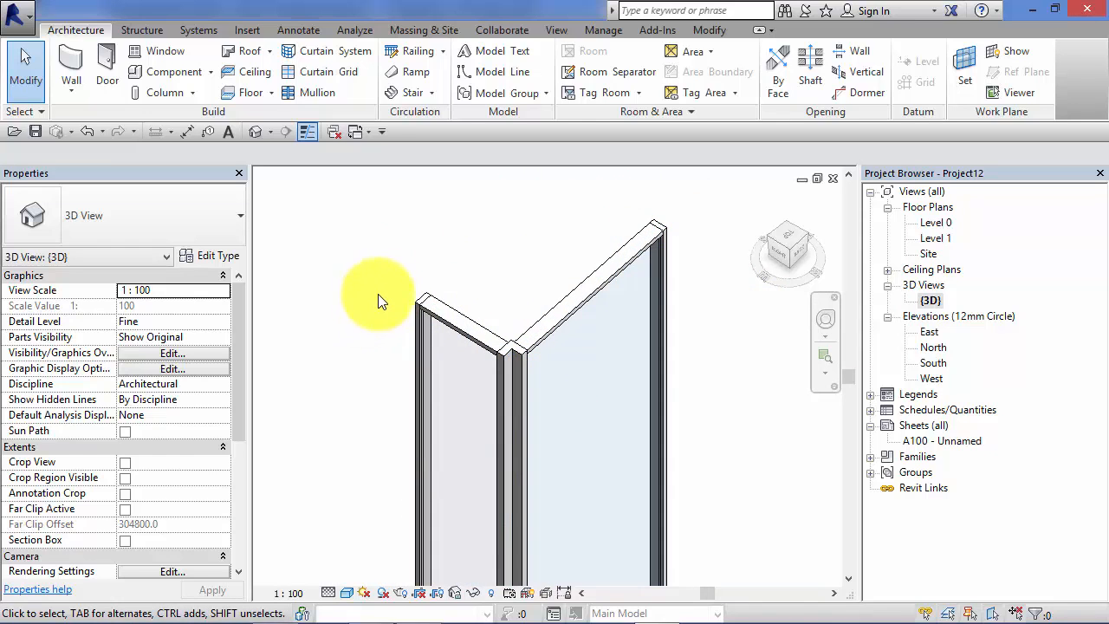
{"action": "scroll", "coordinate": [511, 329], "scroll_direction": "up", "scroll_amount": 2}
{"action": "scroll", "coordinate": [490, 327], "scroll_direction": "up", "scroll_amount": 1}
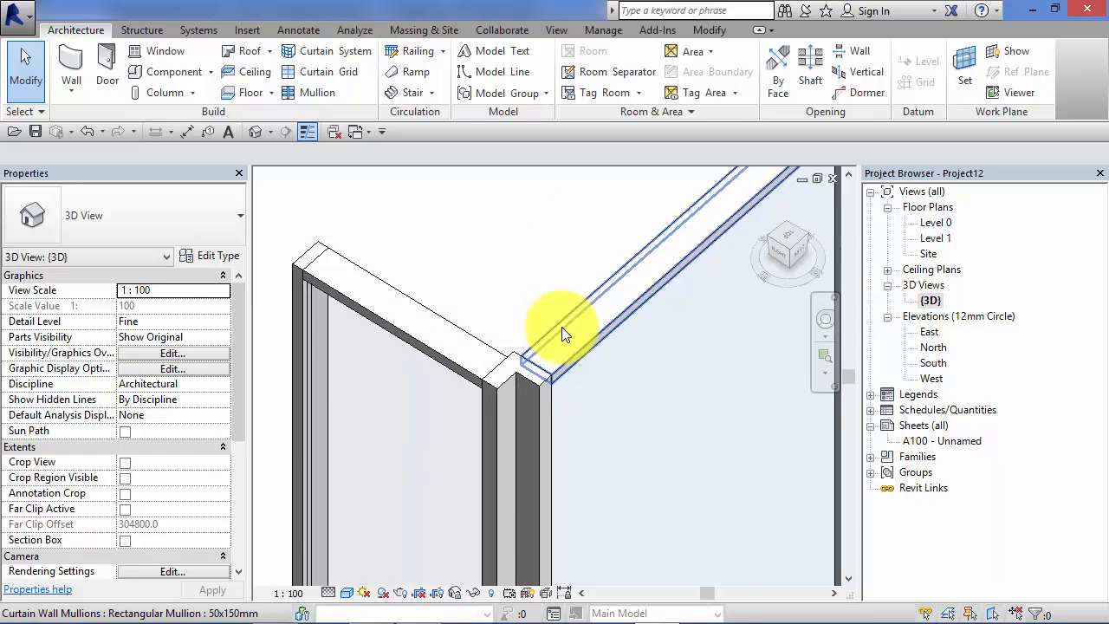
{"action": "left_click", "coordinate": [496, 386]}
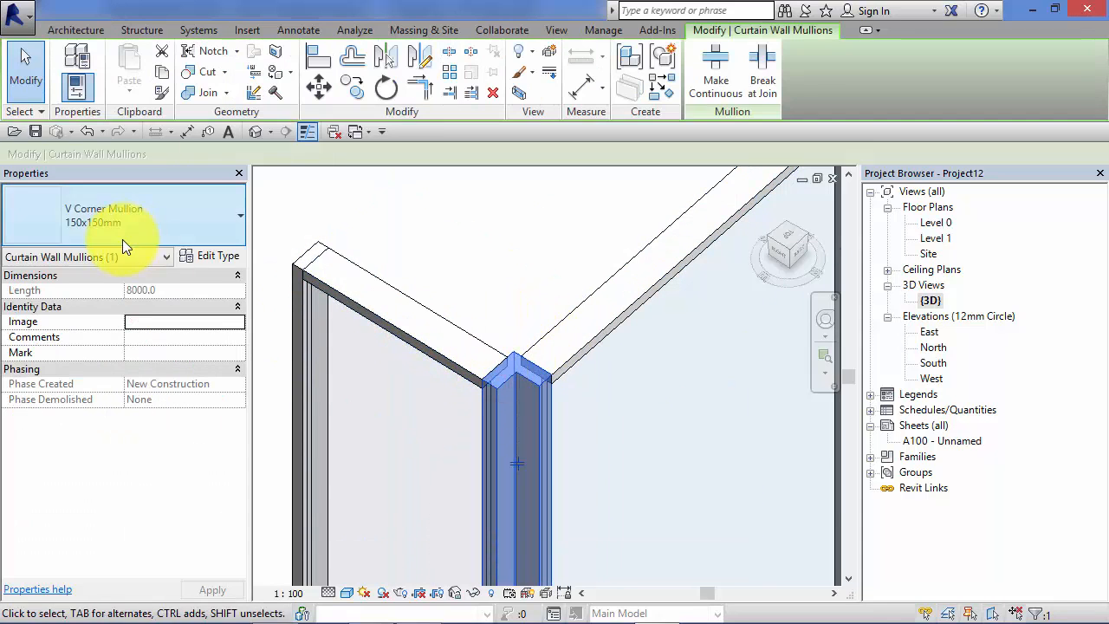
{"action": "left_click", "coordinate": [228, 221]}
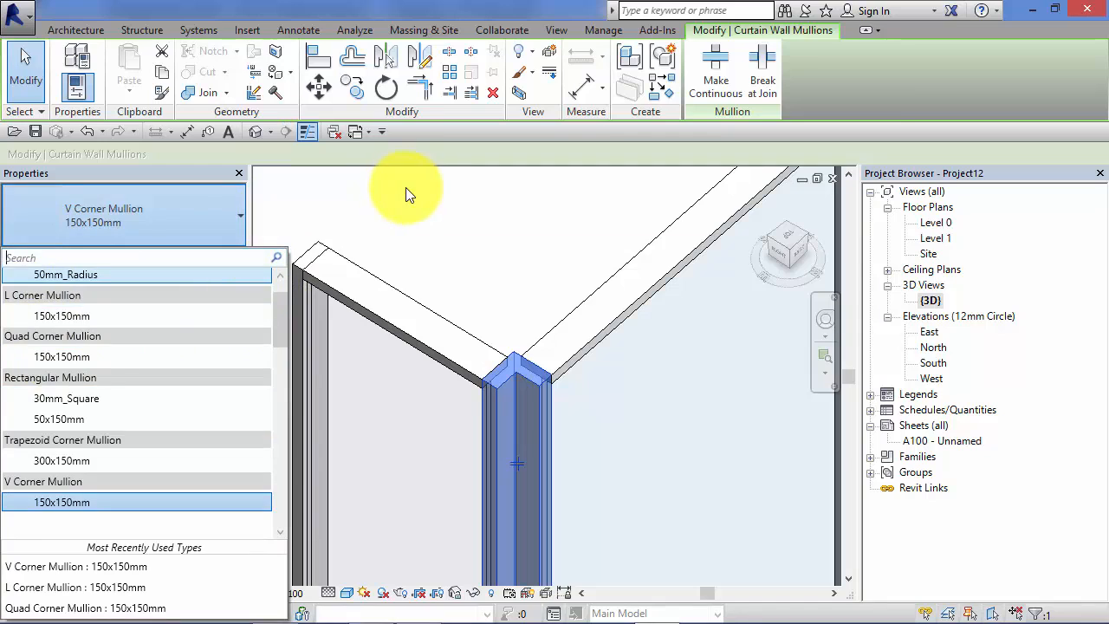
{"action": "left_click", "coordinate": [458, 232]}
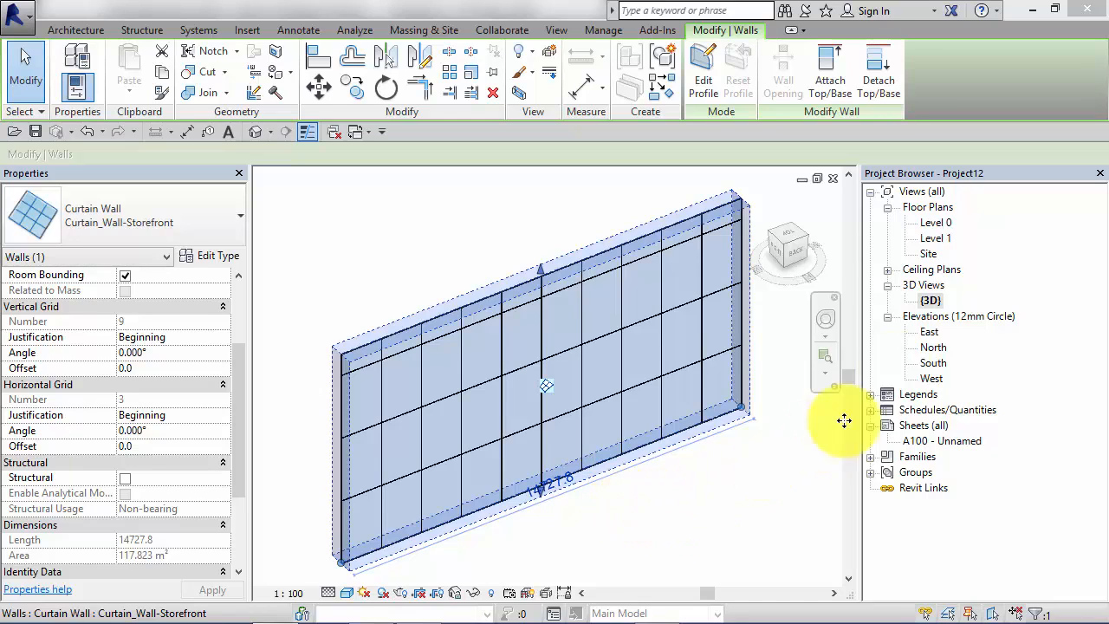
Delete the existing Curtain_Wall-Storefront wall in the Level 0 floor plan
{"action": "double_click", "coordinate": [939, 223]}
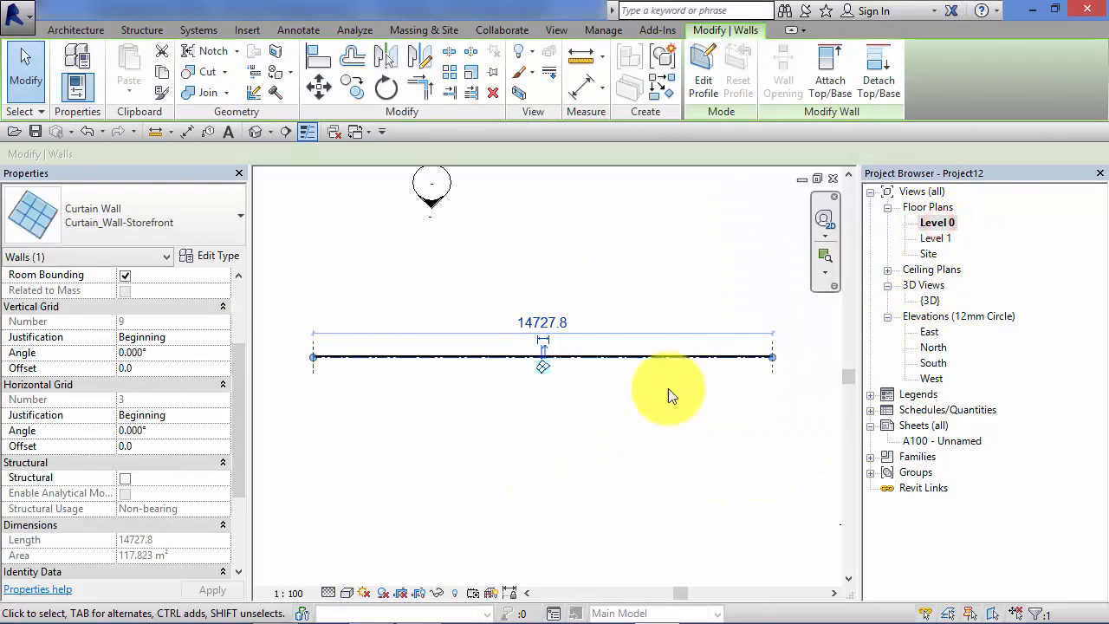
{"action": "left_click", "coordinate": [451, 385]}
{"action": "left_click", "coordinate": [445, 358]}
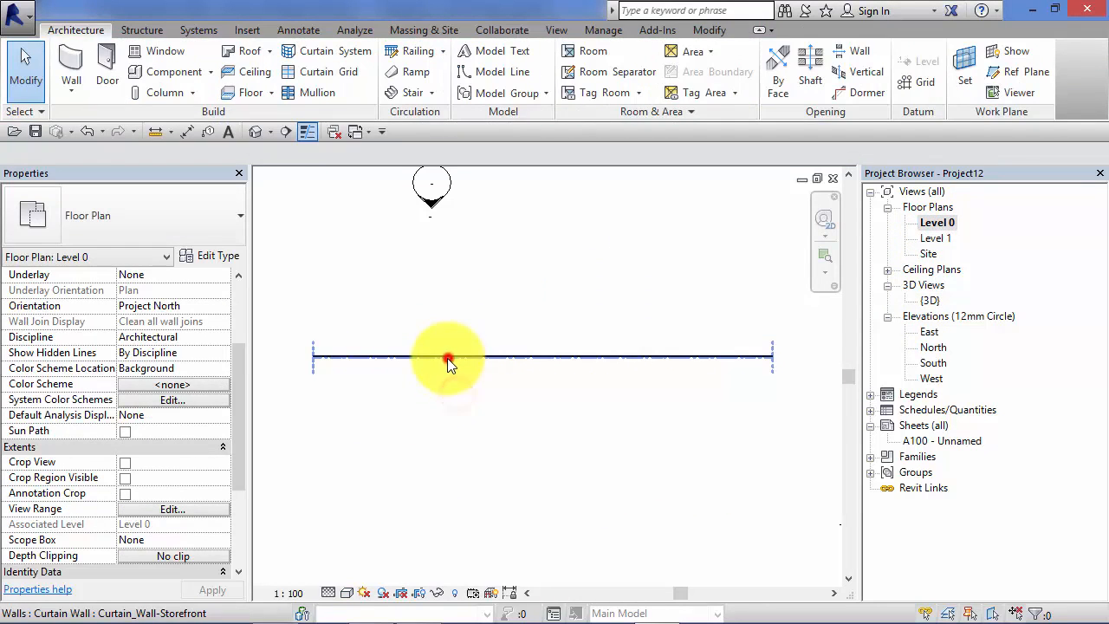
{"action": "key", "text": "Delete"}
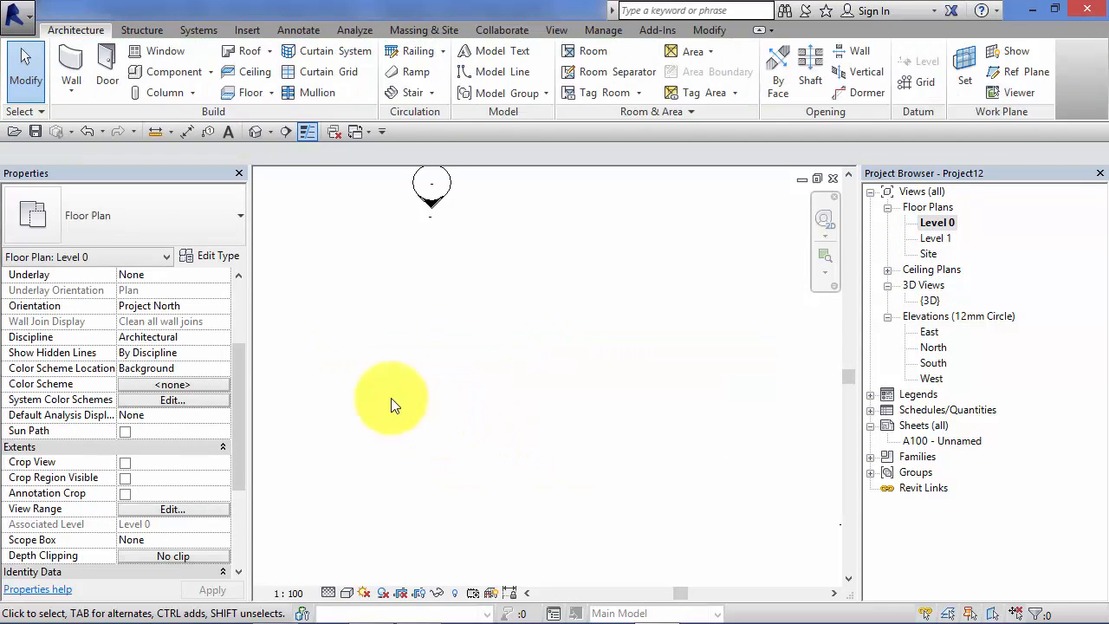
Start a new wall with the Curtain_Wall-Storefront type and duplicate that type as Curtain_Wall-Storefront 2
{"action": "left_click", "coordinate": [74, 72]}
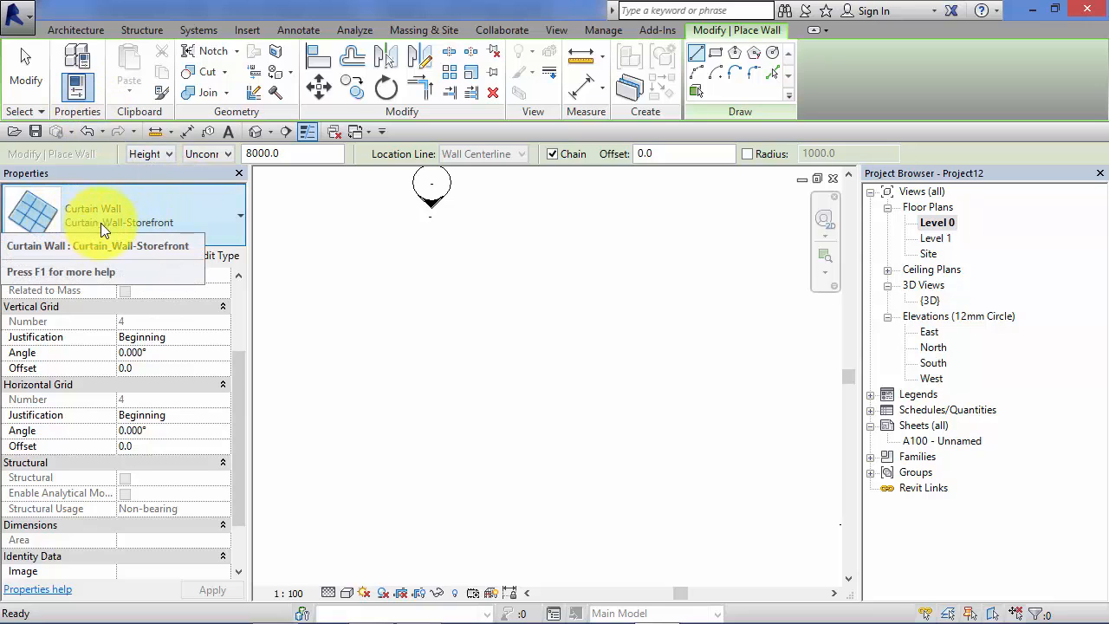
{"action": "left_click", "coordinate": [241, 214]}
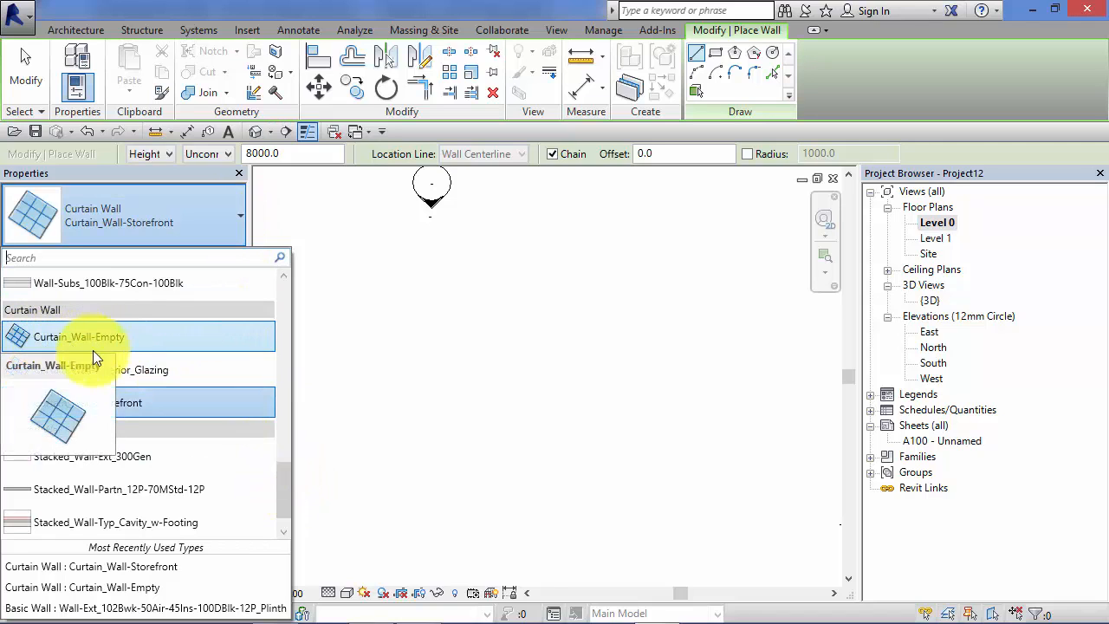
{"action": "mouse_move", "coordinate": [87, 406]}
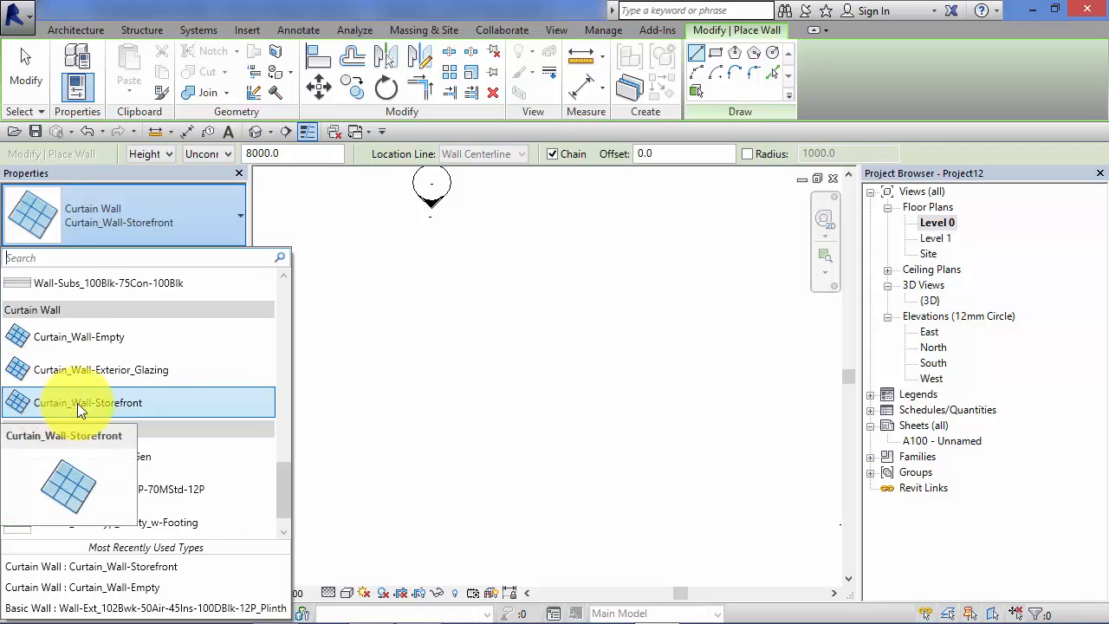
{"action": "left_click", "coordinate": [104, 403]}
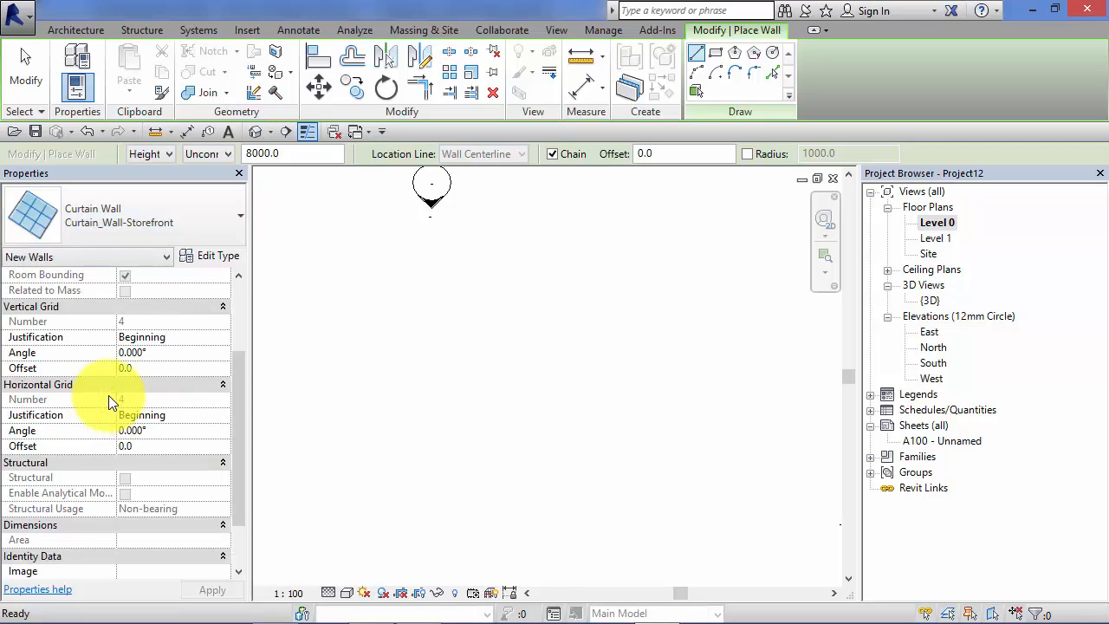
{"action": "left_click", "coordinate": [210, 255]}
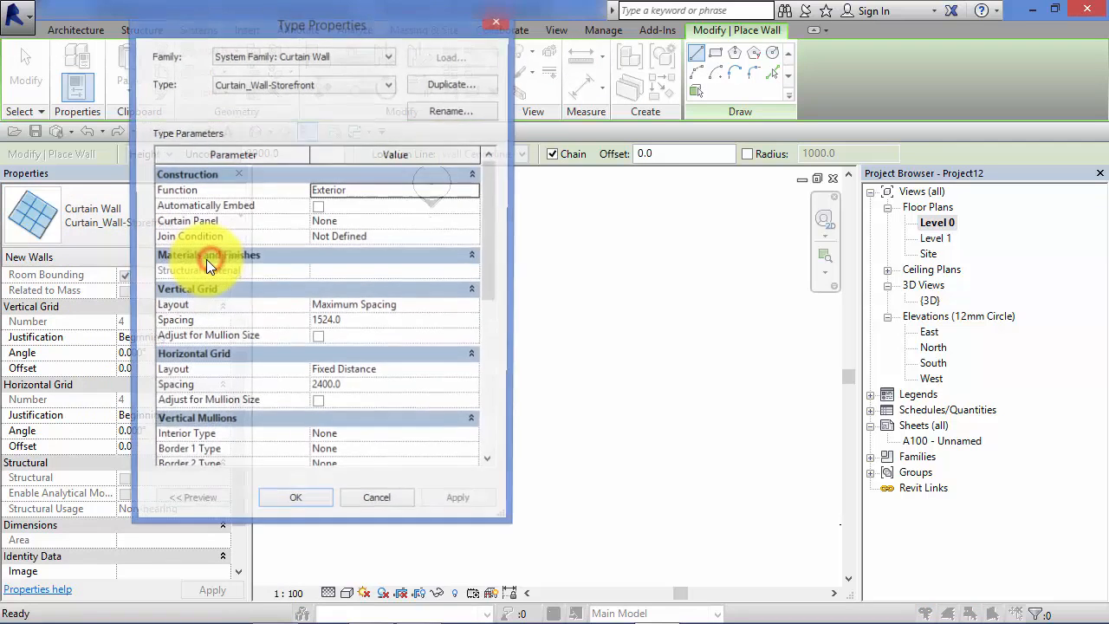
{"action": "left_click", "coordinate": [454, 84]}
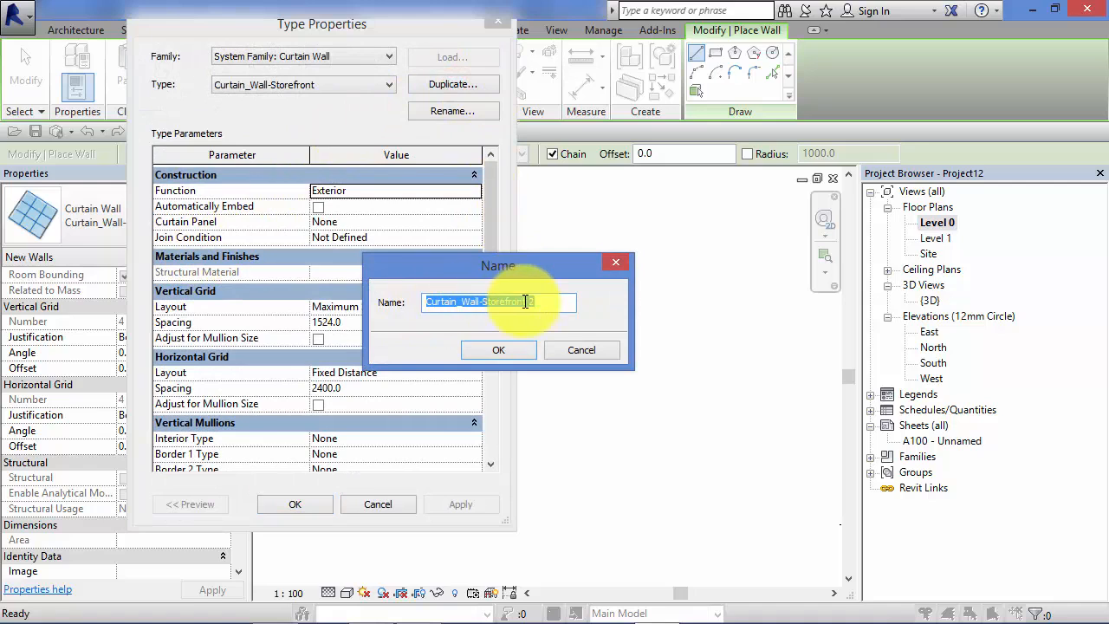
{"action": "left_click", "coordinate": [517, 349]}
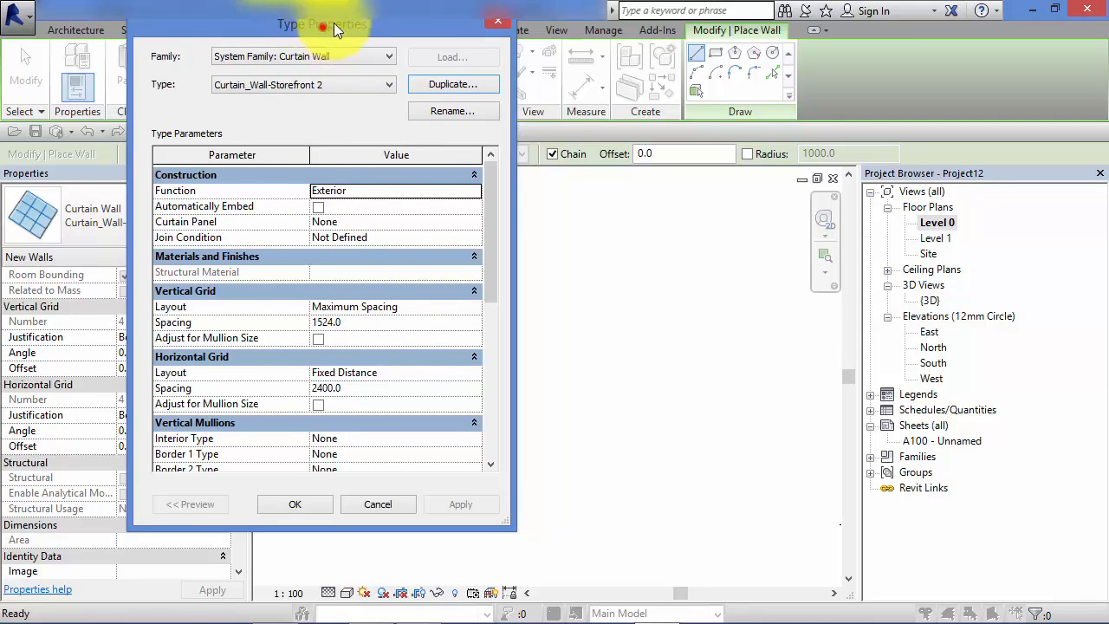
Set the new type's vertical grid layout to Fixed Distance with a spacing of 1800
{"action": "left_click_drag", "start_coordinate": [333, 23], "coordinate": [403, 15]}
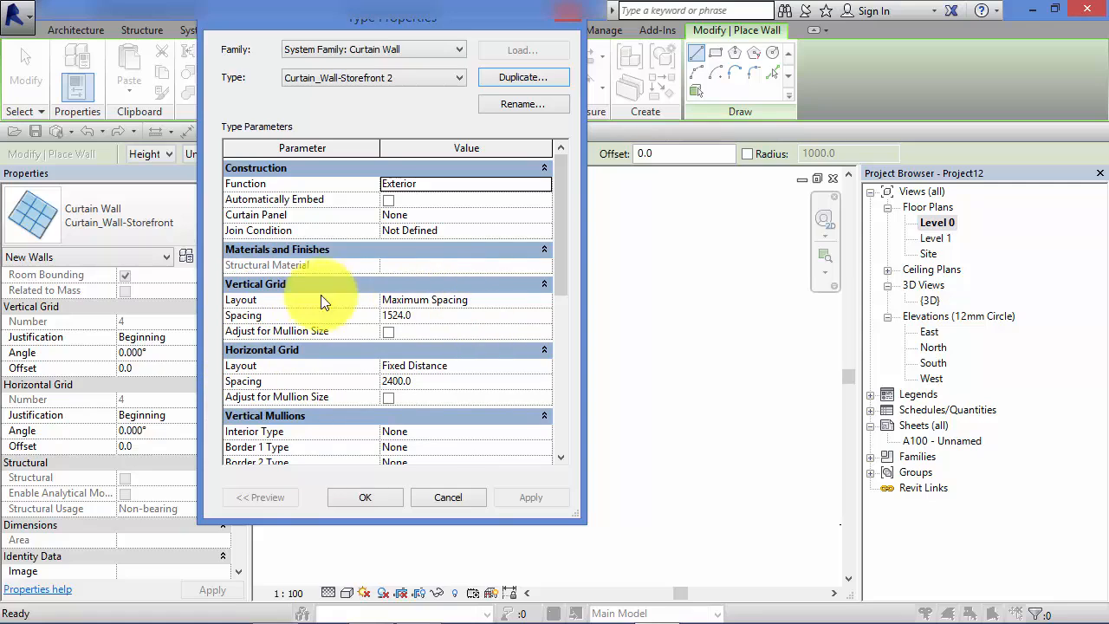
{"action": "left_click", "coordinate": [519, 298]}
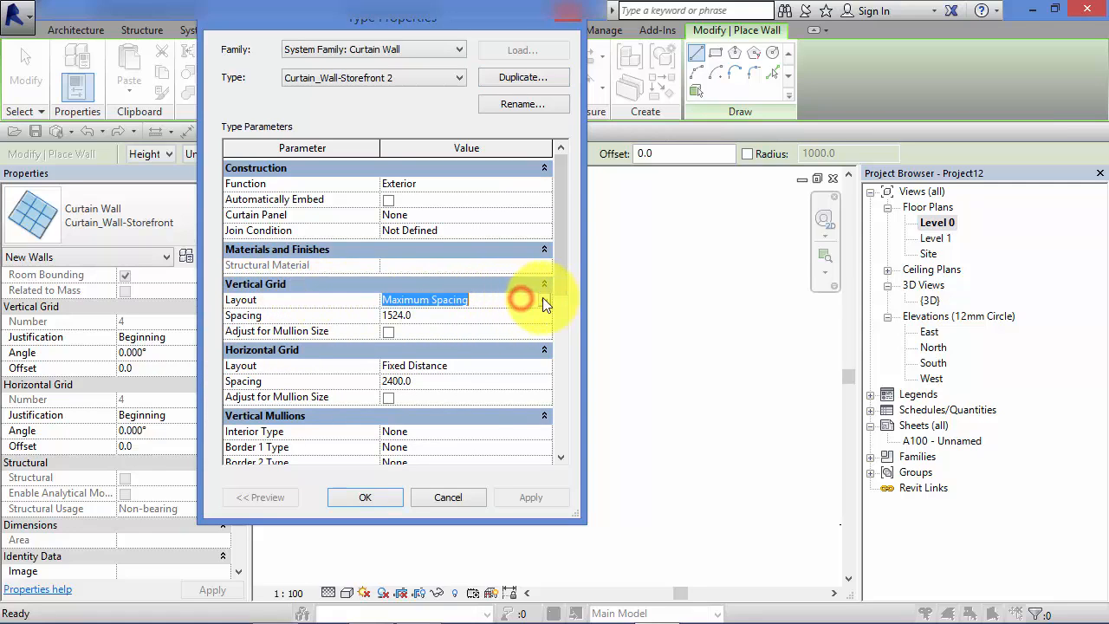
{"action": "left_click", "coordinate": [543, 300]}
{"action": "left_click", "coordinate": [413, 328]}
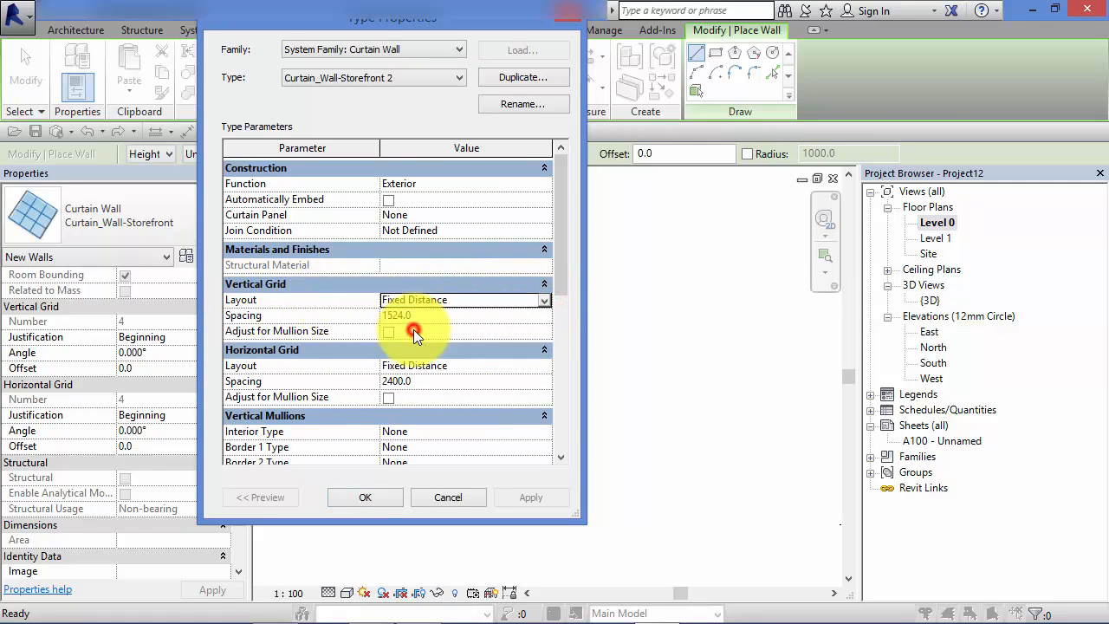
{"action": "left_click", "coordinate": [431, 316]}
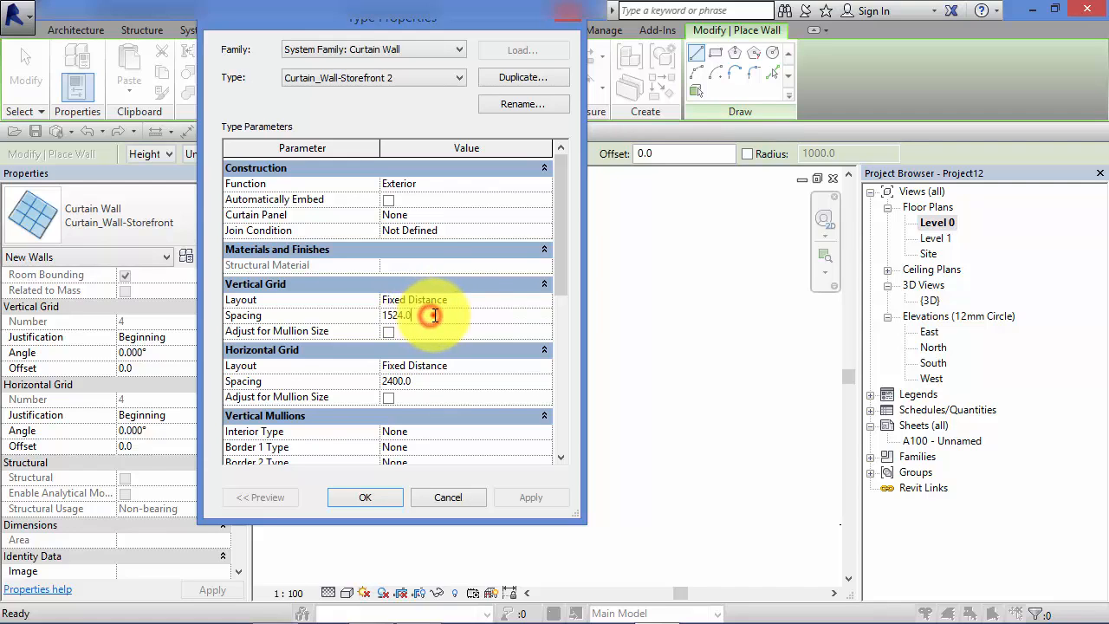
{"action": "left_click_drag", "start_coordinate": [434, 315], "coordinate": [381, 316]}
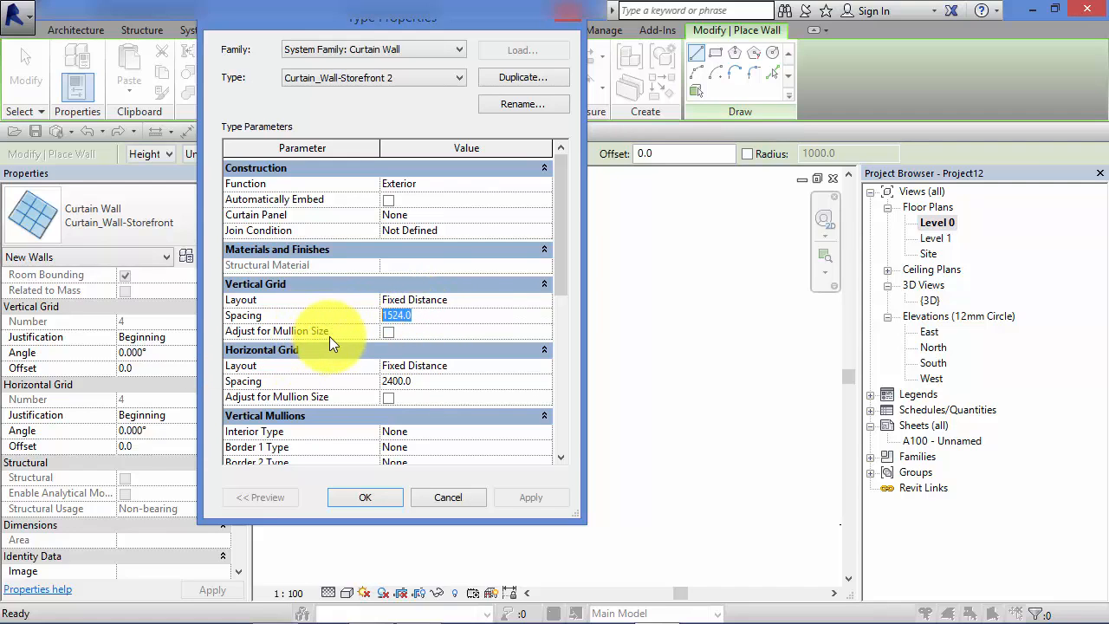
{"action": "type", "text": "1800"}
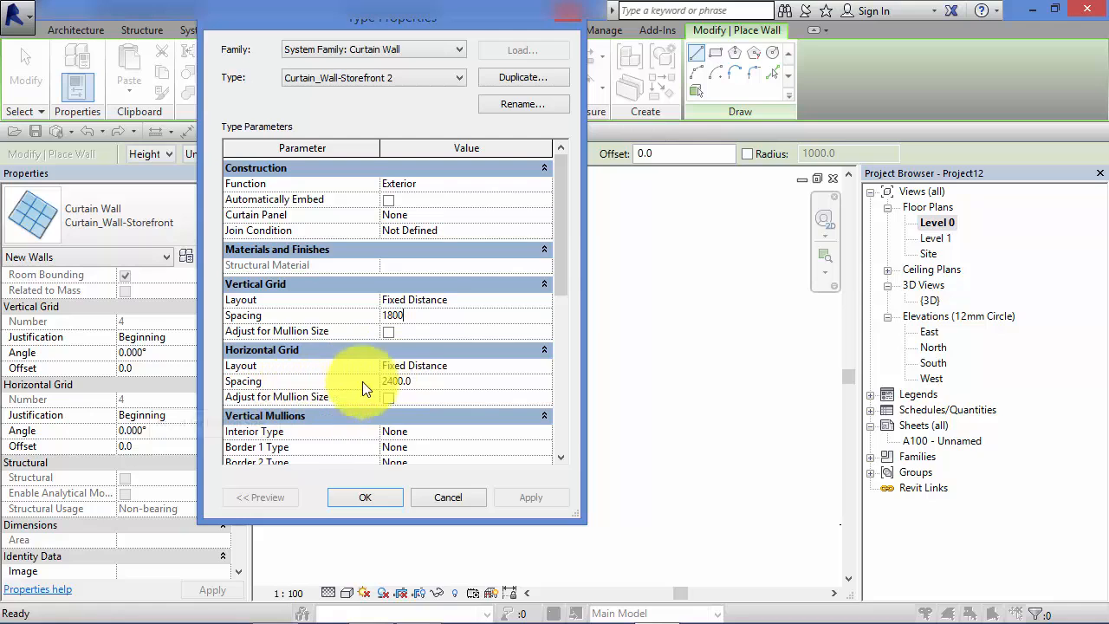
Apply the type changes and draw a horizontal Curtain_Wall-Storefront 2 wall about 15690 mm long in the Level 0 plan
{"action": "left_click", "coordinate": [377, 498]}
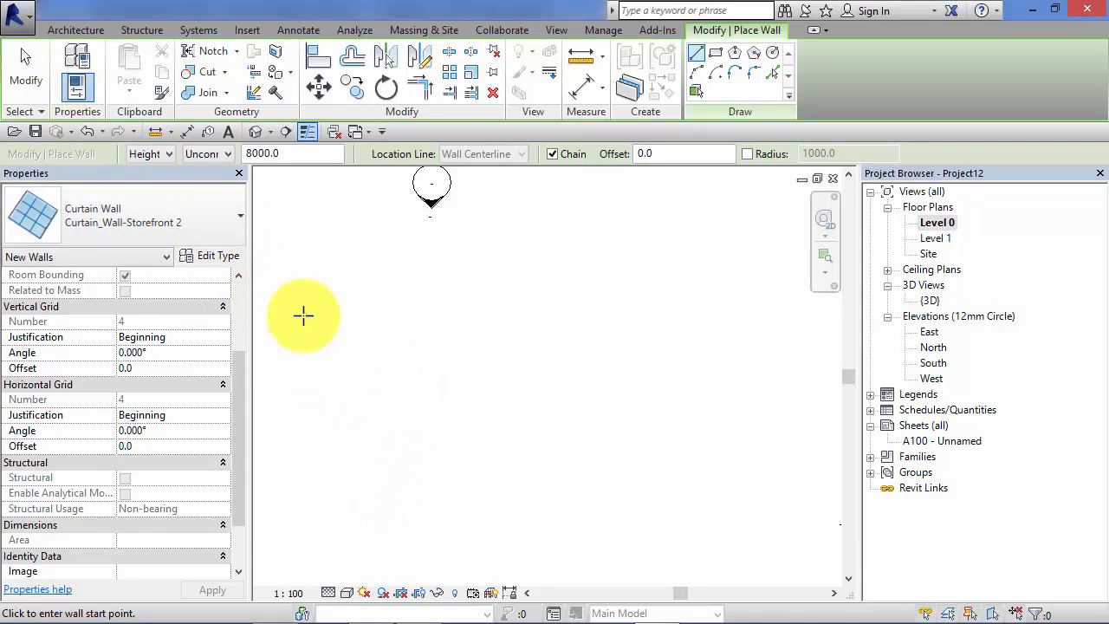
{"action": "left_click", "coordinate": [328, 340]}
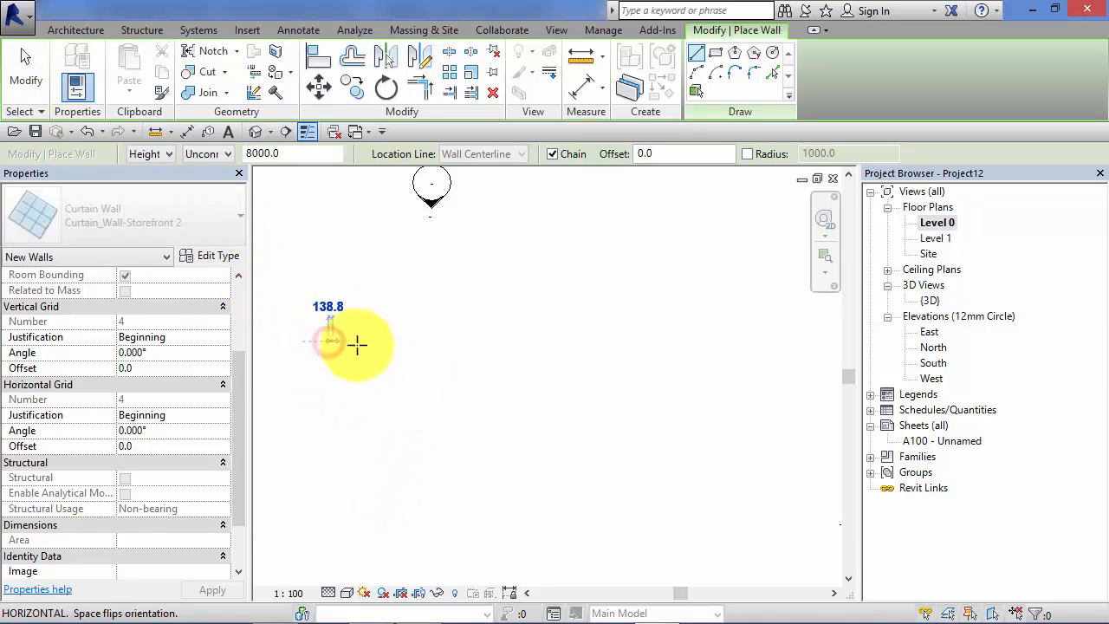
{"action": "left_click", "coordinate": [817, 337]}
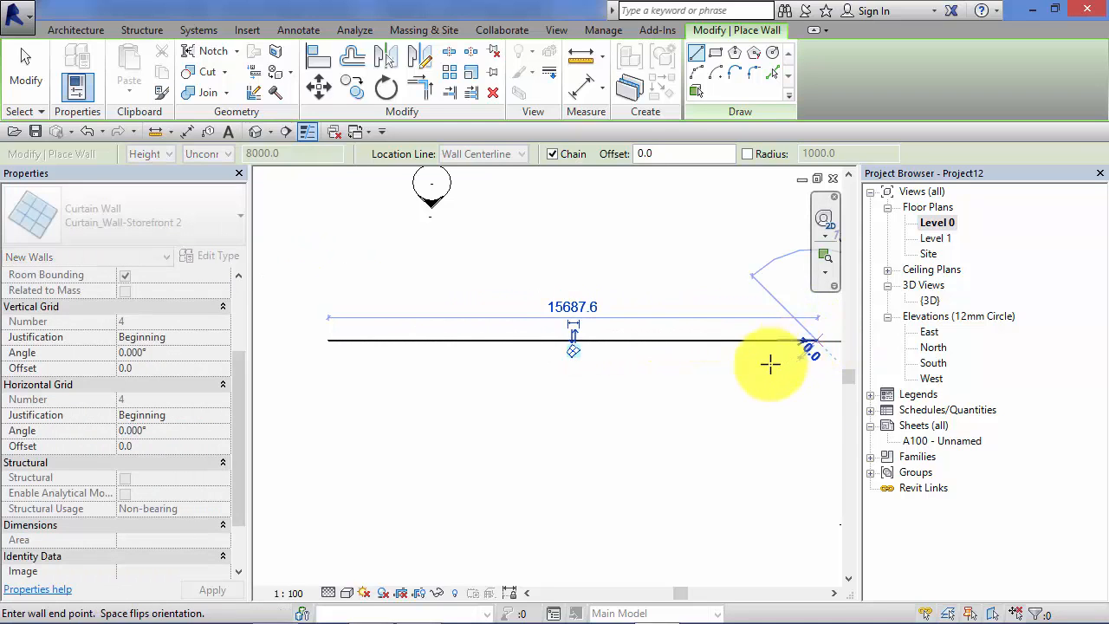
In the 3D view, stretch the top of the new curtain wall upward to a height of about 18930 mm
{"action": "double_click", "coordinate": [927, 300]}
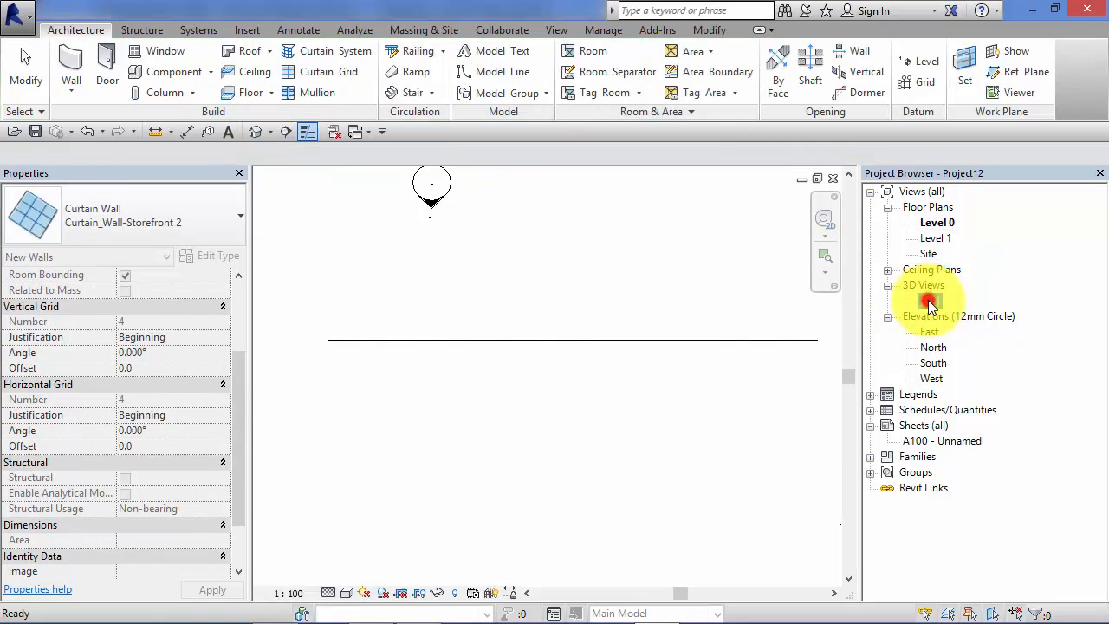
{"action": "scroll", "coordinate": [675, 470], "scroll_direction": "down", "scroll_amount": 3}
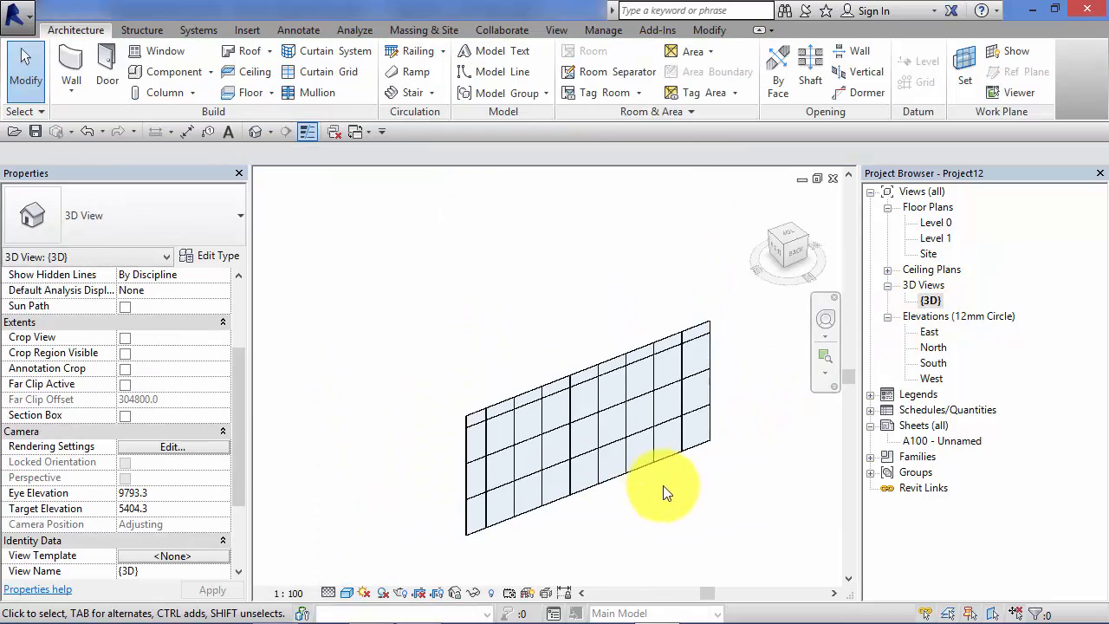
{"action": "middle_click_drag", "start_coordinate": [666, 493], "coordinate": [581, 496]}
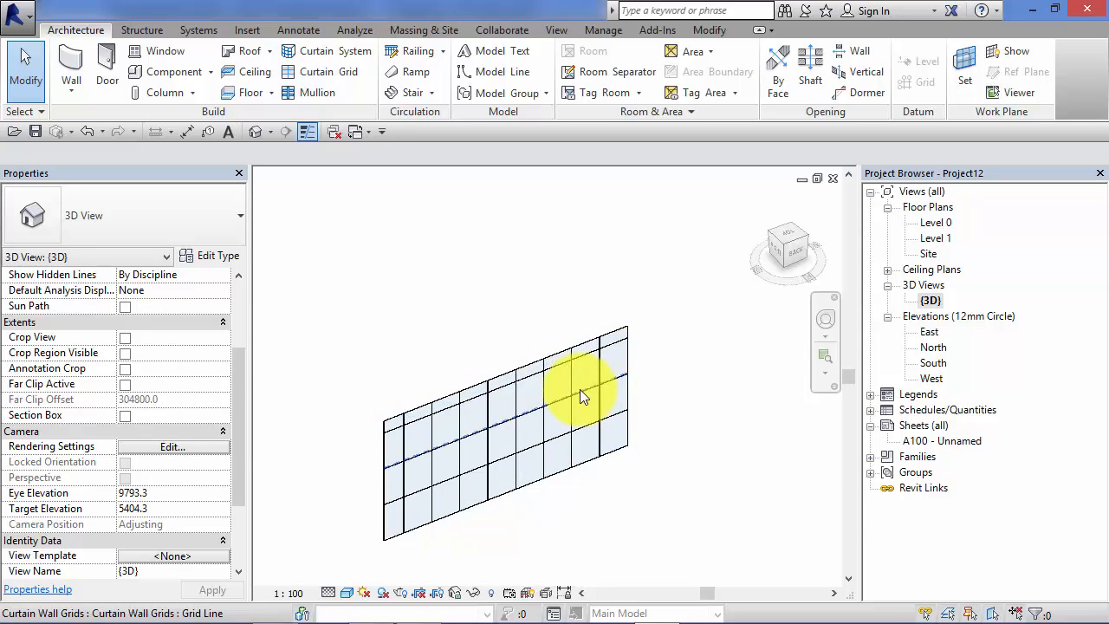
{"action": "left_click", "coordinate": [621, 372]}
{"action": "left_click", "coordinate": [625, 386]}
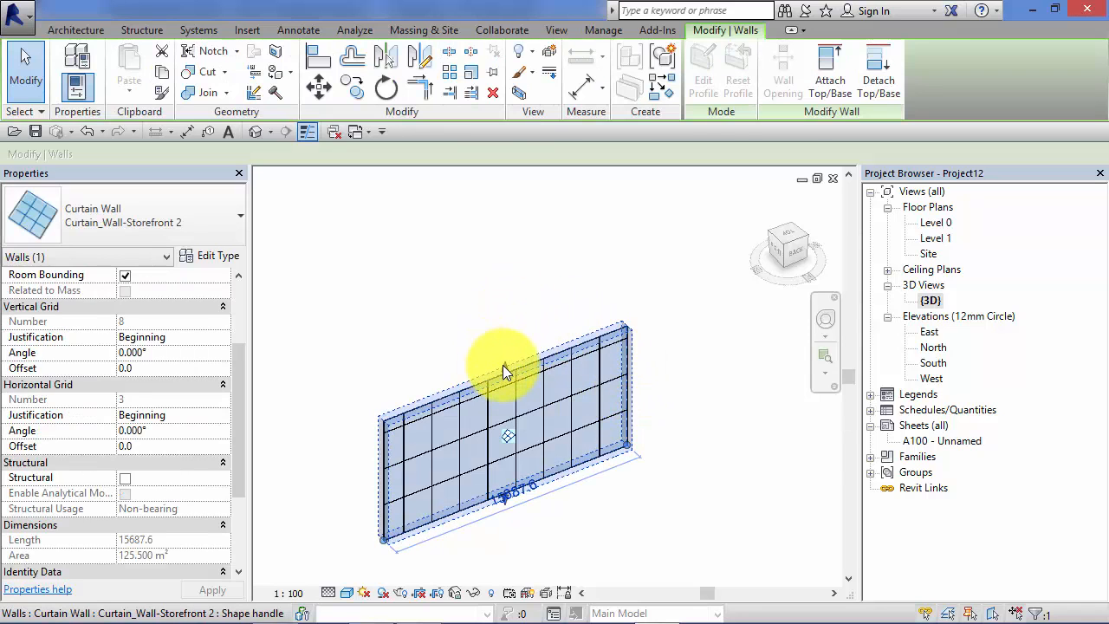
{"action": "left_click_drag", "start_coordinate": [503, 366], "coordinate": [478, 210]}
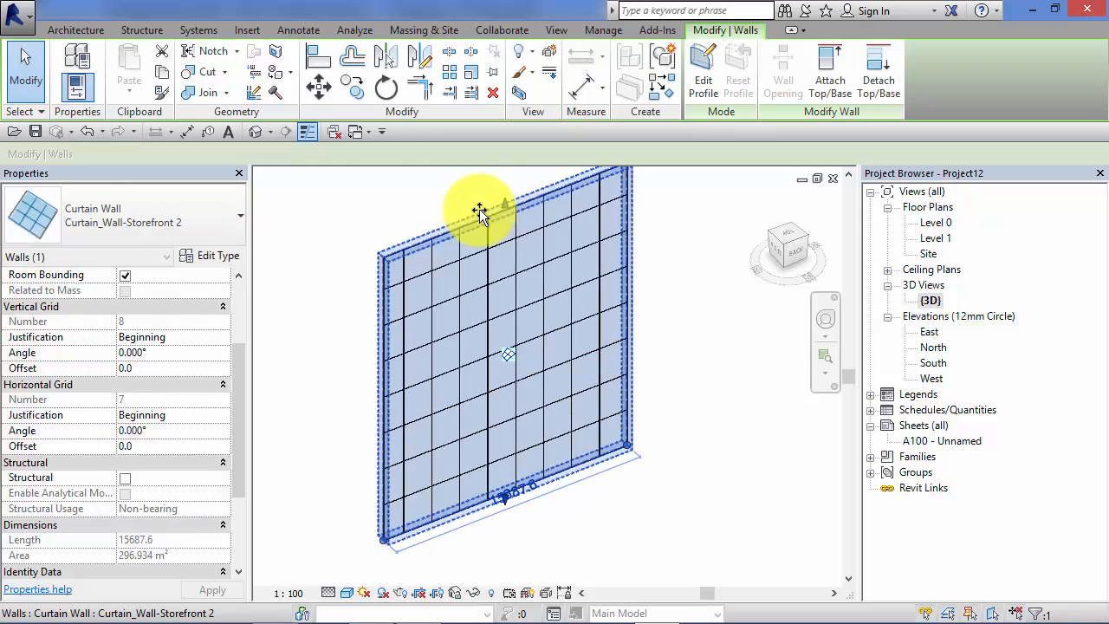
Extend one end of the curtain wall along its line to a total length of about 26900 mm
{"action": "middle_click_drag", "start_coordinate": [690, 441], "coordinate": [632, 495]}
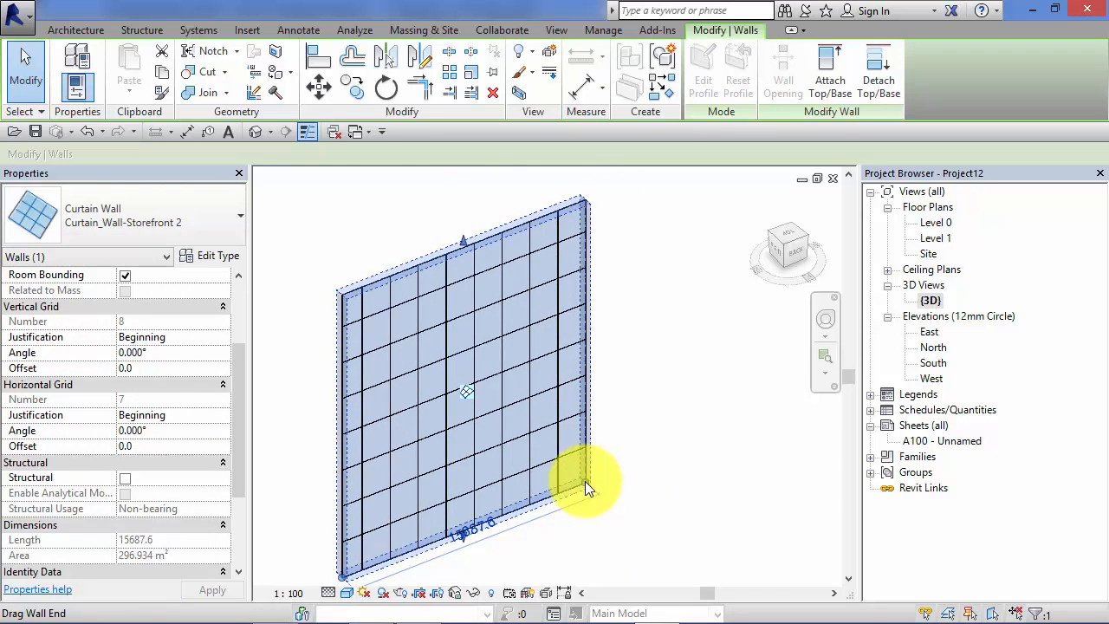
{"action": "left_click_drag", "start_coordinate": [586, 482], "coordinate": [765, 418]}
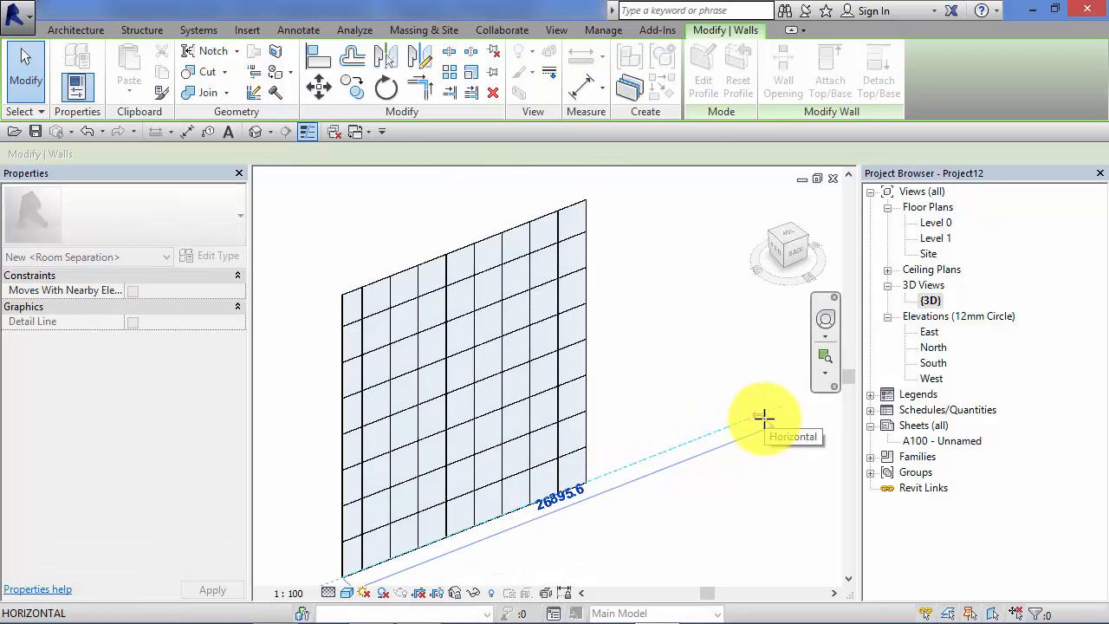
{"action": "middle_click_drag", "start_coordinate": [703, 528], "coordinate": [617, 511]}
{"action": "scroll", "coordinate": [595, 458], "scroll_direction": "down", "scroll_amount": 1}
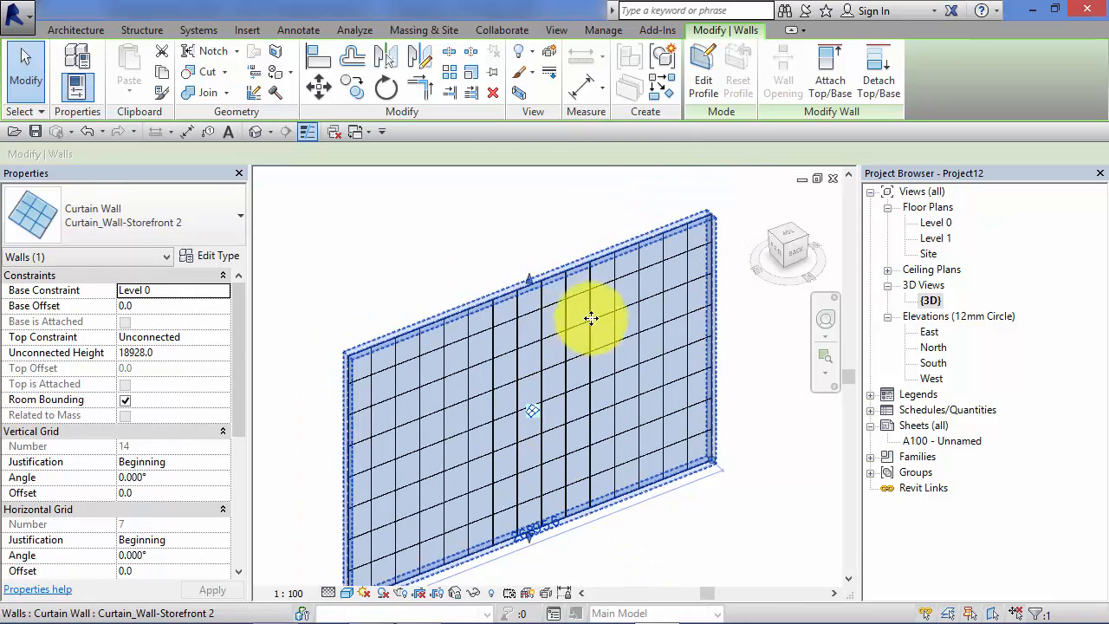
{"action": "scroll", "coordinate": [700, 558], "scroll_direction": "down", "scroll_amount": 1}
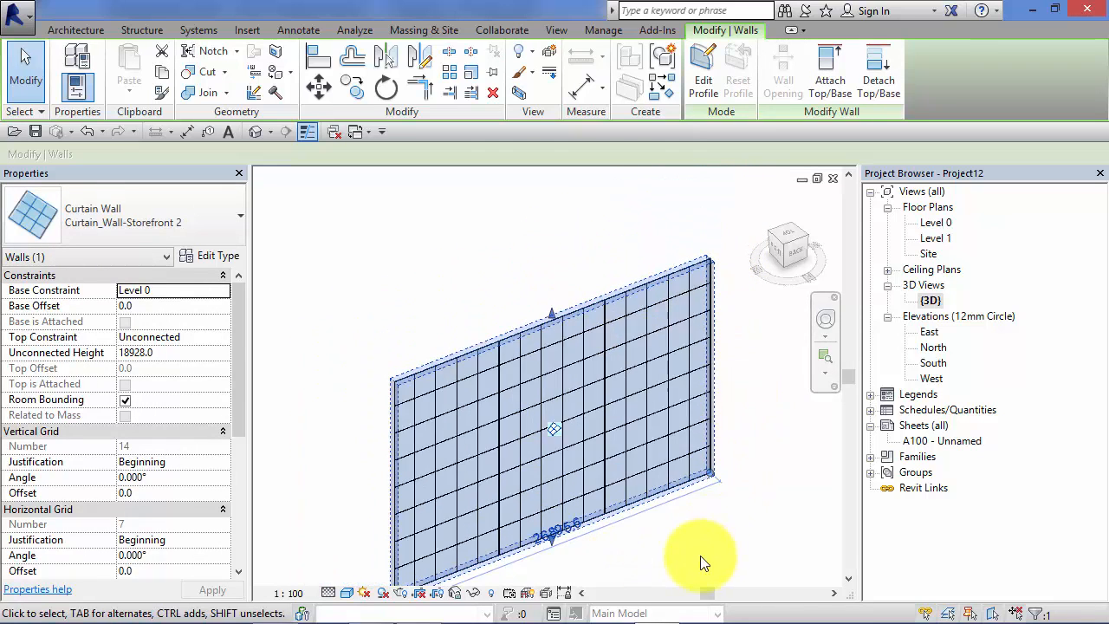
{"action": "middle_click_drag", "start_coordinate": [702, 543], "coordinate": [673, 485]}
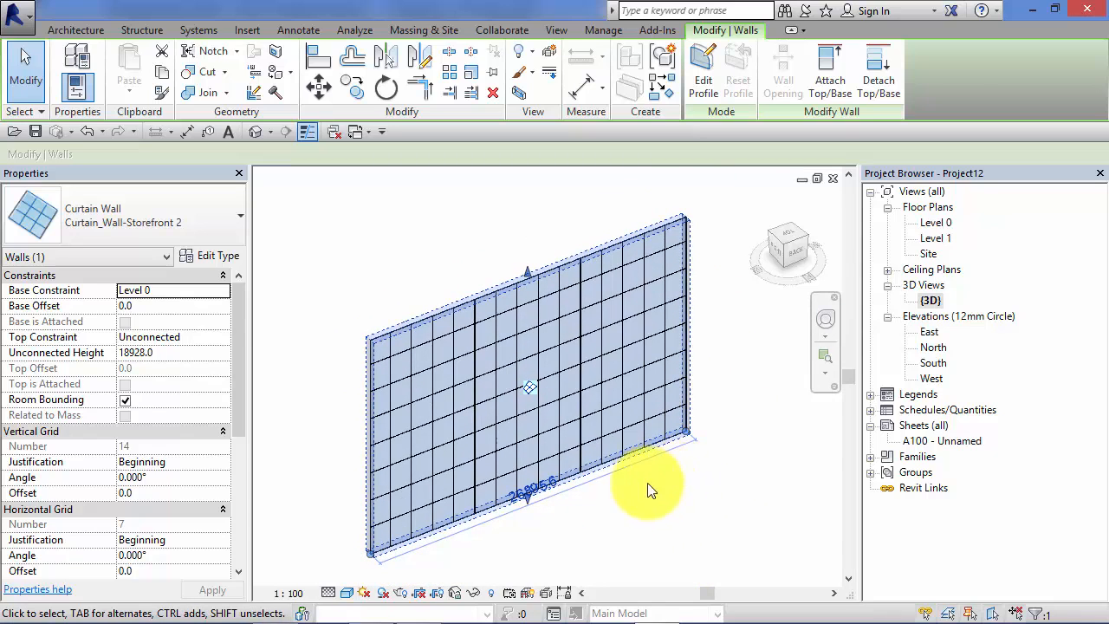
{"action": "left_click", "coordinate": [604, 490]}
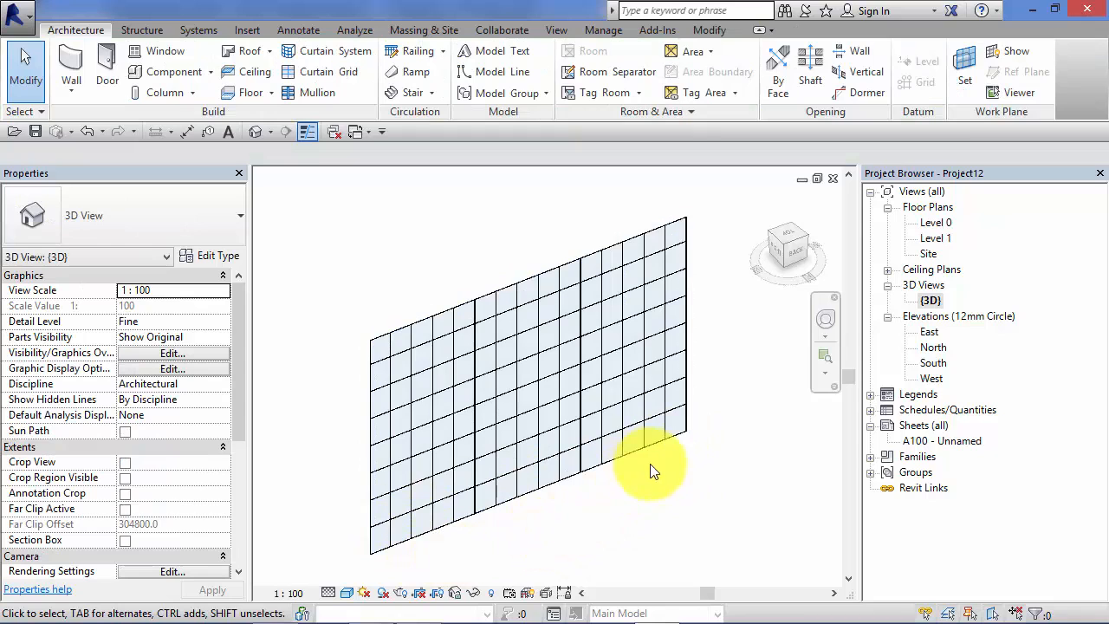
{"action": "scroll", "coordinate": [736, 433], "scroll_direction": "up", "scroll_amount": 2}
{"action": "middle_click_drag", "start_coordinate": [680, 486], "coordinate": [695, 535]}
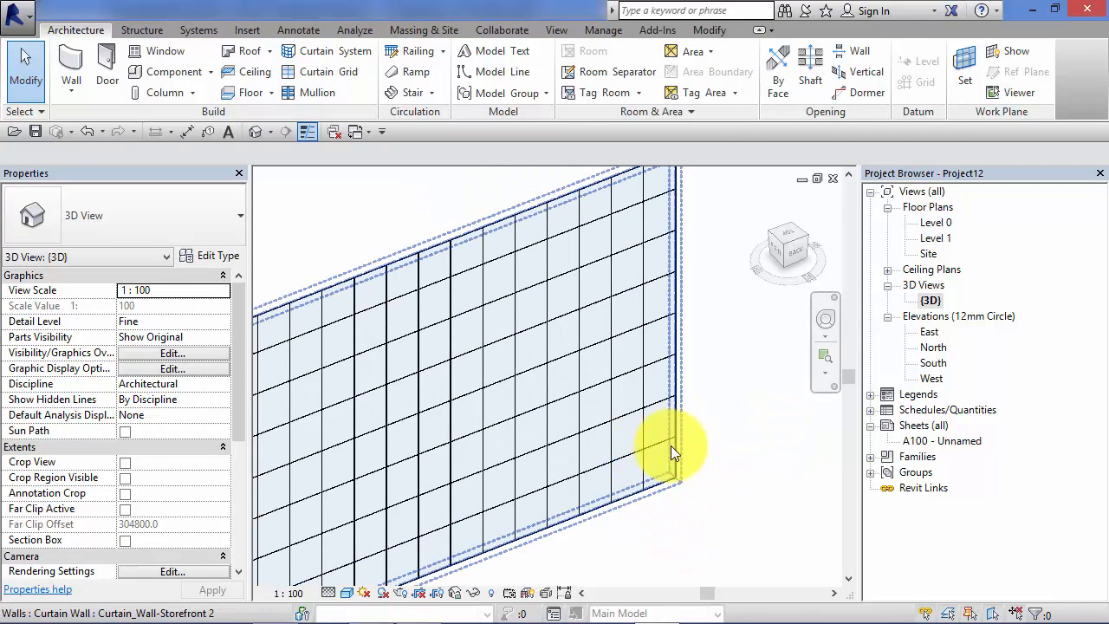
{"action": "scroll", "coordinate": [723, 481], "scroll_direction": "down", "scroll_amount": 1}
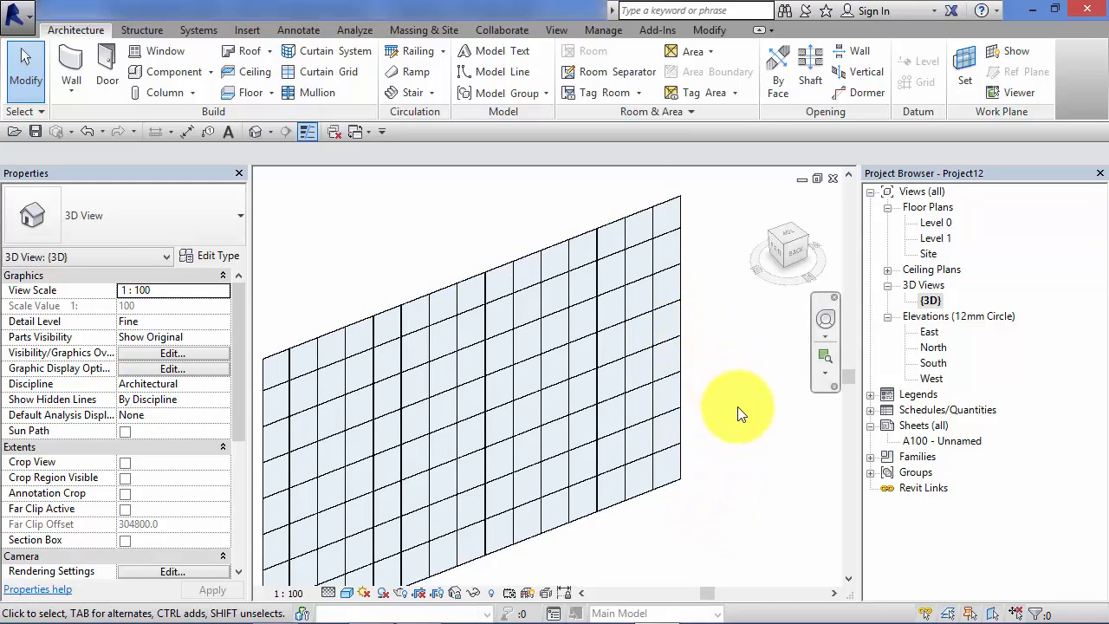
{"action": "scroll", "coordinate": [744, 459], "scroll_direction": "down", "scroll_amount": 1}
{"action": "middle_click_drag", "start_coordinate": [745, 459], "coordinate": [767, 414]}
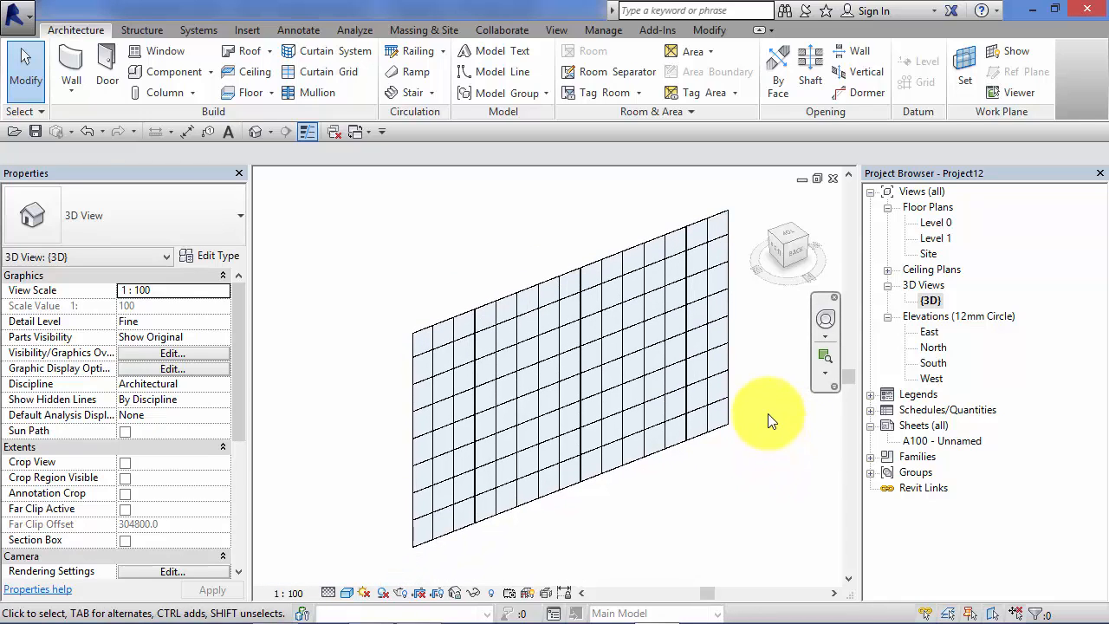